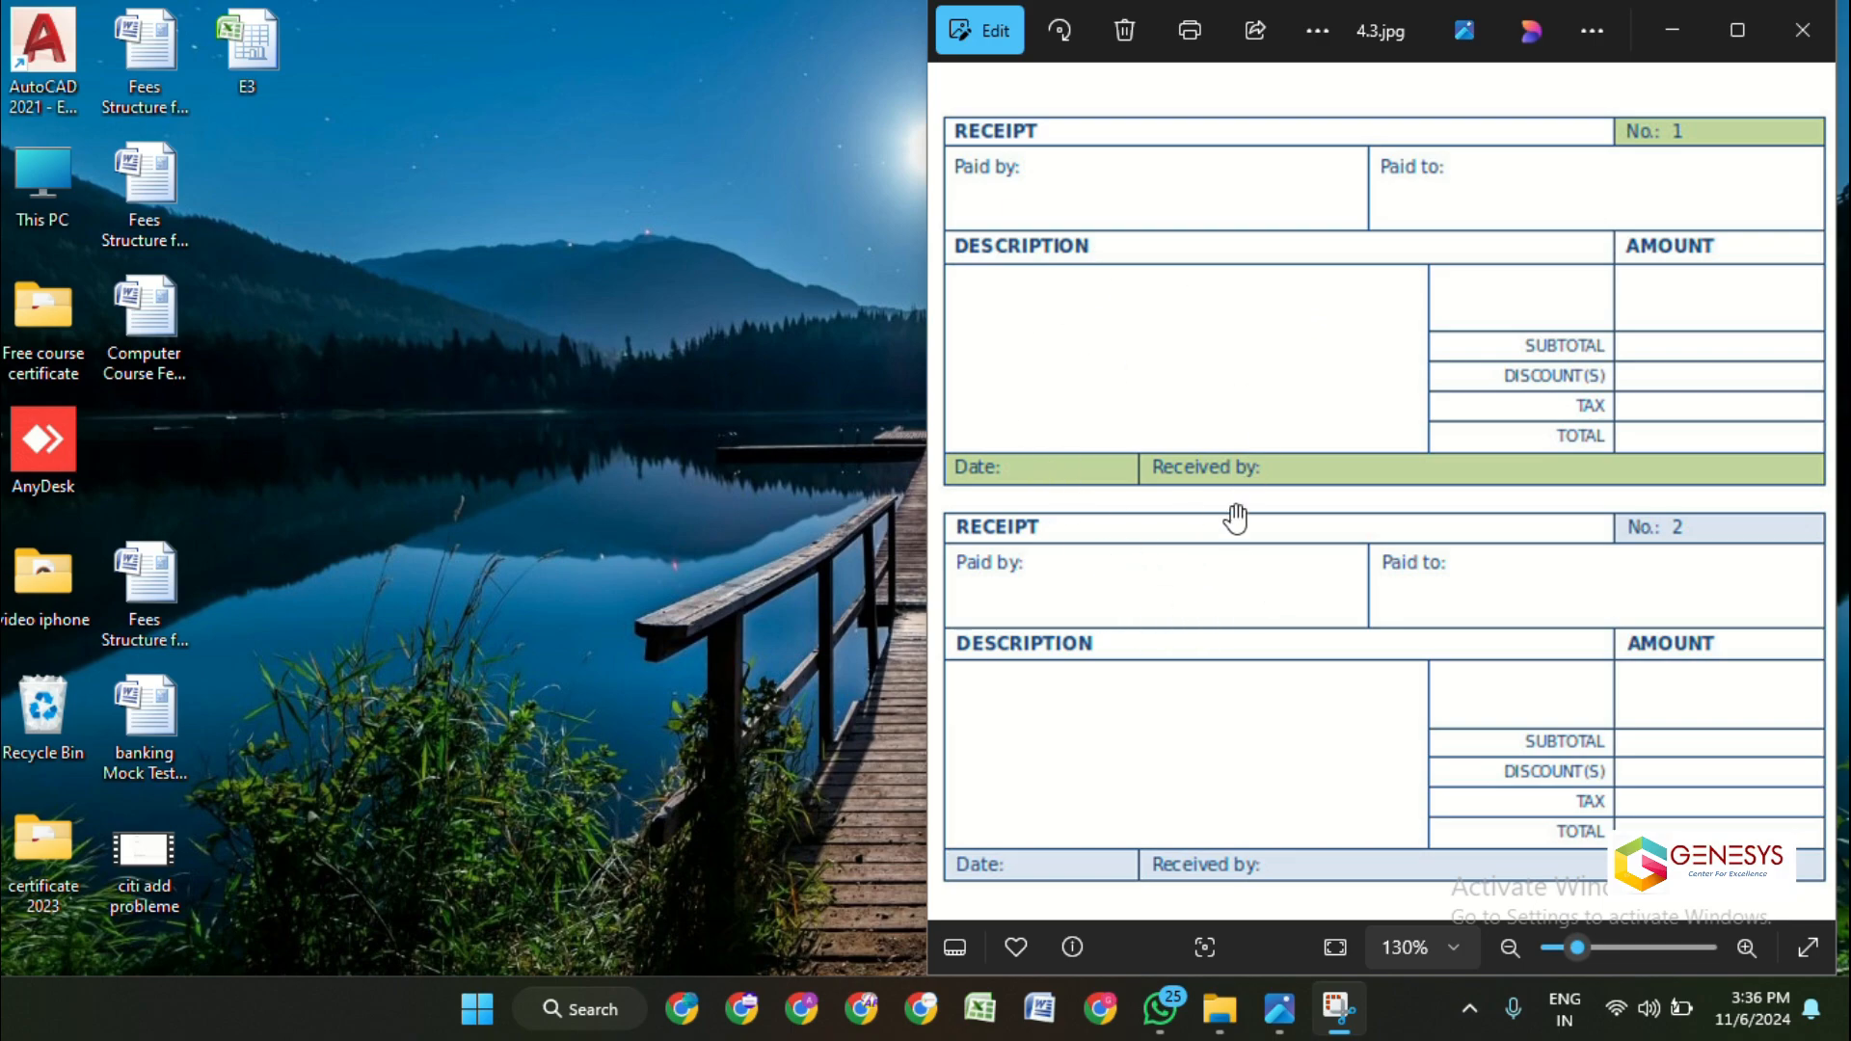
- Launch Microsoft Office Word 2007 from the Windows search
{"action": "left_click", "coordinate": [595, 1011]}
{"action": "left_click", "coordinate": [592, 1010]}
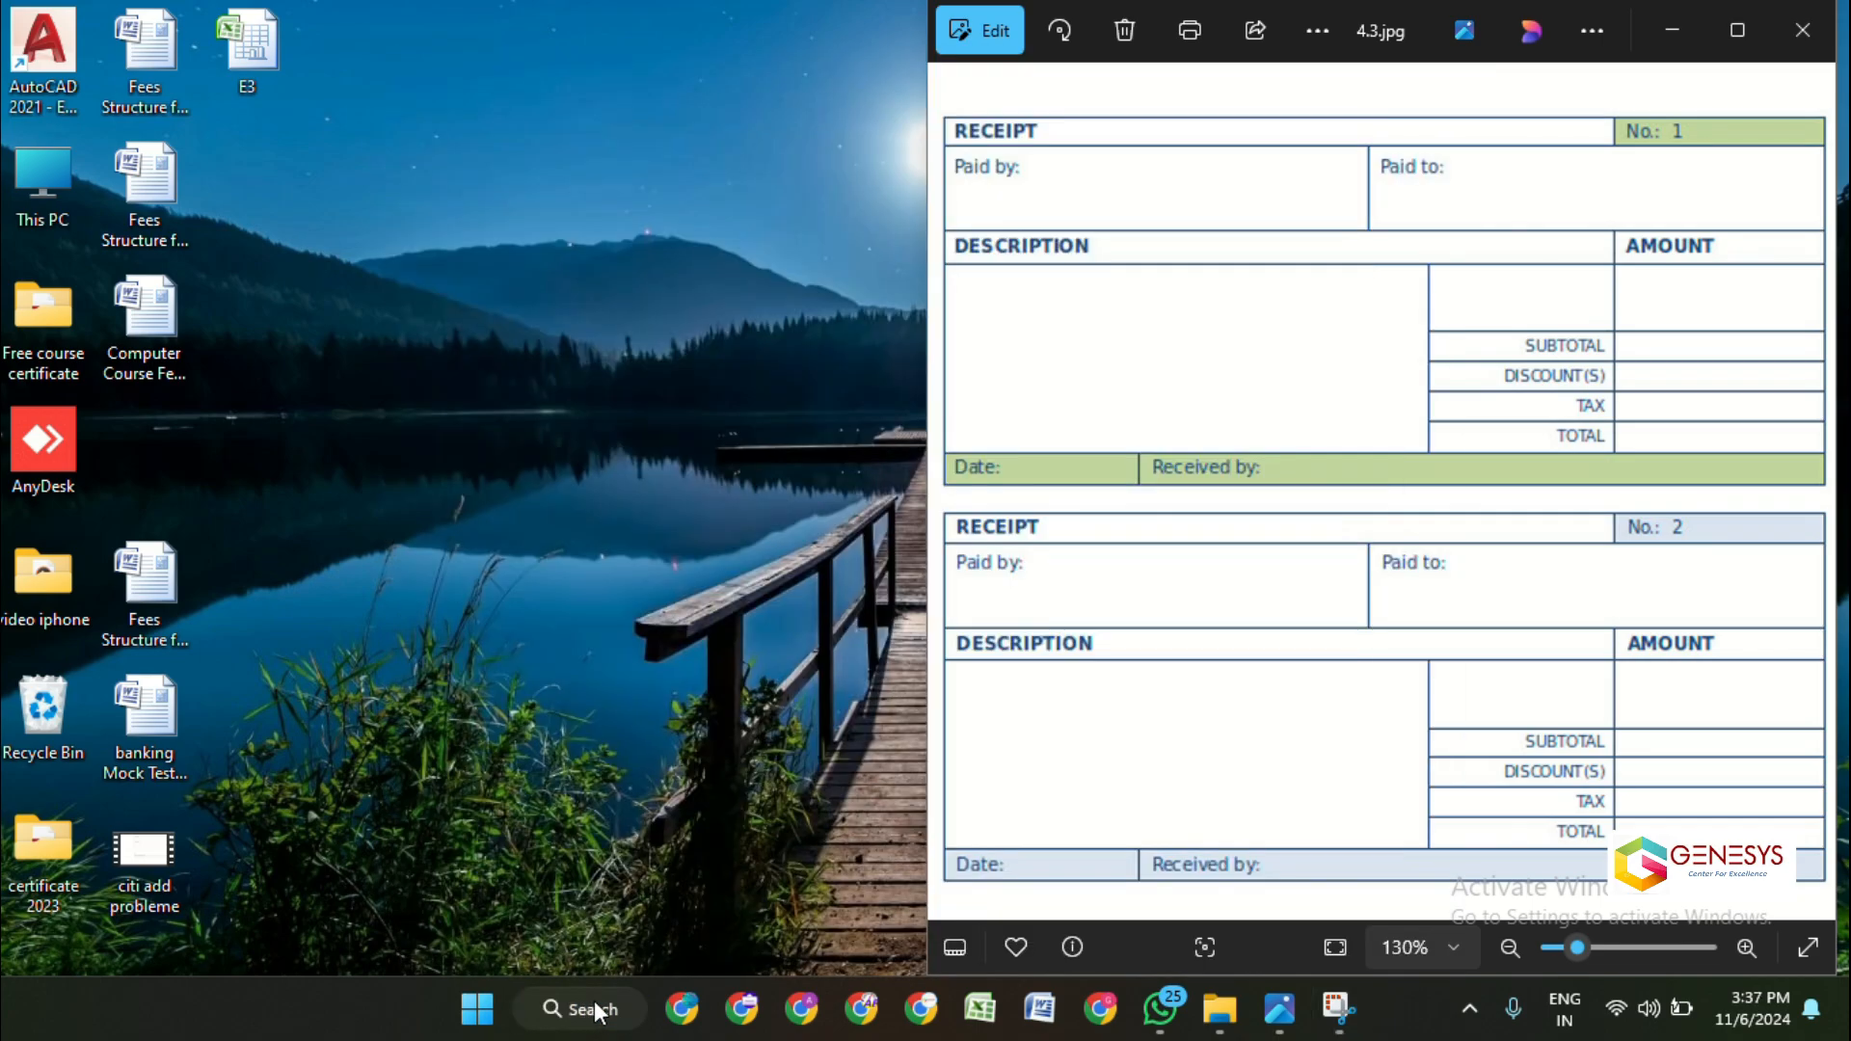
{"action": "left_click", "coordinate": [595, 1010]}
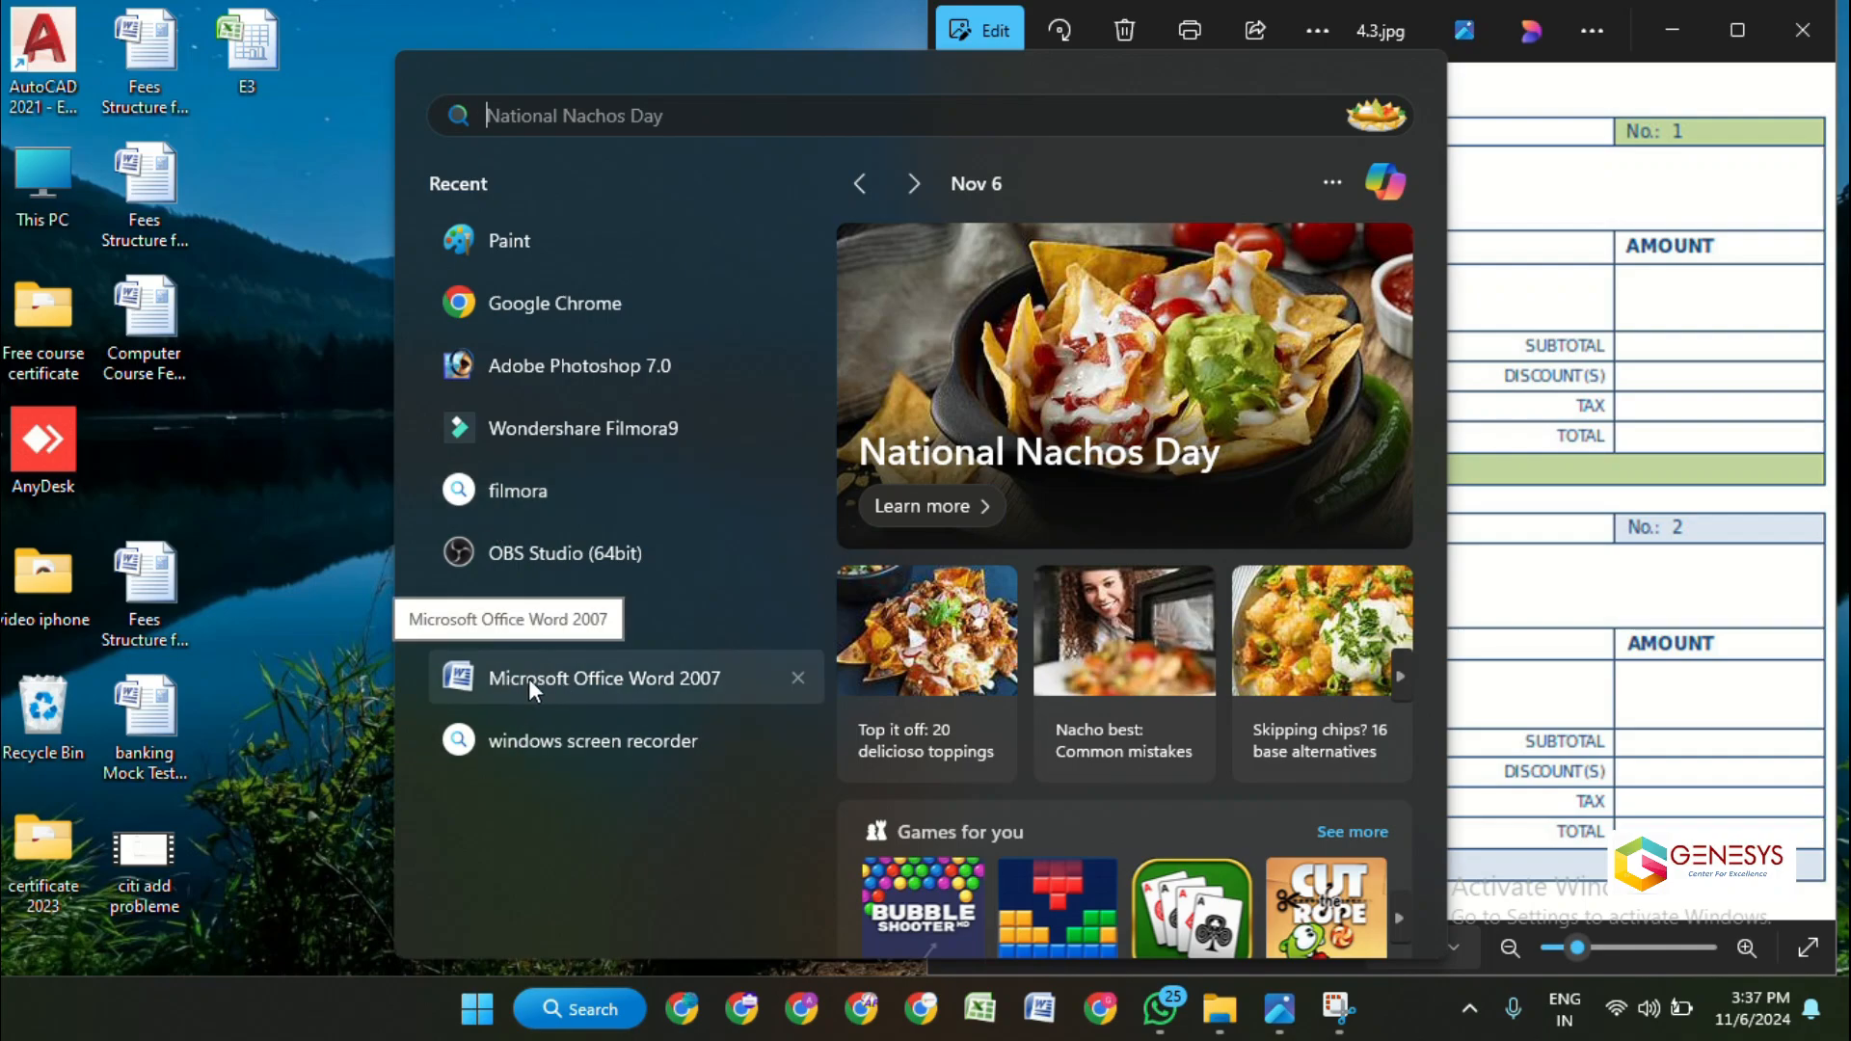
{"action": "left_click", "coordinate": [603, 677]}
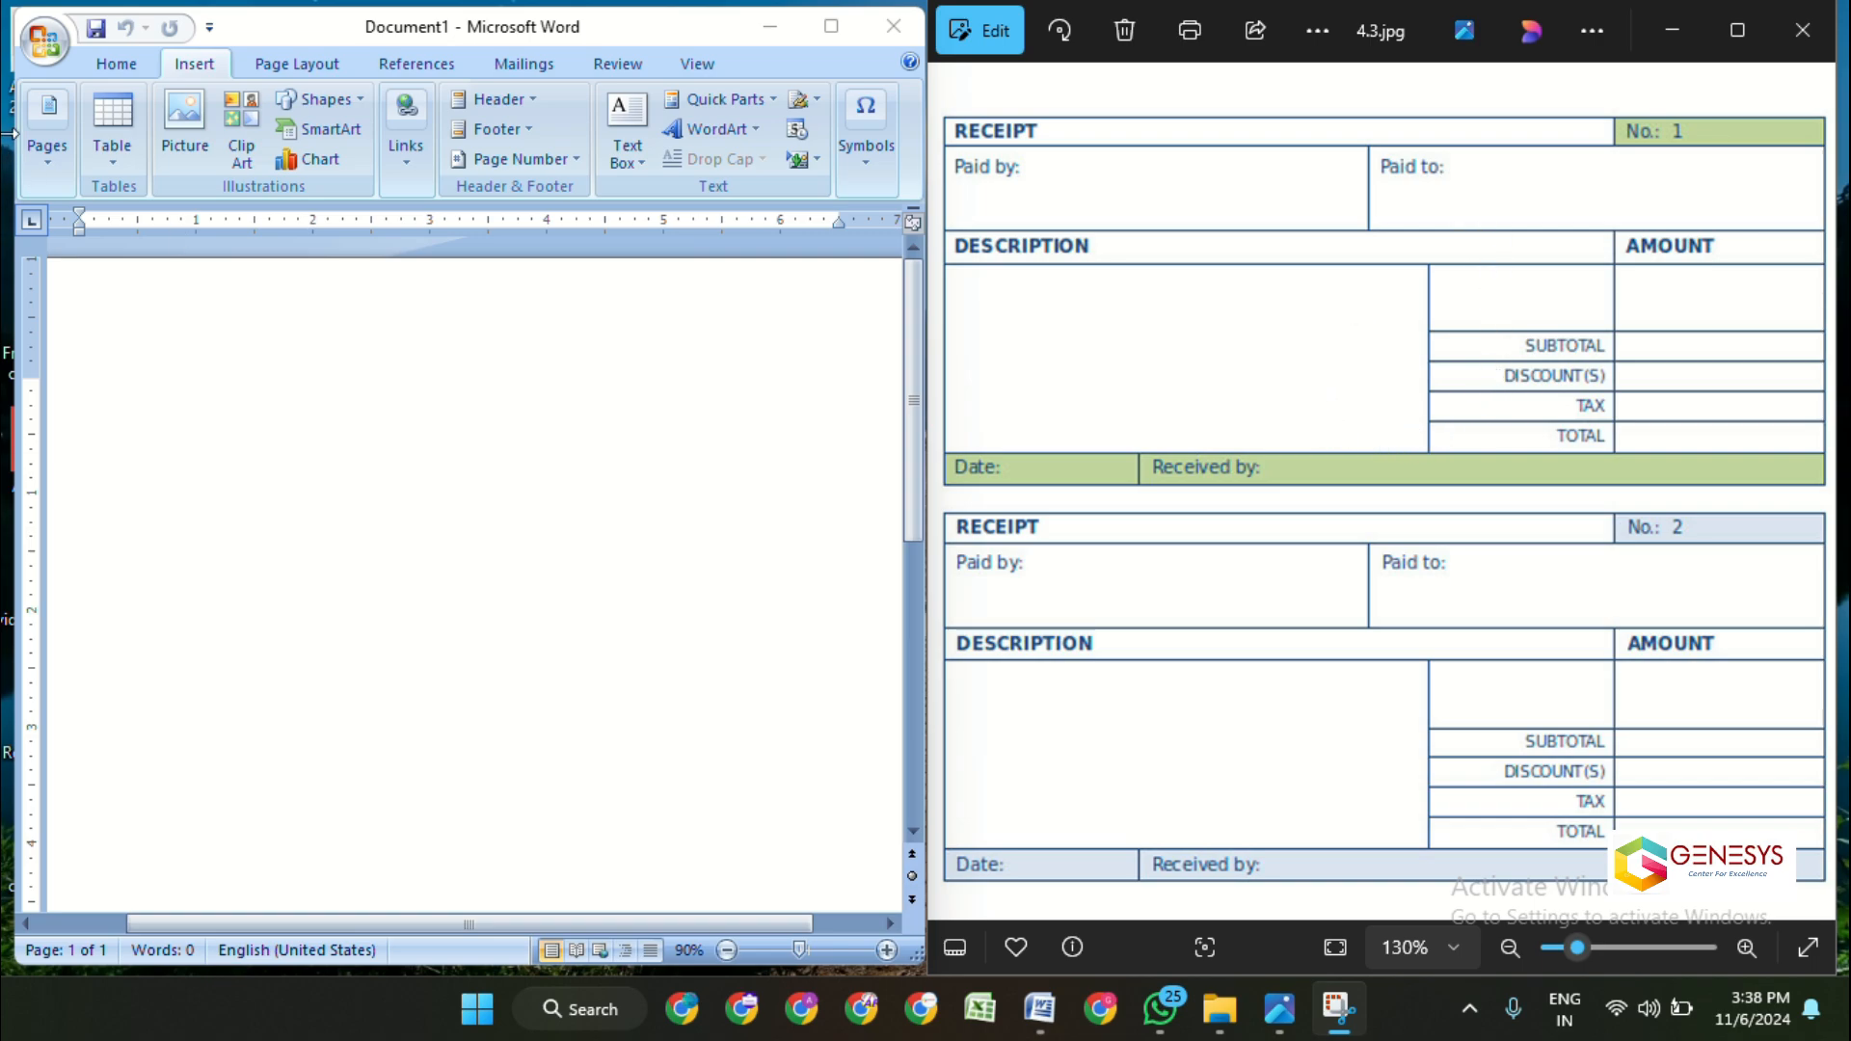
- Draw the outer frame of a table freehand, about 6.3 inches wide and 2.2 inches tall, in the blank document
{"action": "left_click", "coordinate": [116, 176]}
{"action": "left_click", "coordinate": [117, 164]}
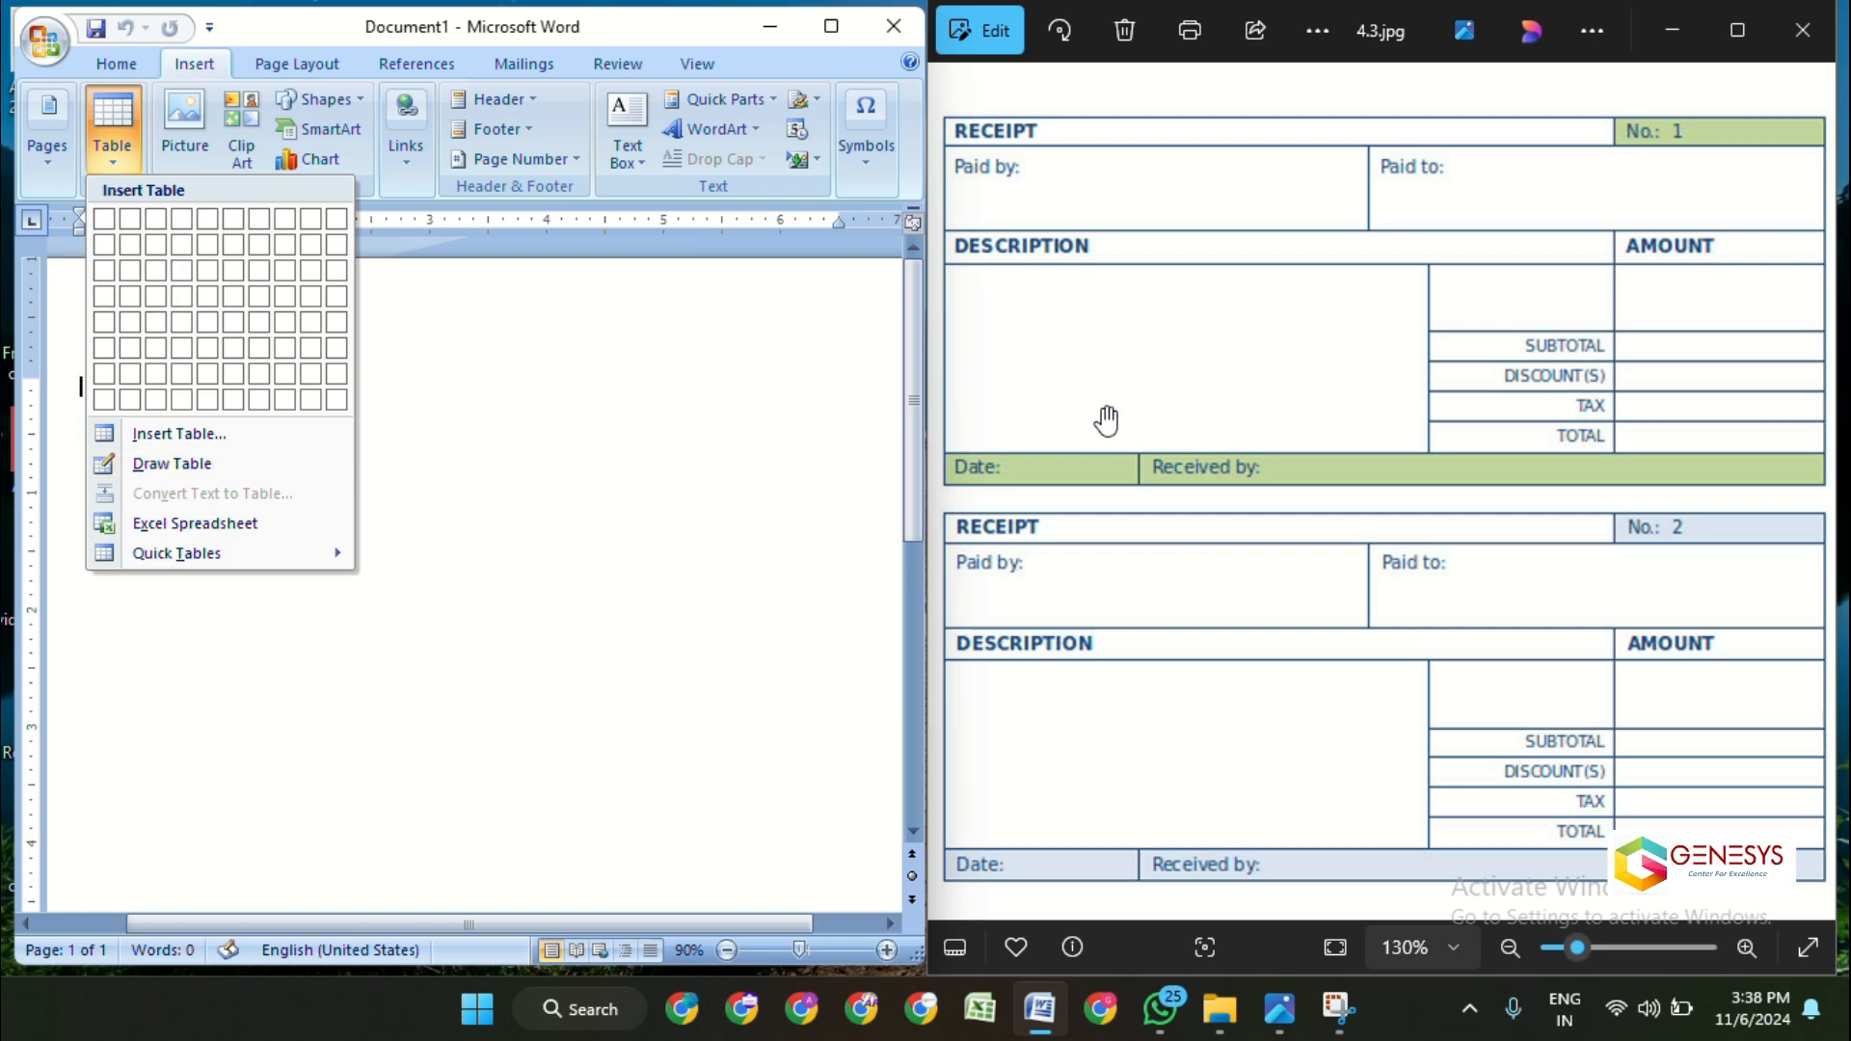
{"action": "left_click", "coordinate": [200, 465]}
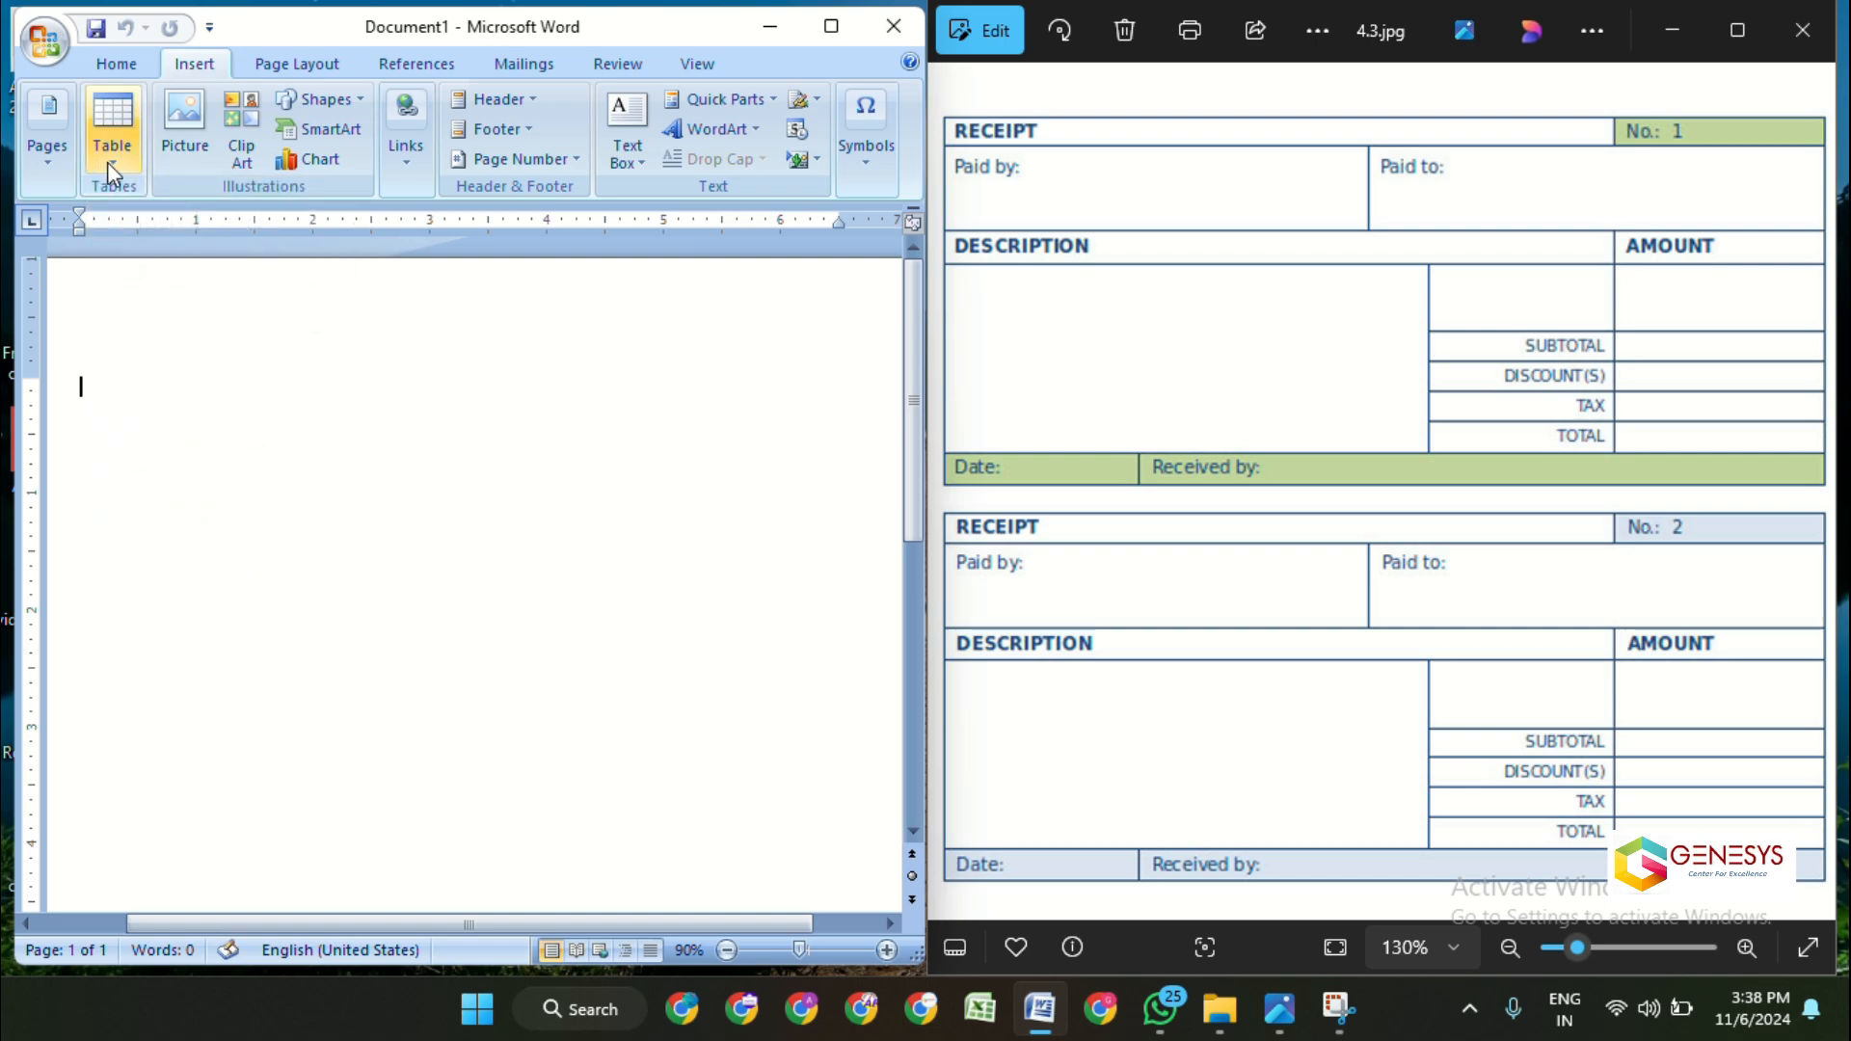
{"action": "left_click", "coordinate": [107, 162]}
{"action": "left_click", "coordinate": [160, 465]}
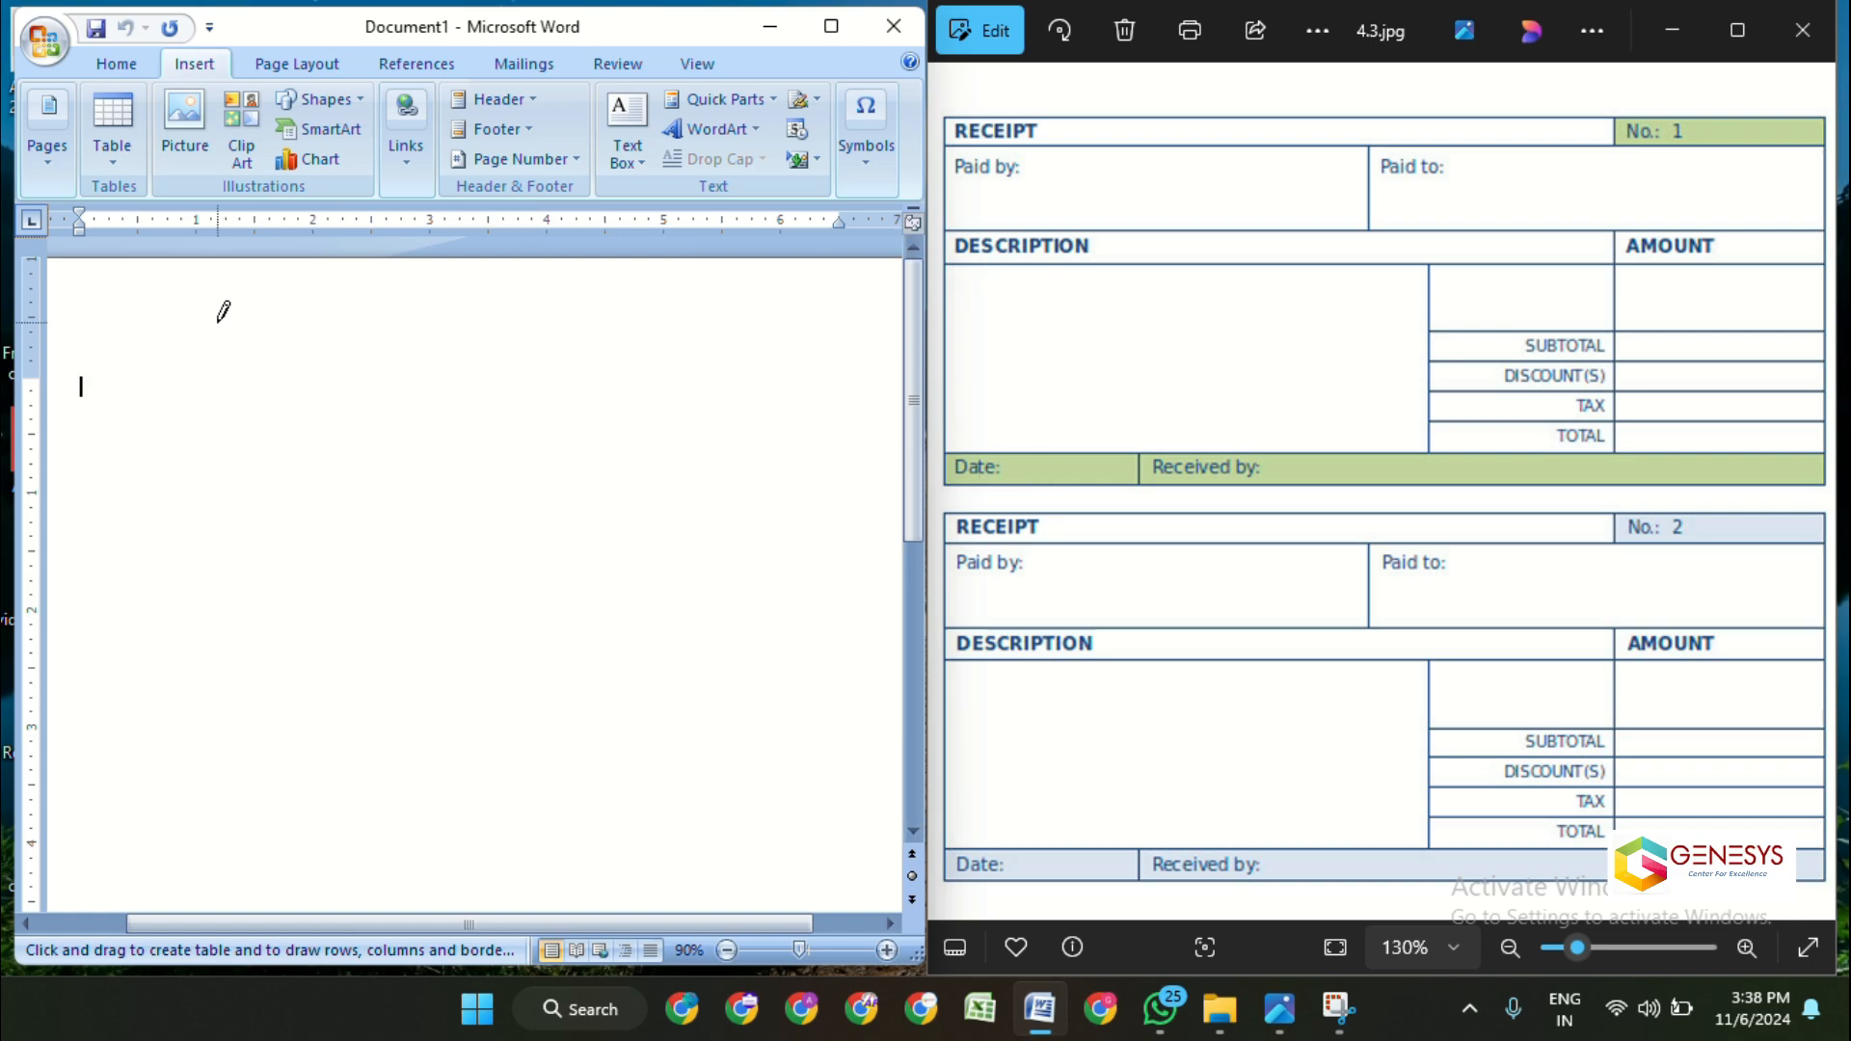
{"action": "mouse_move", "coordinate": [89, 300]}
{"action": "left_mouse_down"}
{"action": "mouse_move", "coordinate": [576, 444]}
{"action": "mouse_move", "coordinate": [845, 493]}
{"action": "mouse_move", "coordinate": [838, 586]}
{"action": "mouse_move", "coordinate": [837, 545]}
{"action": "left_mouse_up"}
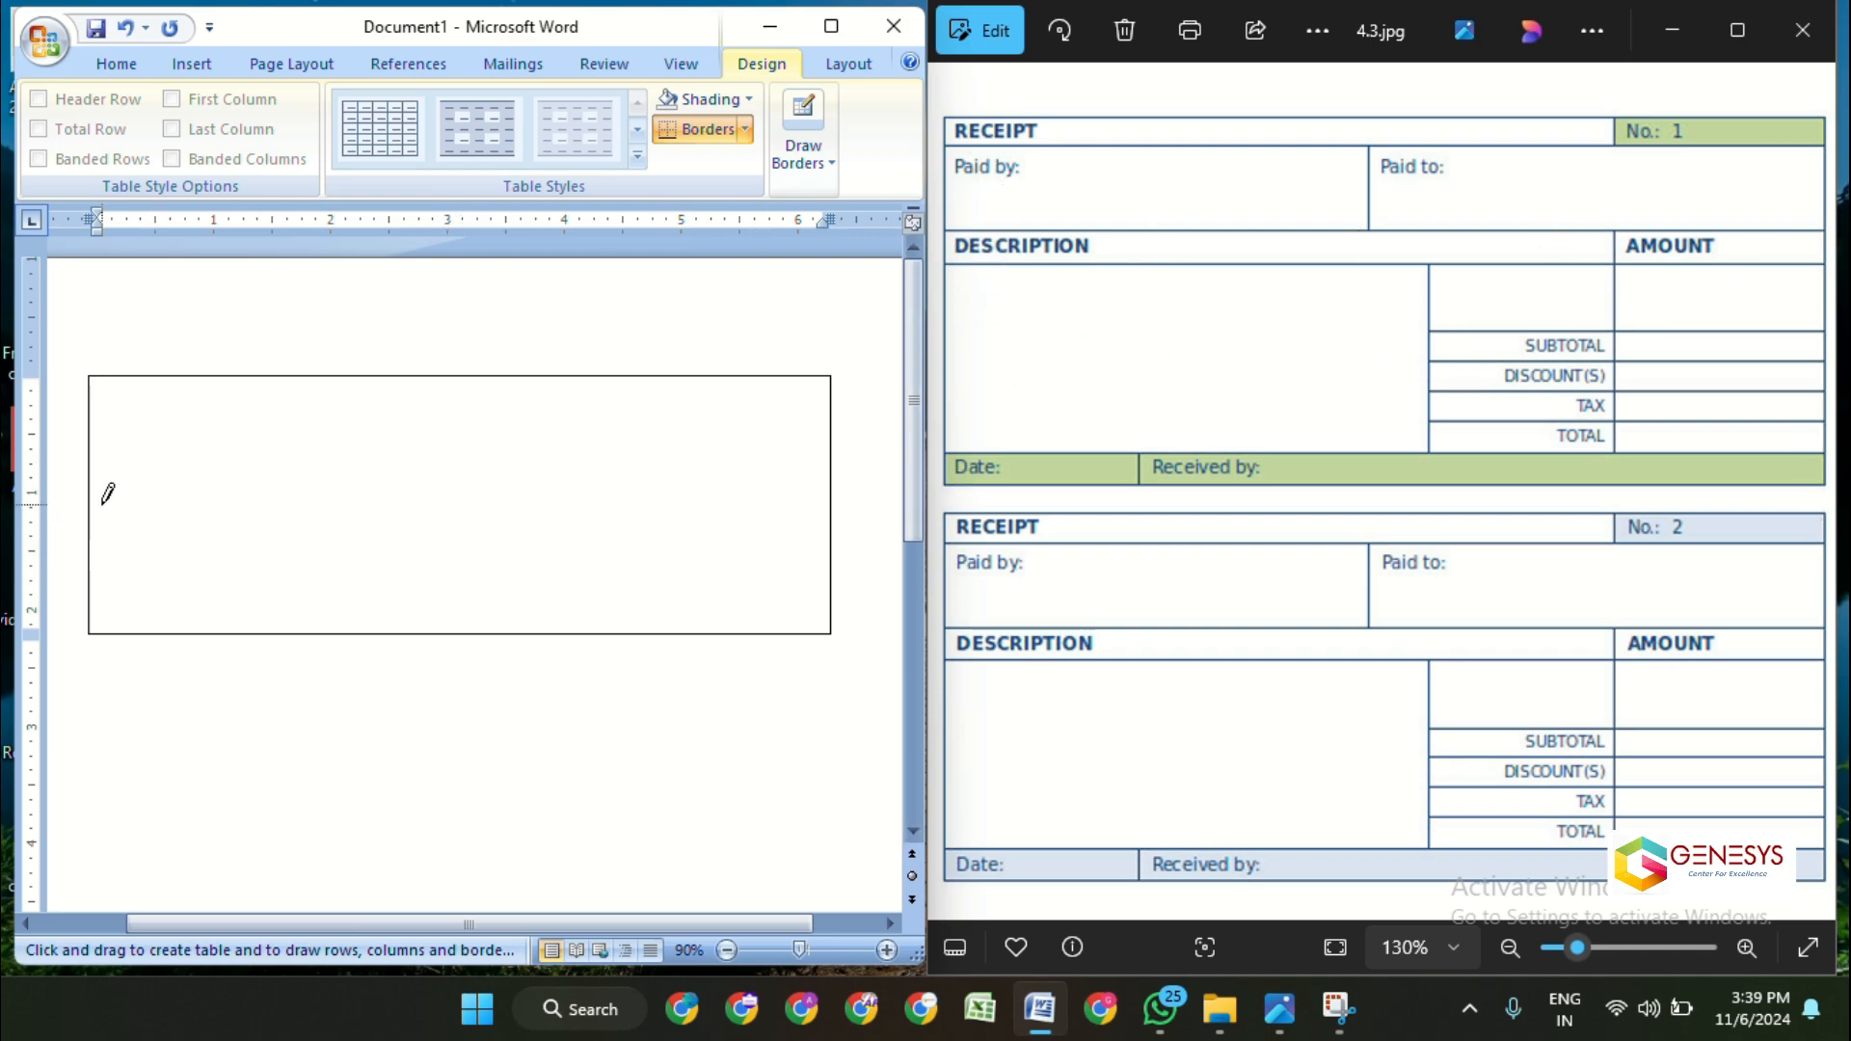
- Draw four horizontal lines across the frame to make five rows, keeping the fourth row the tallest
{"action": "mouse_move", "coordinate": [90, 397]}
{"action": "left_mouse_down"}
{"action": "mouse_move", "coordinate": [529, 422]}
{"action": "mouse_move", "coordinate": [757, 405]}
{"action": "left_mouse_up"}
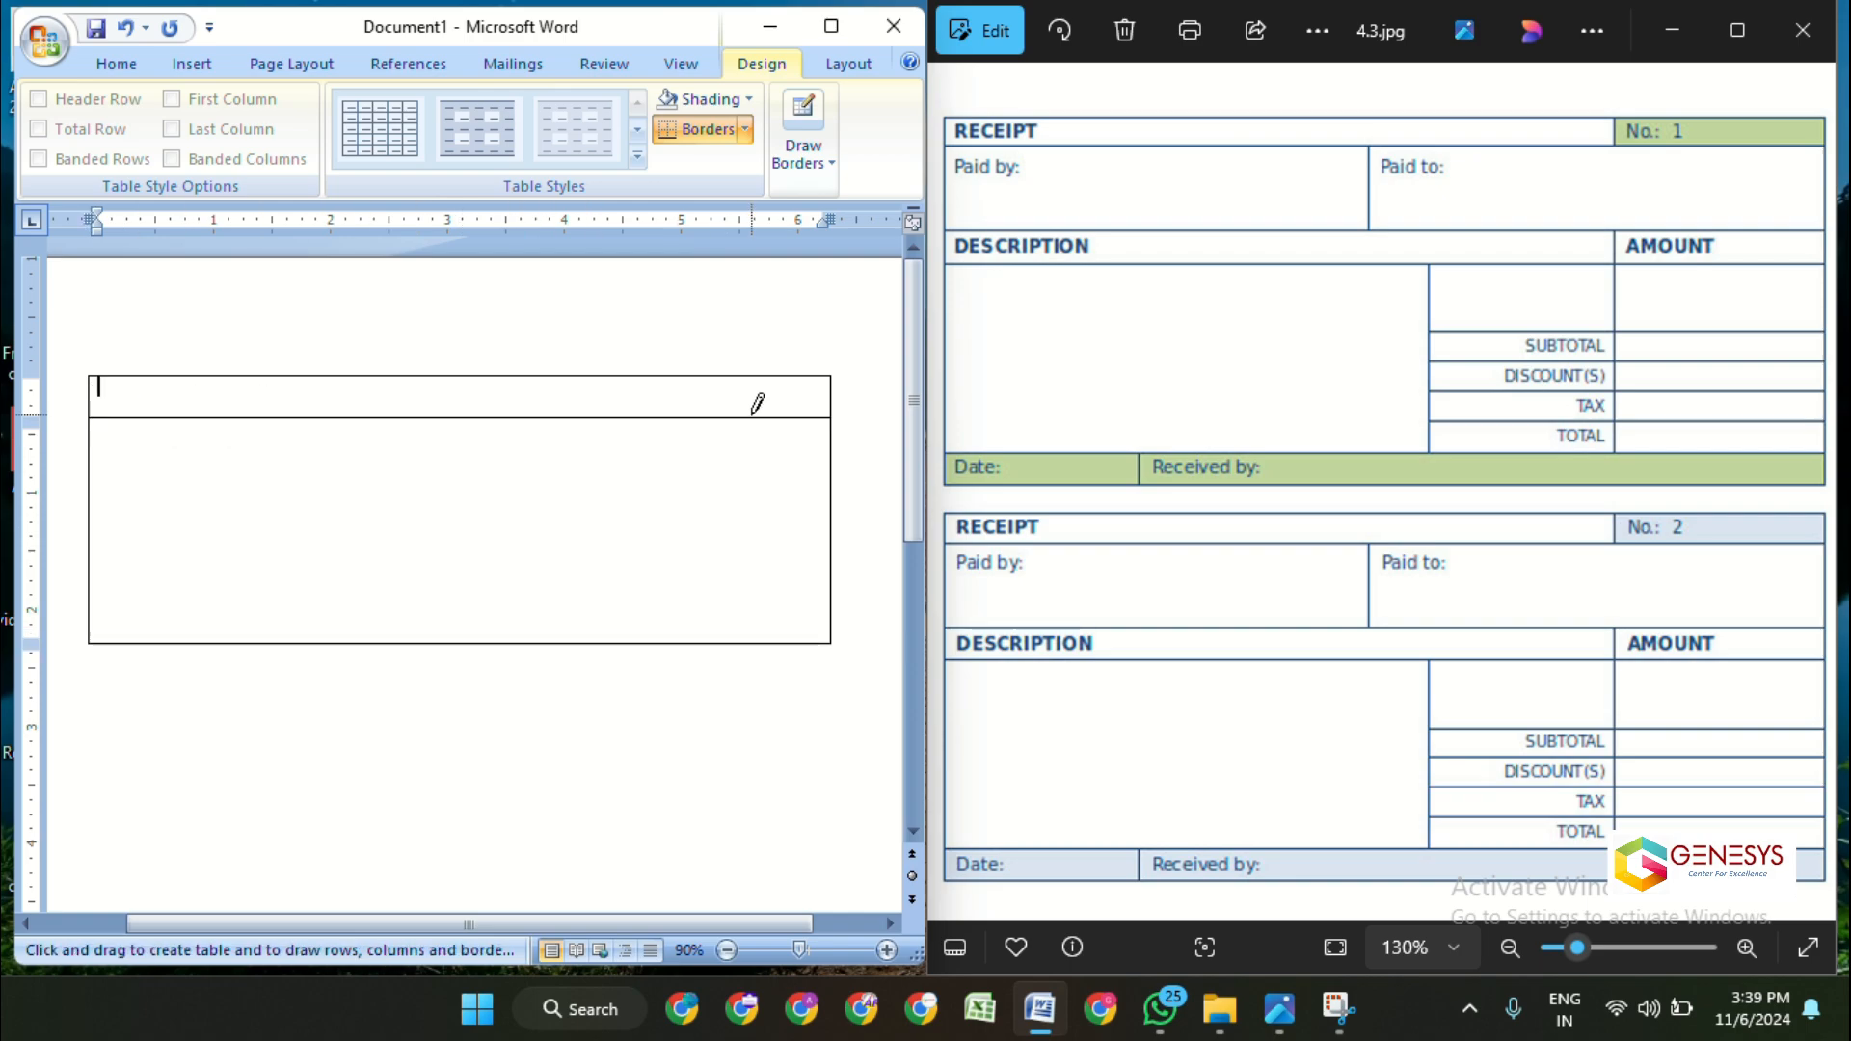
{"action": "left_click_drag", "start_coordinate": [92, 467], "coordinate": [740, 466]}
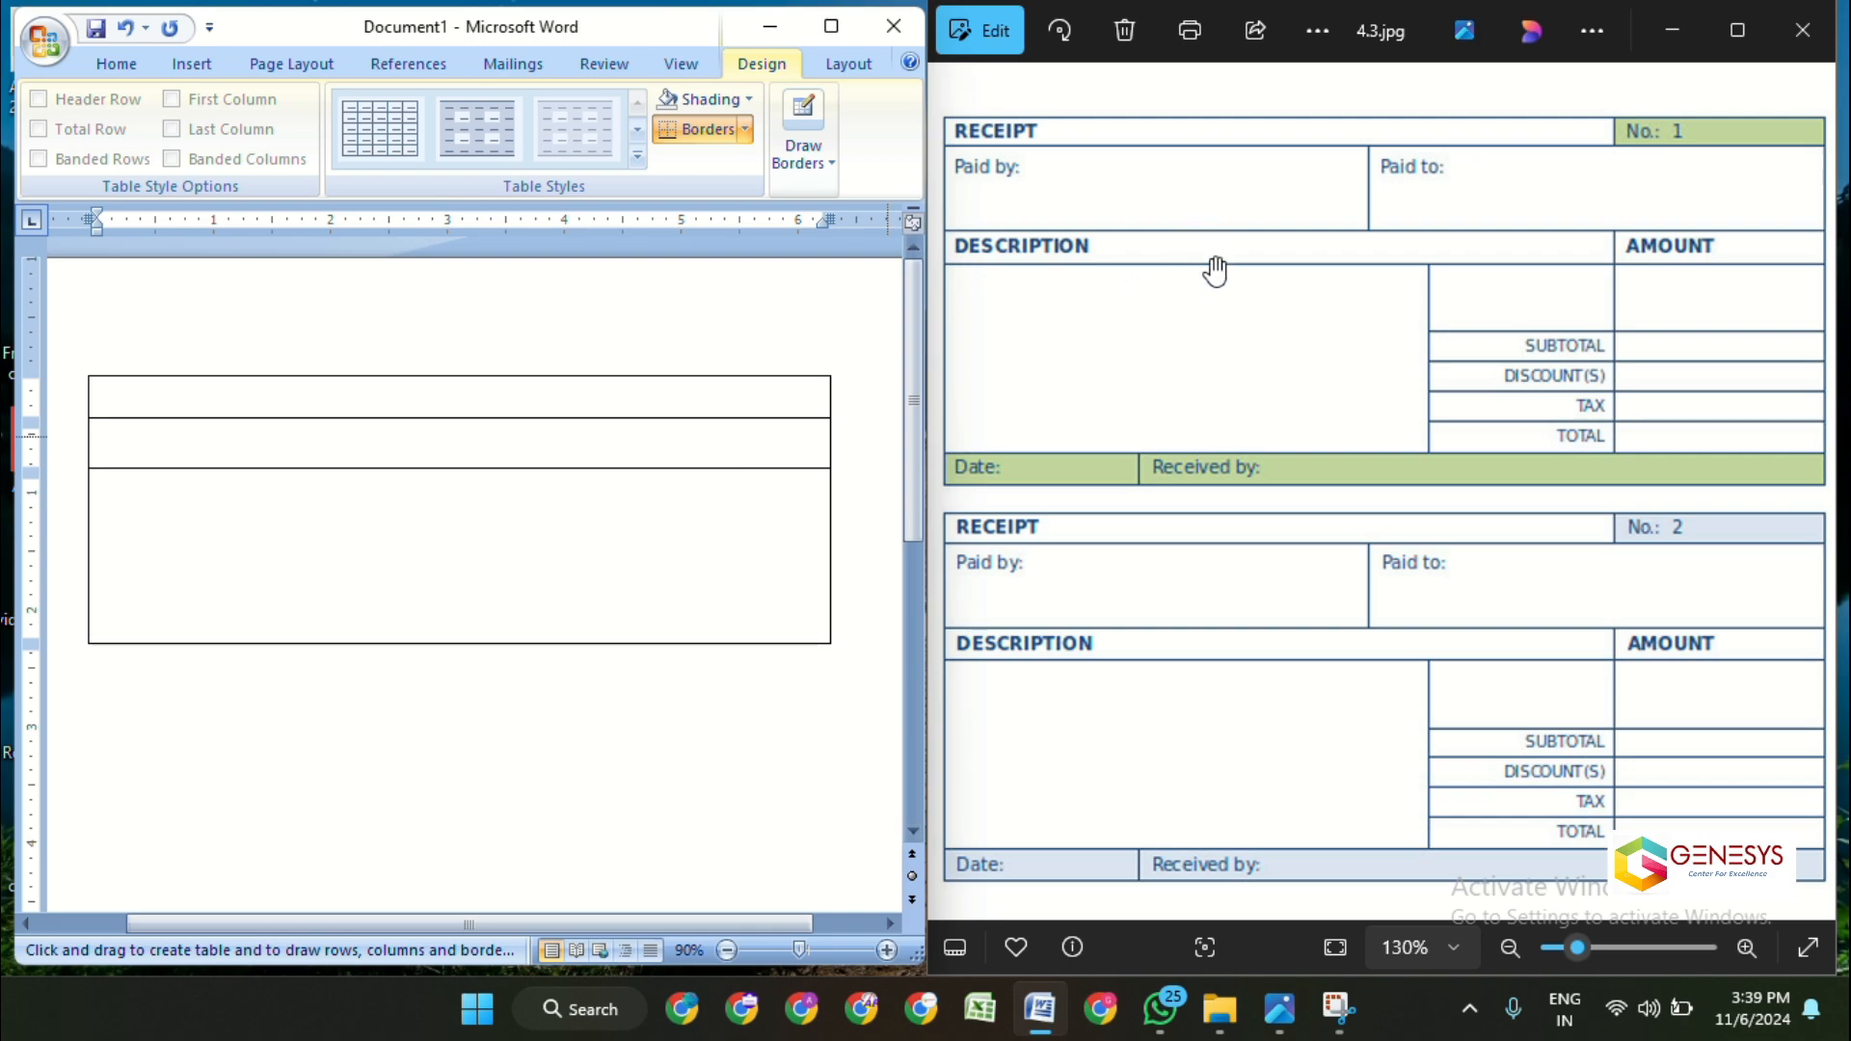
{"action": "left_click_drag", "start_coordinate": [92, 490], "coordinate": [748, 490]}
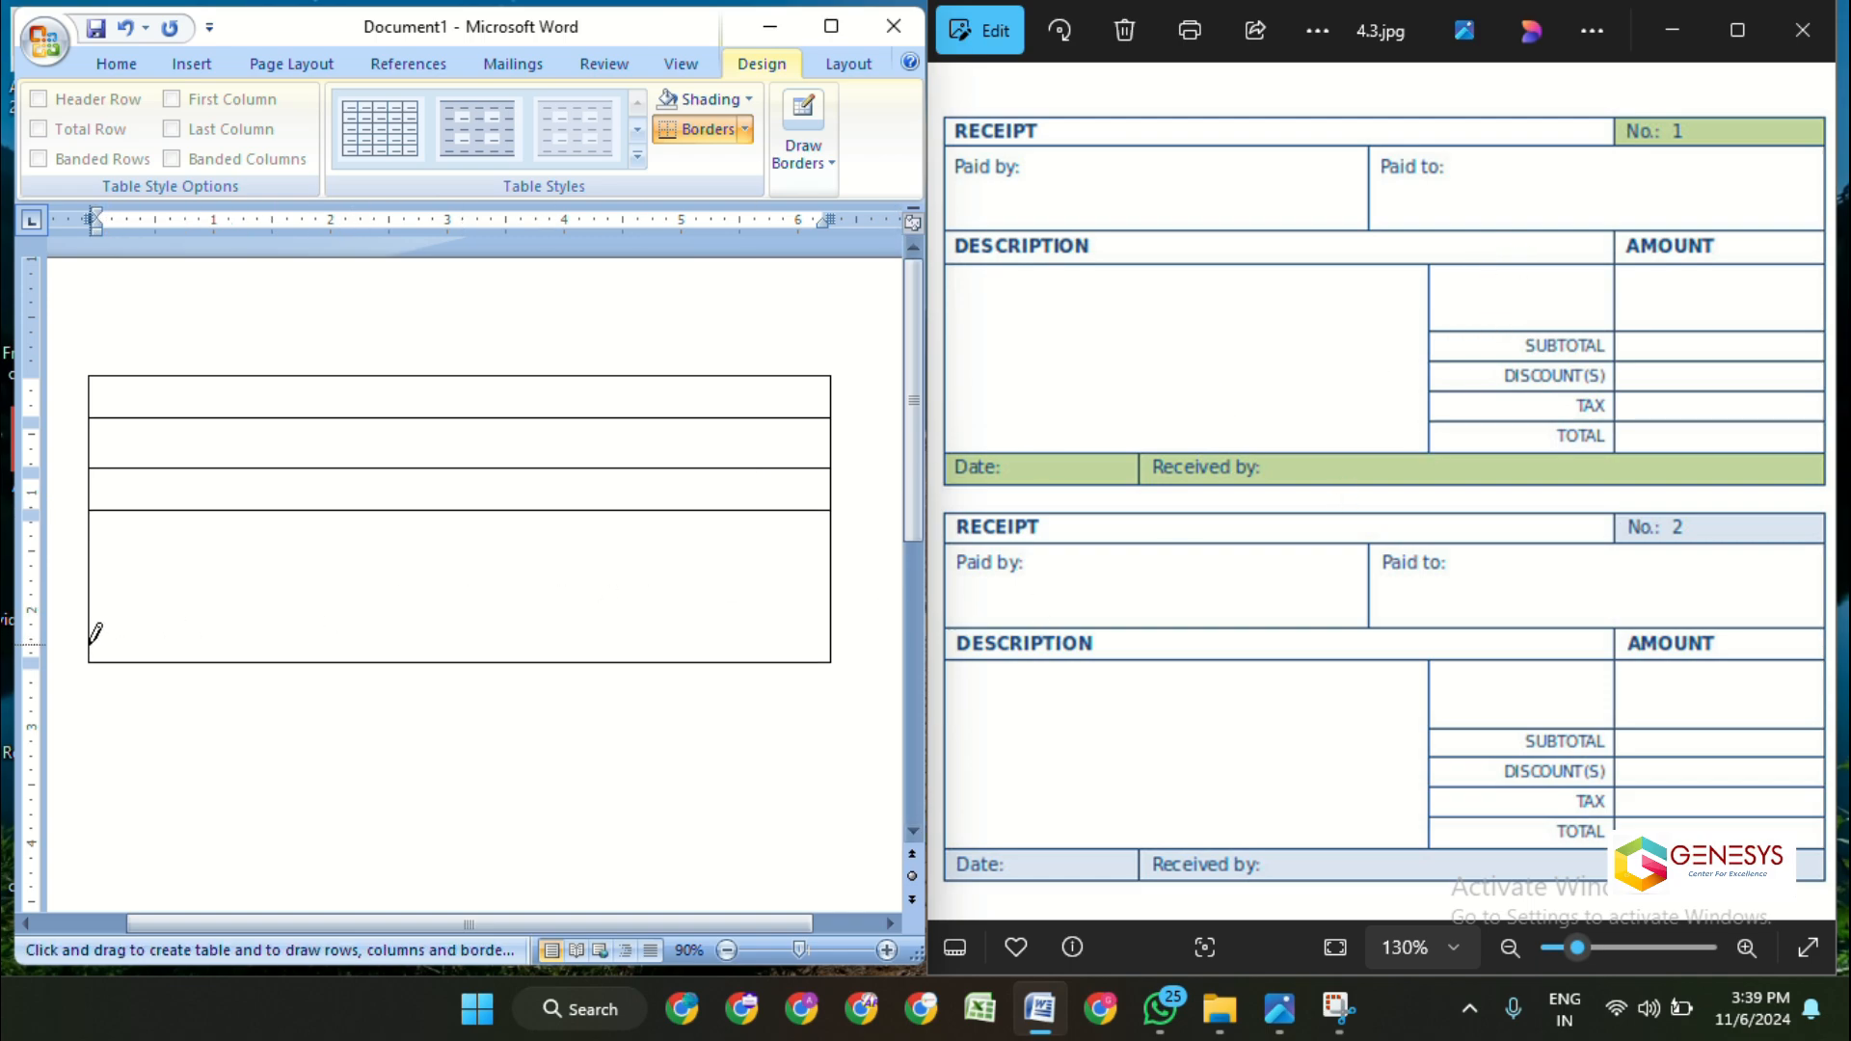
{"action": "mouse_move", "coordinate": [89, 640]}
{"action": "left_mouse_down"}
{"action": "mouse_move", "coordinate": [682, 646]}
{"action": "mouse_move", "coordinate": [686, 628]}
{"action": "left_mouse_up"}
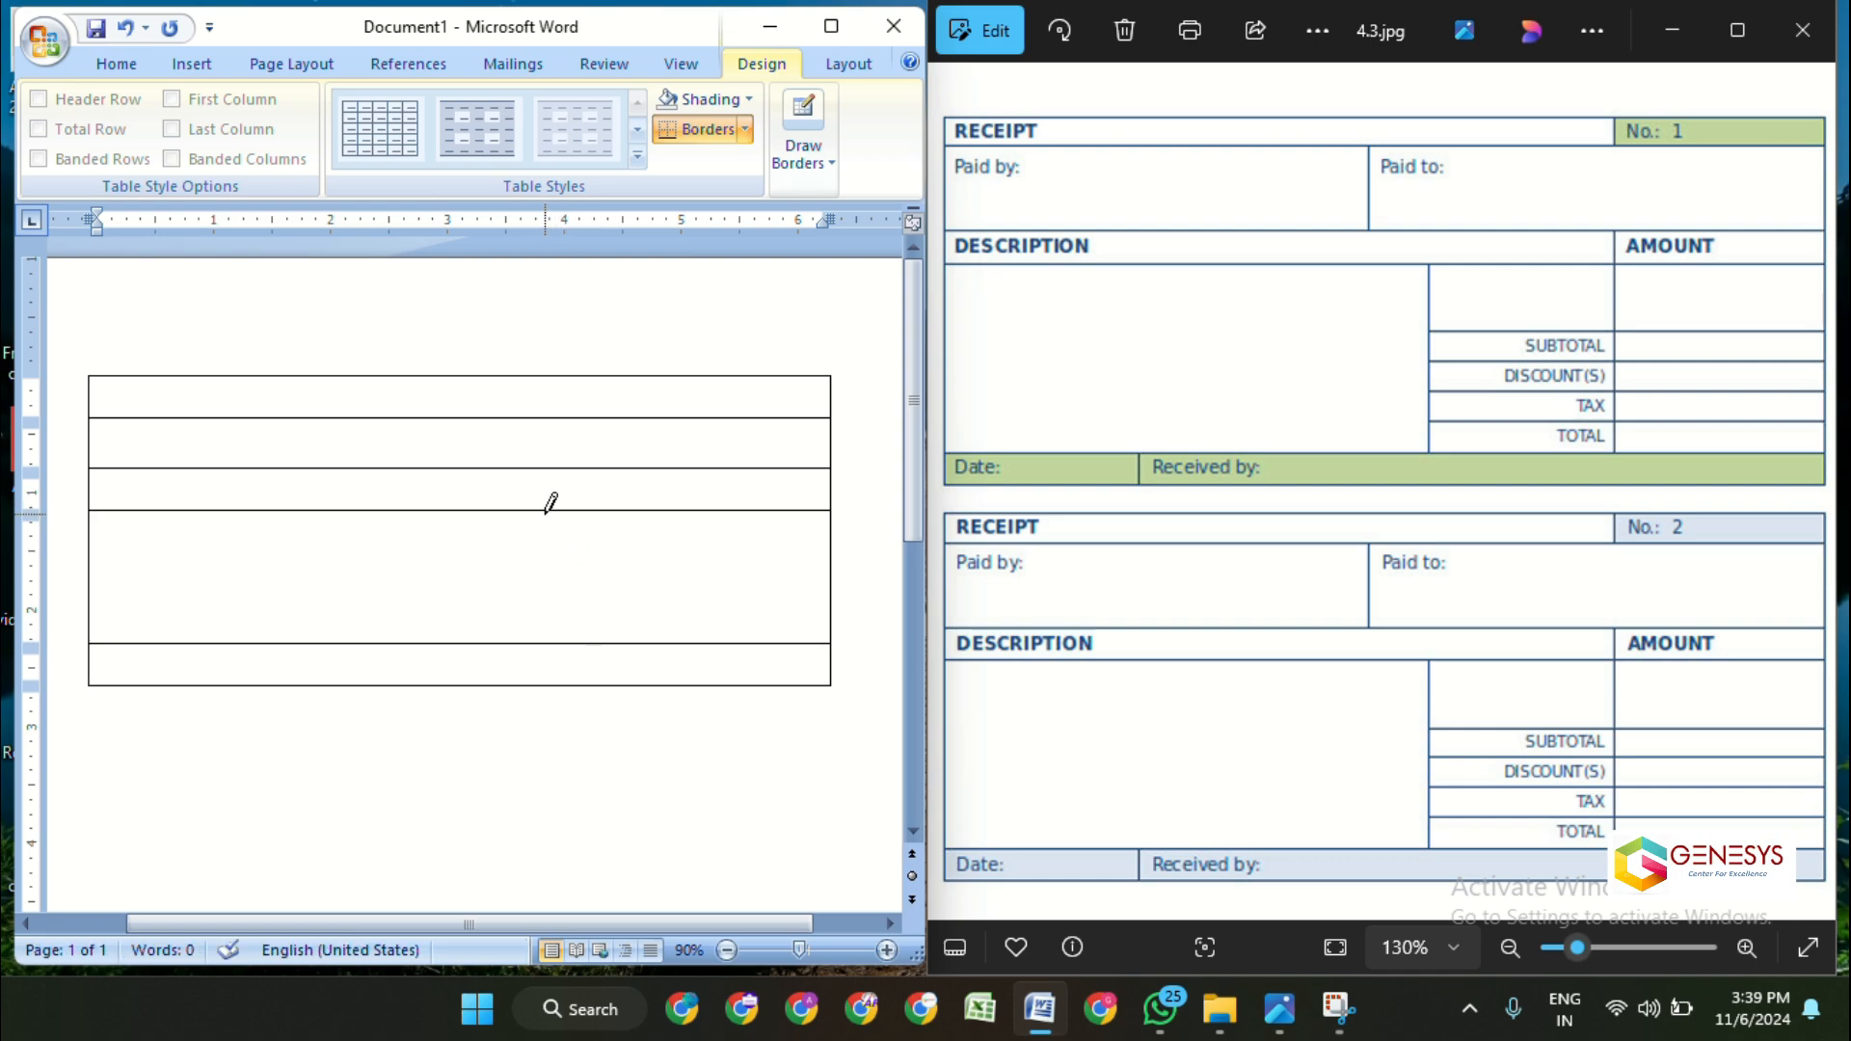
- Split the tall fourth row with a vertical line at about 3.8 inches and divide its right part into five rows
{"action": "left_click_drag", "start_coordinate": [552, 501], "coordinate": [561, 632]}
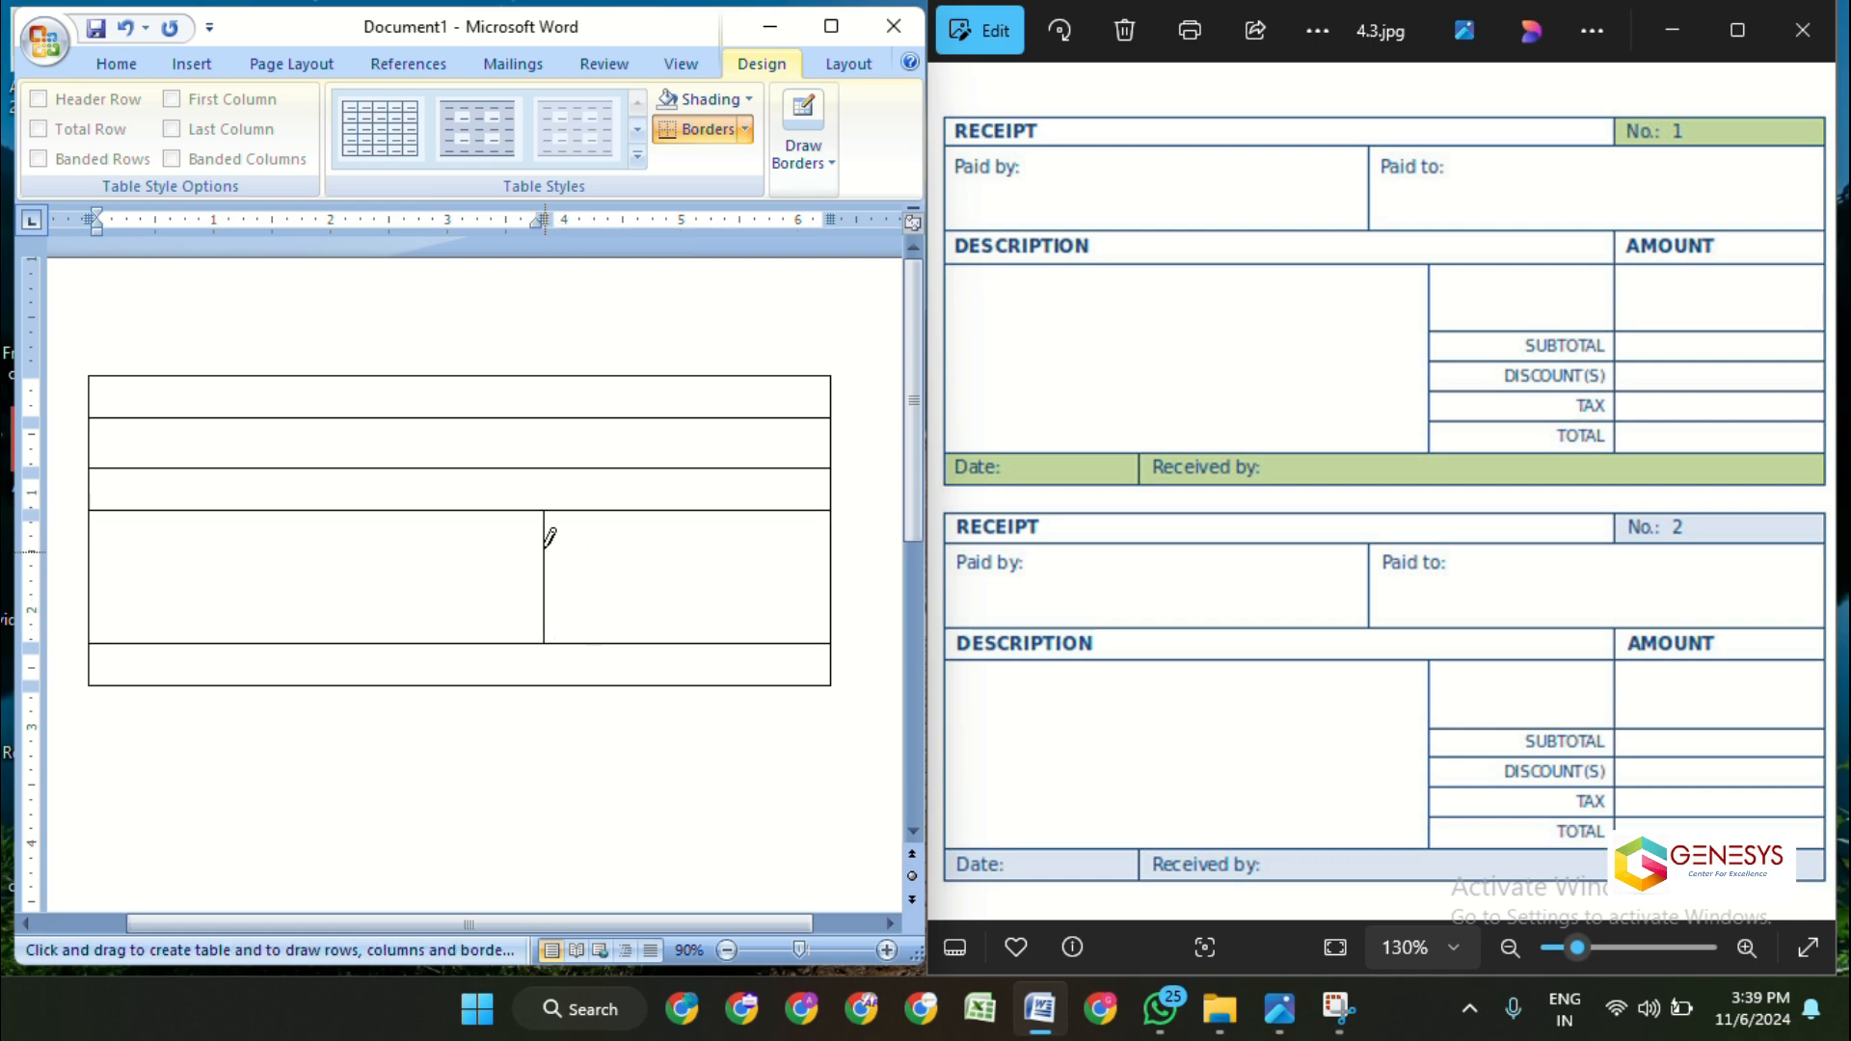
{"action": "left_click_drag", "start_coordinate": [546, 552], "coordinate": [793, 551]}
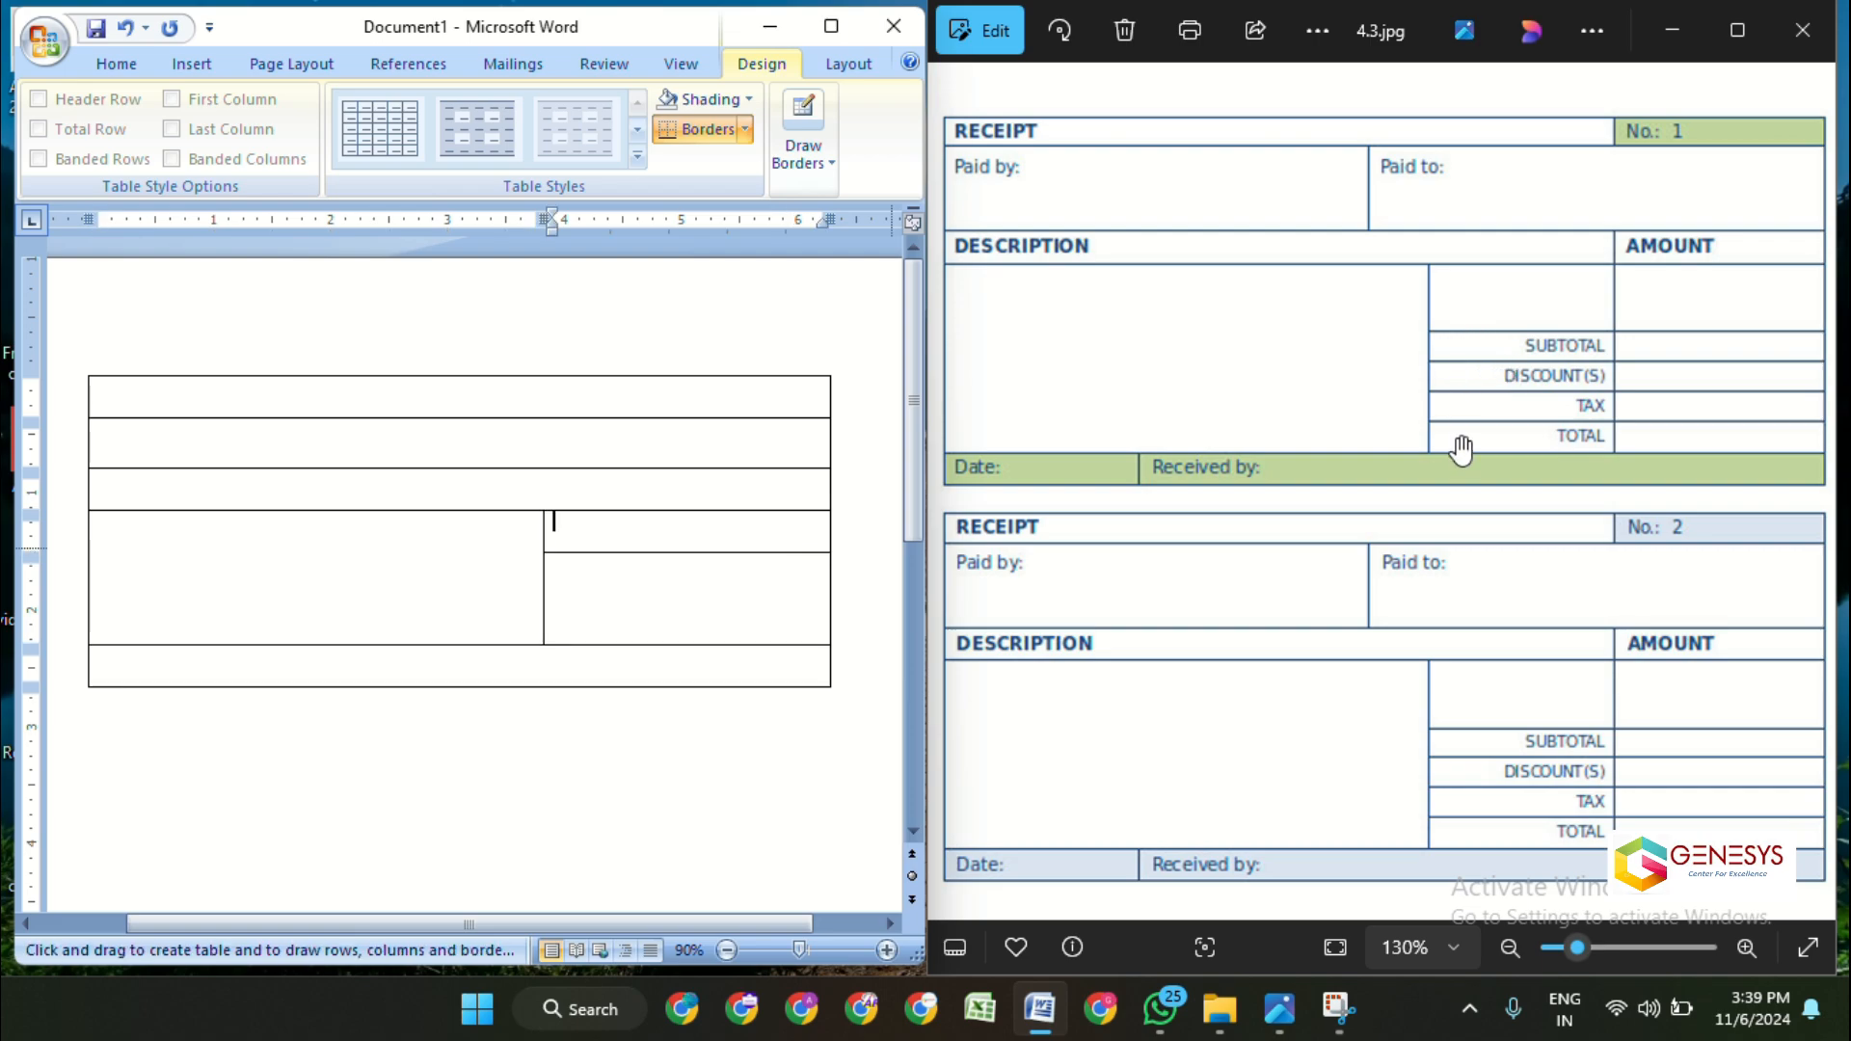
{"action": "mouse_move", "coordinate": [551, 576]}
{"action": "left_mouse_down"}
{"action": "mouse_move", "coordinate": [591, 579]}
{"action": "mouse_move", "coordinate": [608, 616]}
{"action": "mouse_move", "coordinate": [670, 622]}
{"action": "left_mouse_up"}
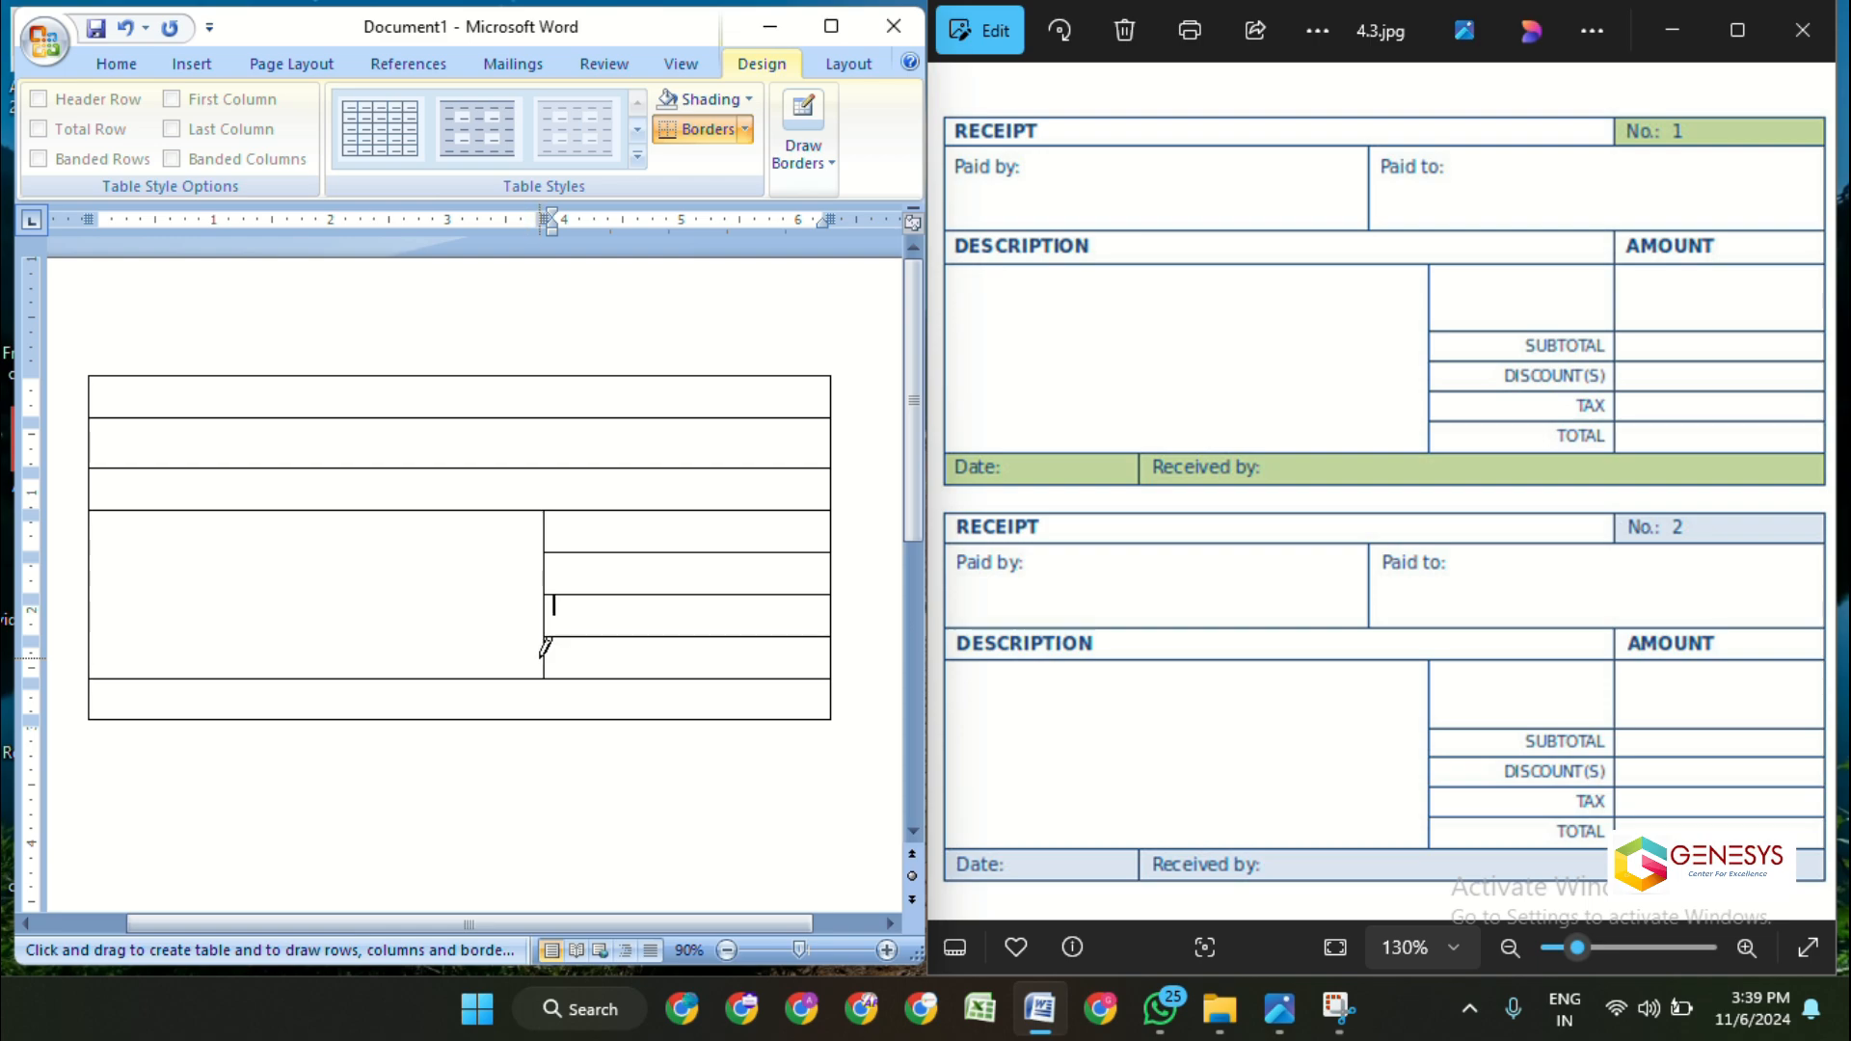
{"action": "left_click_drag", "start_coordinate": [550, 644], "coordinate": [805, 625]}
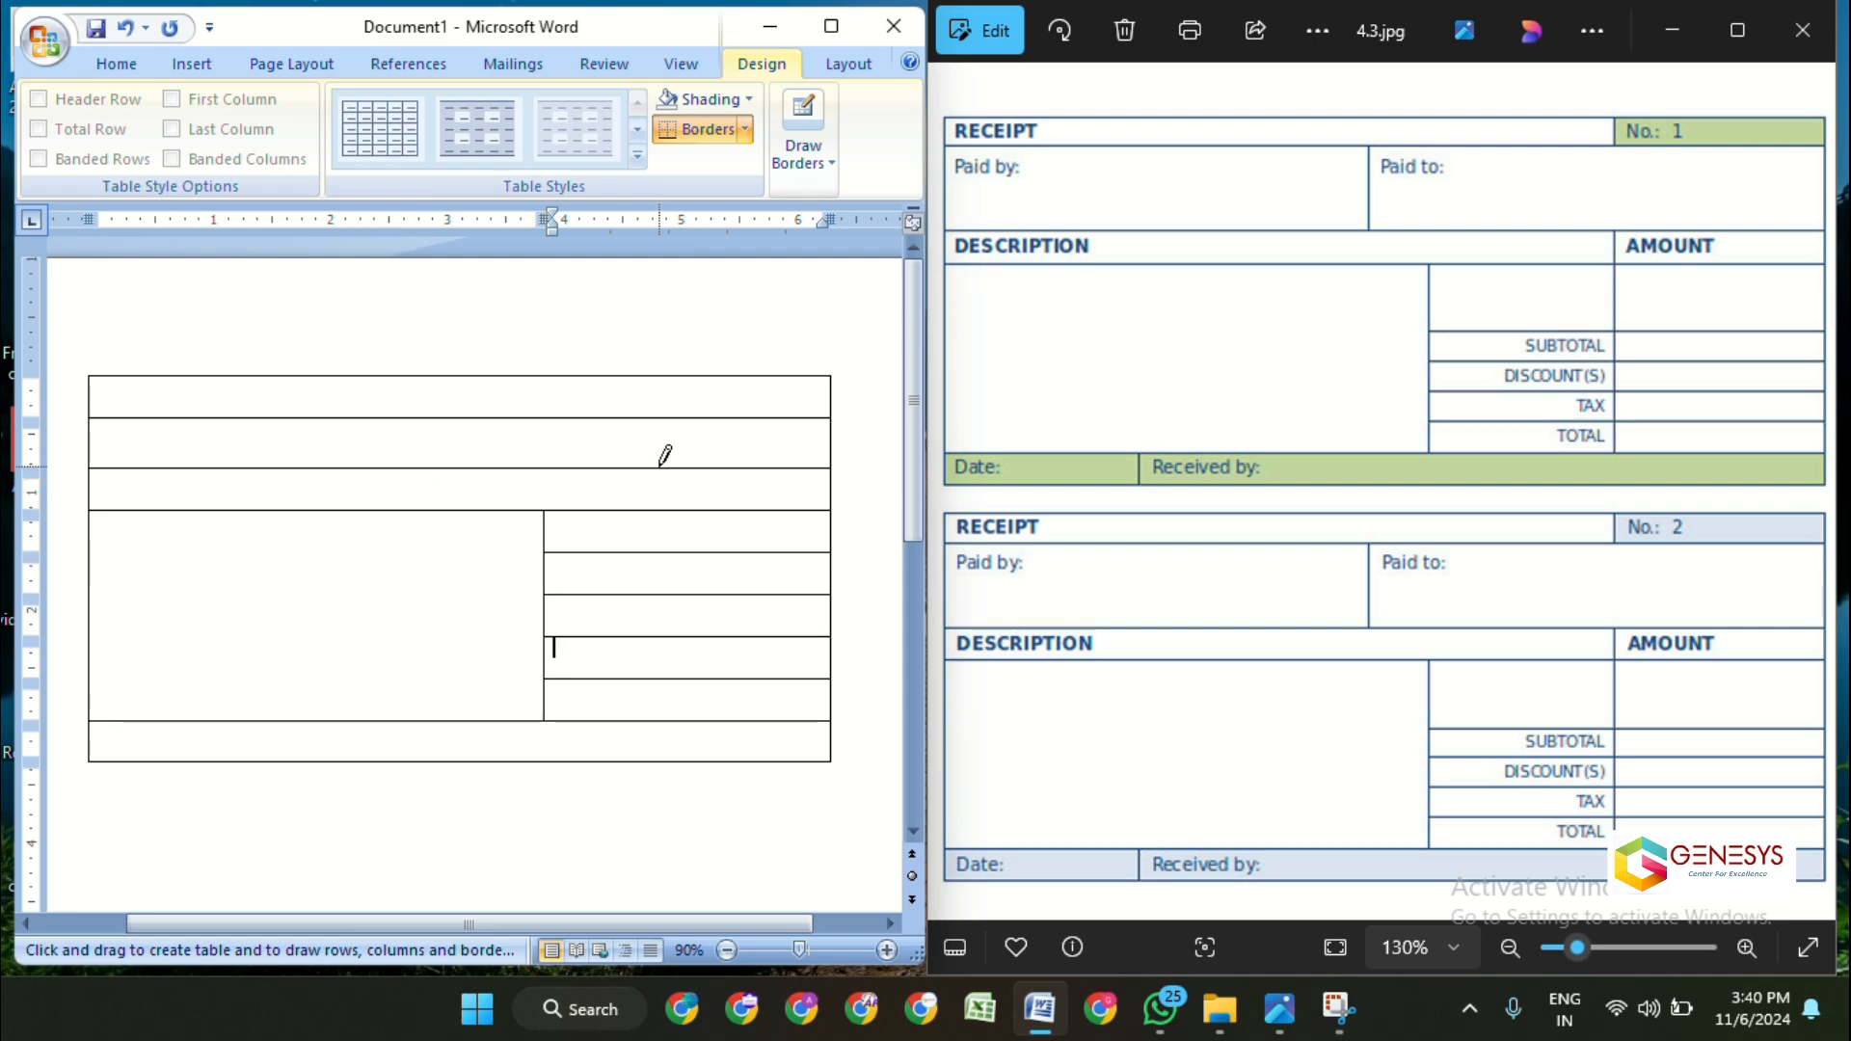
- Draw vertical dividers for the amount column in the third and fourth rows, the date cell in the bottom row, and the end of the top two rows
{"action": "left_click_drag", "start_coordinate": [698, 596], "coordinate": [688, 708]}
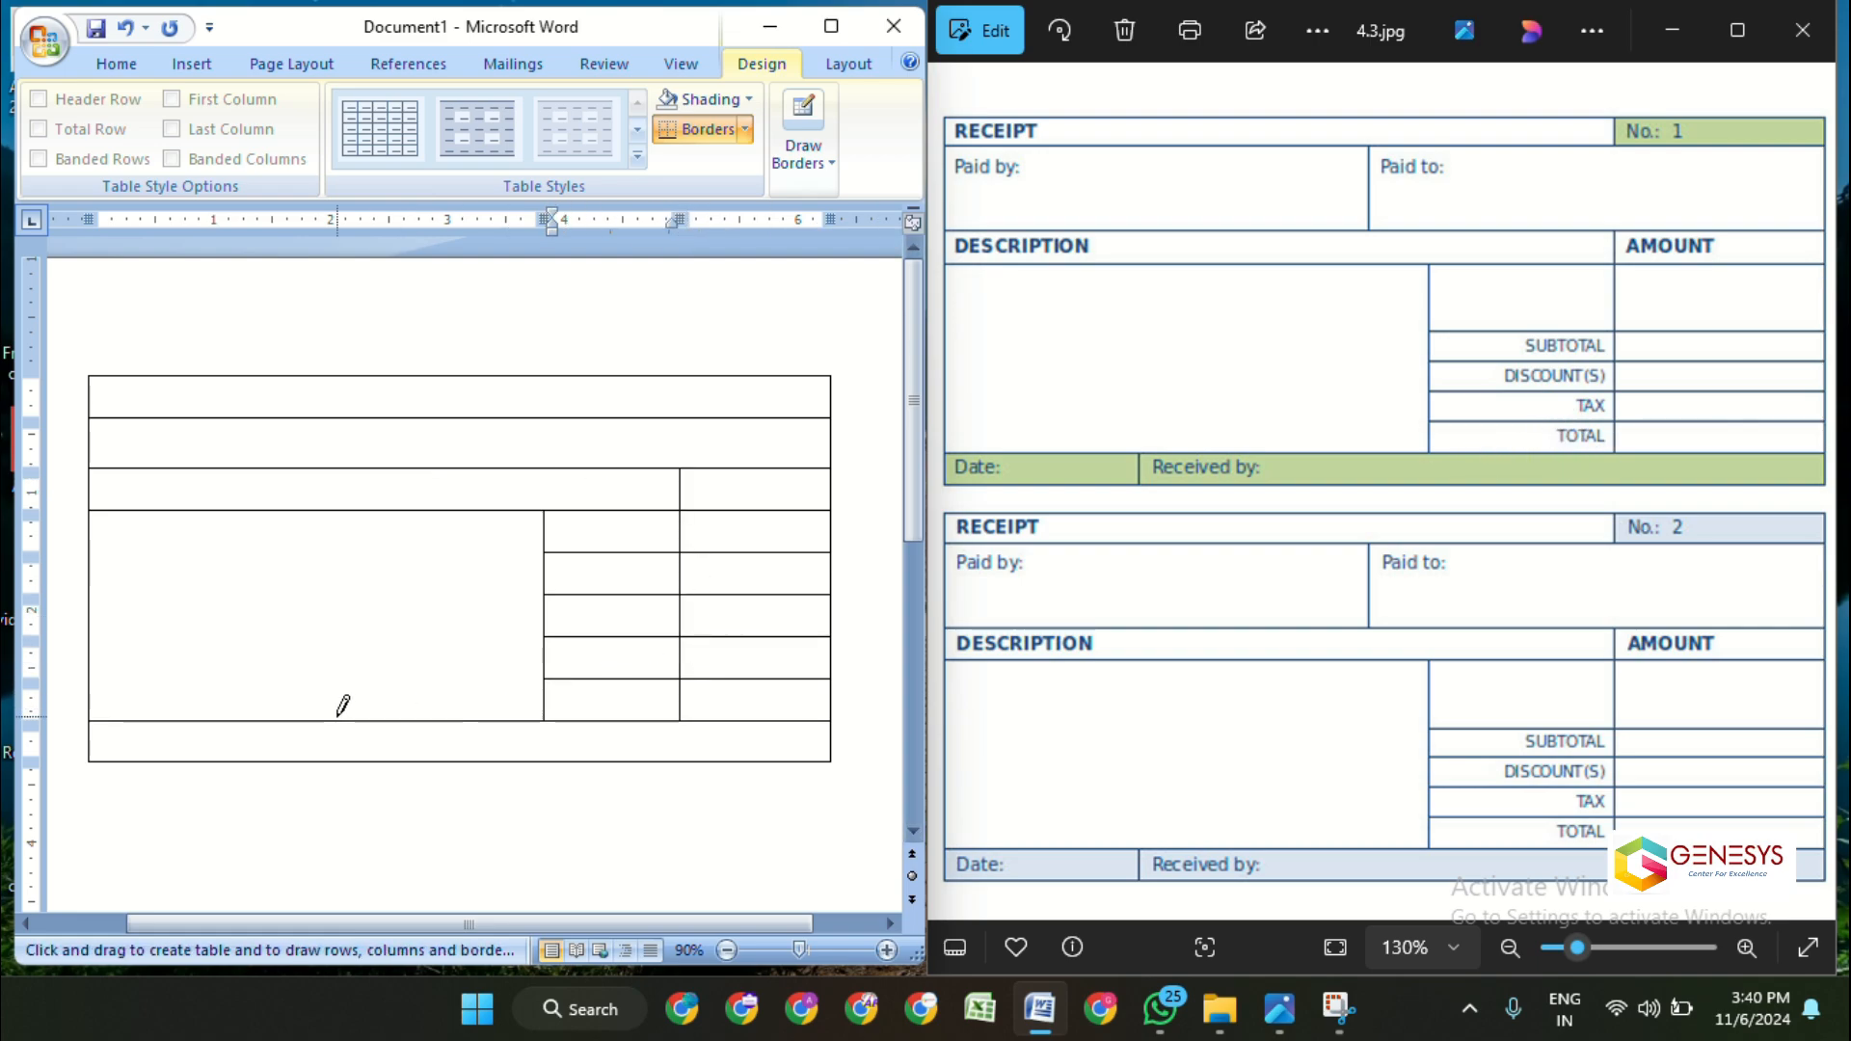
{"action": "left_click_drag", "start_coordinate": [222, 719], "coordinate": [220, 763]}
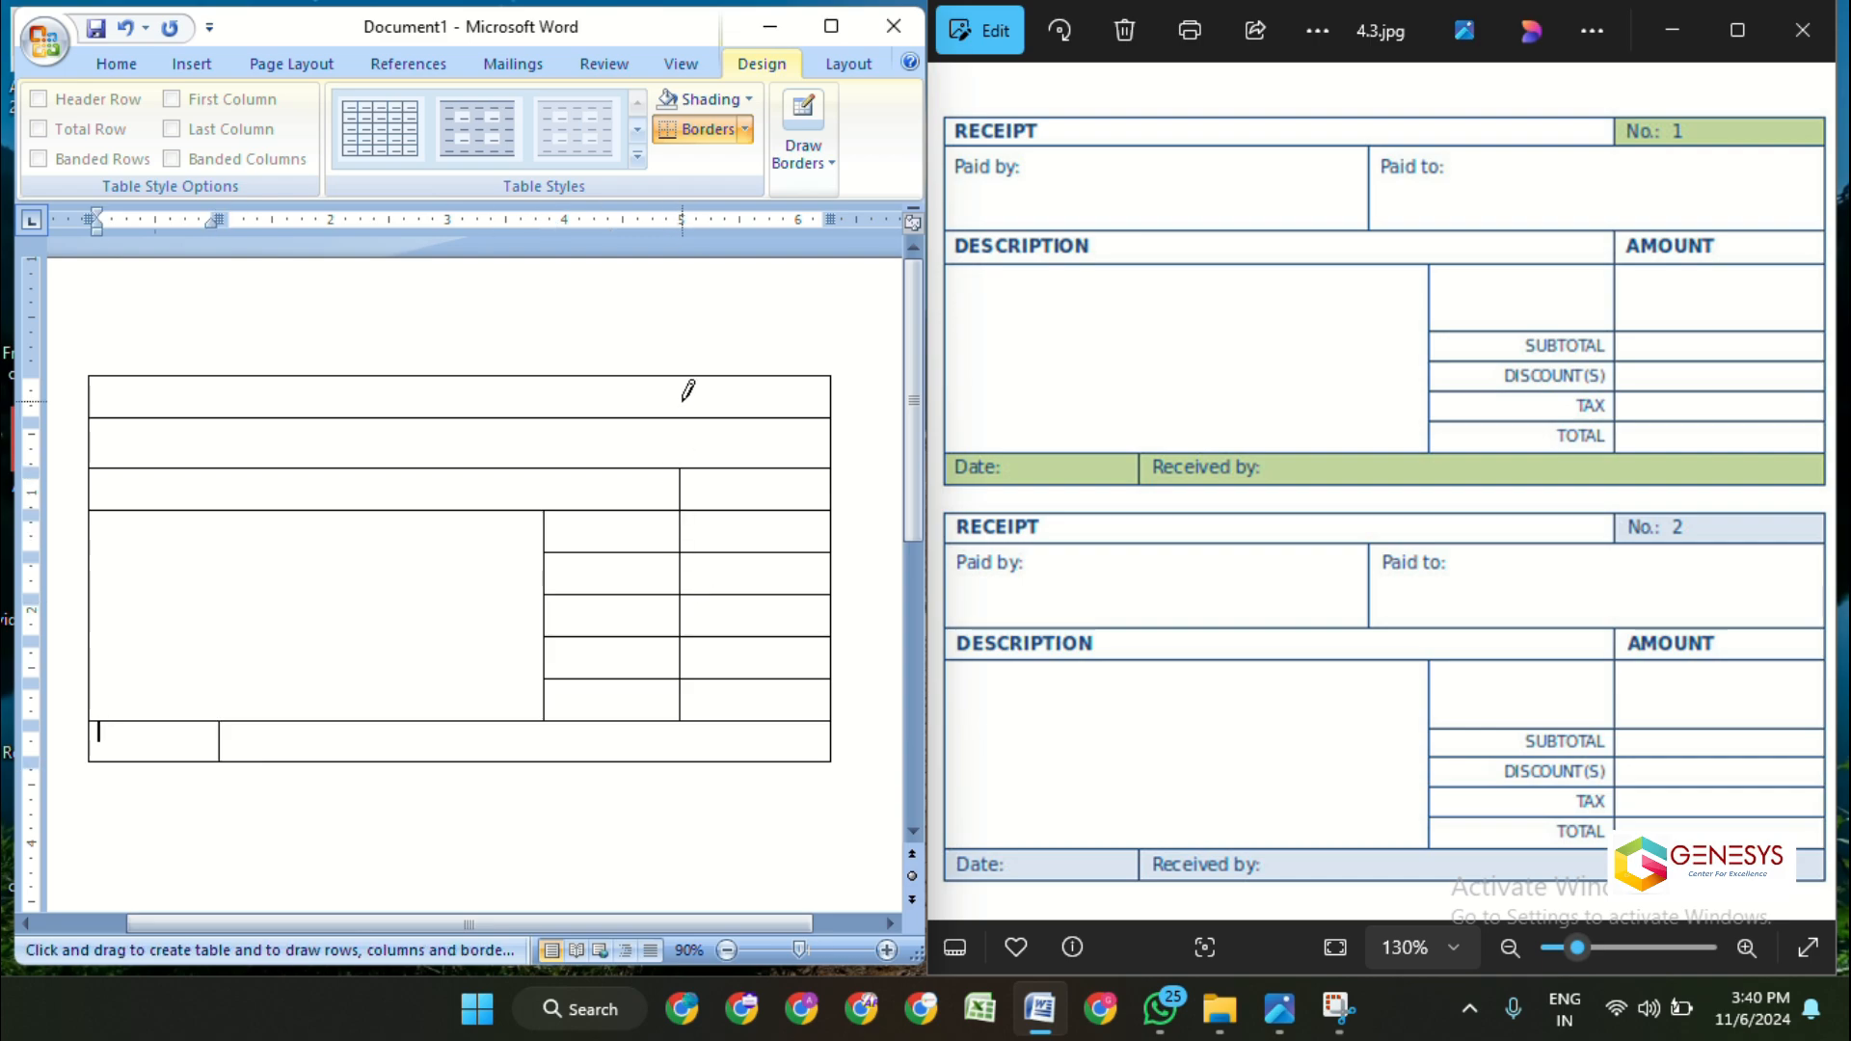
{"action": "left_click_drag", "start_coordinate": [684, 364], "coordinate": [680, 465]}
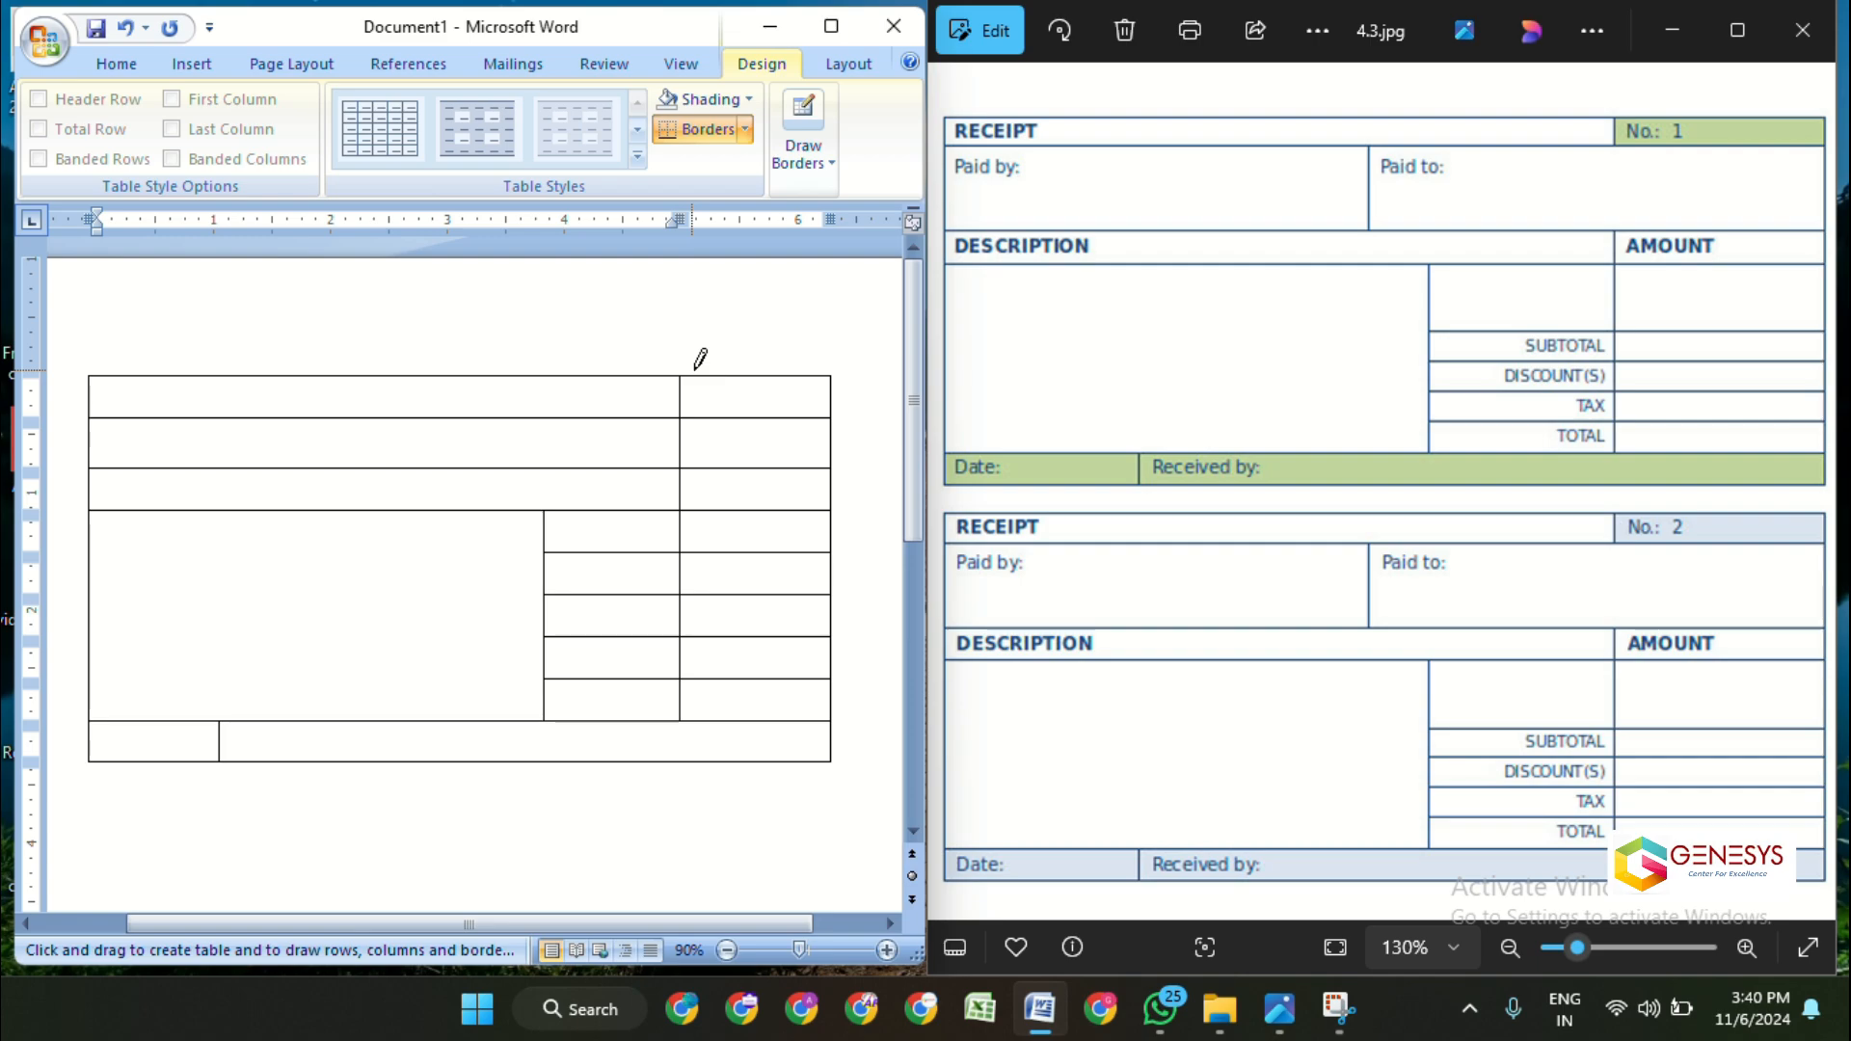
- Erase the vertical divider in the table's second row
{"action": "left_click", "coordinate": [803, 145]}
{"action": "left_click", "coordinate": [998, 241]}
{"action": "left_click", "coordinate": [677, 429]}
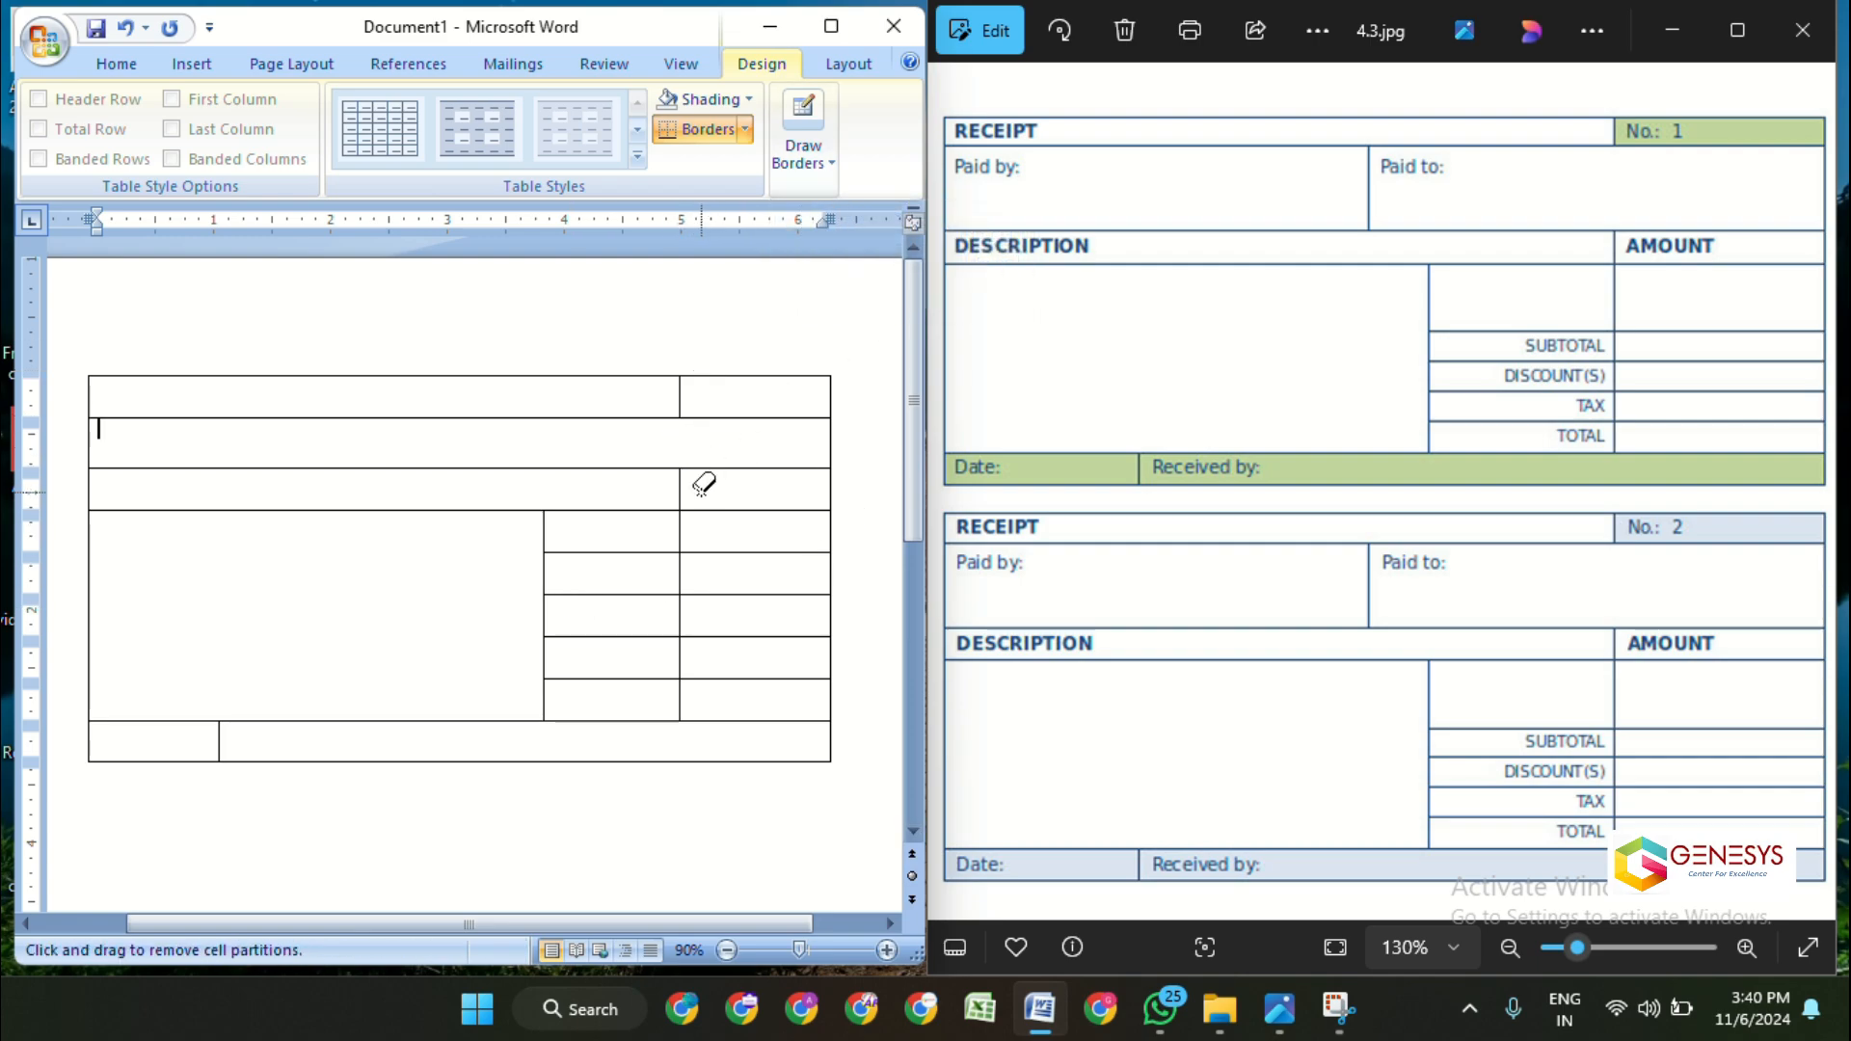
- Split the second row near its middle with a vertical line and make that row about twice as tall
{"action": "left_click", "coordinate": [789, 172]}
{"action": "left_click", "coordinate": [950, 239]}
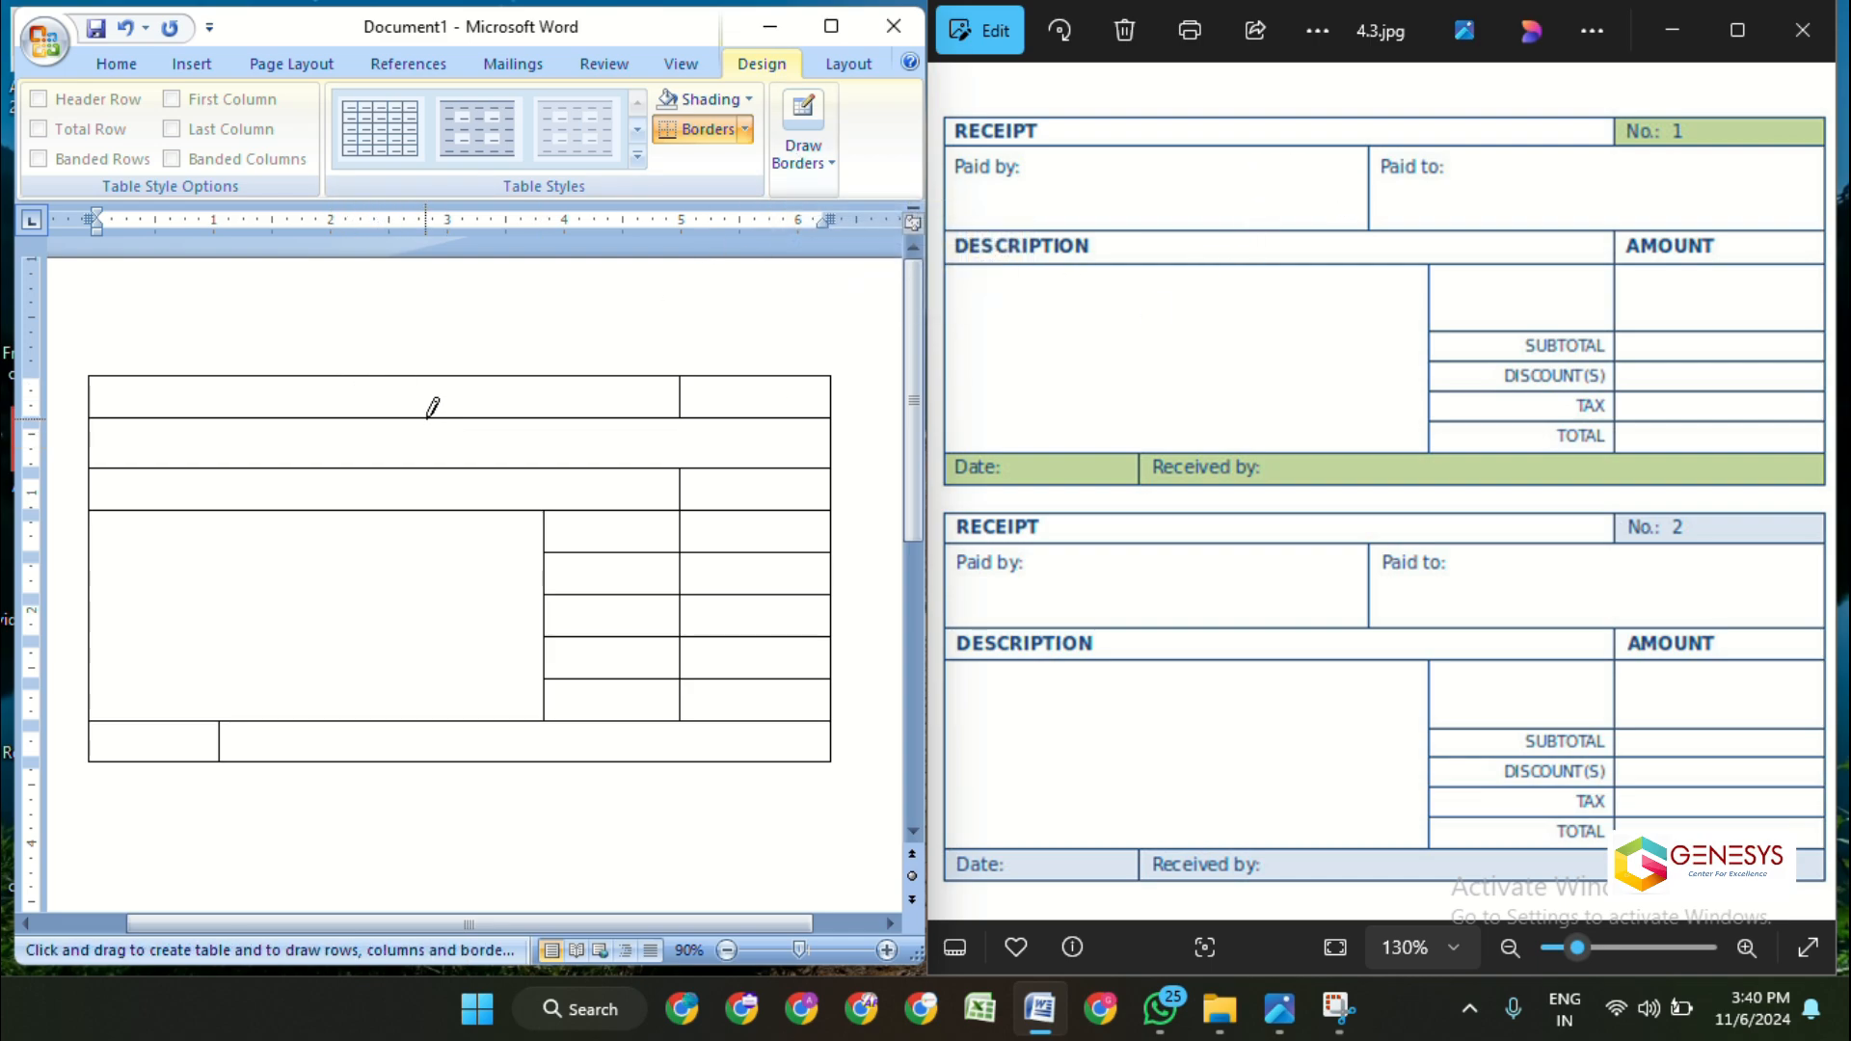
{"action": "left_click_drag", "start_coordinate": [444, 420], "coordinate": [444, 469]}
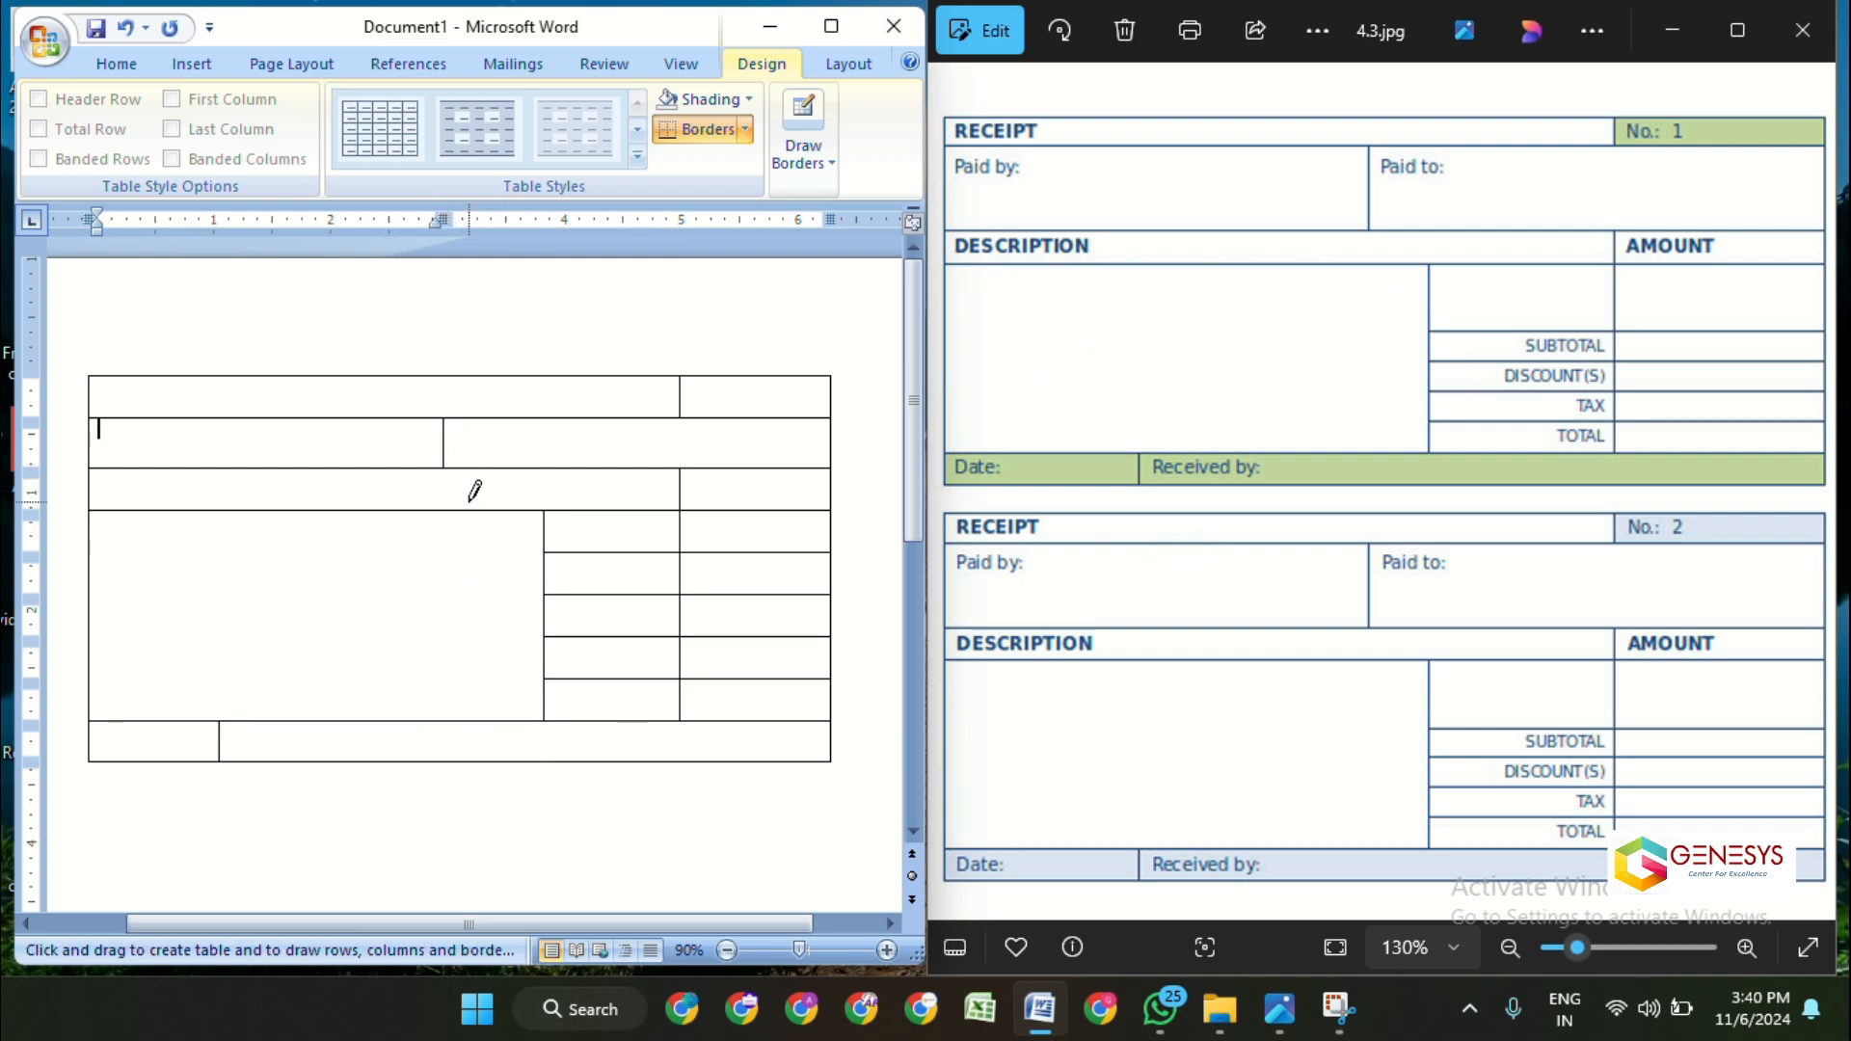
{"action": "key", "text": "Escape"}
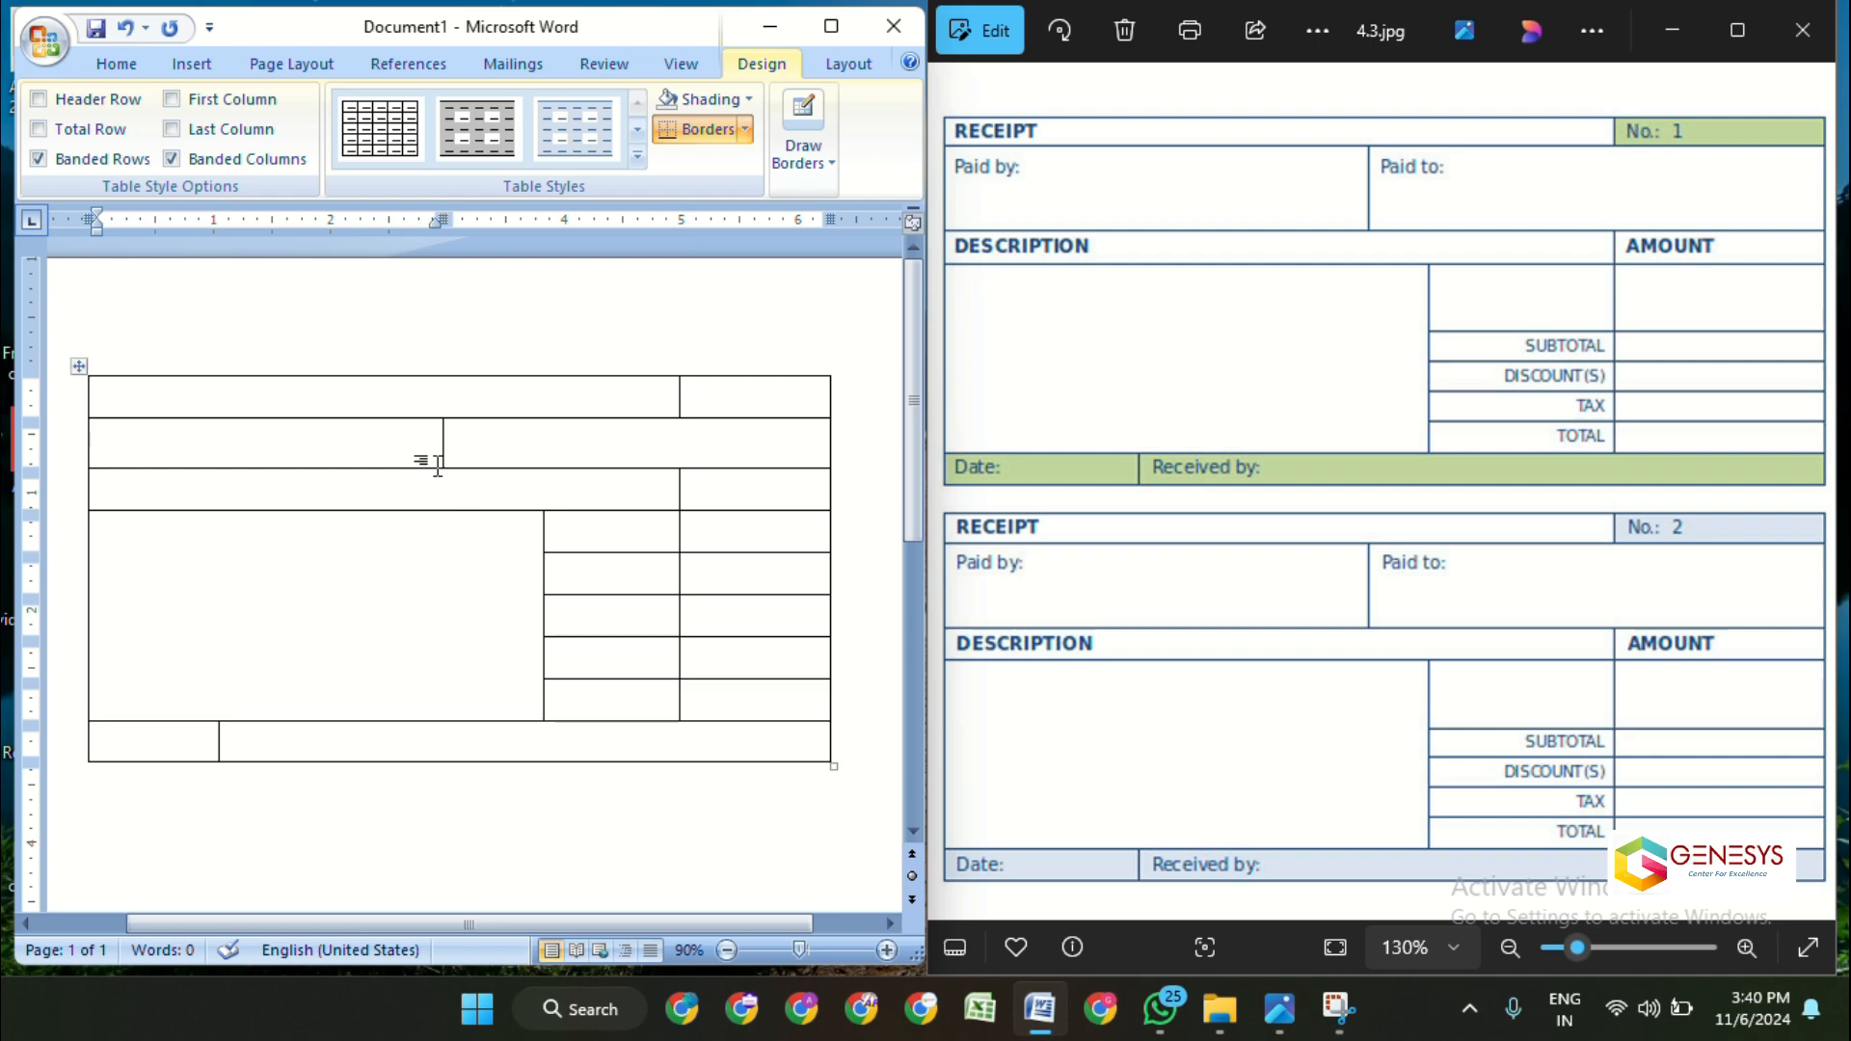
{"action": "left_click_drag", "start_coordinate": [443, 469], "coordinate": [451, 522]}
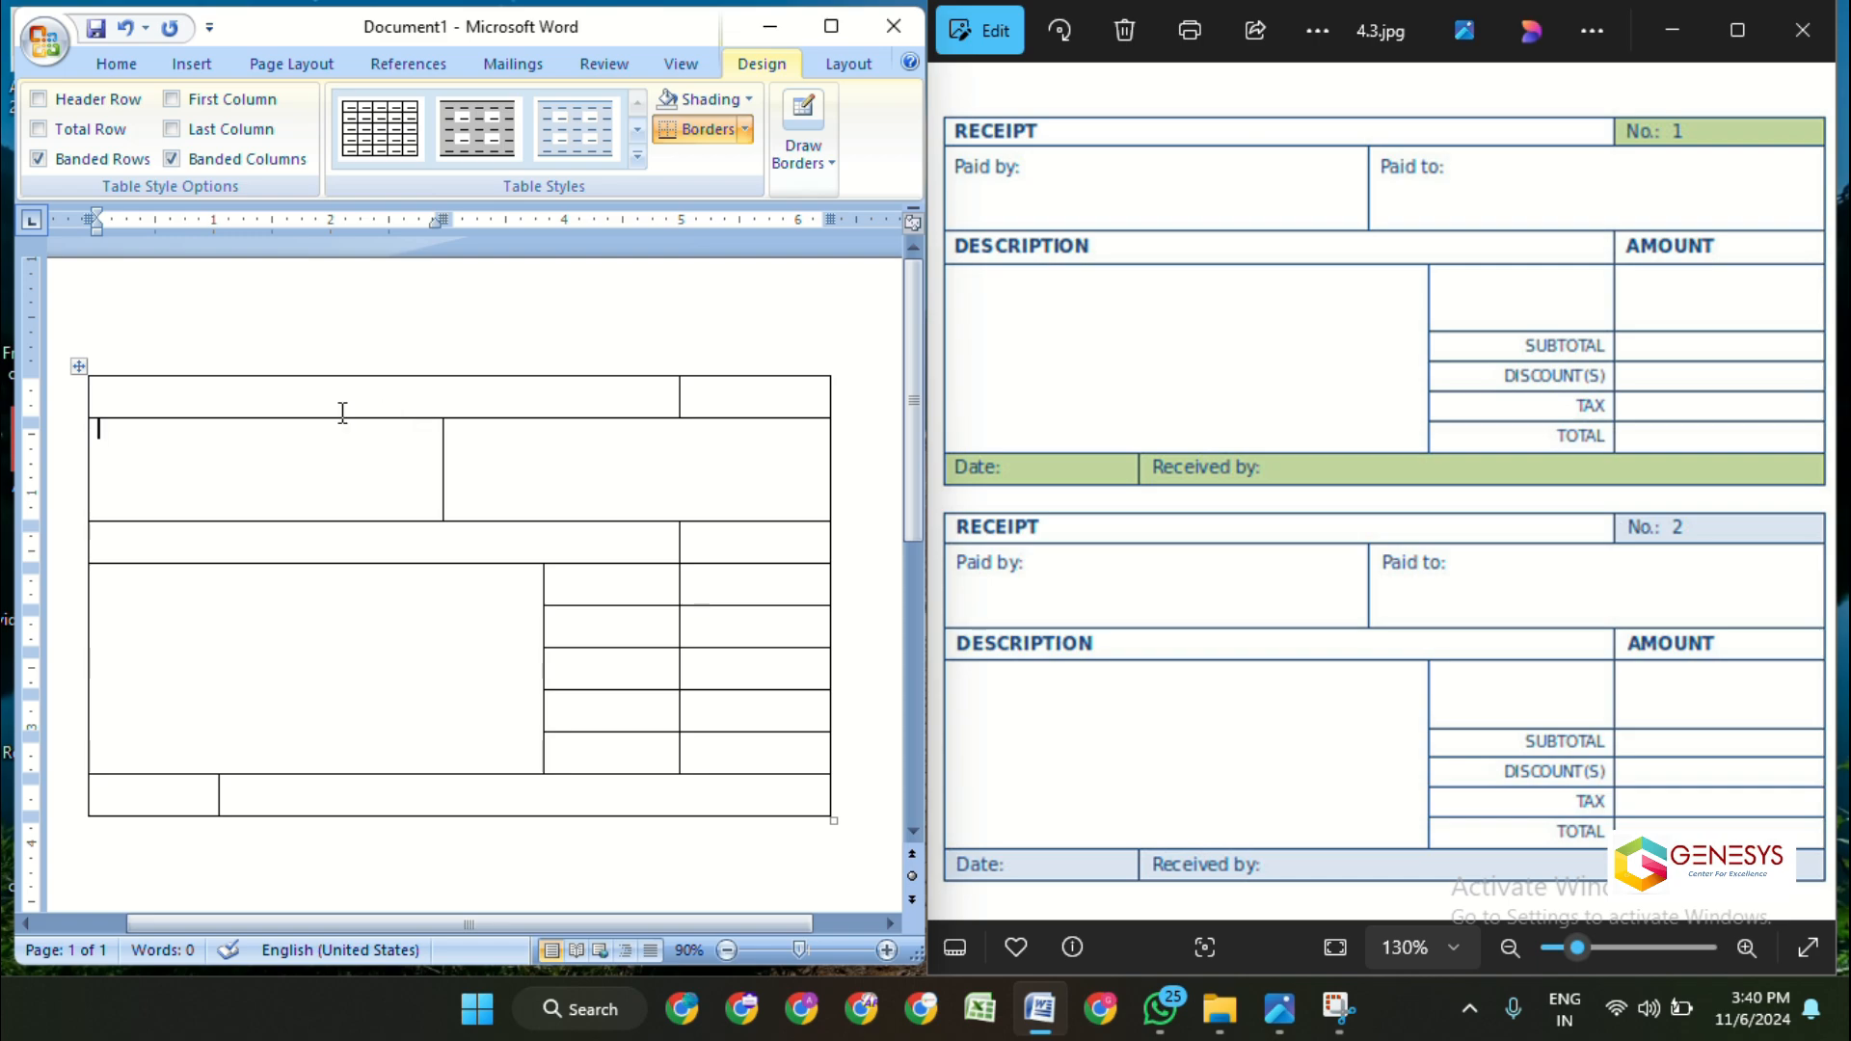
- Label the table cells RECEIPT, No: 1, Paid by:, Paid to:, DESCRIPTION, AMOUNT, SUBTOTAL, DISCOUNT(S), TAX, TOTAL, Date: and Received by:
{"action": "left_click", "coordinate": [991, 146]}
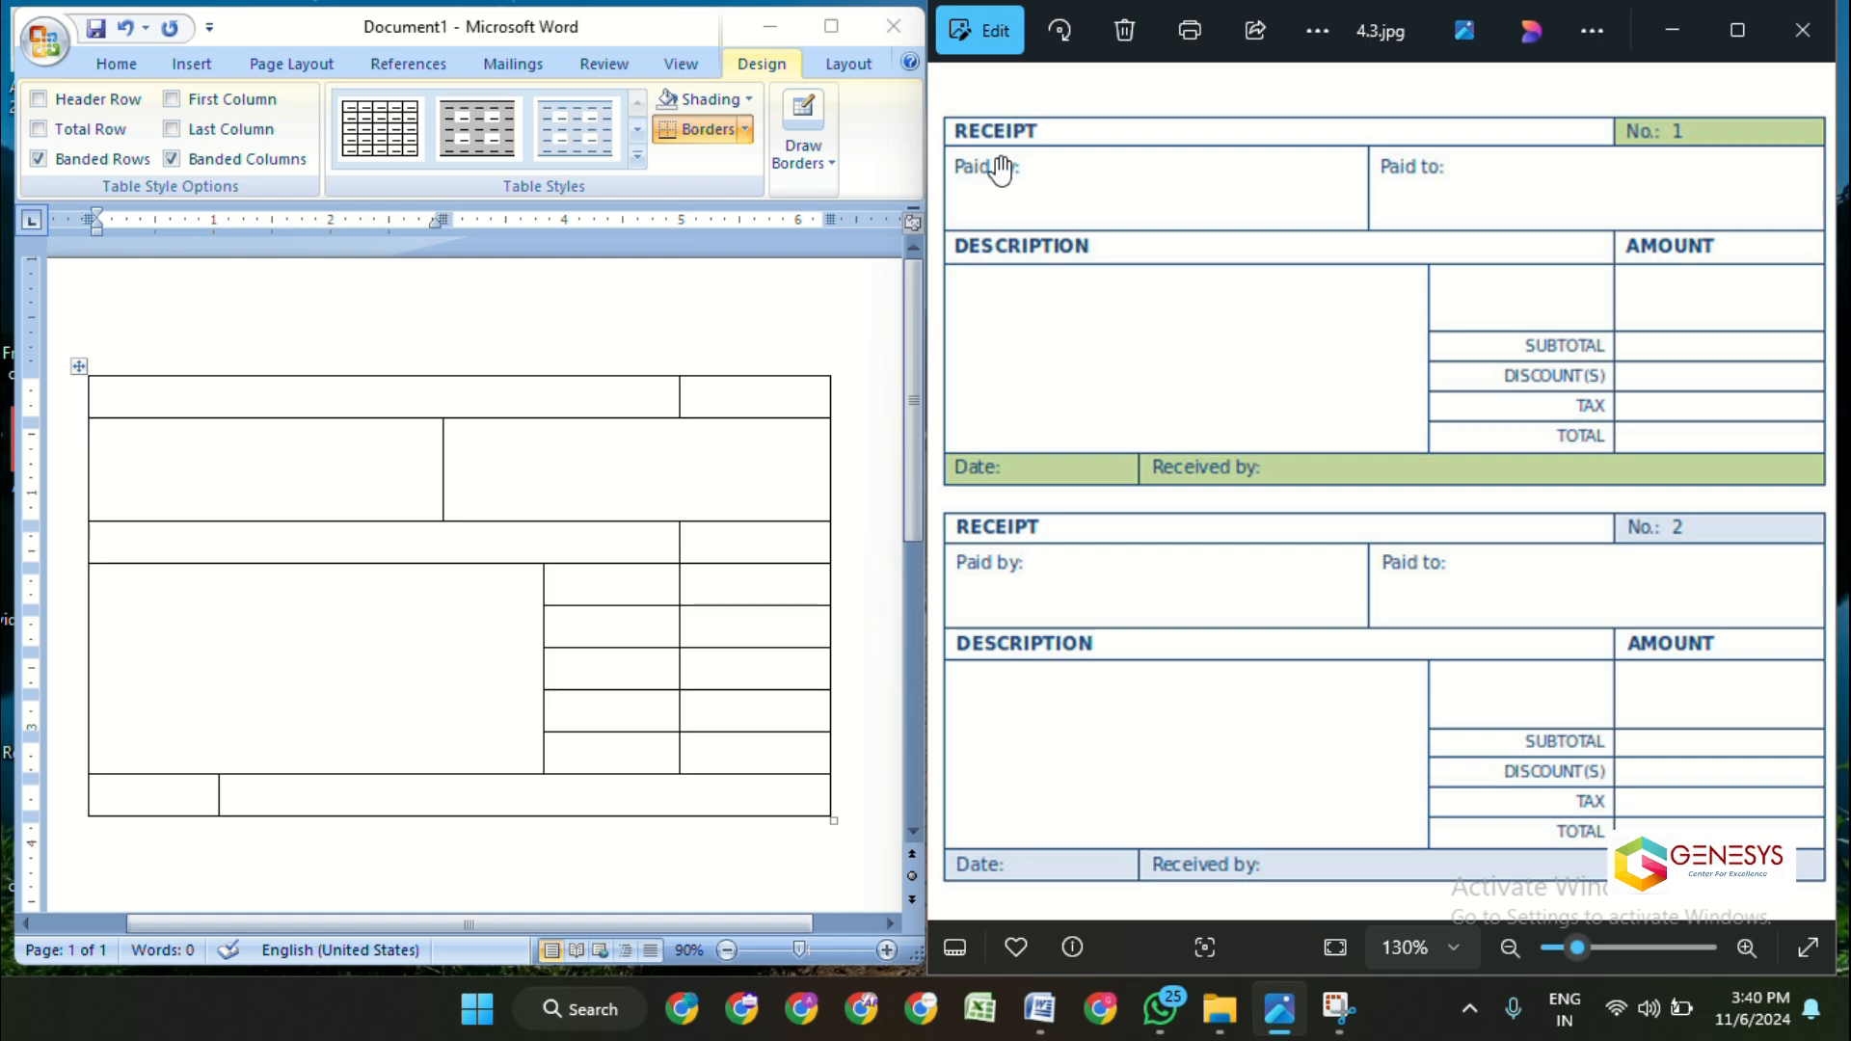
{"action": "left_click", "coordinate": [219, 401]}
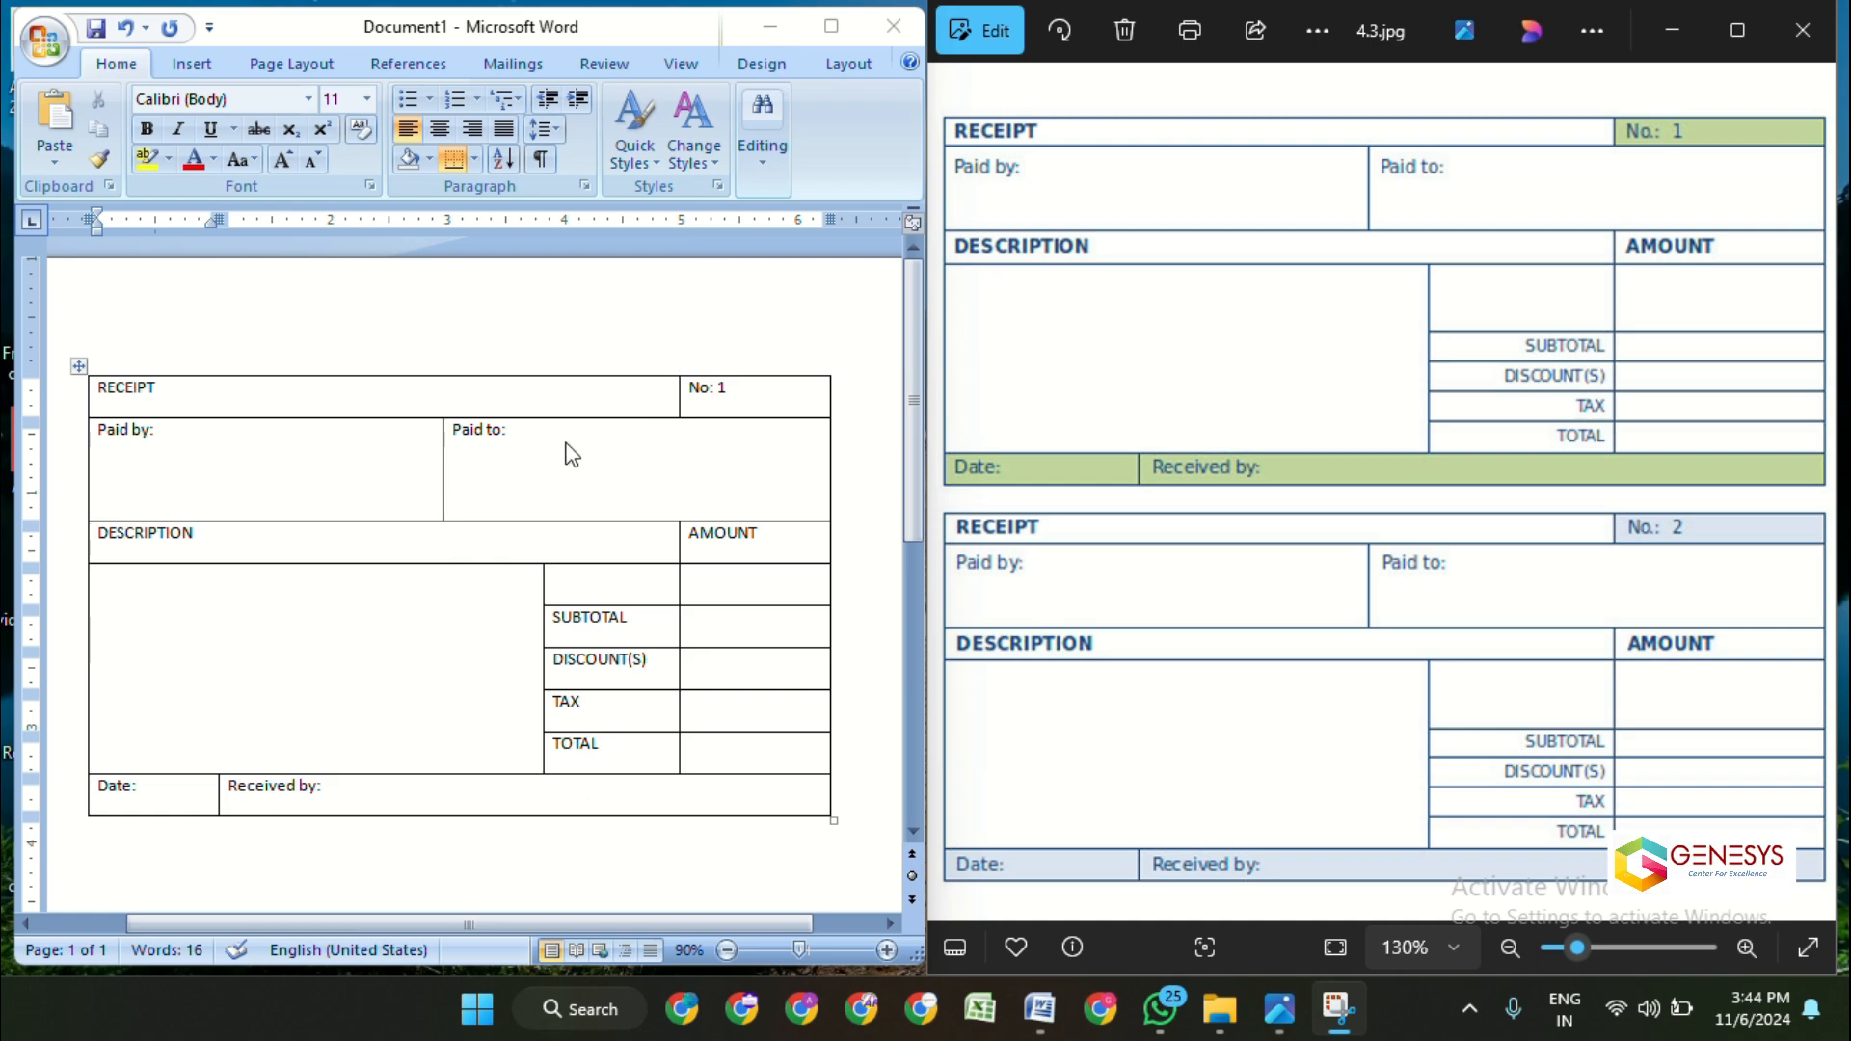
{"action": "scroll", "coordinate": [624, 517], "scroll_direction": "down", "scroll_amount": 2}
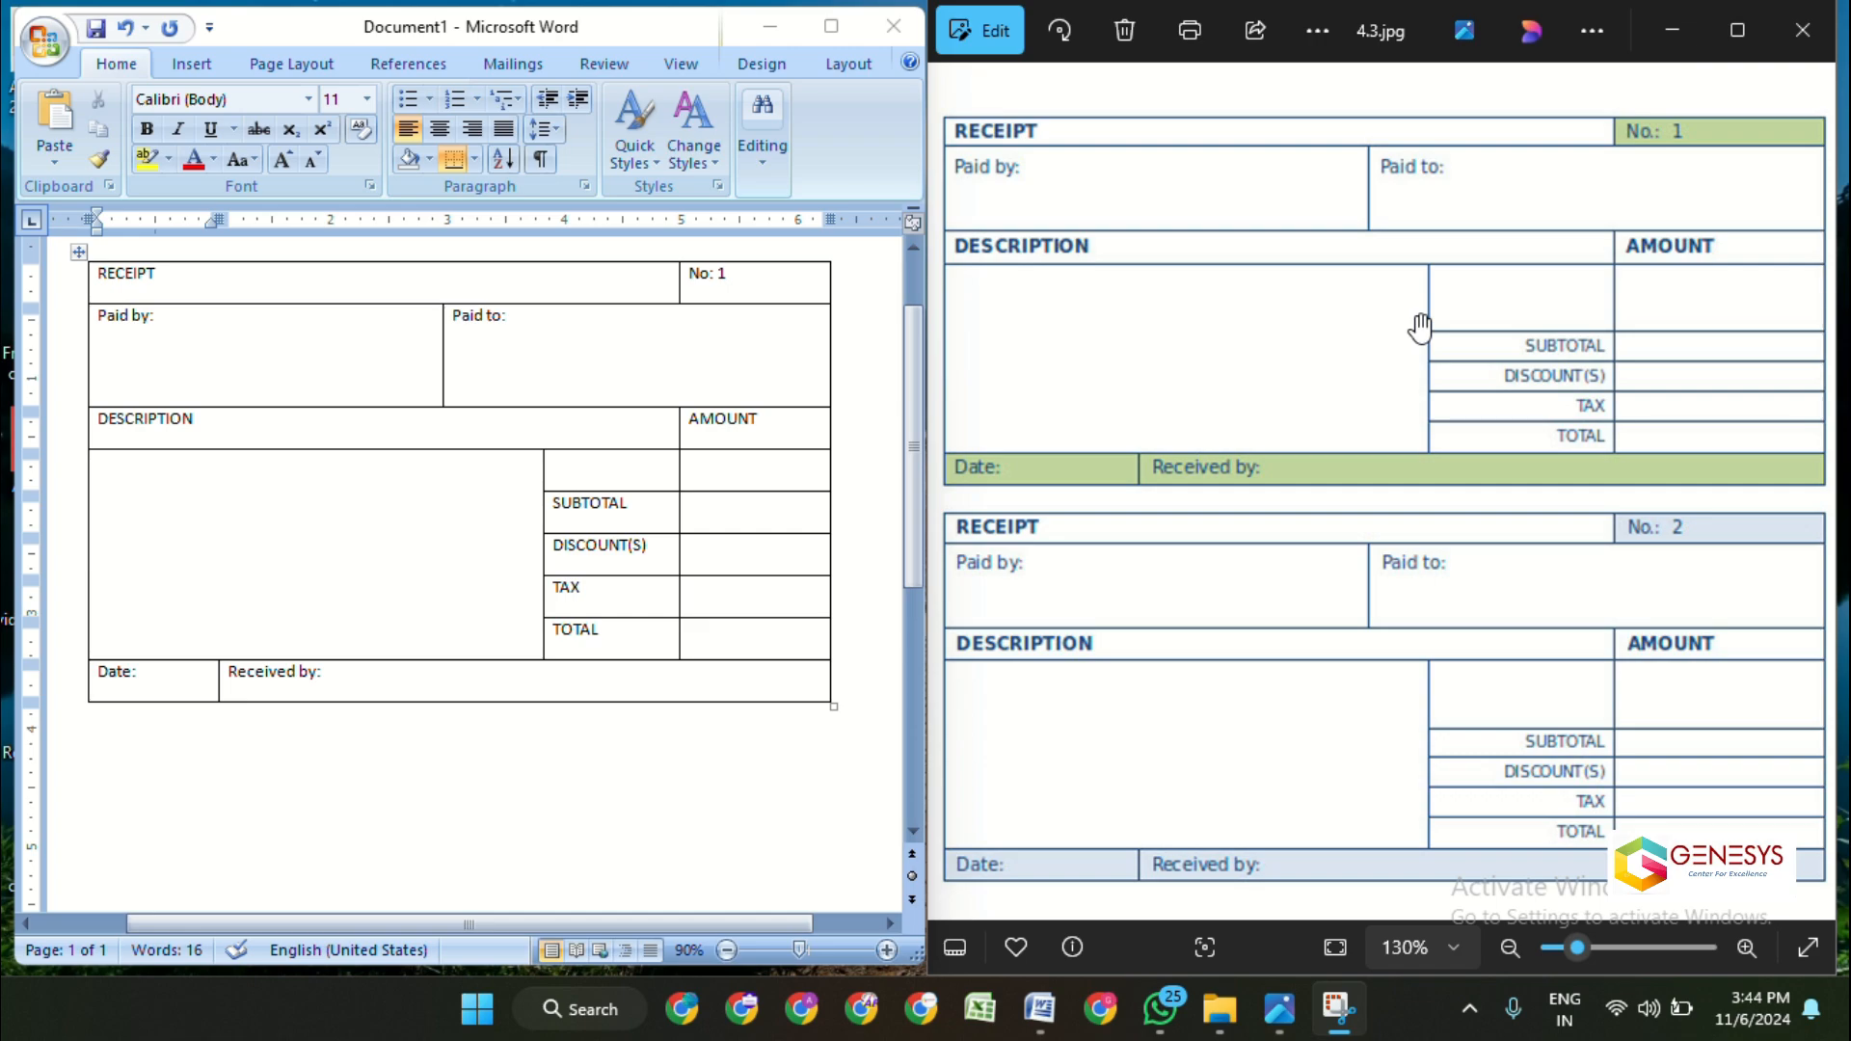
{"action": "left_click", "coordinate": [913, 396]}
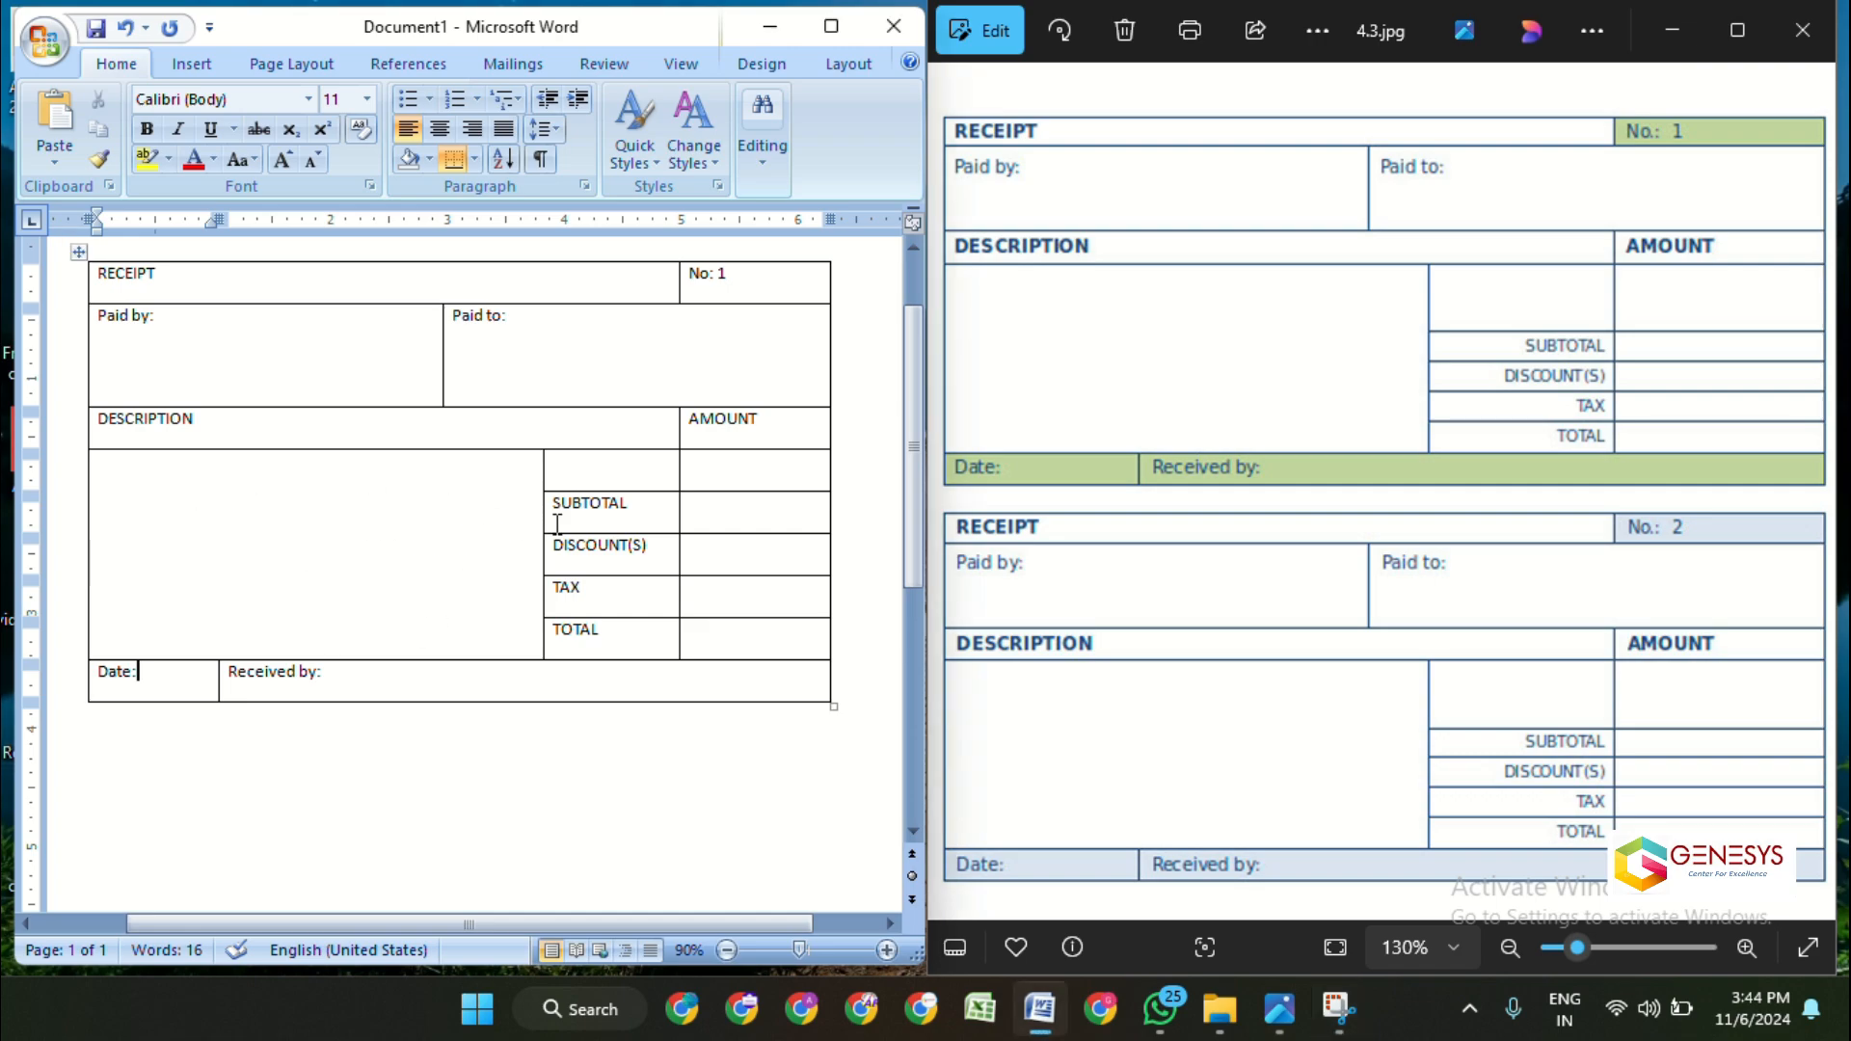
{"action": "scroll", "coordinate": [475, 524], "scroll_direction": "up", "scroll_amount": 2}
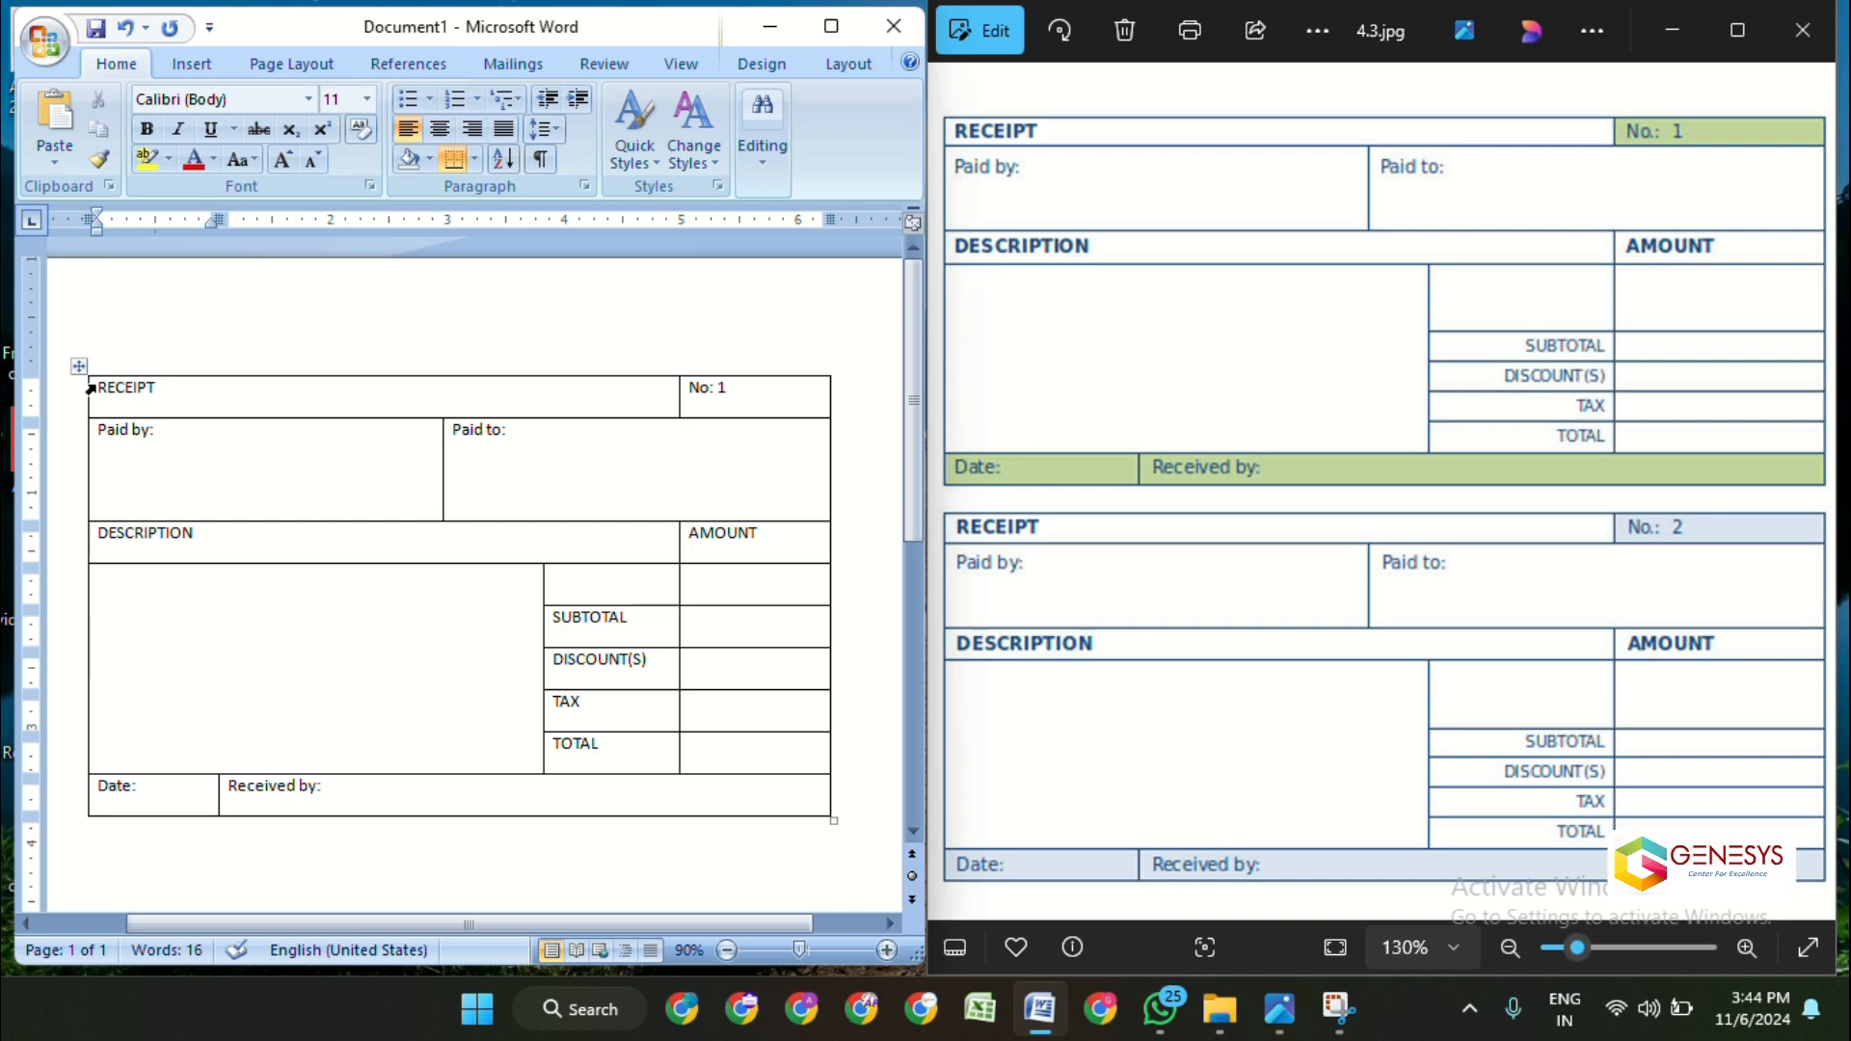
- Set the font color of all text in the table to a darker shade of the theme blue
{"action": "left_click_drag", "start_coordinate": [98, 388], "coordinate": [328, 665]}
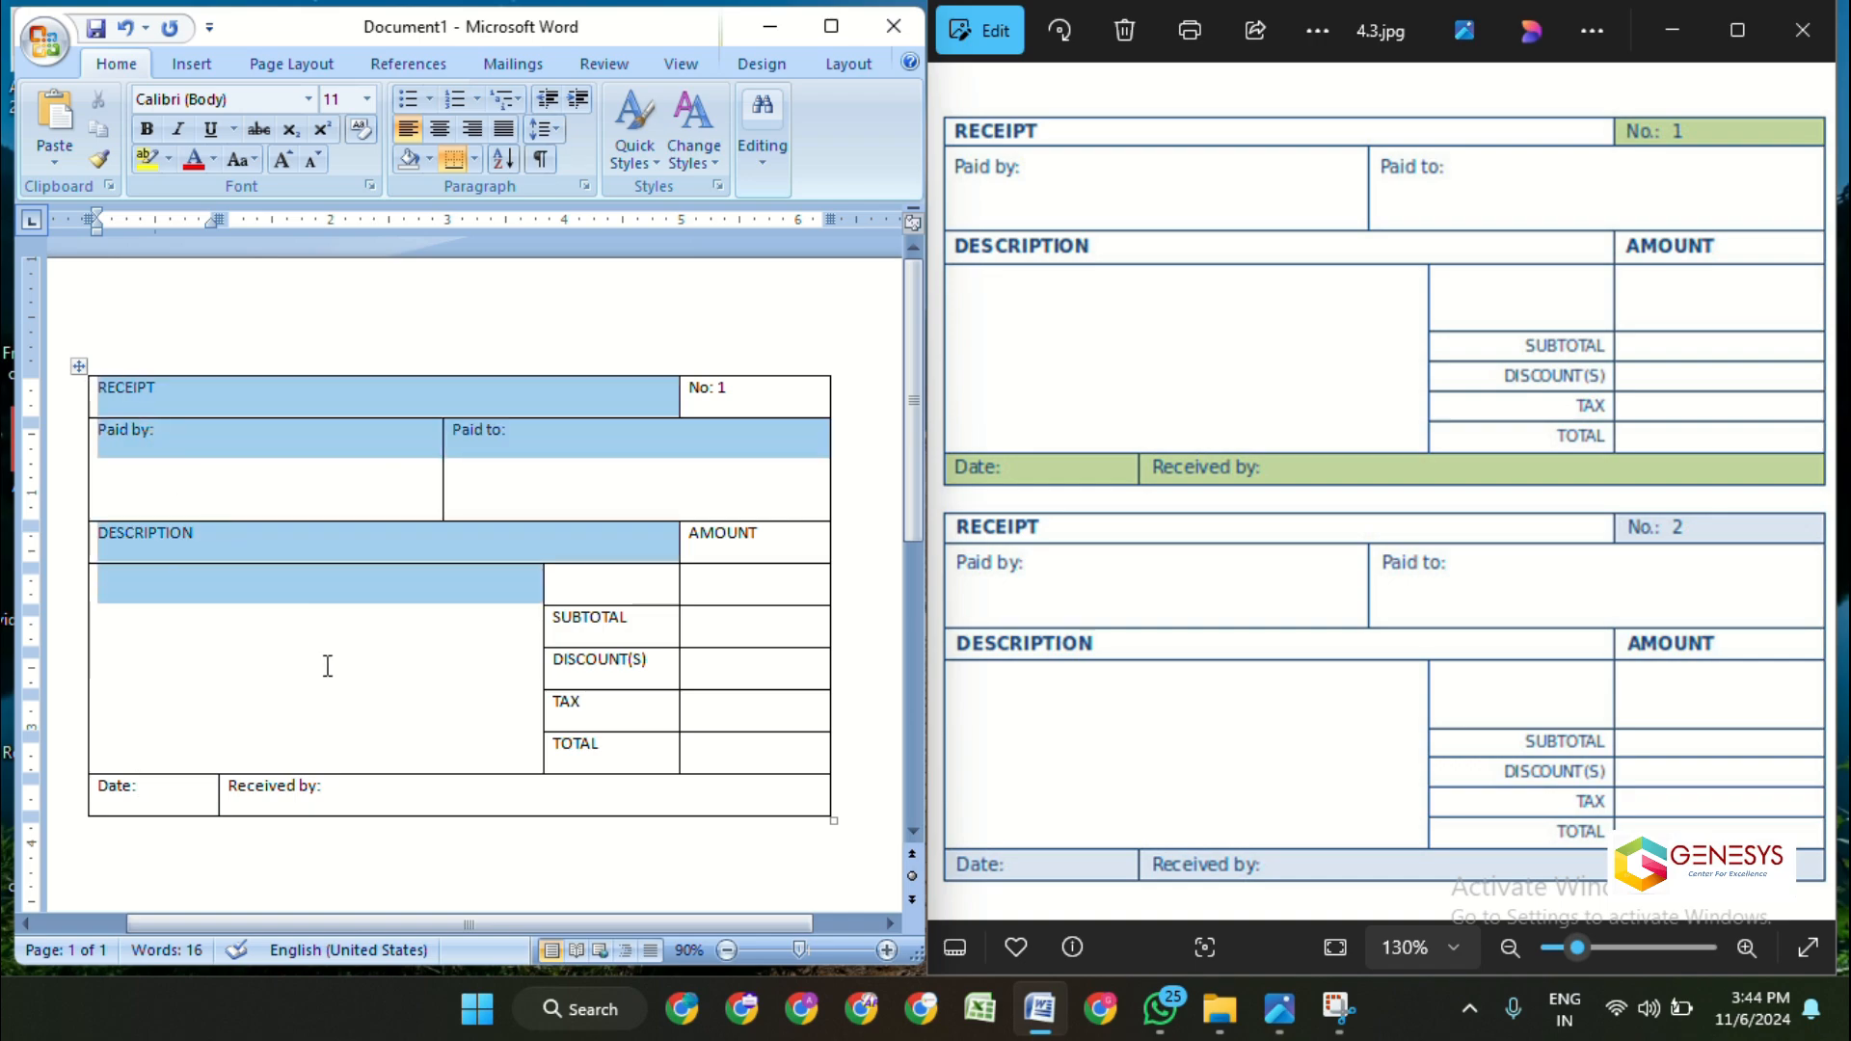
{"action": "left_click_drag", "start_coordinate": [477, 762], "coordinate": [591, 783]}
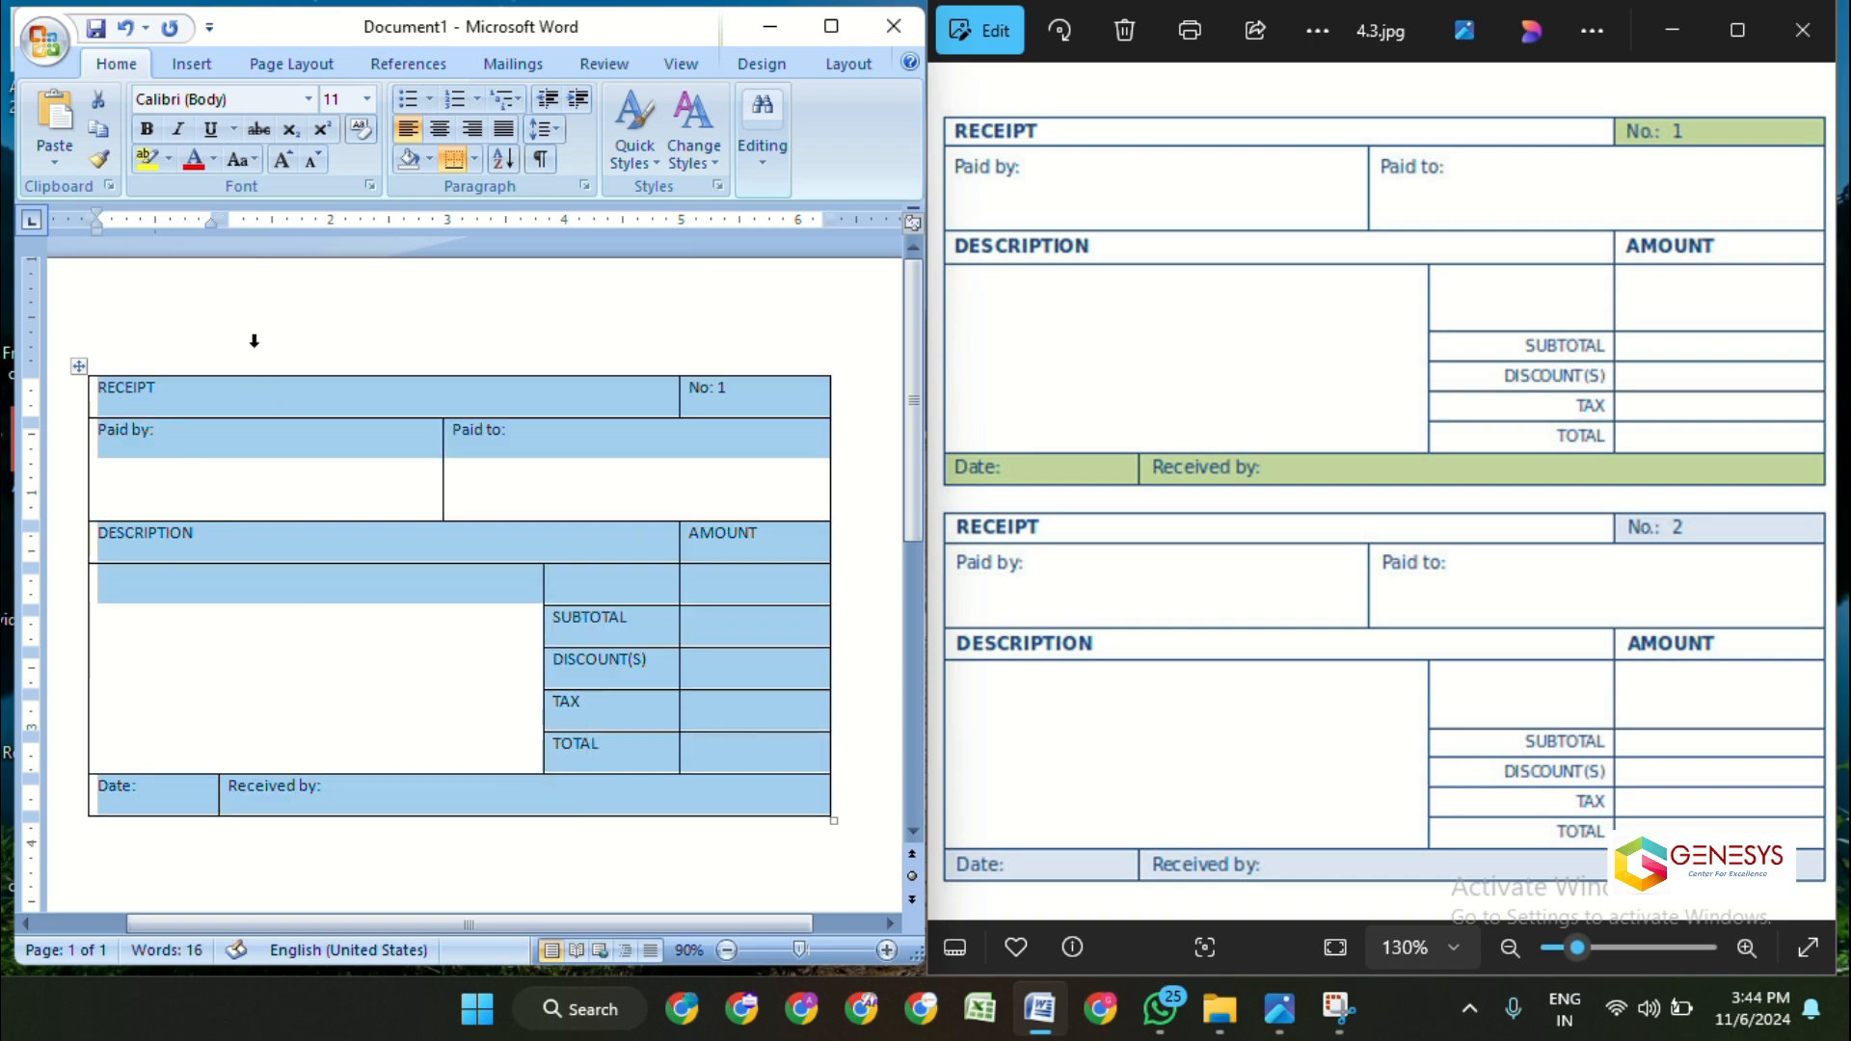
{"action": "left_click", "coordinate": [212, 158]}
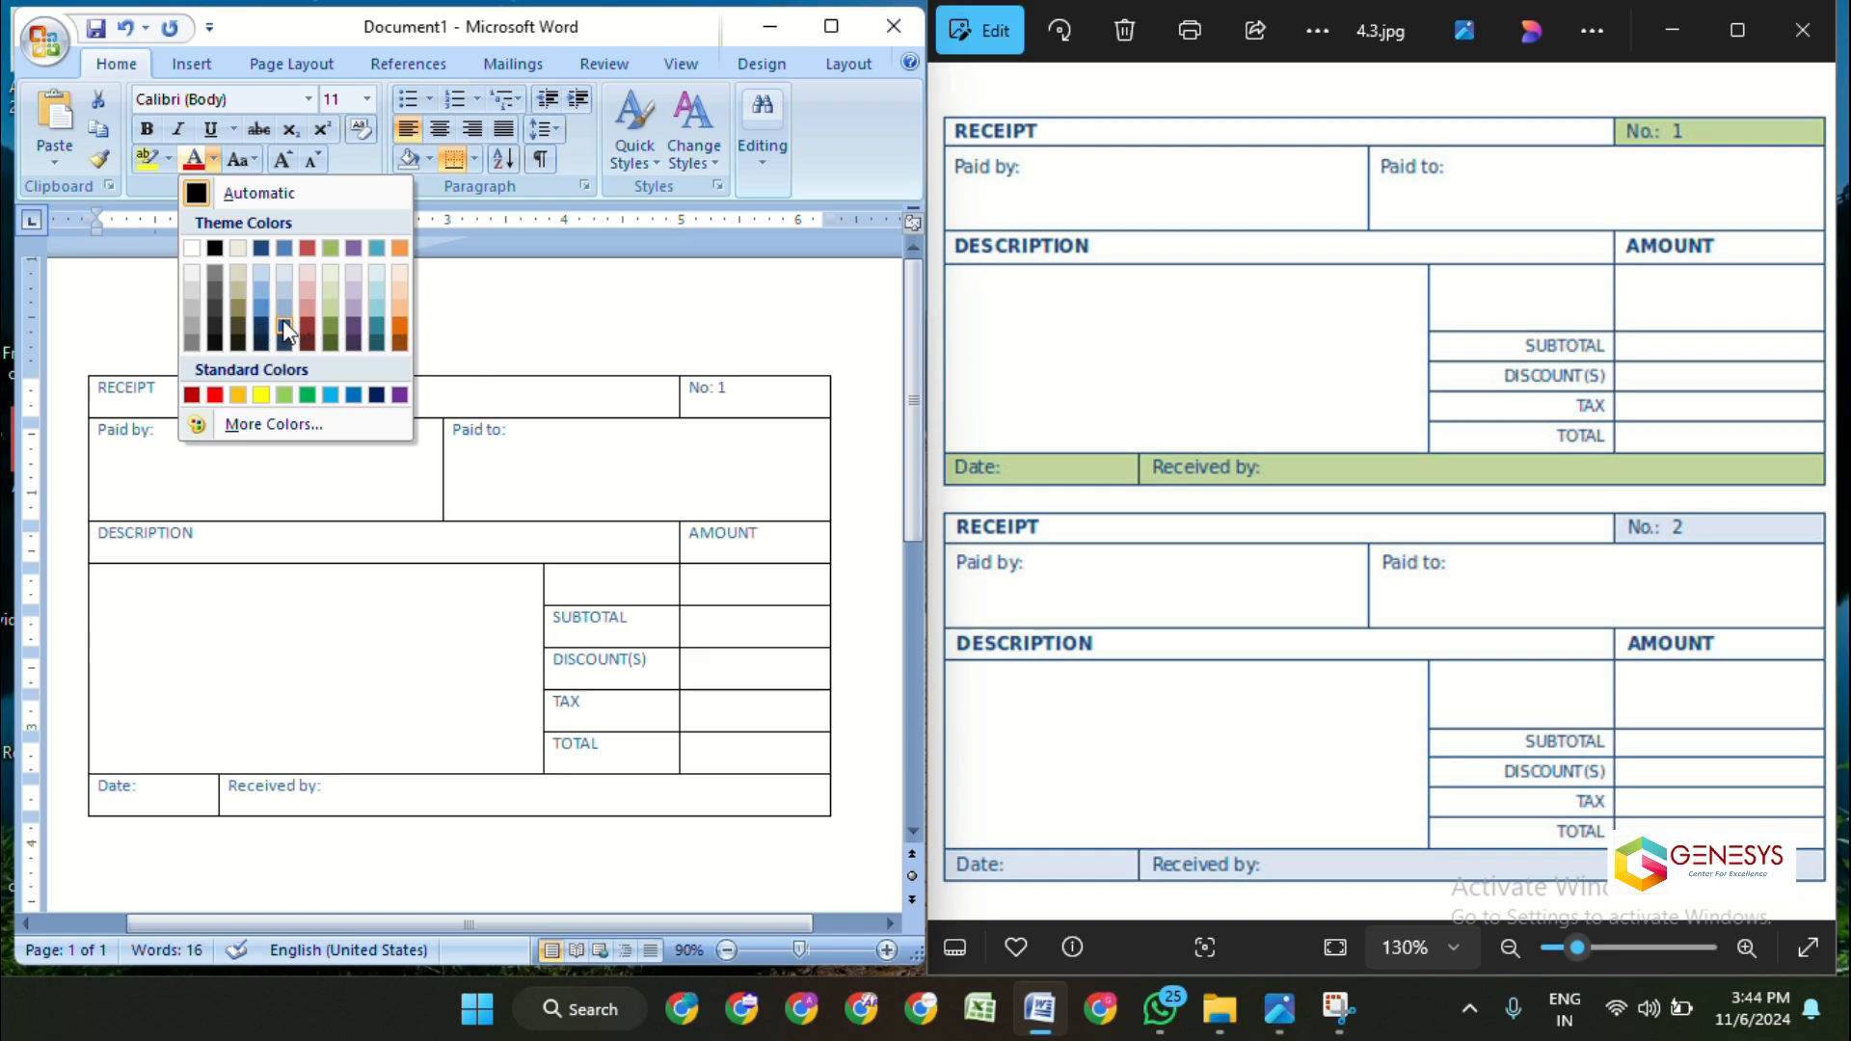
{"action": "left_click", "coordinate": [282, 320]}
{"action": "left_click", "coordinate": [477, 669]}
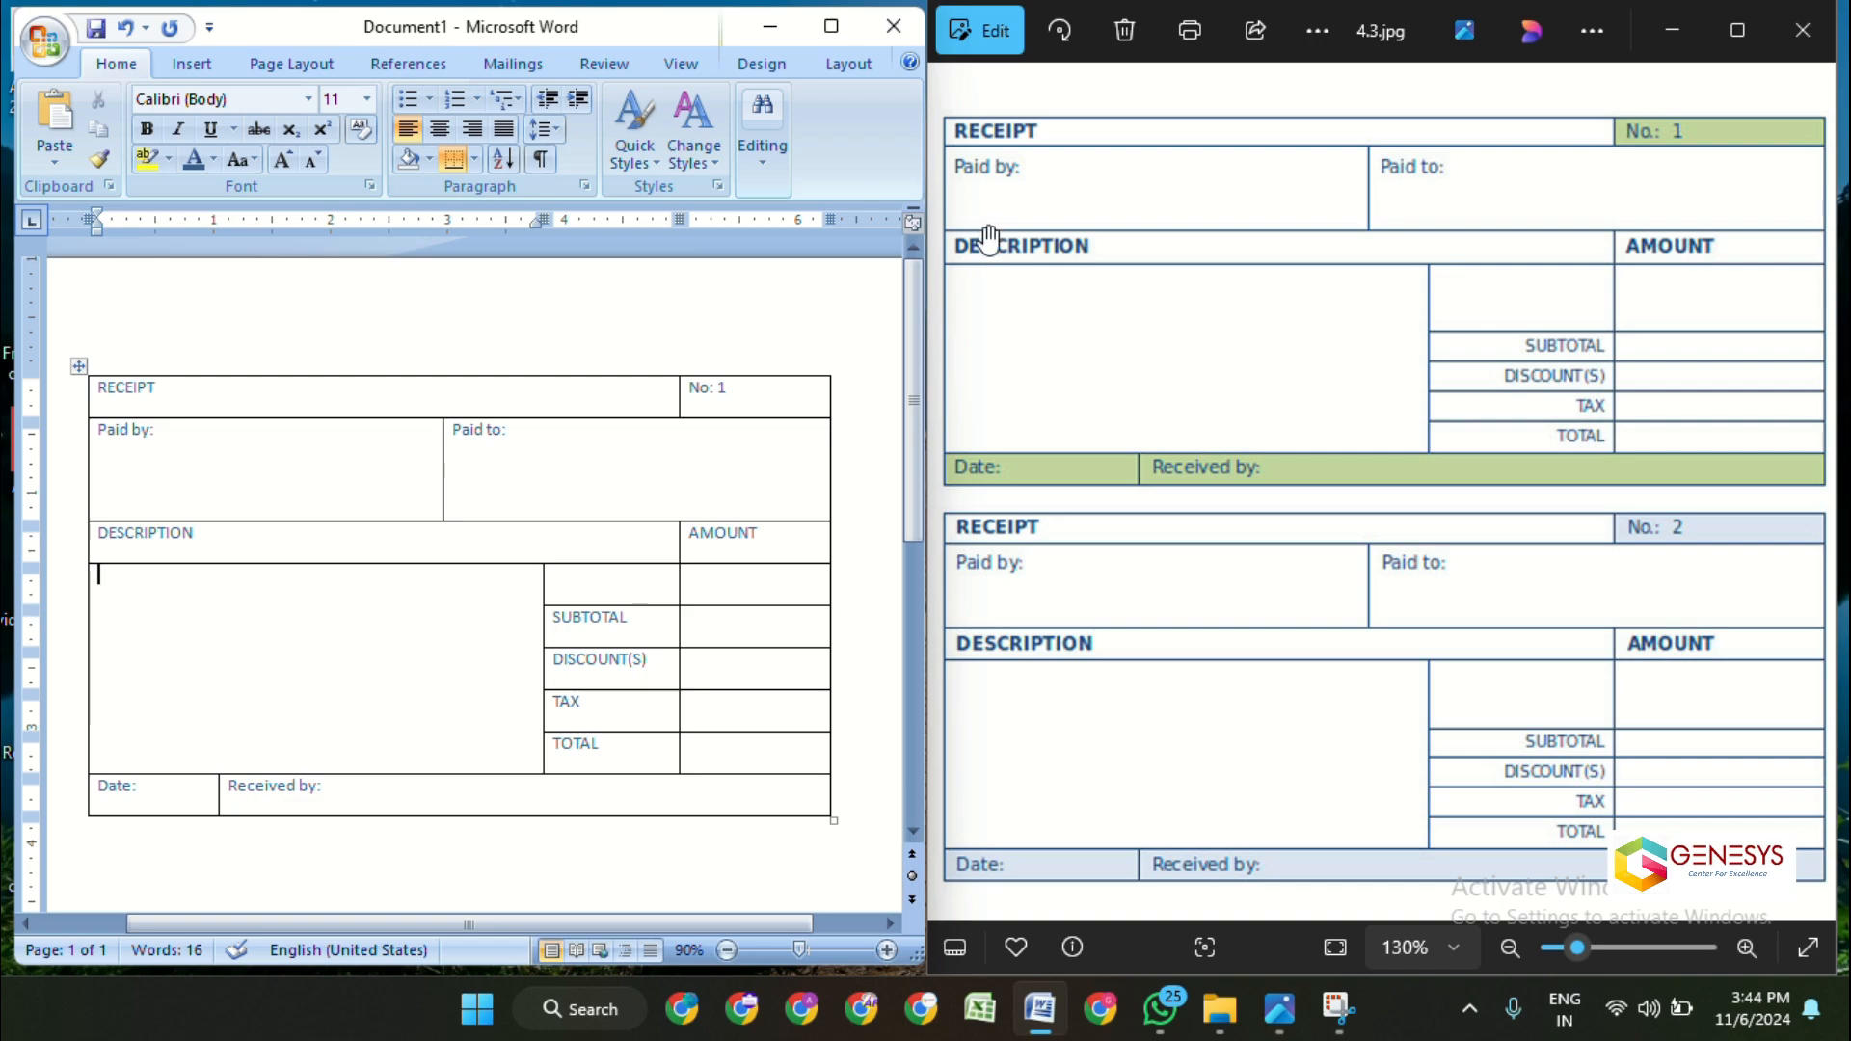
- Zoom the sample receipt picture out to 90% to view both receipts in full
{"action": "left_click", "coordinate": [1509, 947]}
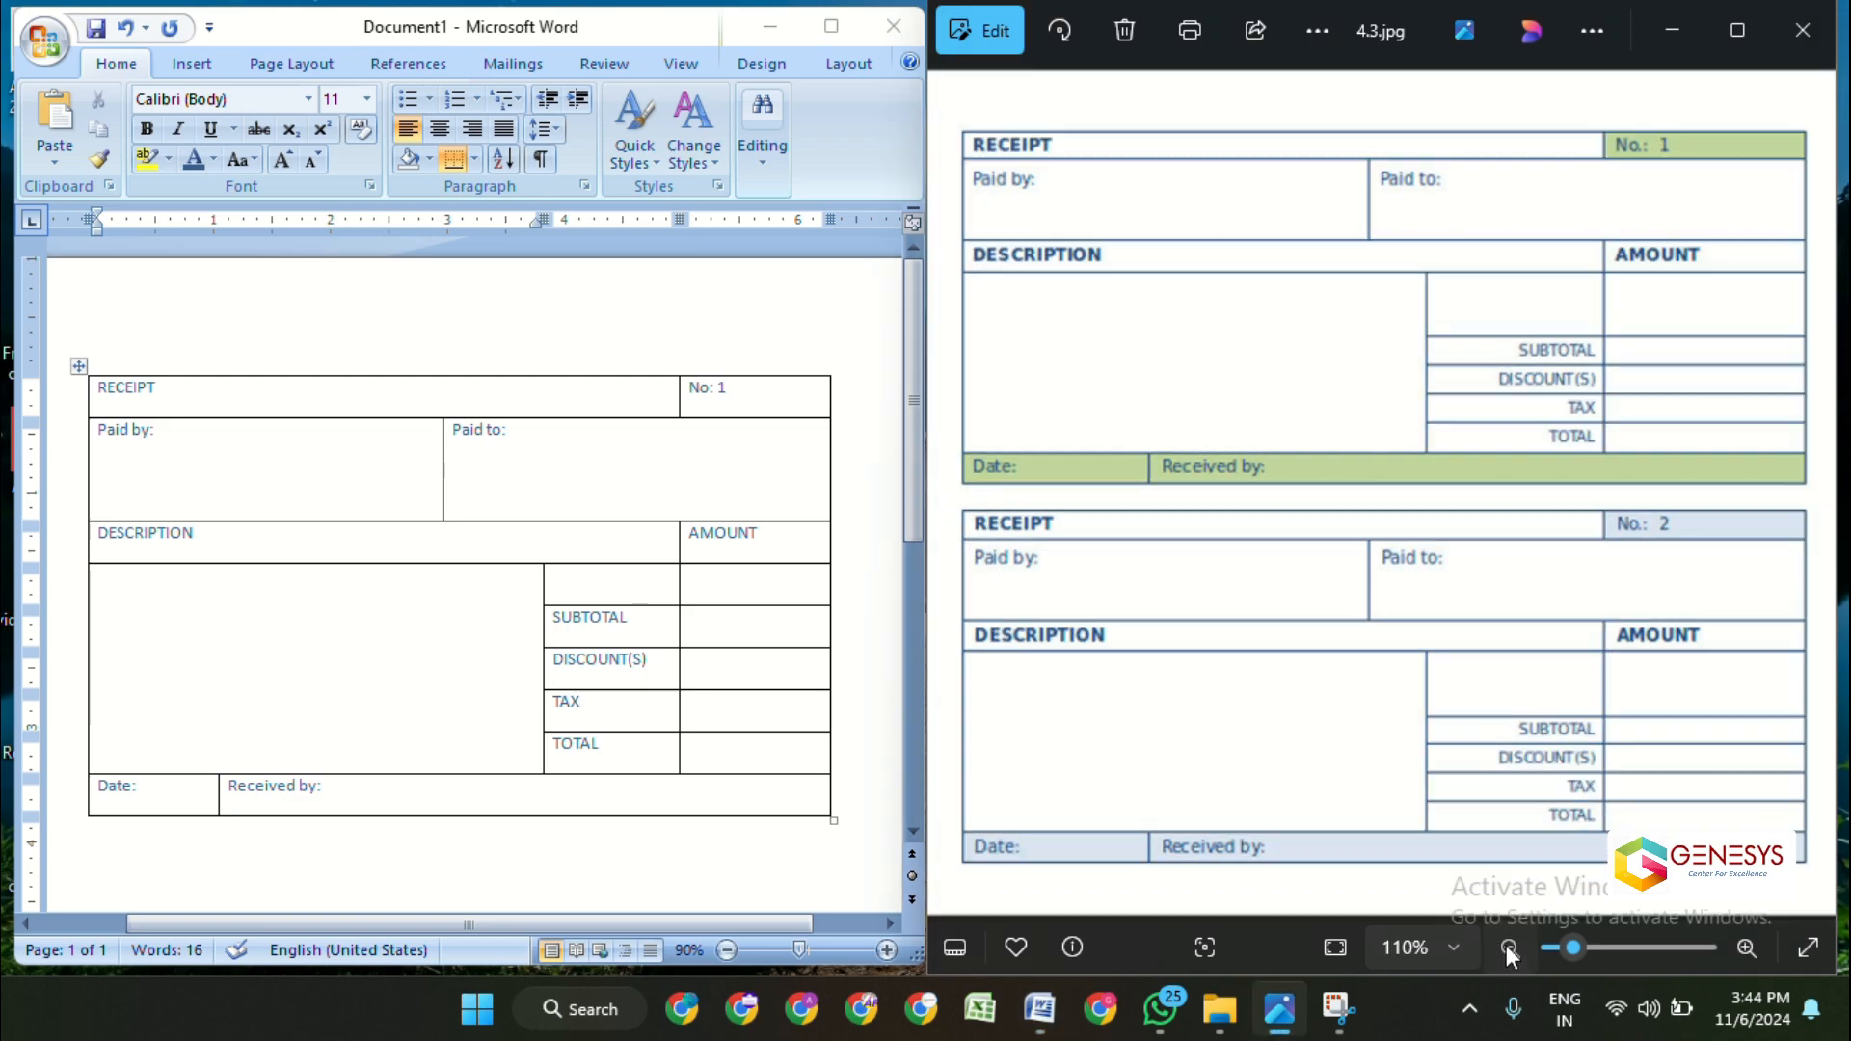
{"action": "left_click", "coordinate": [1509, 946]}
{"action": "left_click", "coordinate": [1509, 947]}
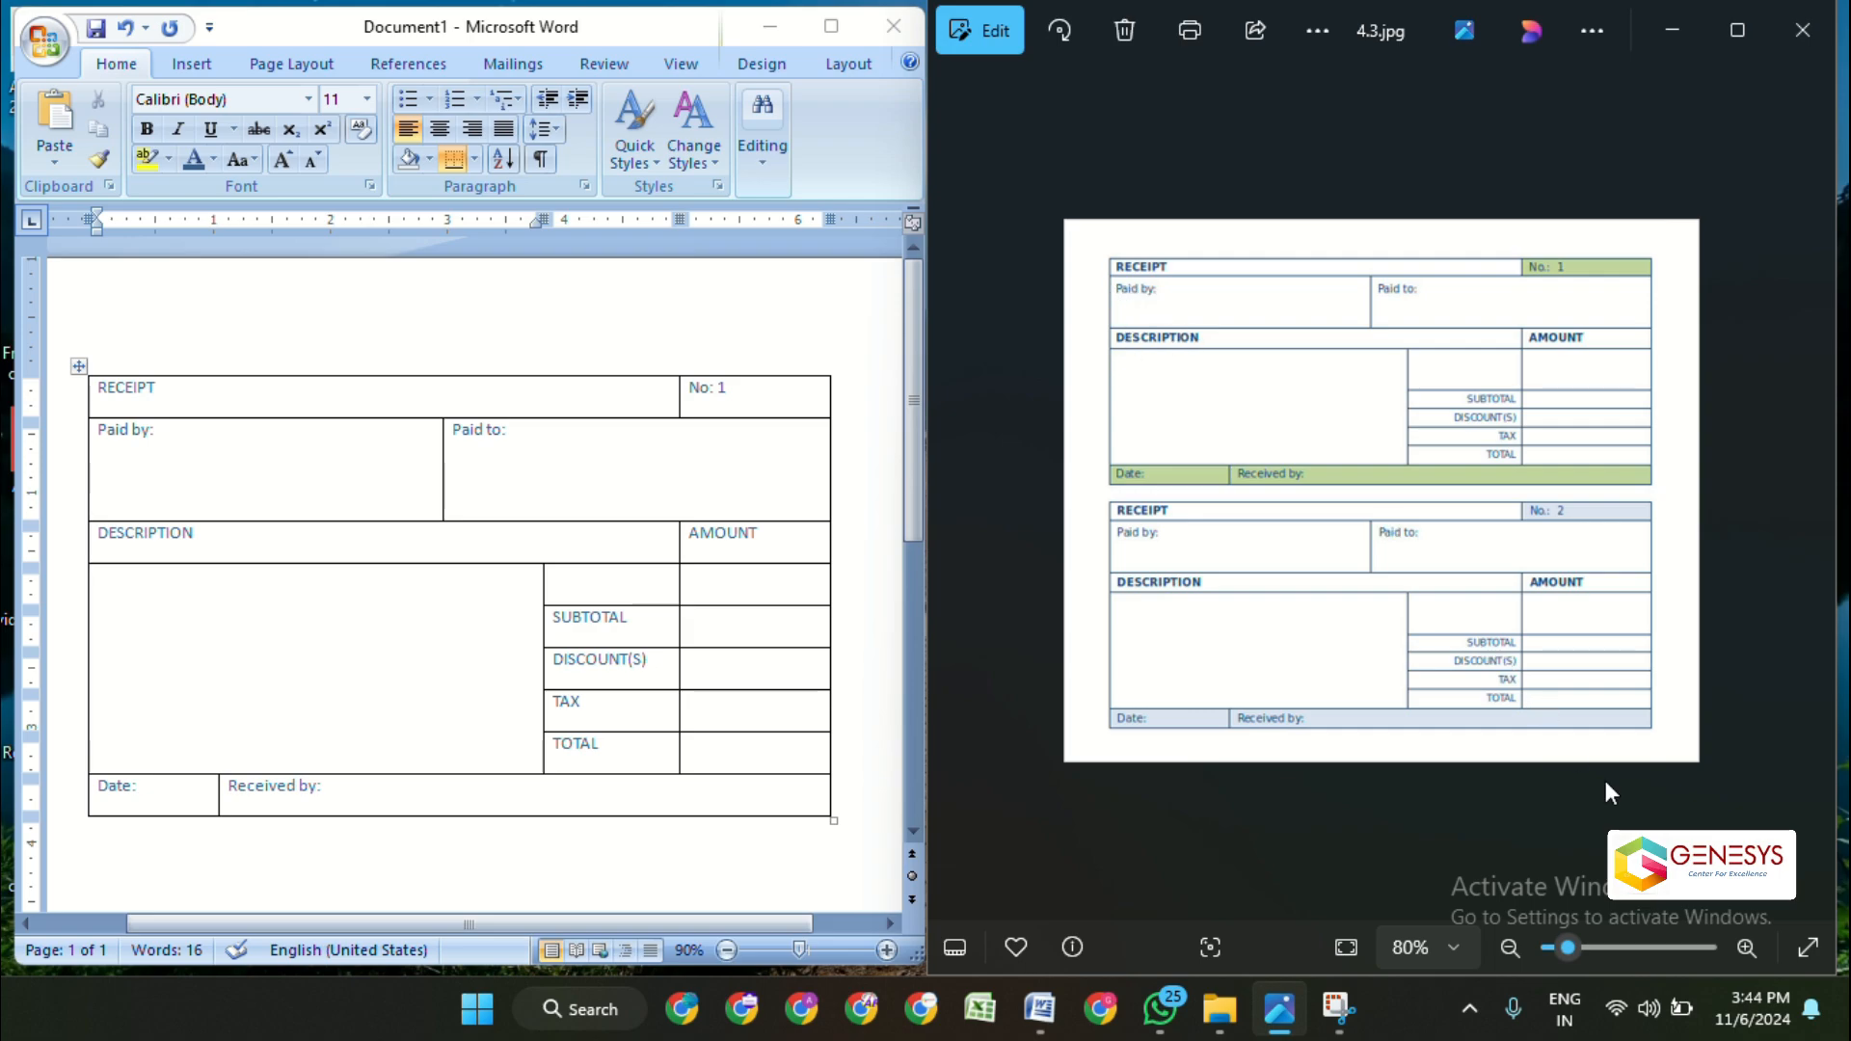
{"action": "left_click", "coordinate": [1742, 945]}
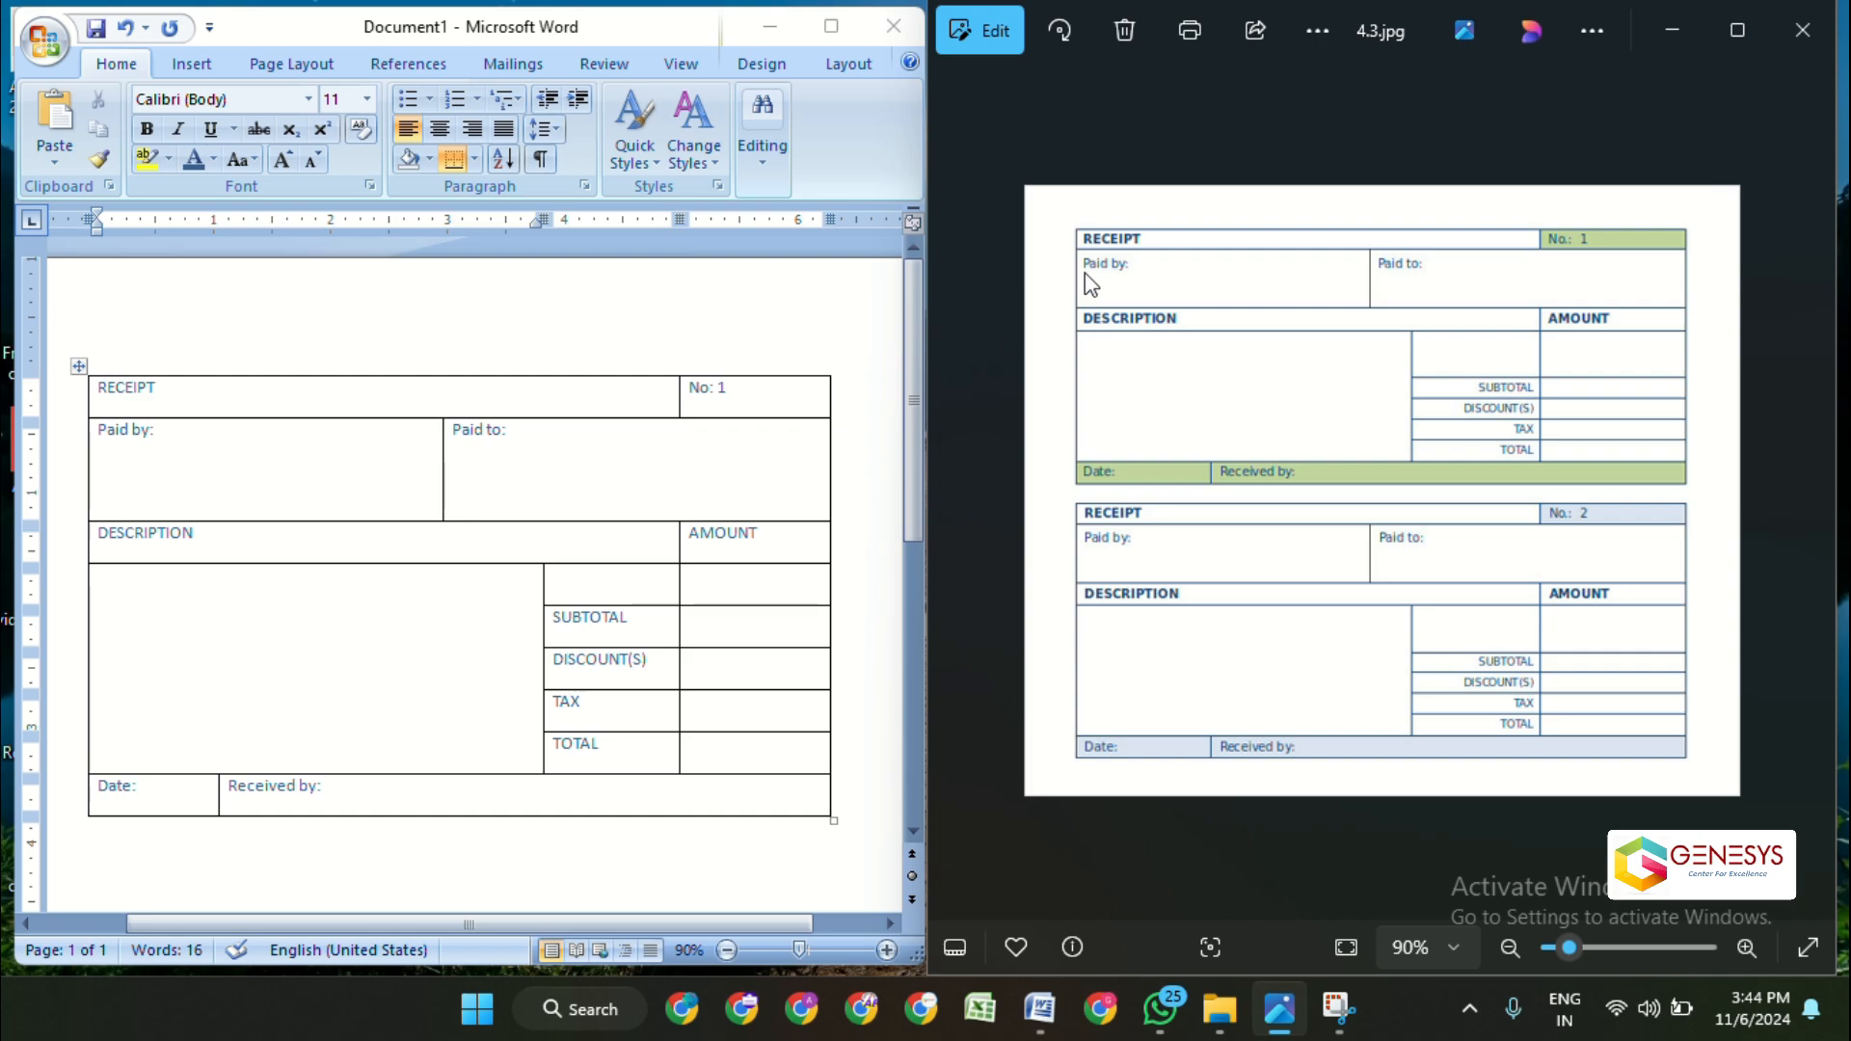
- Set all the table text to 16 pt and shrink the whole table slightly in width and height
{"action": "left_click", "coordinate": [309, 498]}
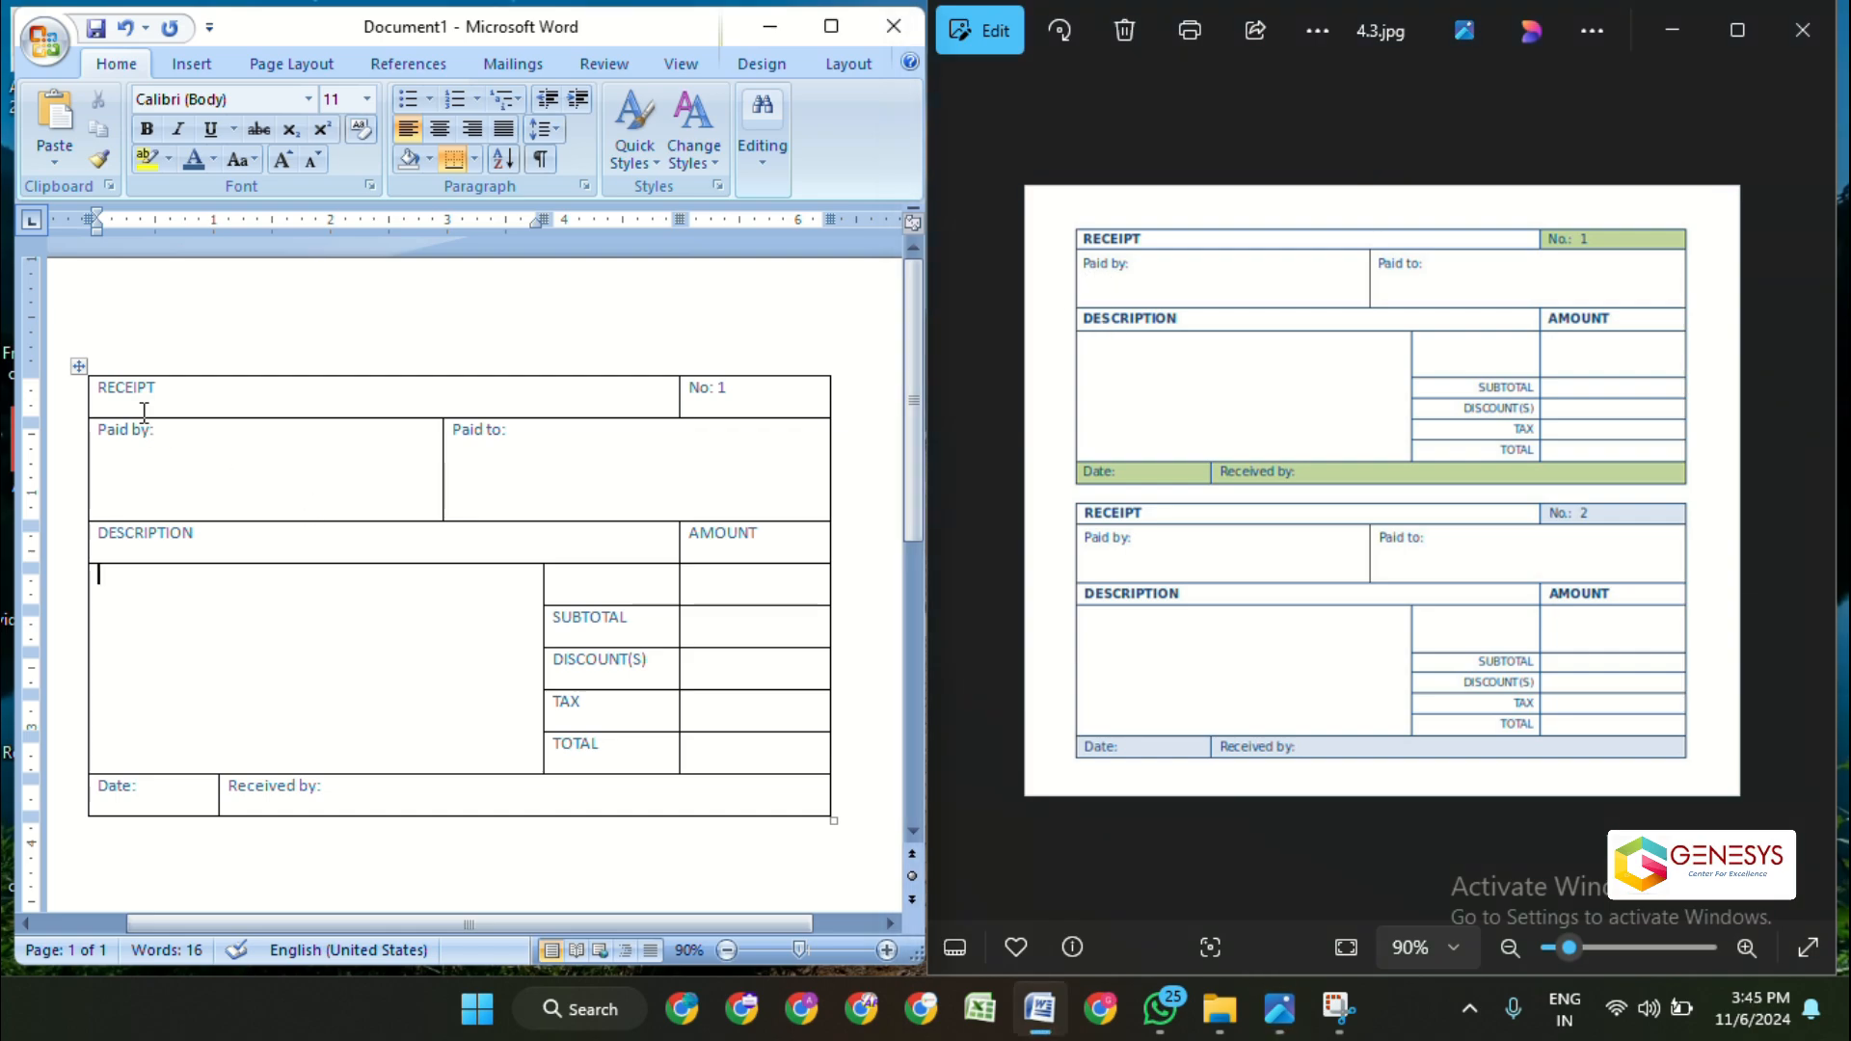
{"action": "left_click_drag", "start_coordinate": [101, 385], "coordinate": [638, 783]}
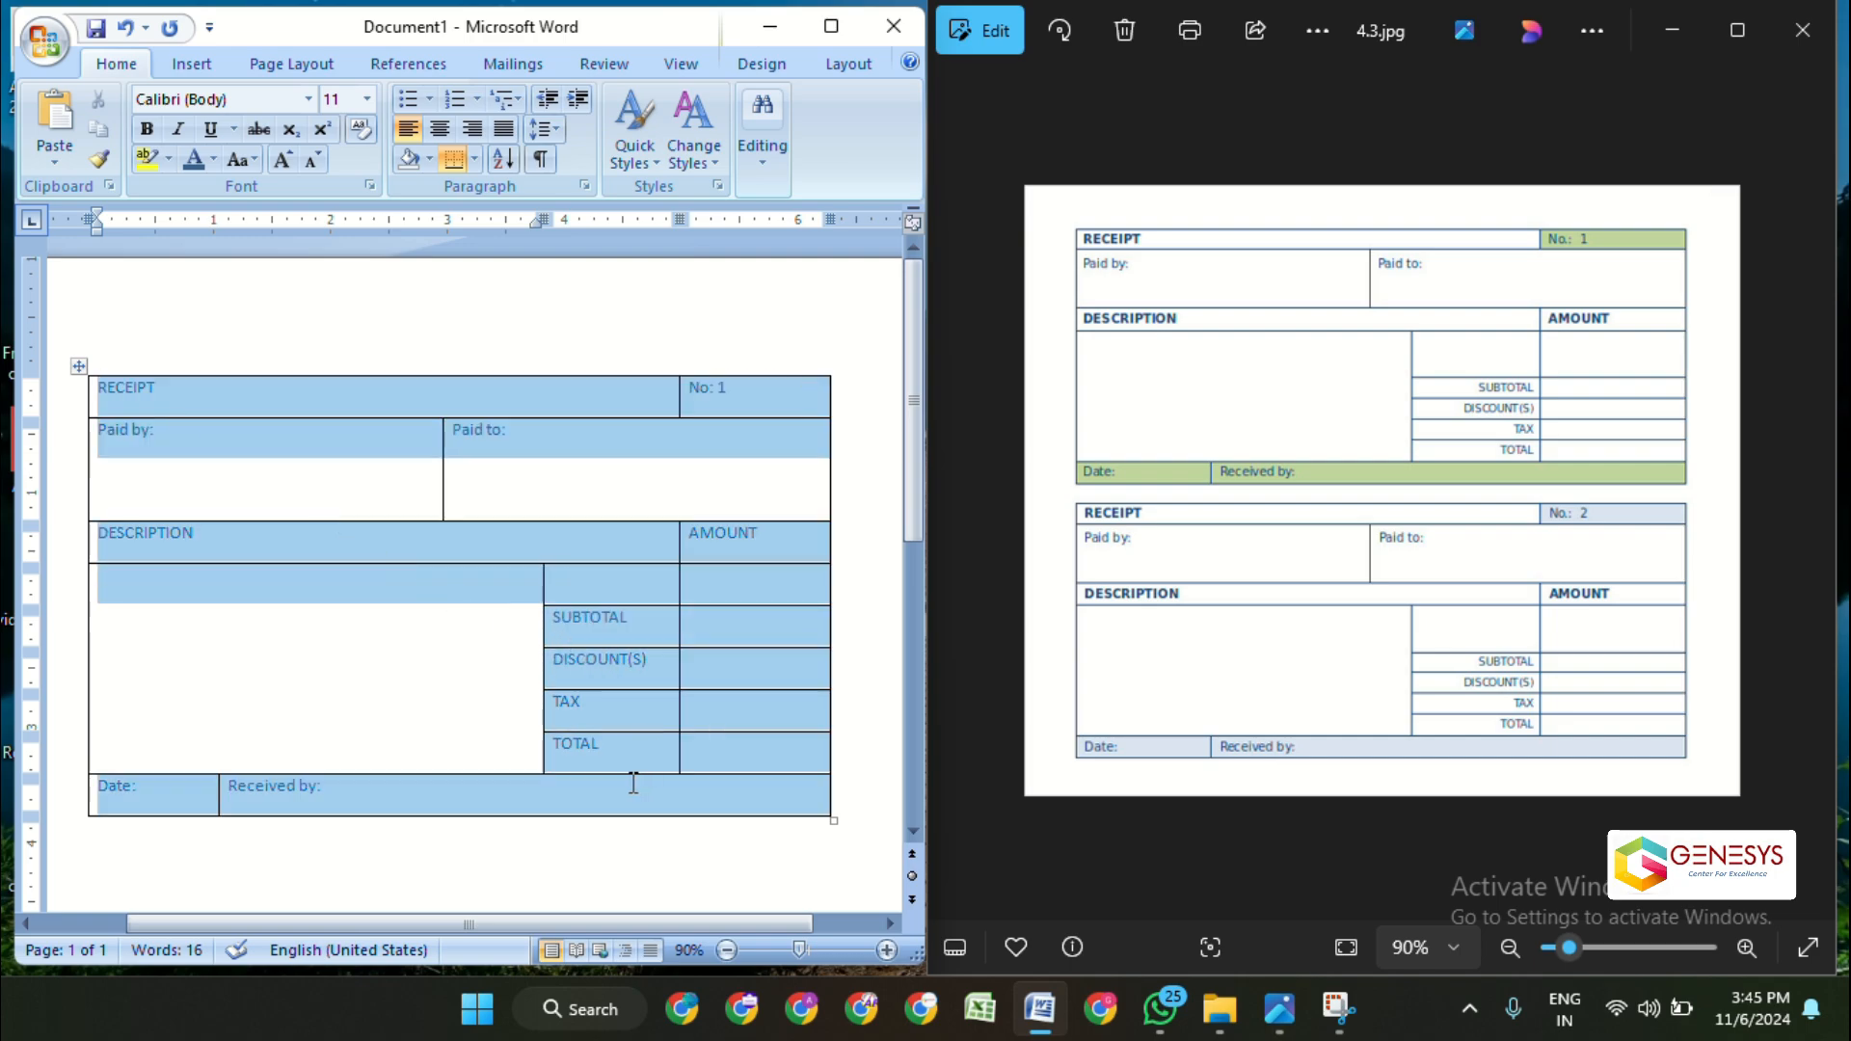
{"action": "left_click", "coordinate": [367, 98]}
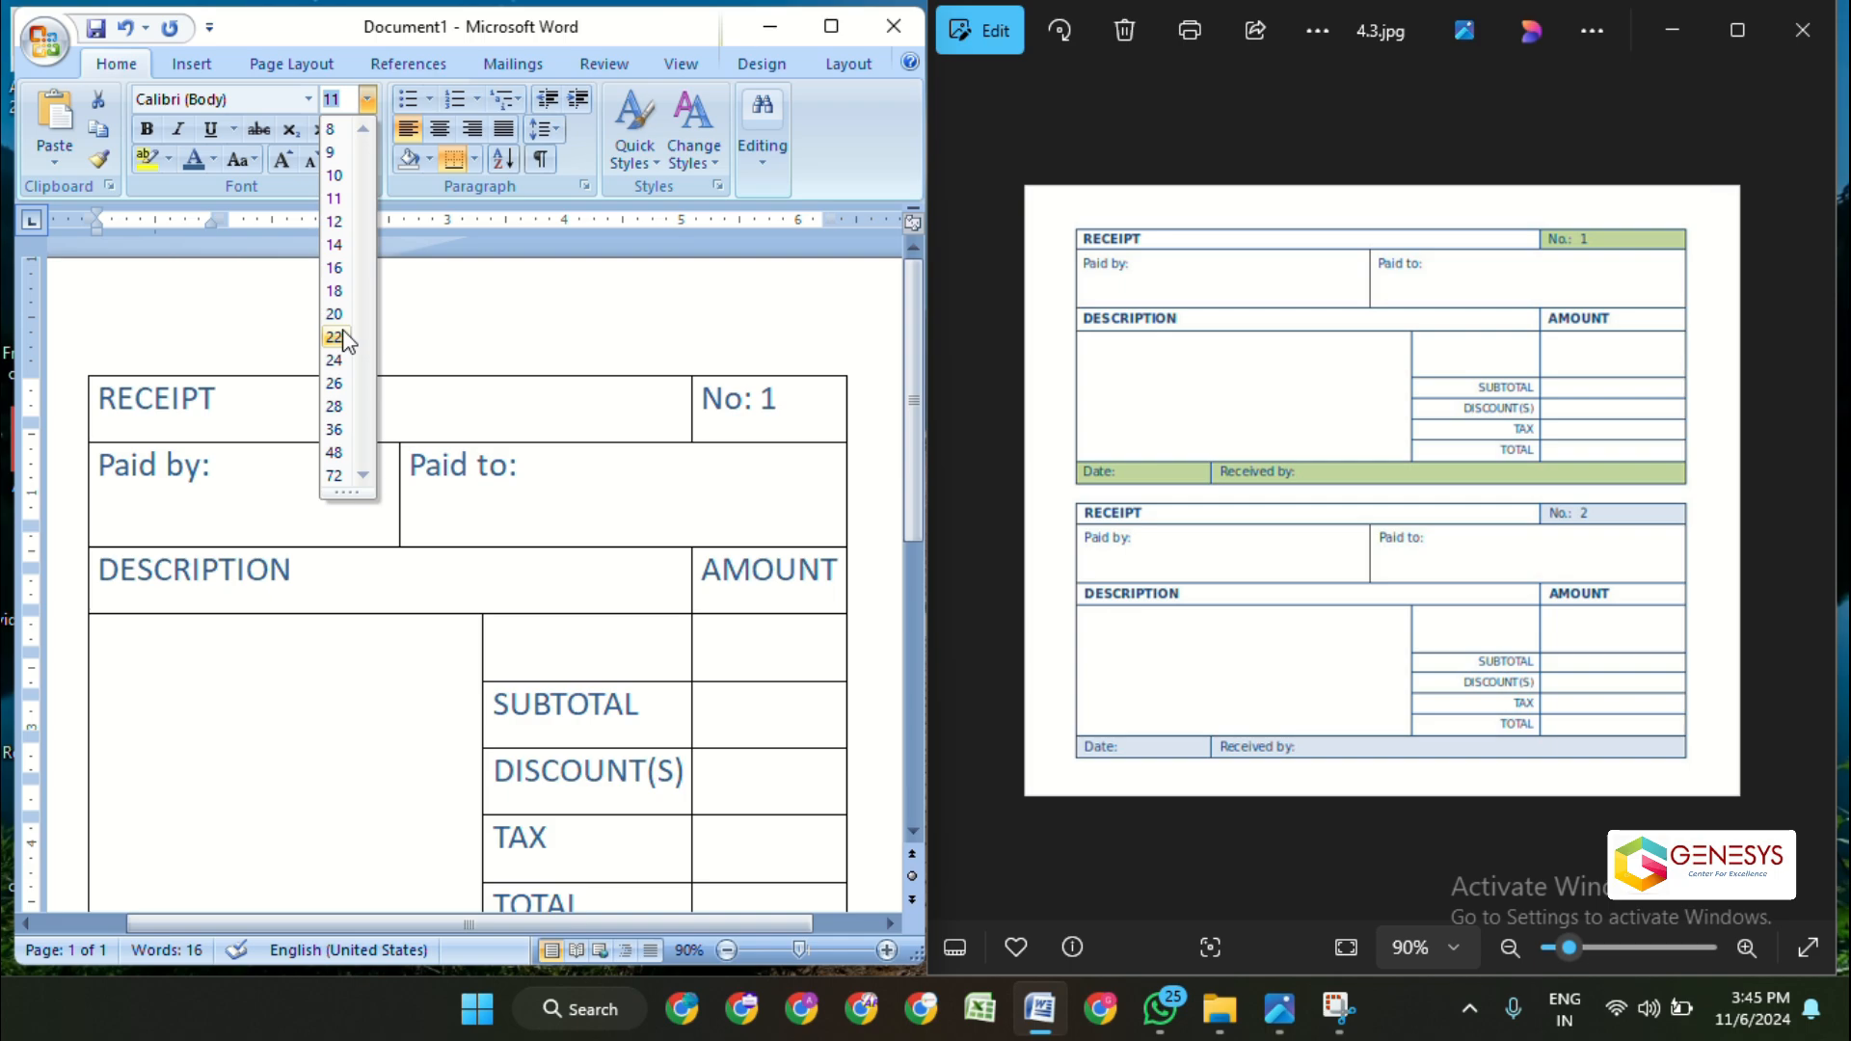
{"action": "left_click", "coordinate": [334, 268]}
{"action": "scroll", "coordinate": [541, 607], "scroll_direction": "down", "scroll_amount": 3}
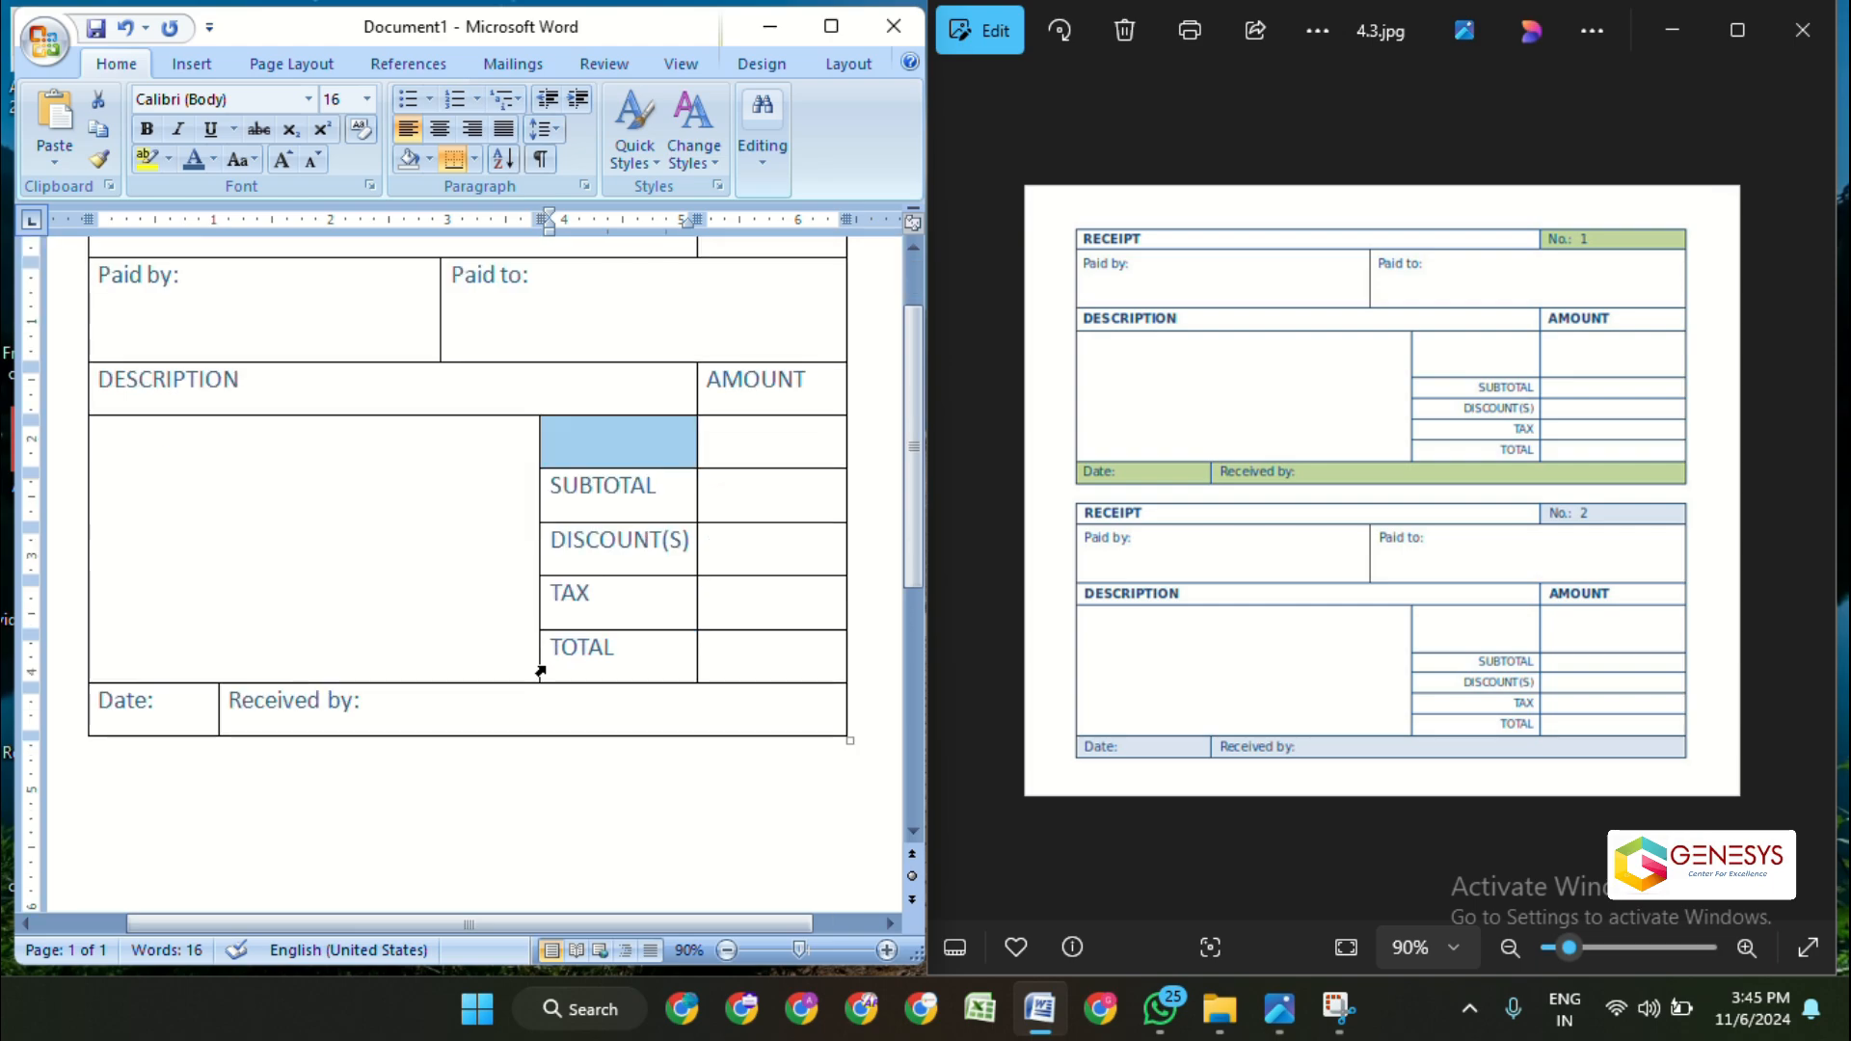
{"action": "left_click_drag", "start_coordinate": [853, 737], "coordinate": [839, 655]}
{"action": "scroll", "coordinate": [839, 655], "scroll_direction": "up", "scroll_amount": 2}
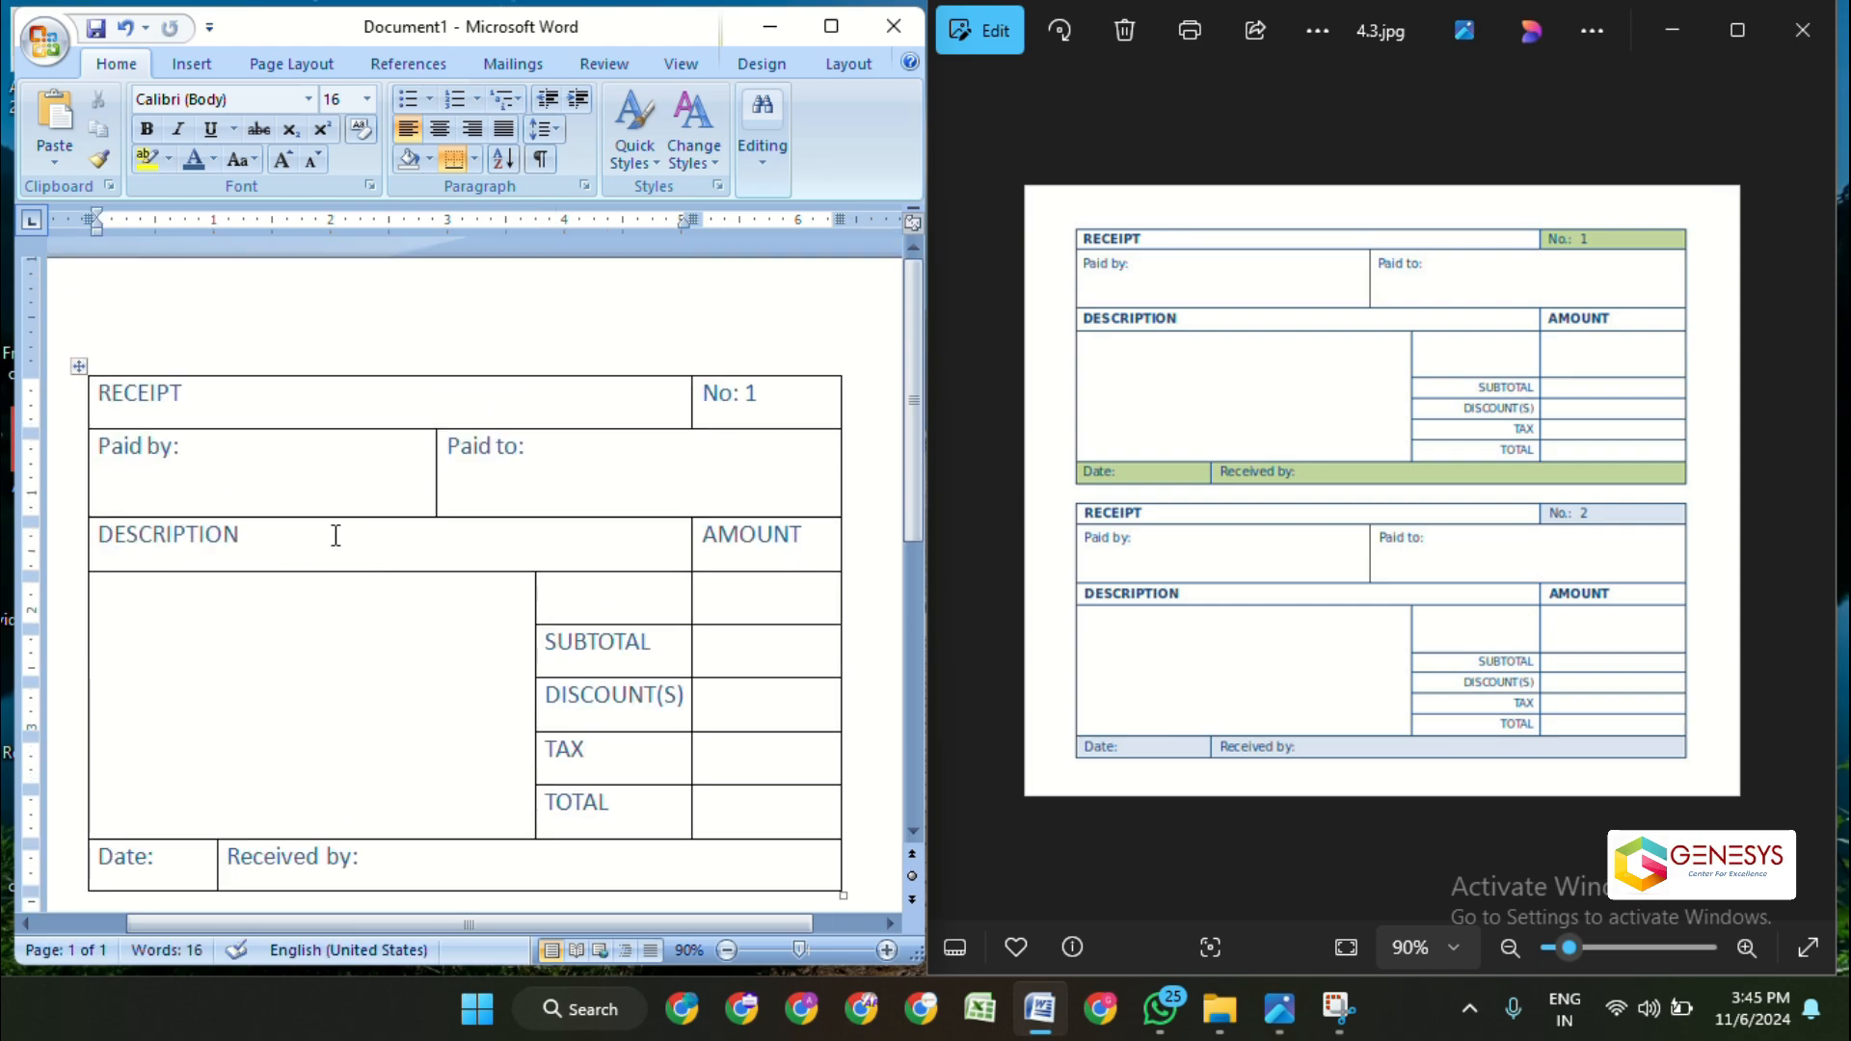
- Set the font size of the "Paid by:" and "Paid to:" labels to 14 pt
{"action": "left_click_drag", "start_coordinate": [190, 451], "coordinate": [101, 453]}
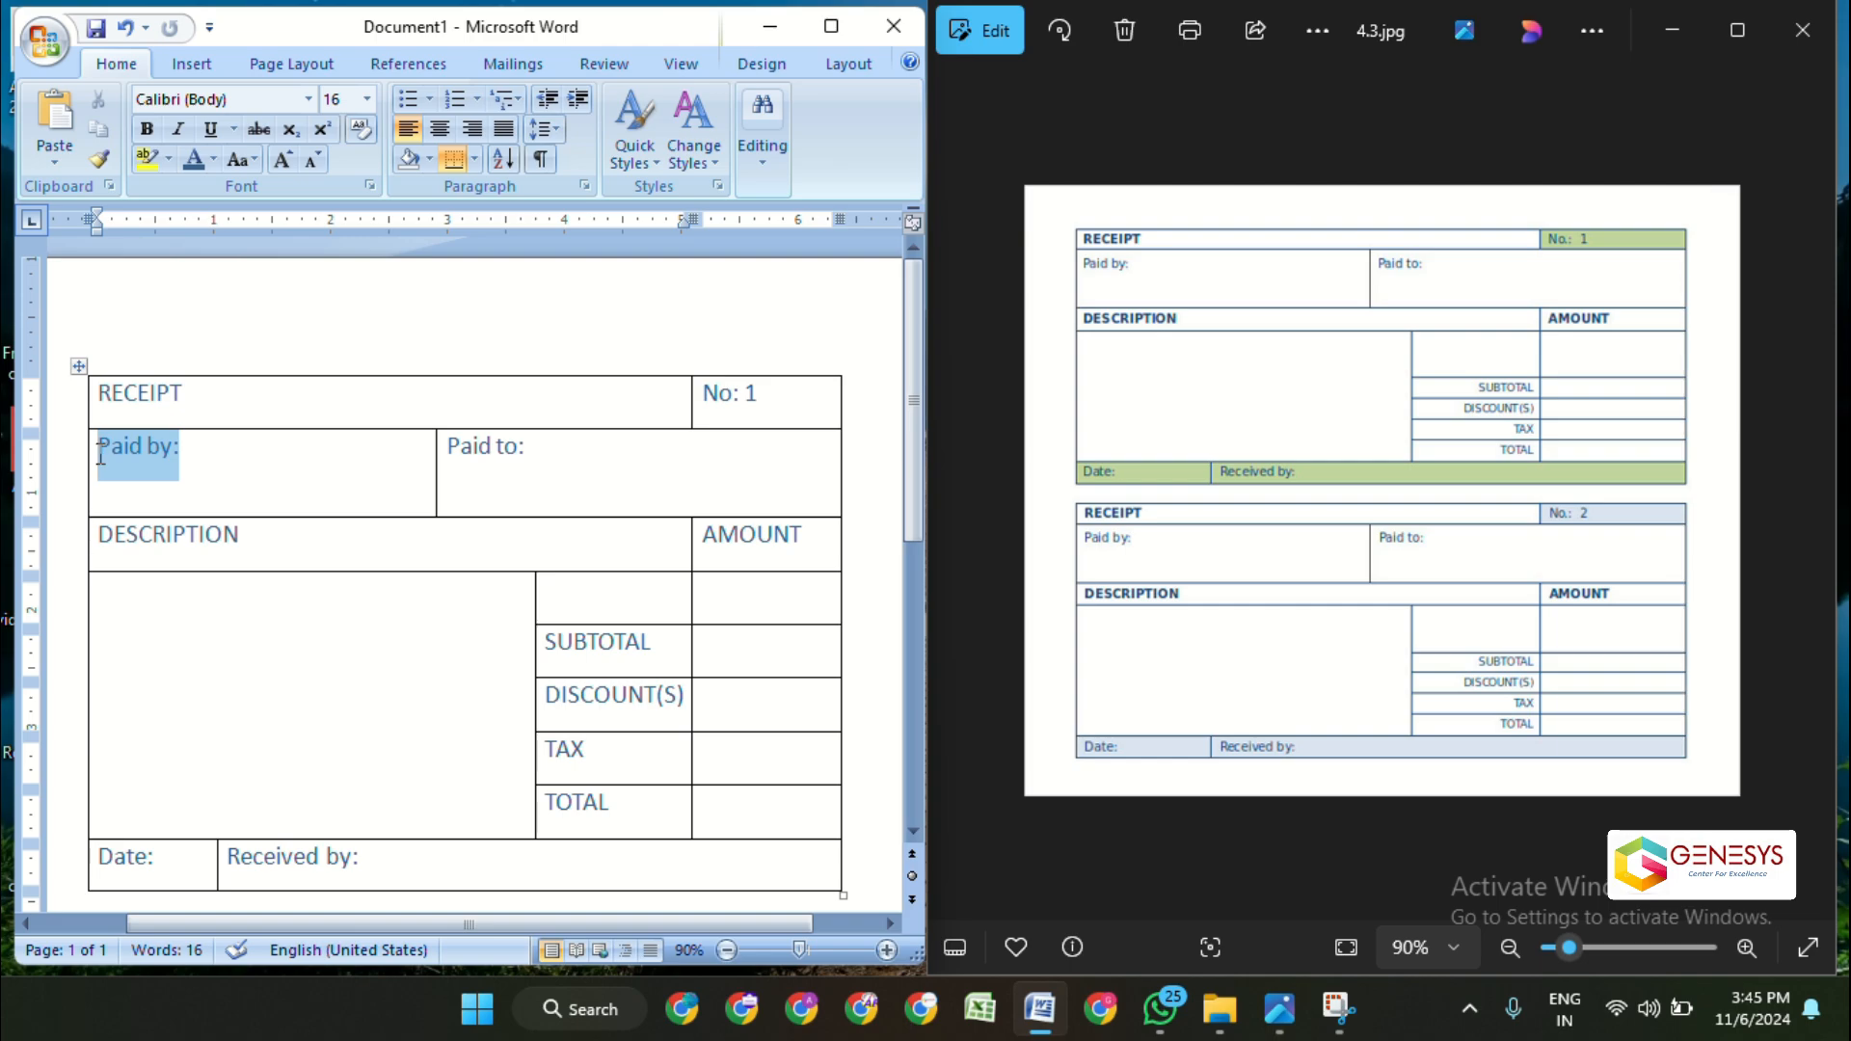
{"action": "left_click", "coordinate": [367, 98]}
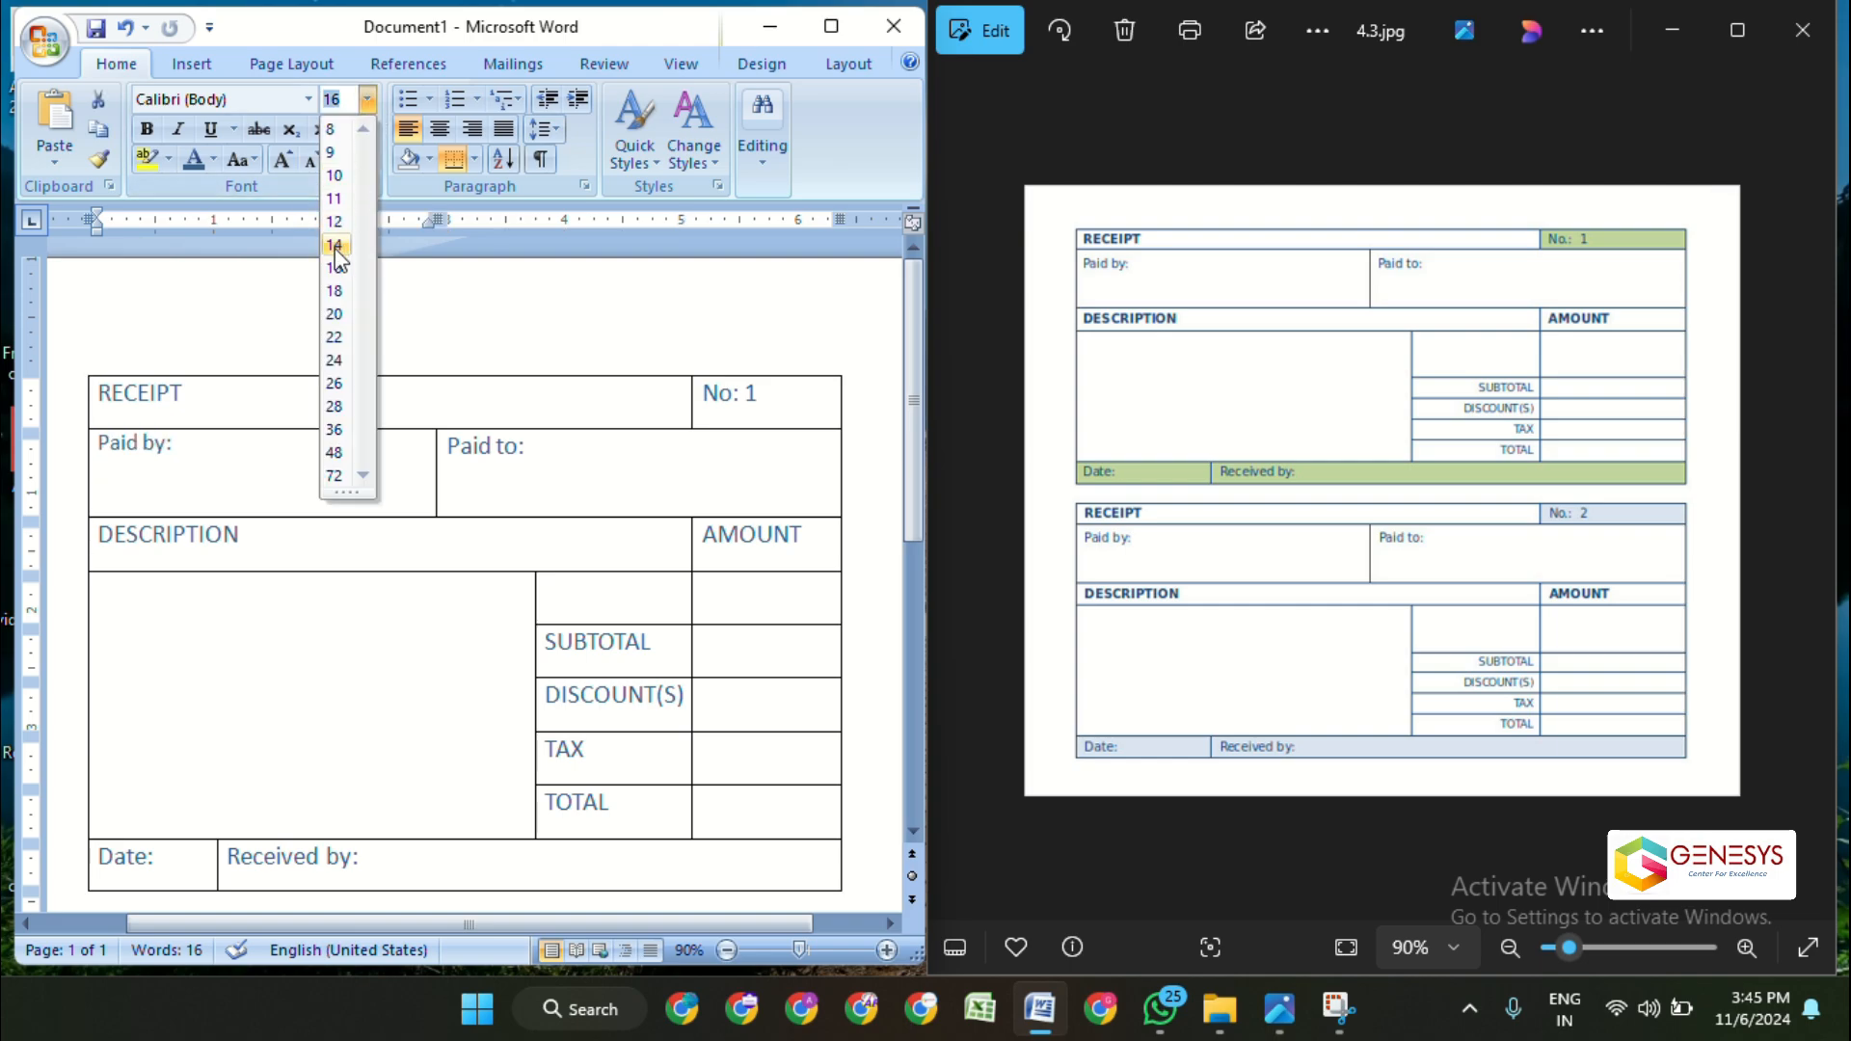
{"action": "left_click", "coordinate": [559, 496]}
{"action": "left_click_drag", "start_coordinate": [526, 453], "coordinate": [448, 458]}
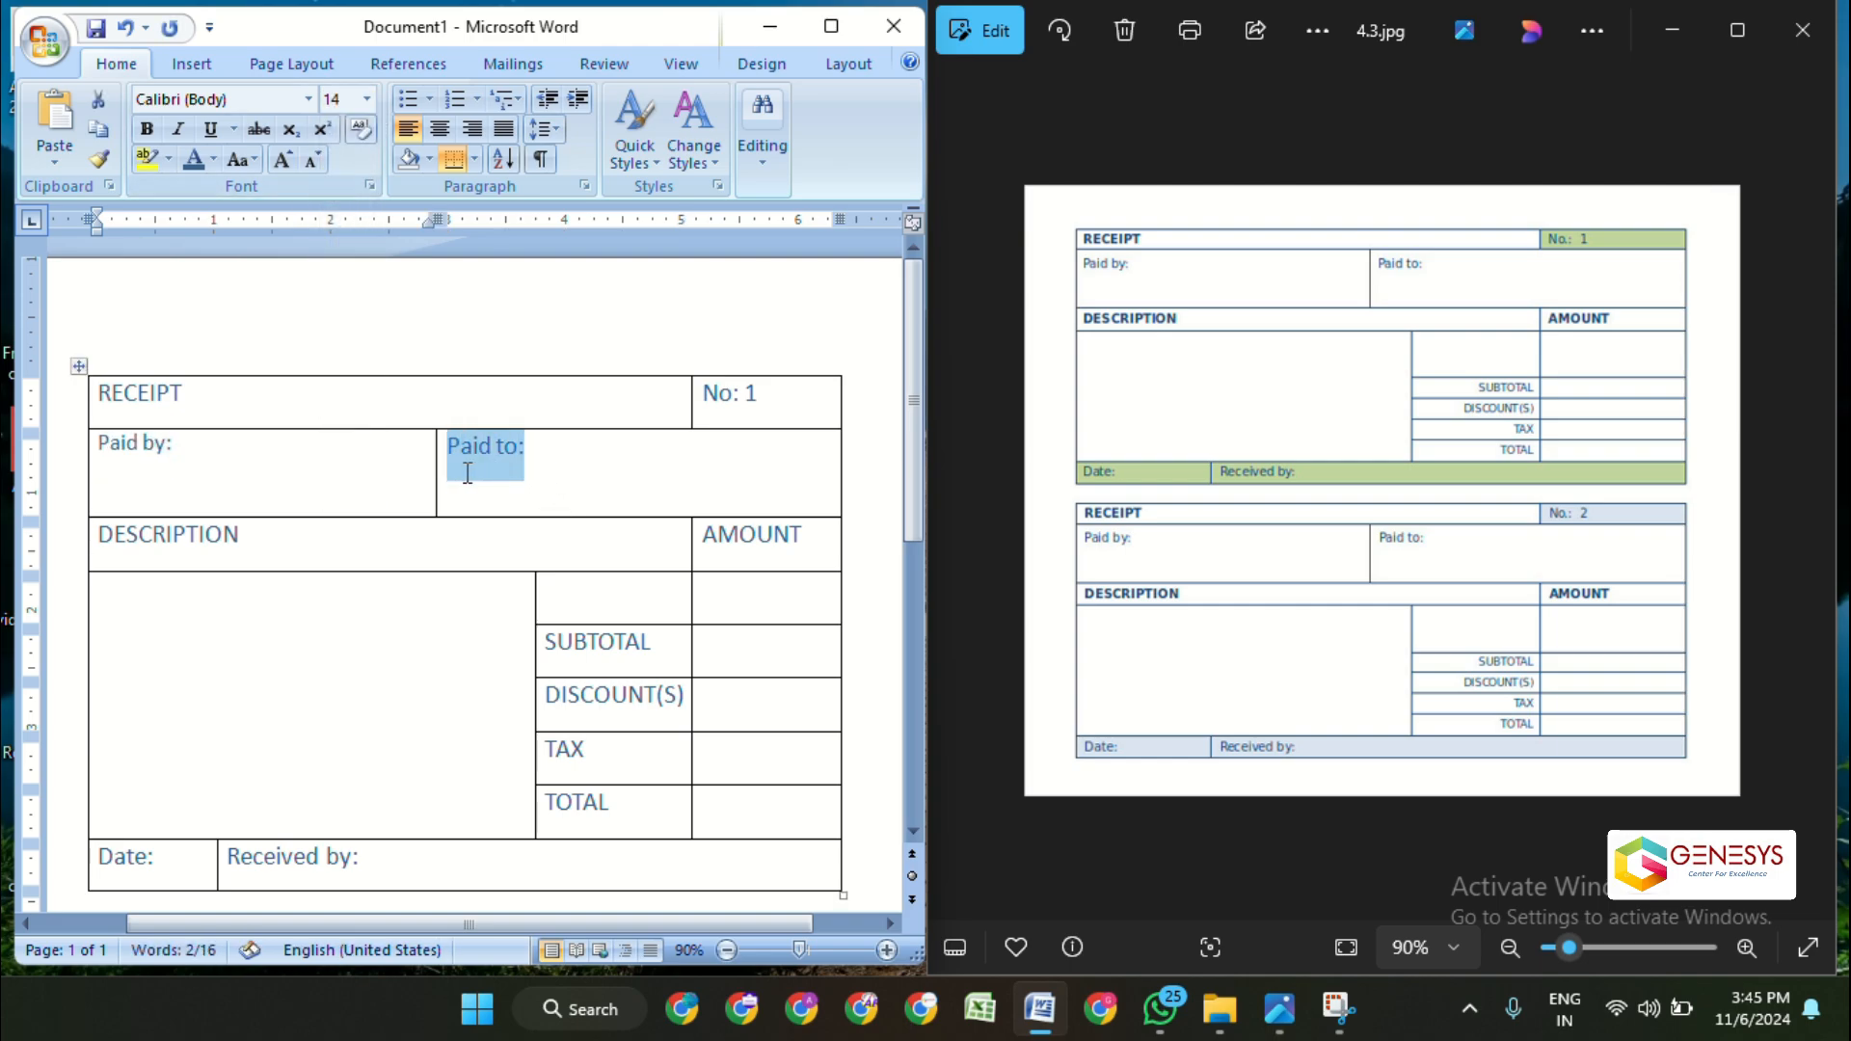
{"action": "left_click", "coordinate": [367, 99]}
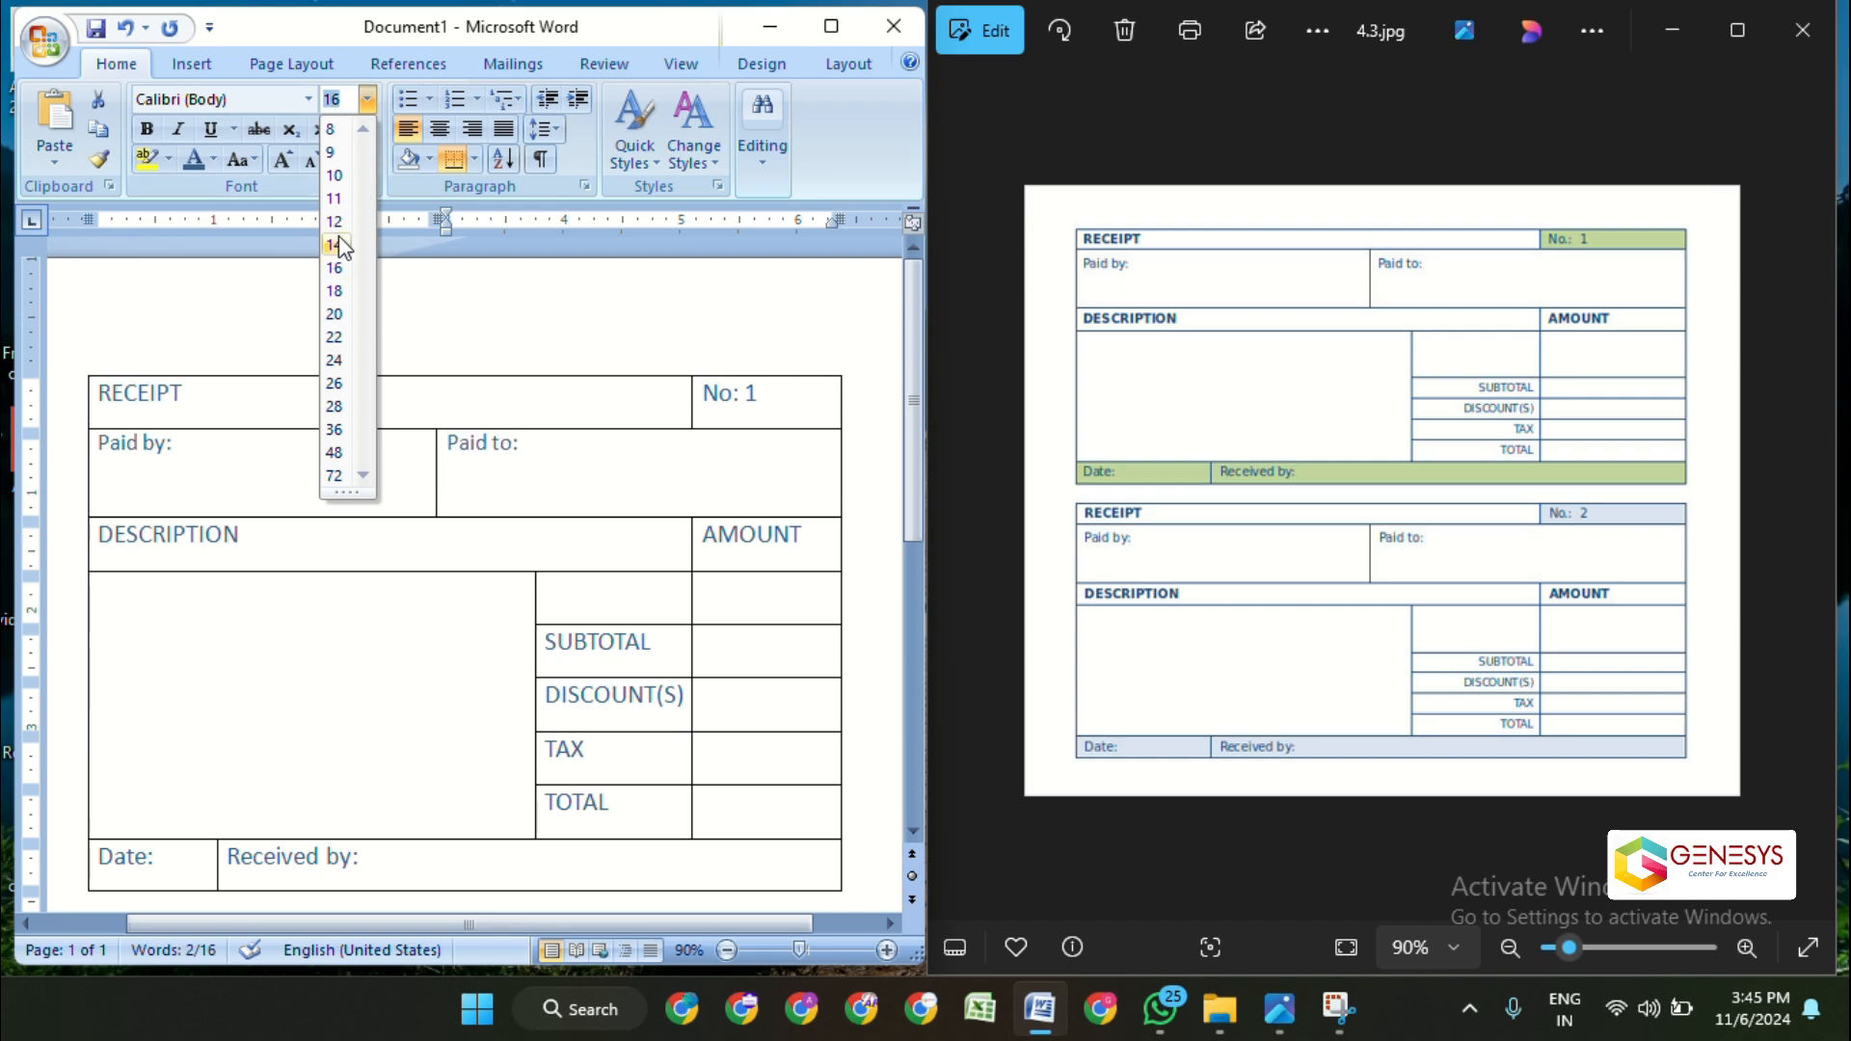
- Make the DESCRIPTION, AMOUNT and RECEIPT headings bold
{"action": "scroll", "coordinate": [365, 352], "scroll_direction": "down", "scroll_amount": 3}
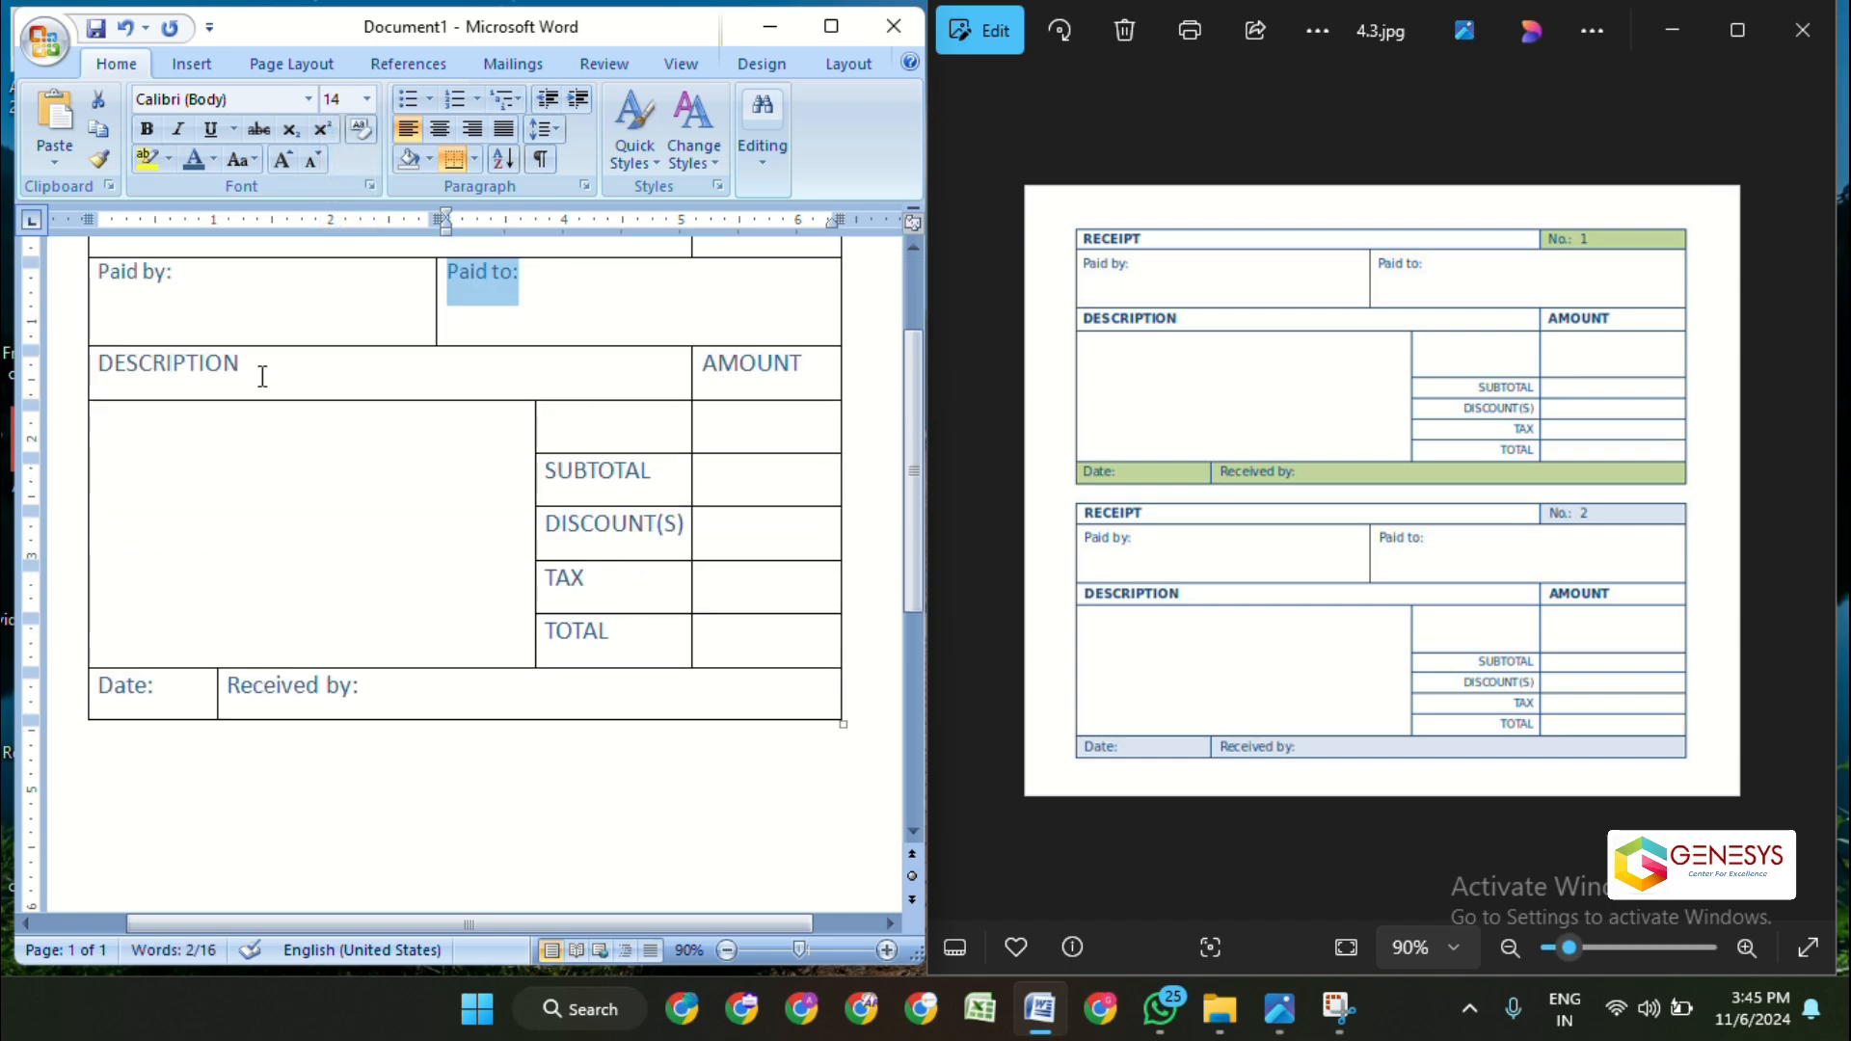
{"action": "left_click_drag", "start_coordinate": [255, 374], "coordinate": [97, 376]}
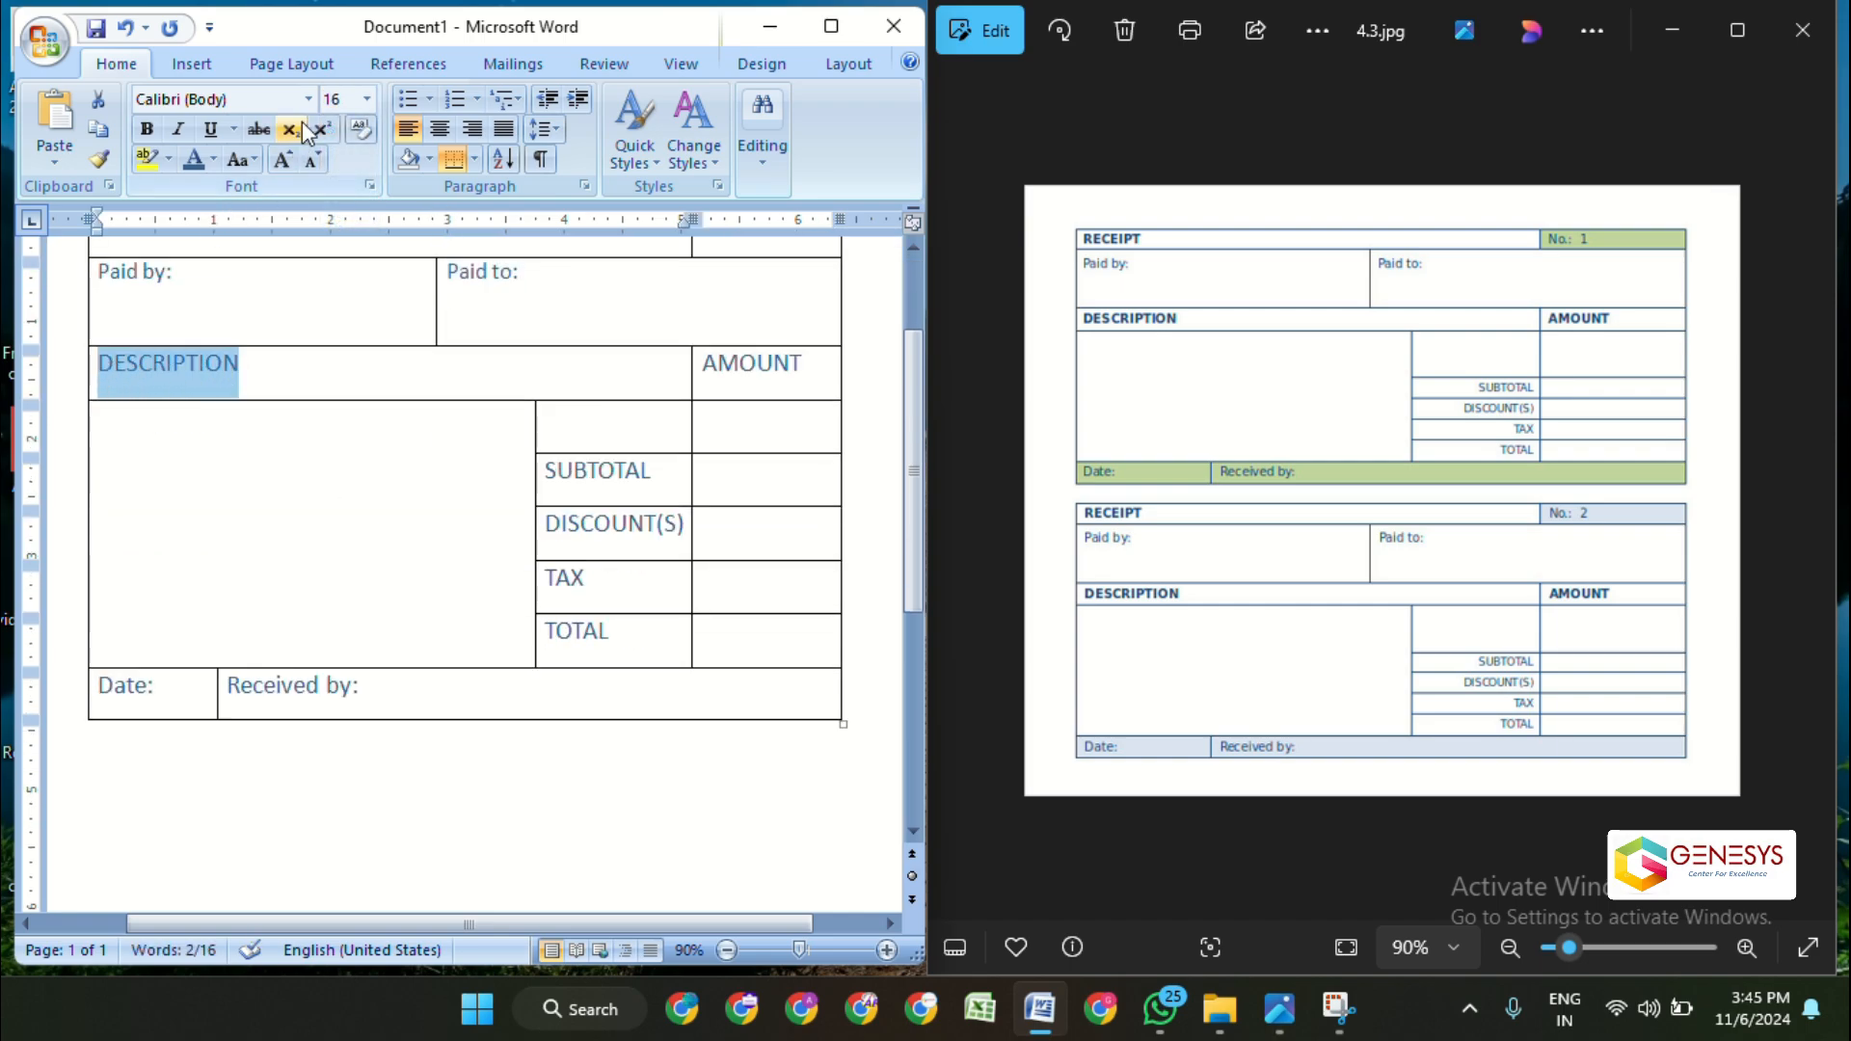
{"action": "left_click", "coordinate": [147, 130]}
{"action": "left_click_drag", "start_coordinate": [835, 380], "coordinate": [679, 370]}
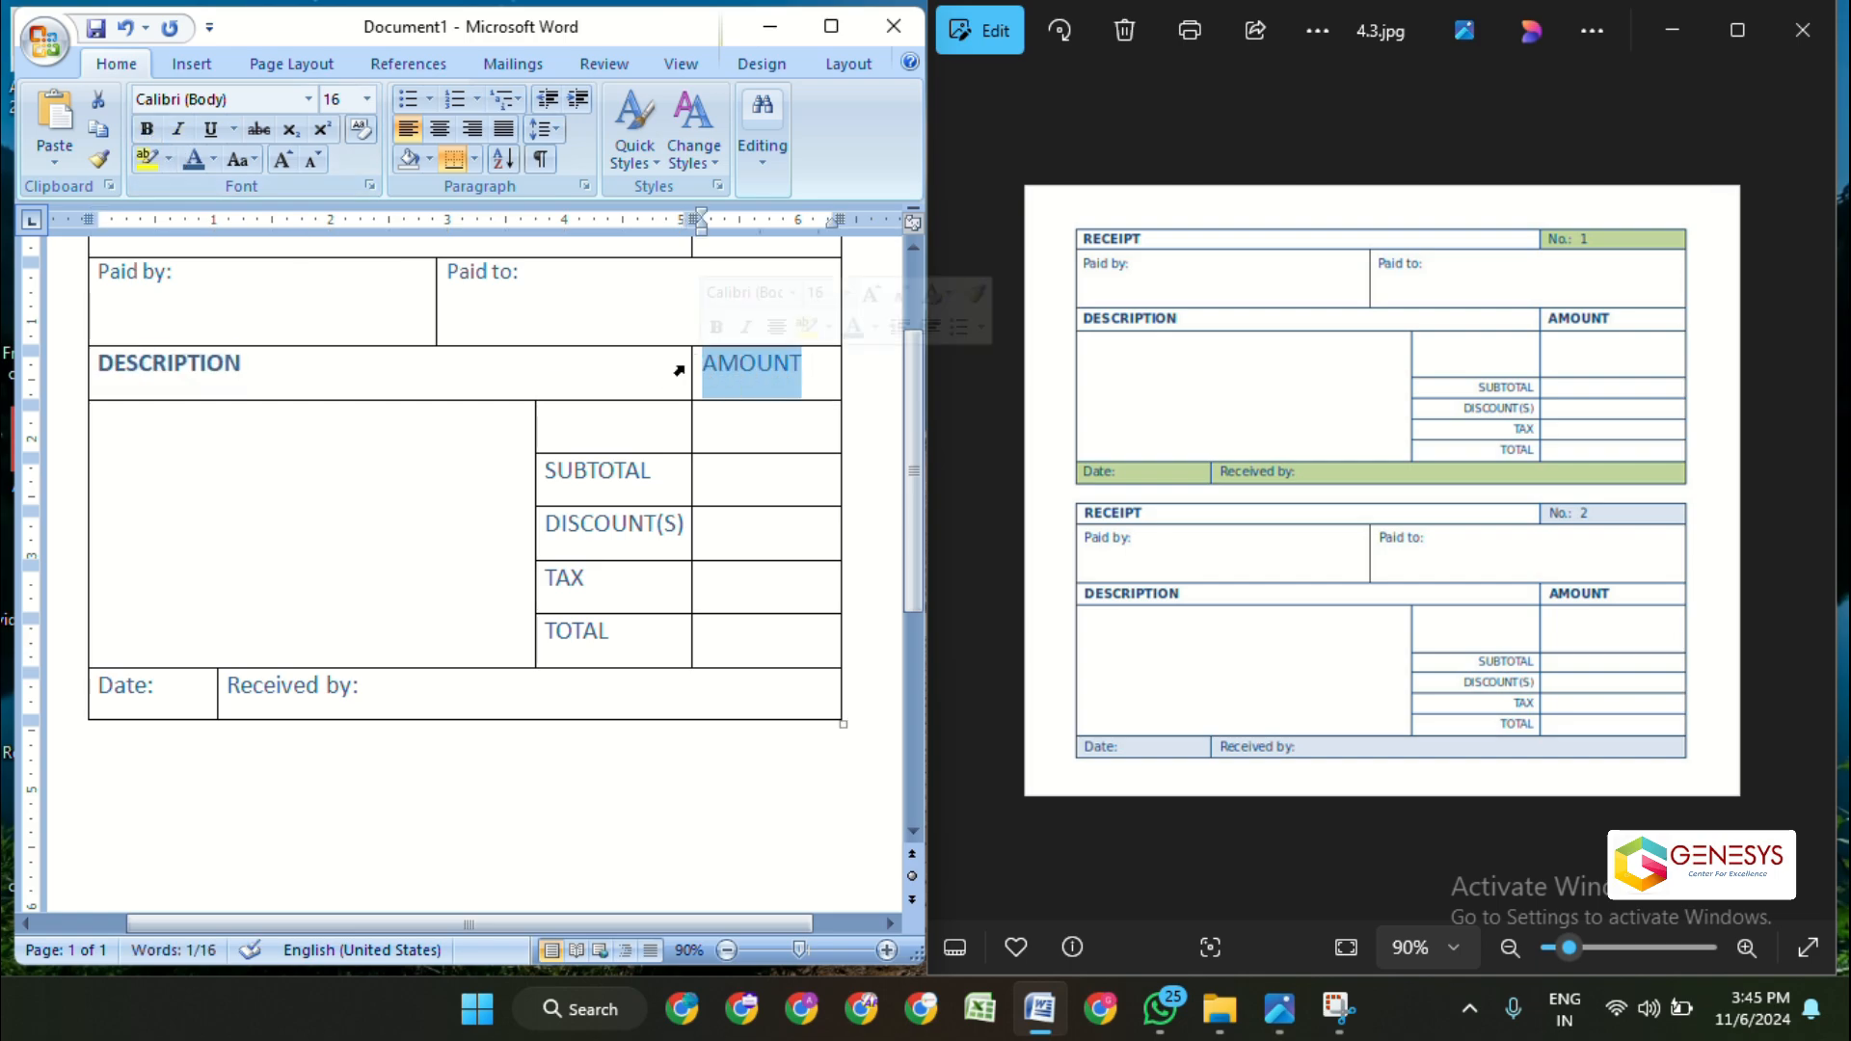
{"action": "left_click", "coordinate": [147, 129]}
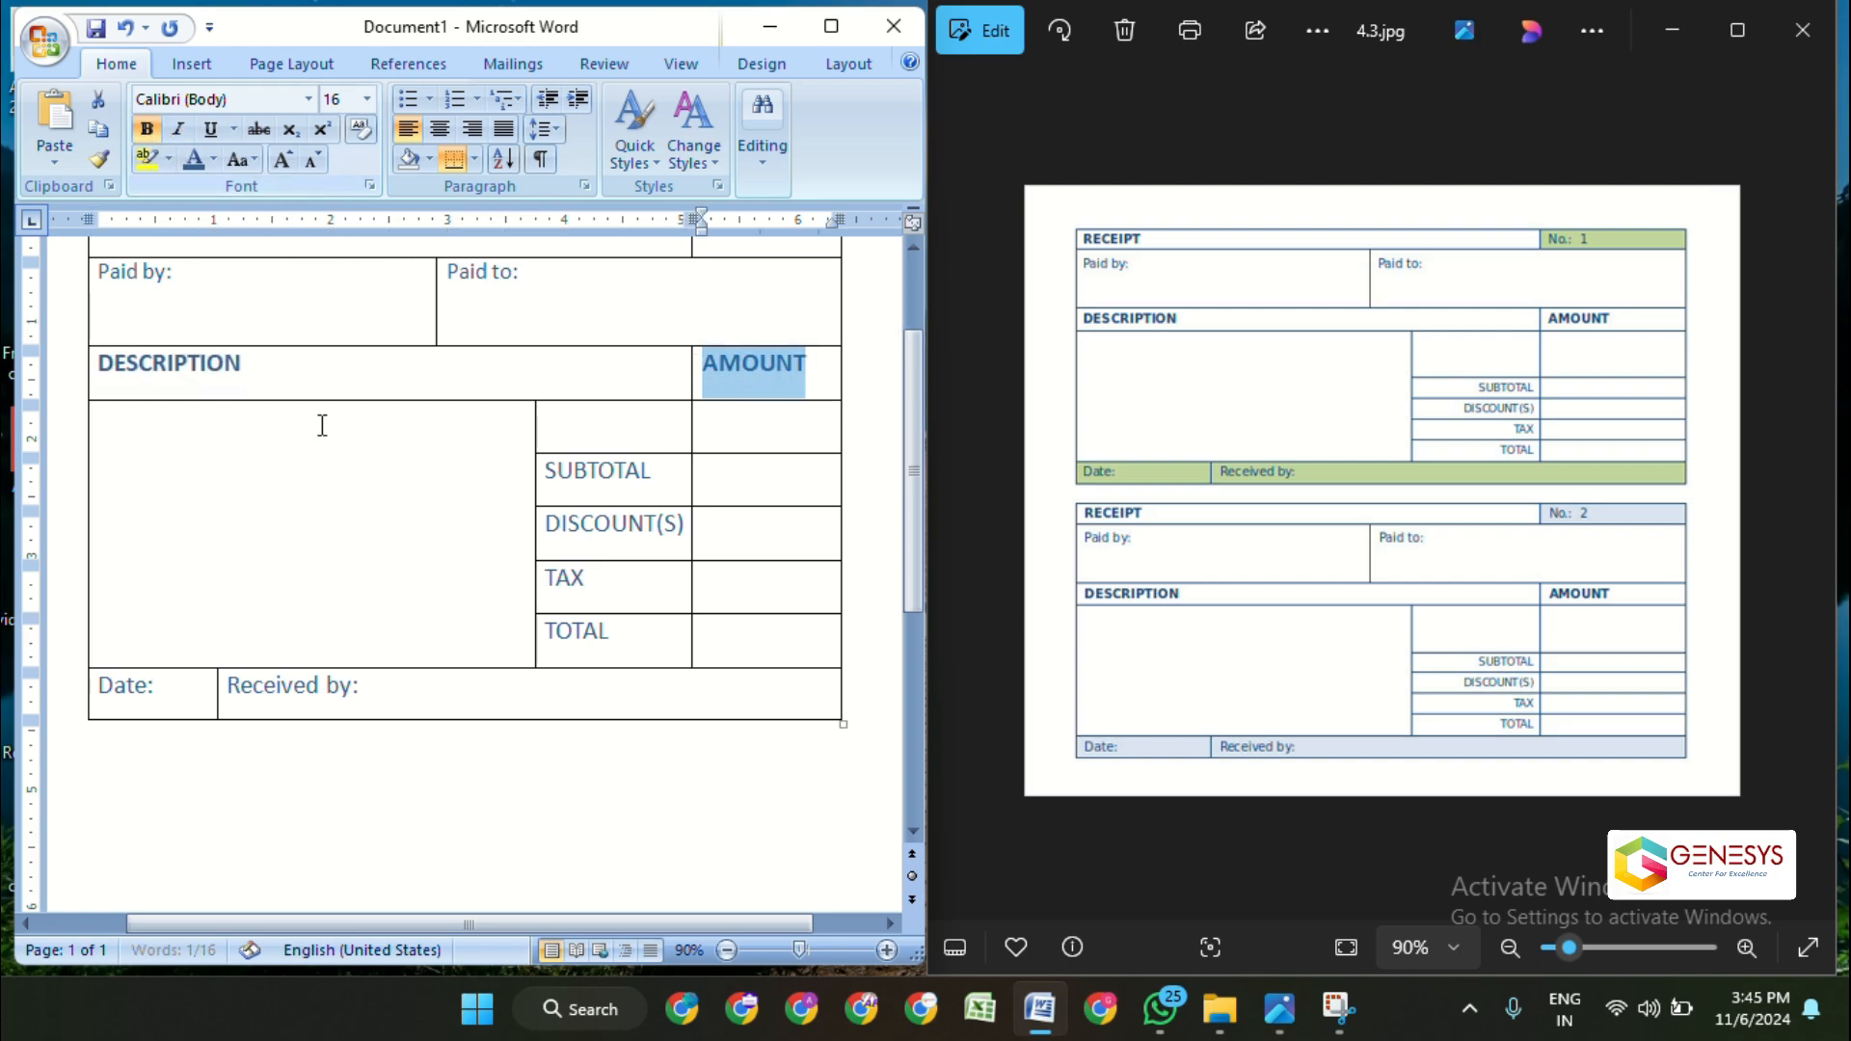
{"action": "scroll", "coordinate": [511, 540], "scroll_direction": "up", "scroll_amount": 3}
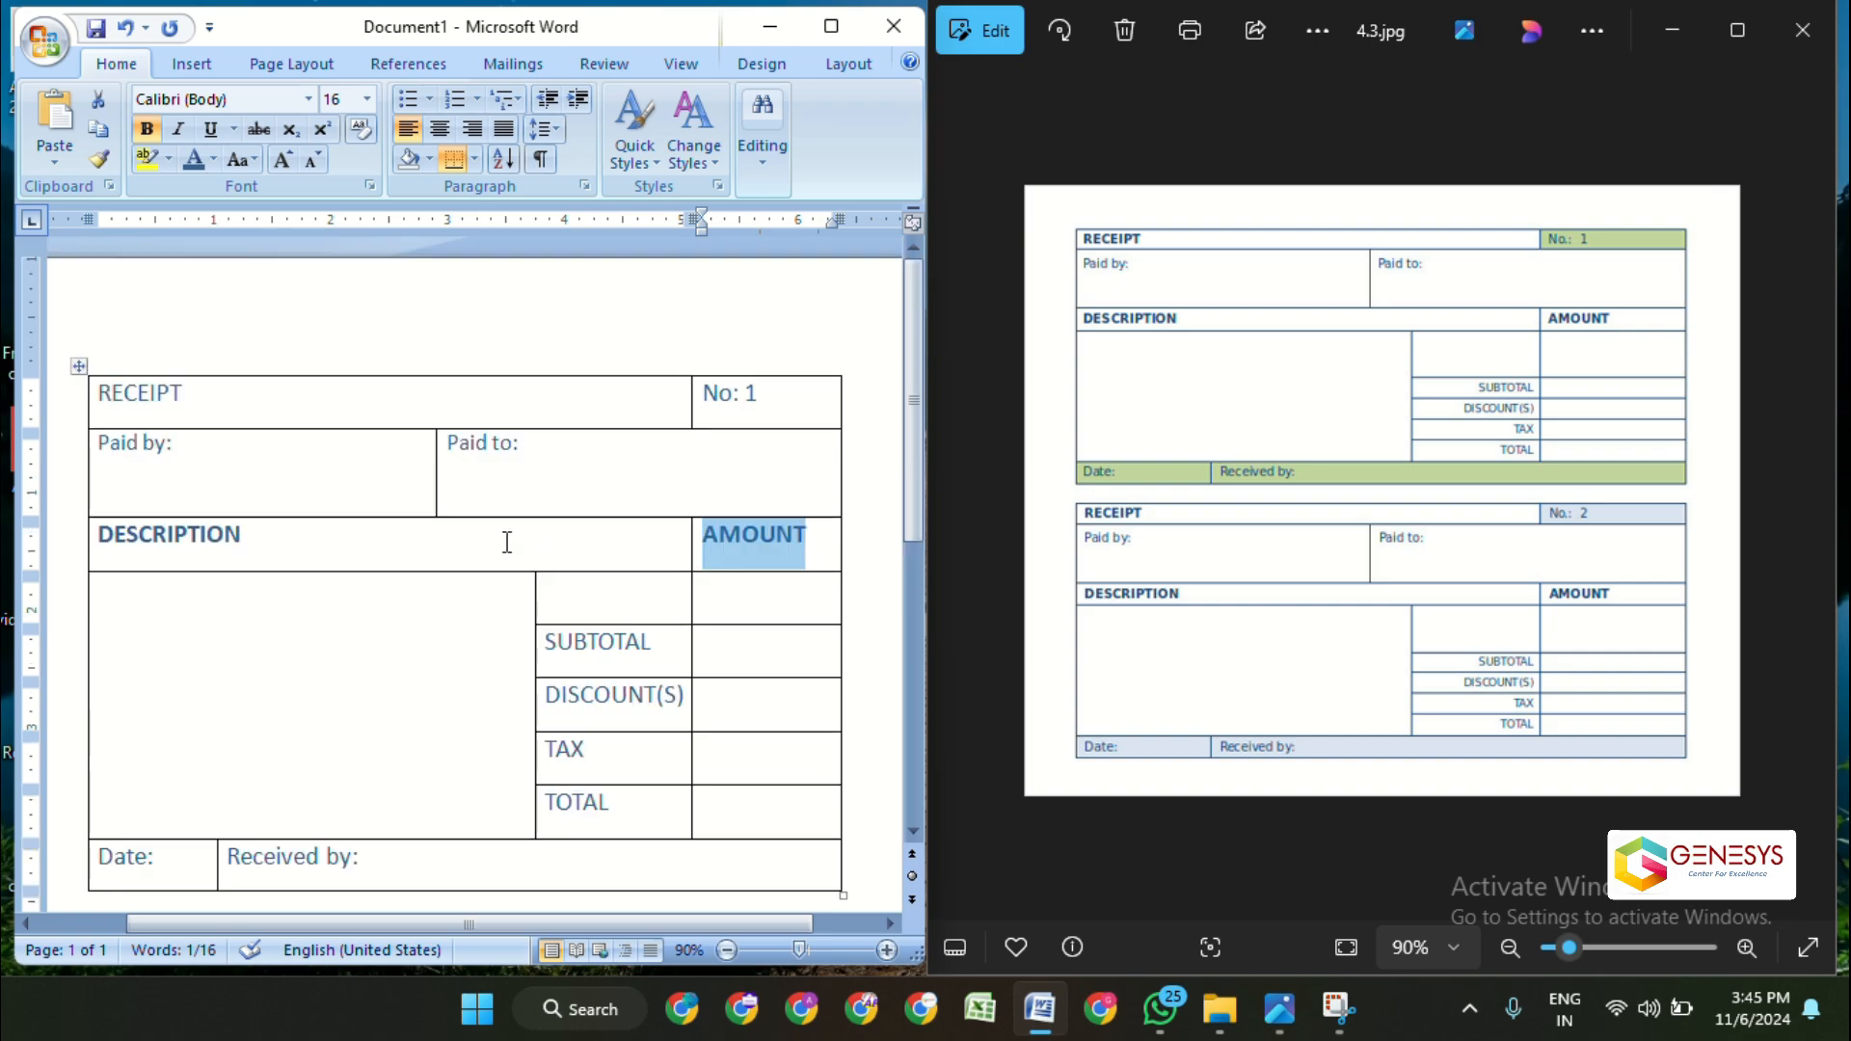
{"action": "left_click_drag", "start_coordinate": [188, 396], "coordinate": [96, 395]}
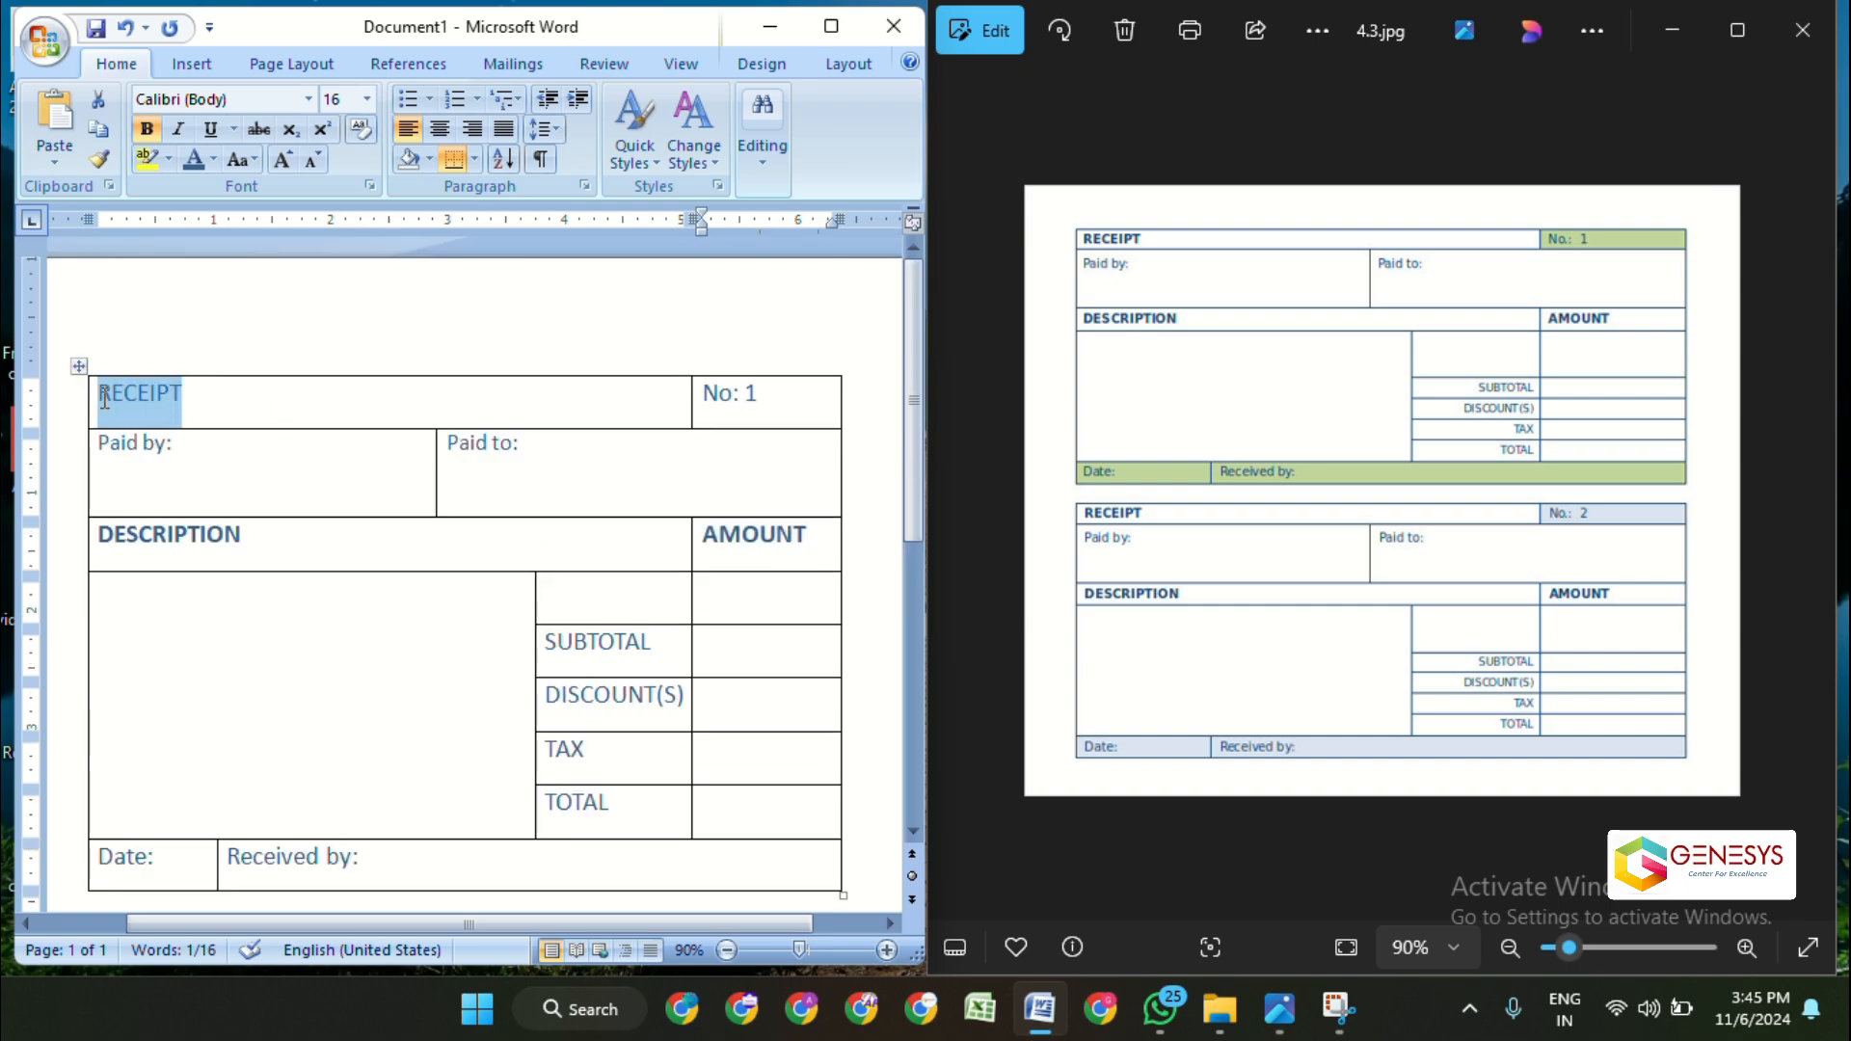
{"action": "left_click", "coordinate": [154, 129]}
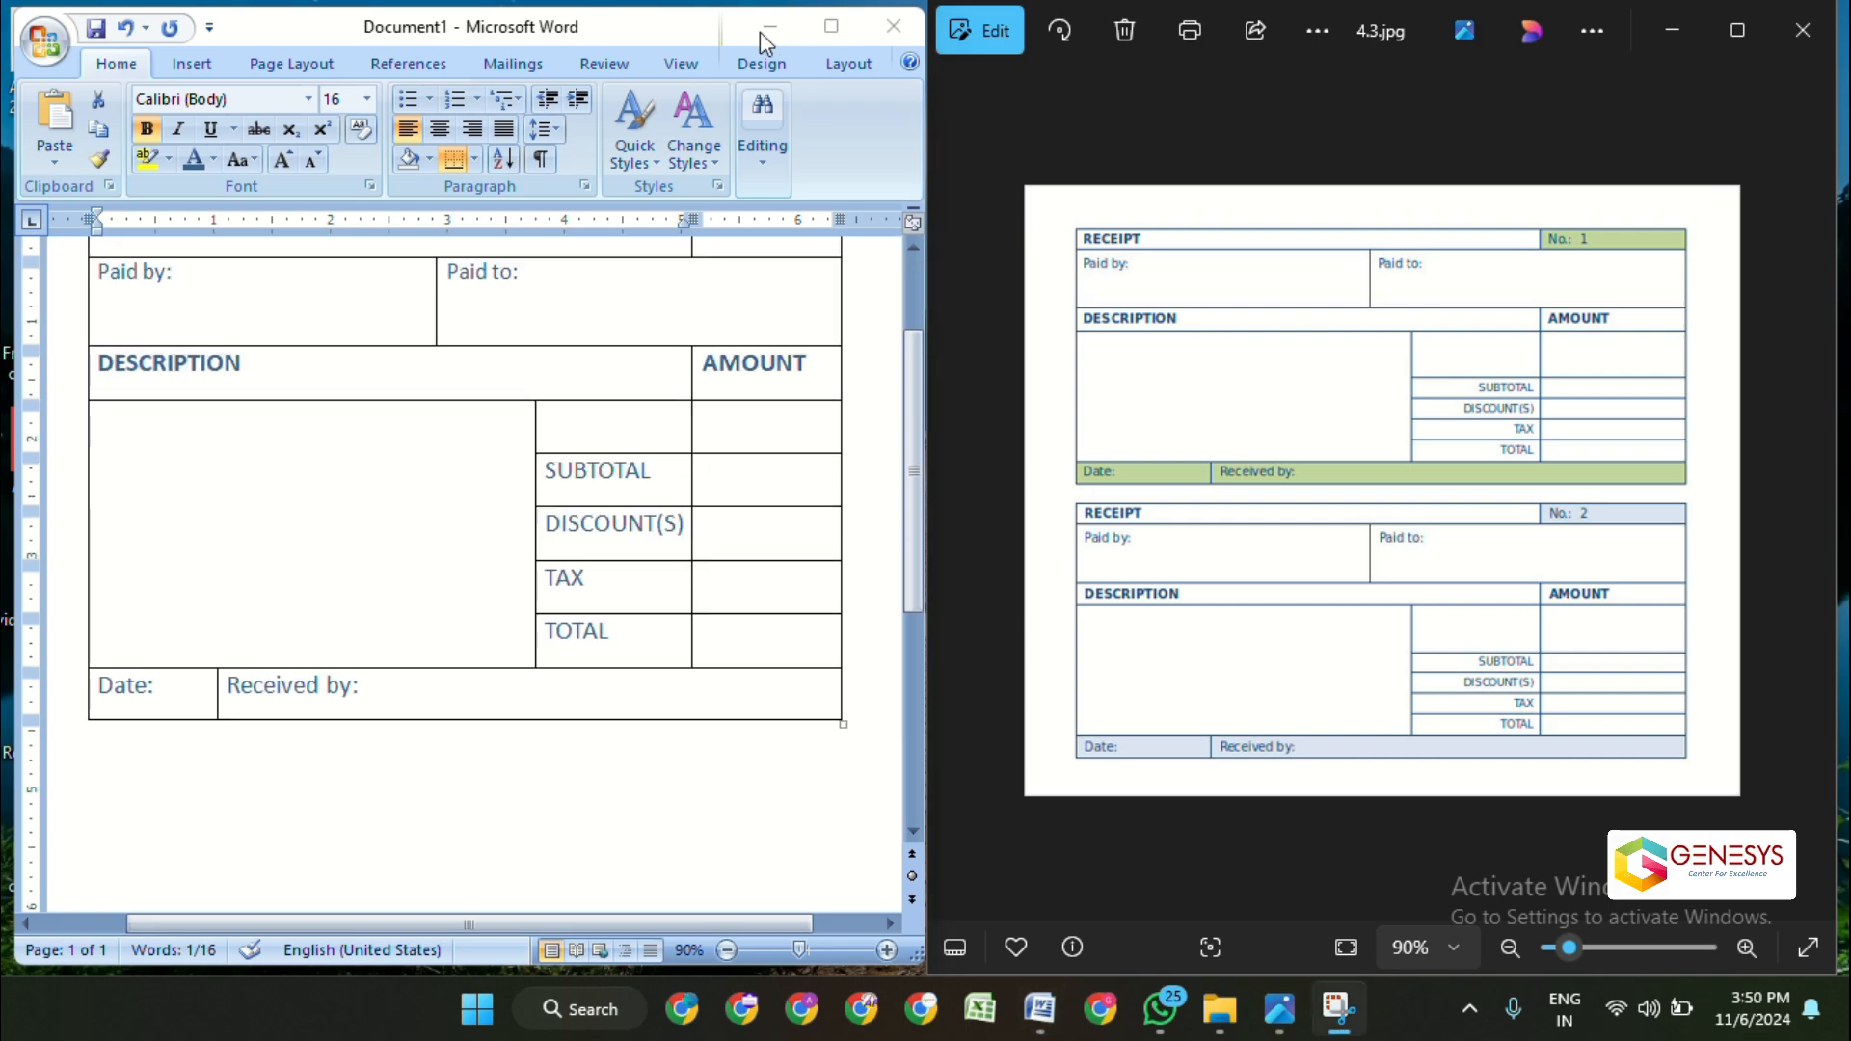
- Set the font size of the last row, with "Date:" and "Received by:", to 14 pt
{"action": "double_click", "coordinate": [742, 371]}
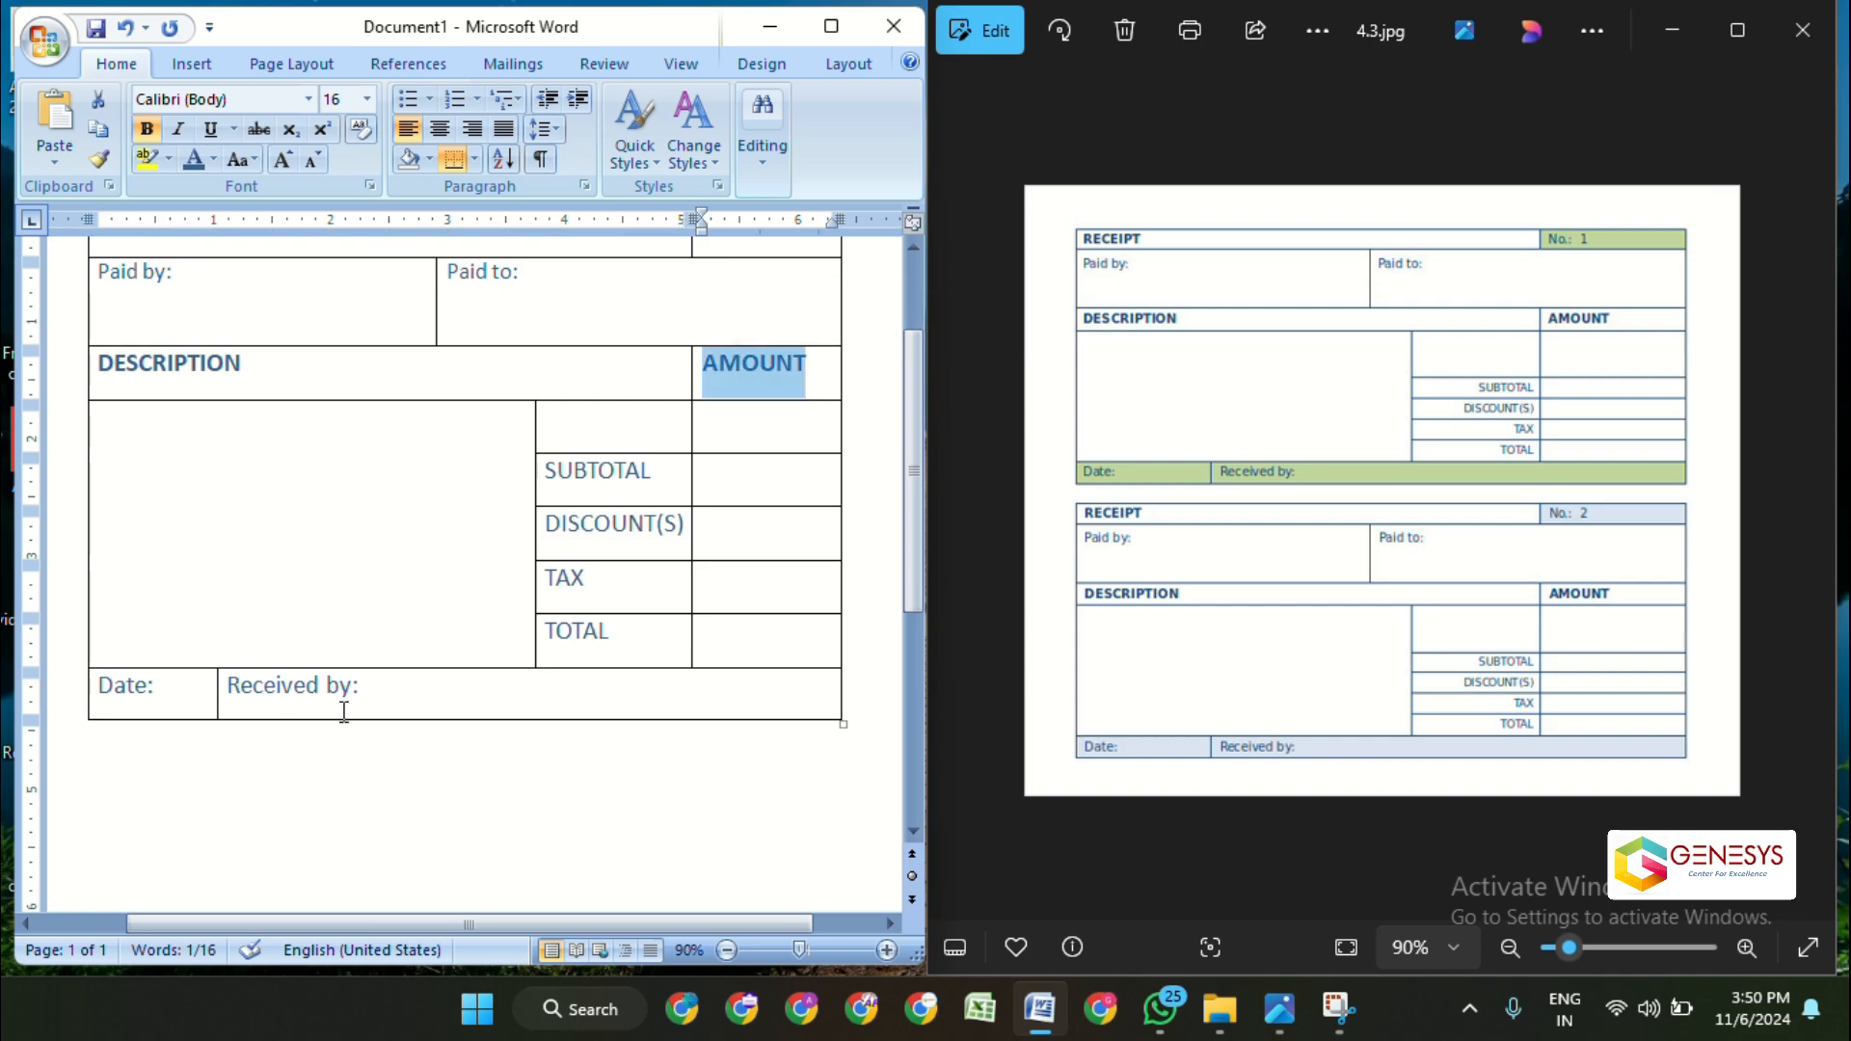
{"action": "left_click_drag", "start_coordinate": [344, 711], "coordinate": [165, 702]}
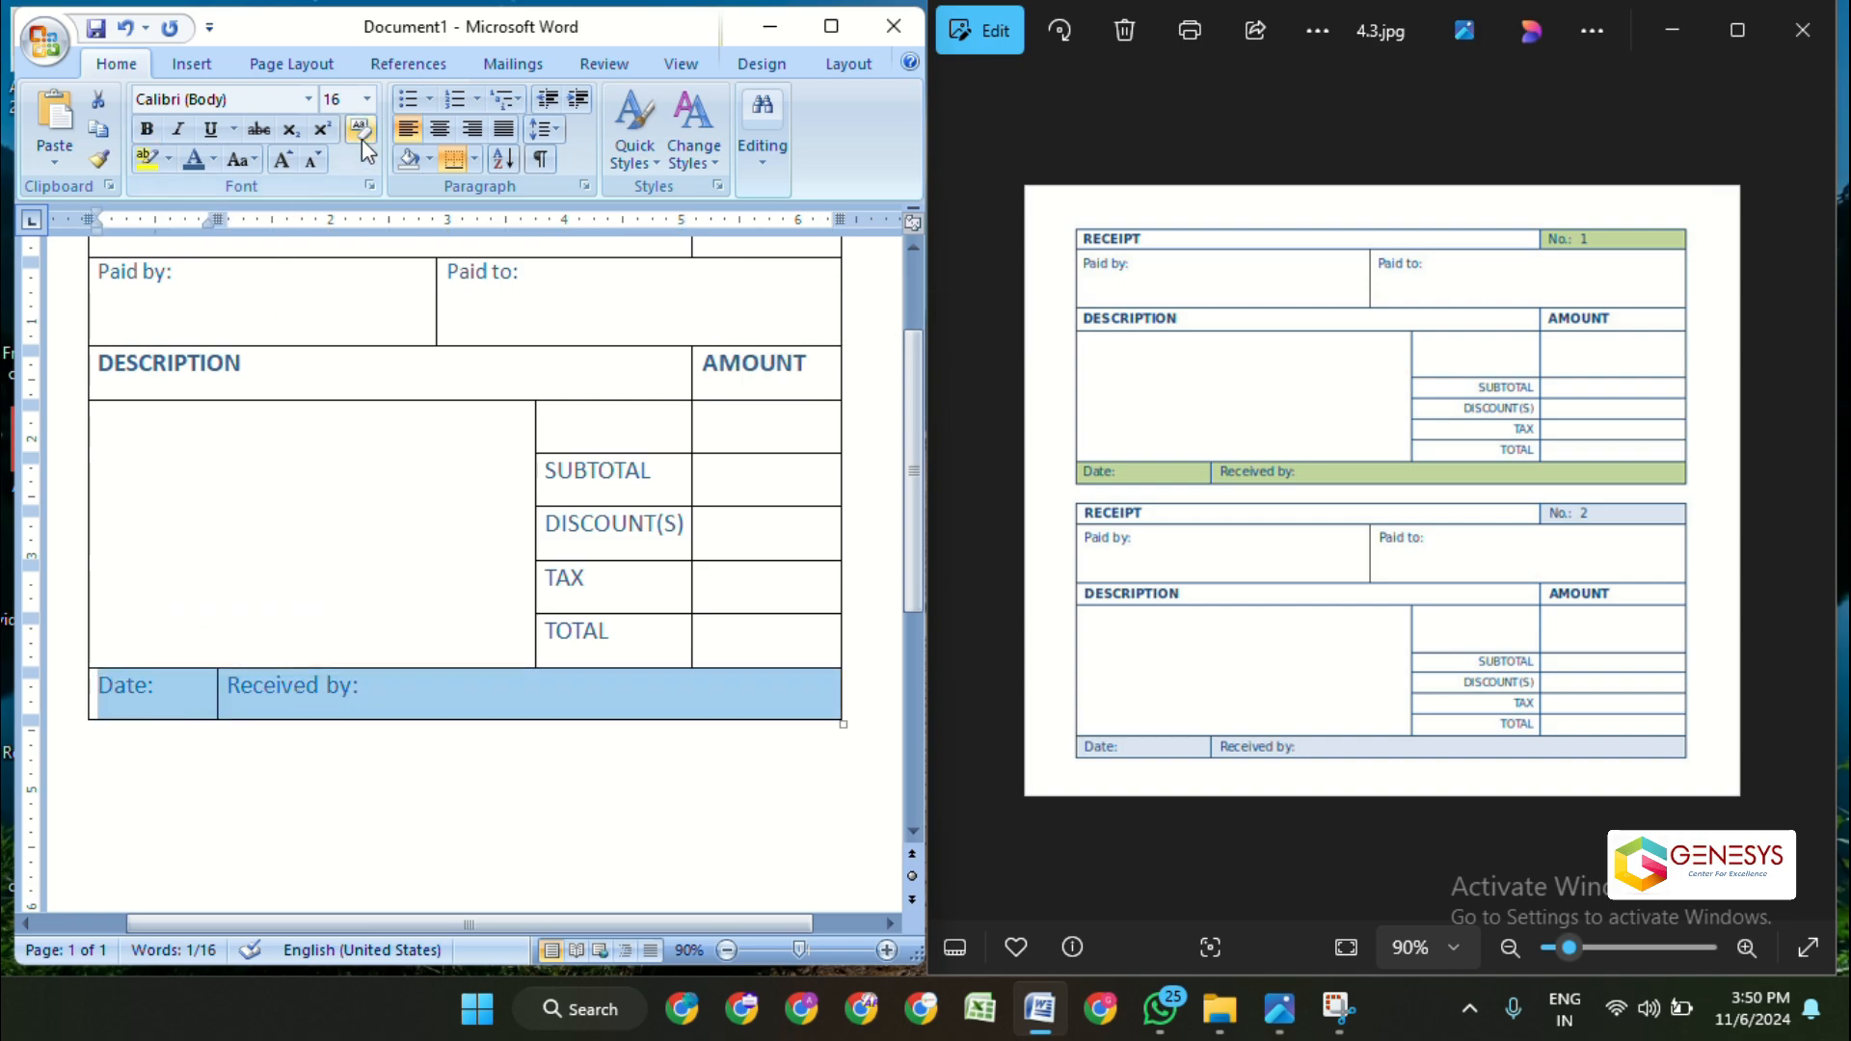
{"action": "left_click", "coordinate": [367, 99]}
{"action": "left_click", "coordinate": [334, 244]}
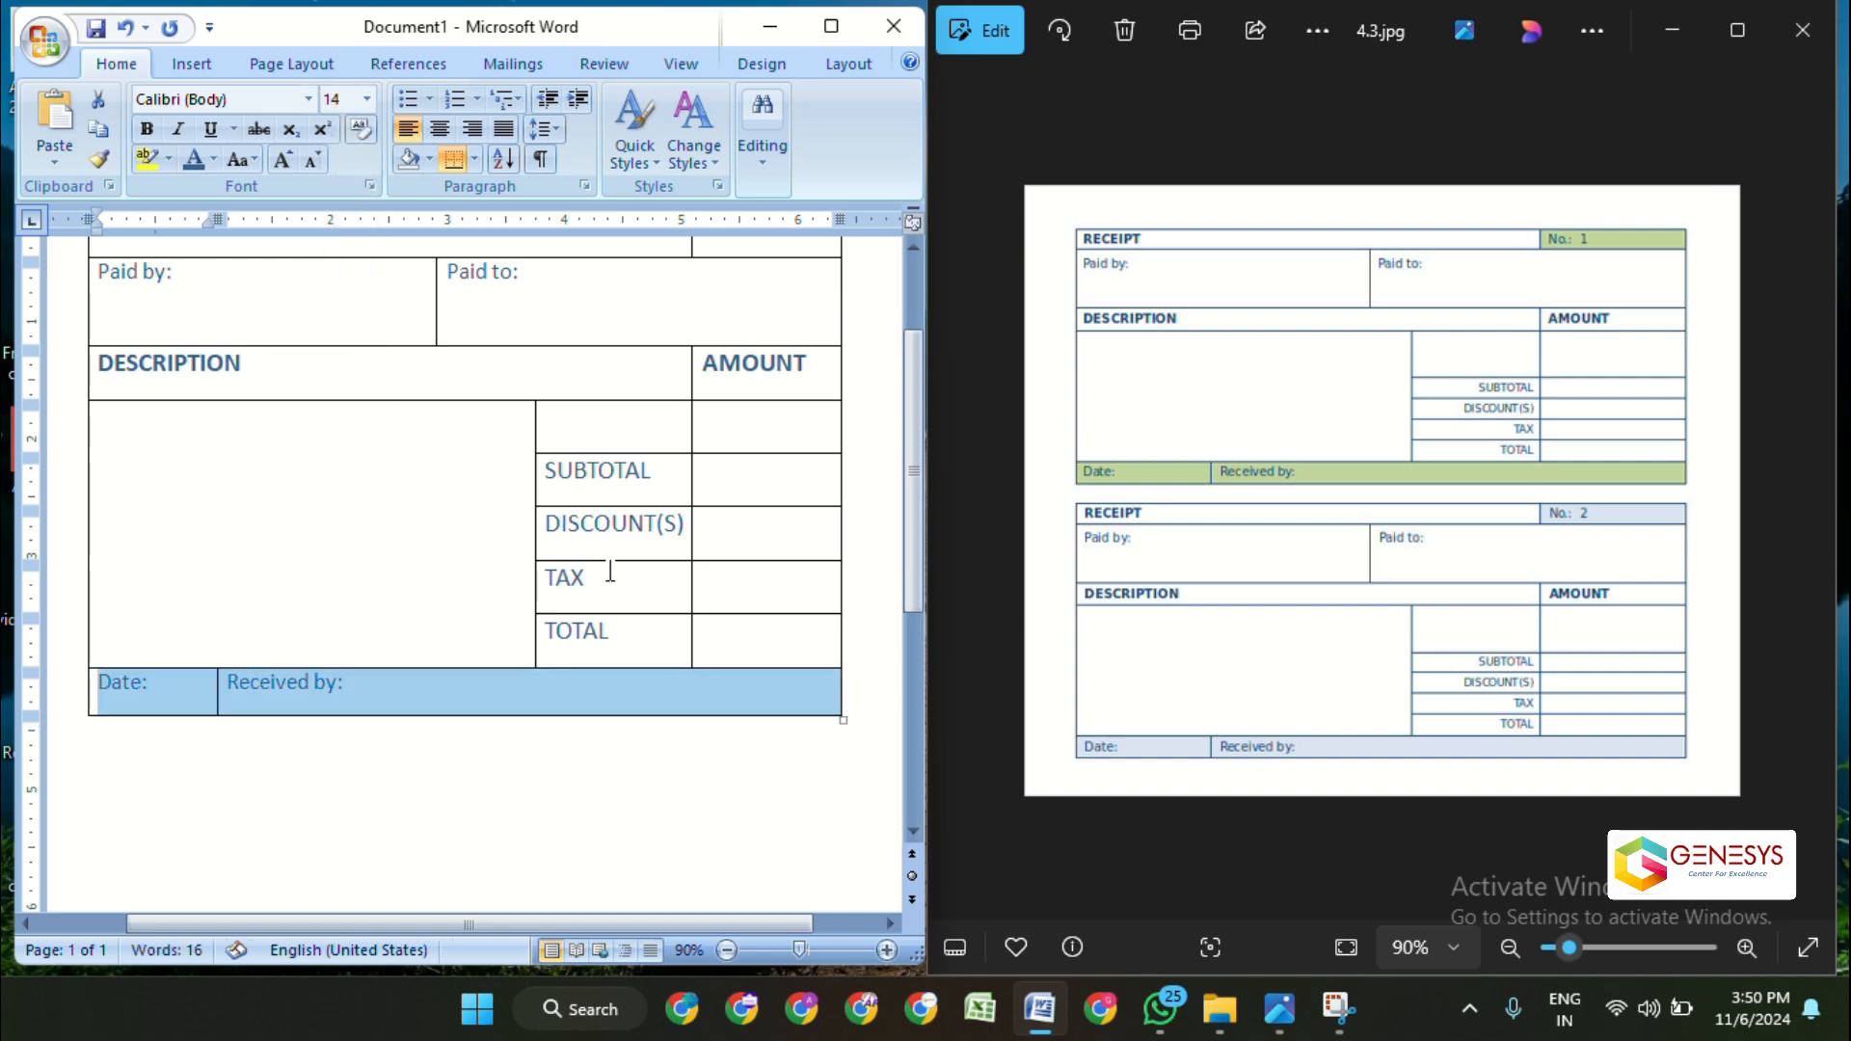
{"action": "left_click", "coordinate": [624, 645]}
{"action": "left_click", "coordinate": [773, 38]}
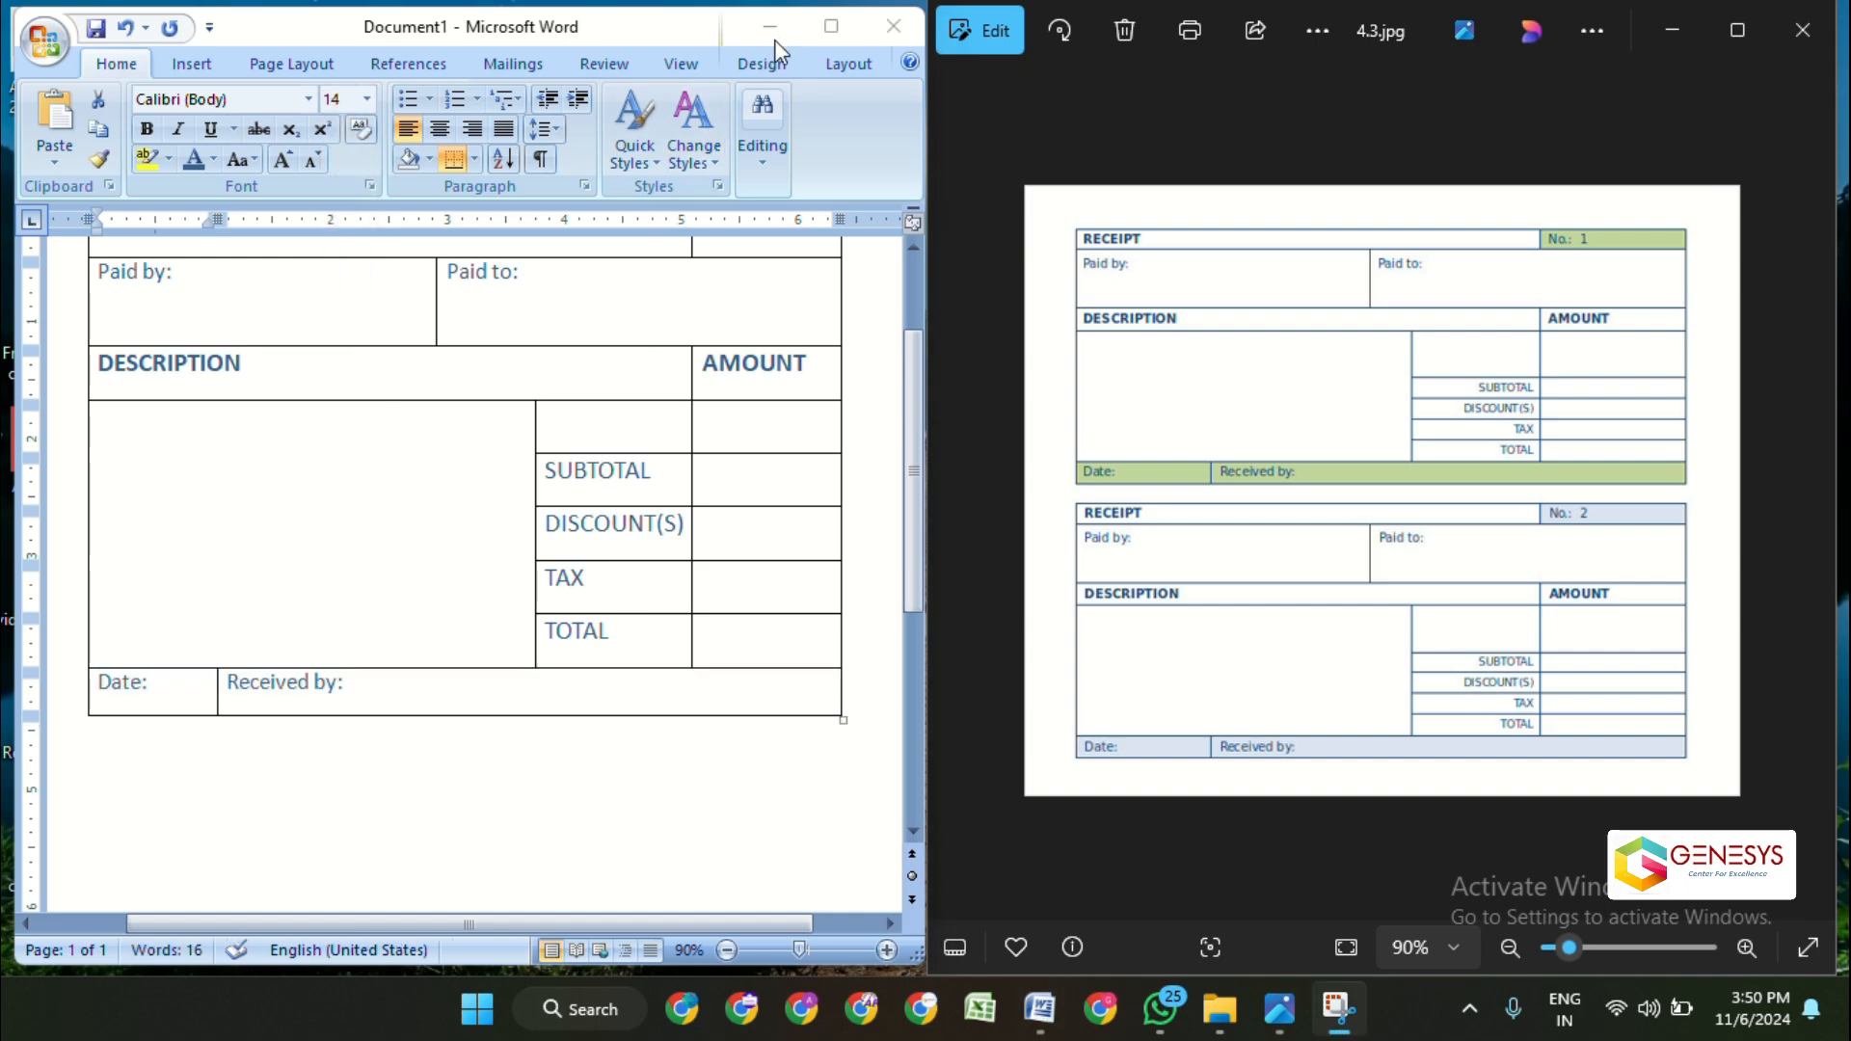
- Set the font size of the SUBTOTAL, DISCOUNT(S), TAX and TOTAL labels to 14 pt
{"action": "left_click", "coordinate": [630, 640]}
{"action": "left_click_drag", "start_coordinate": [611, 629], "coordinate": [564, 487]}
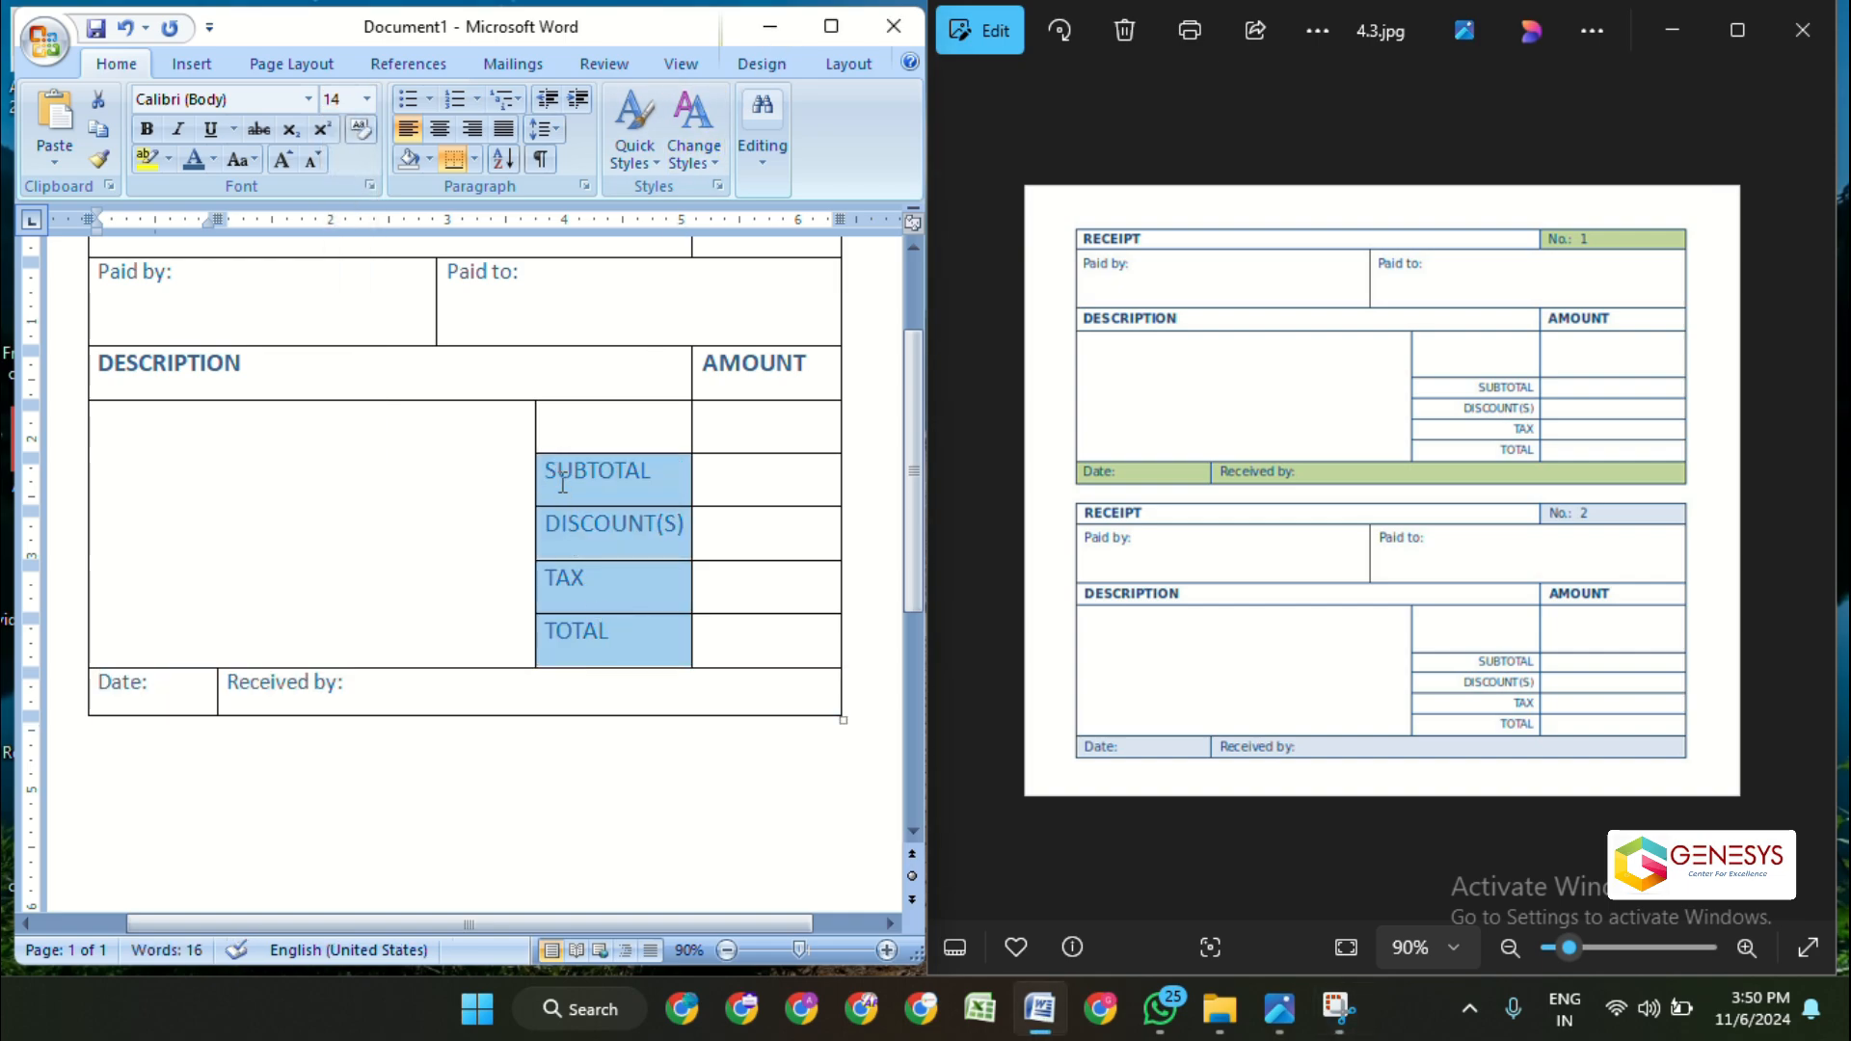
{"action": "left_click", "coordinate": [367, 100]}
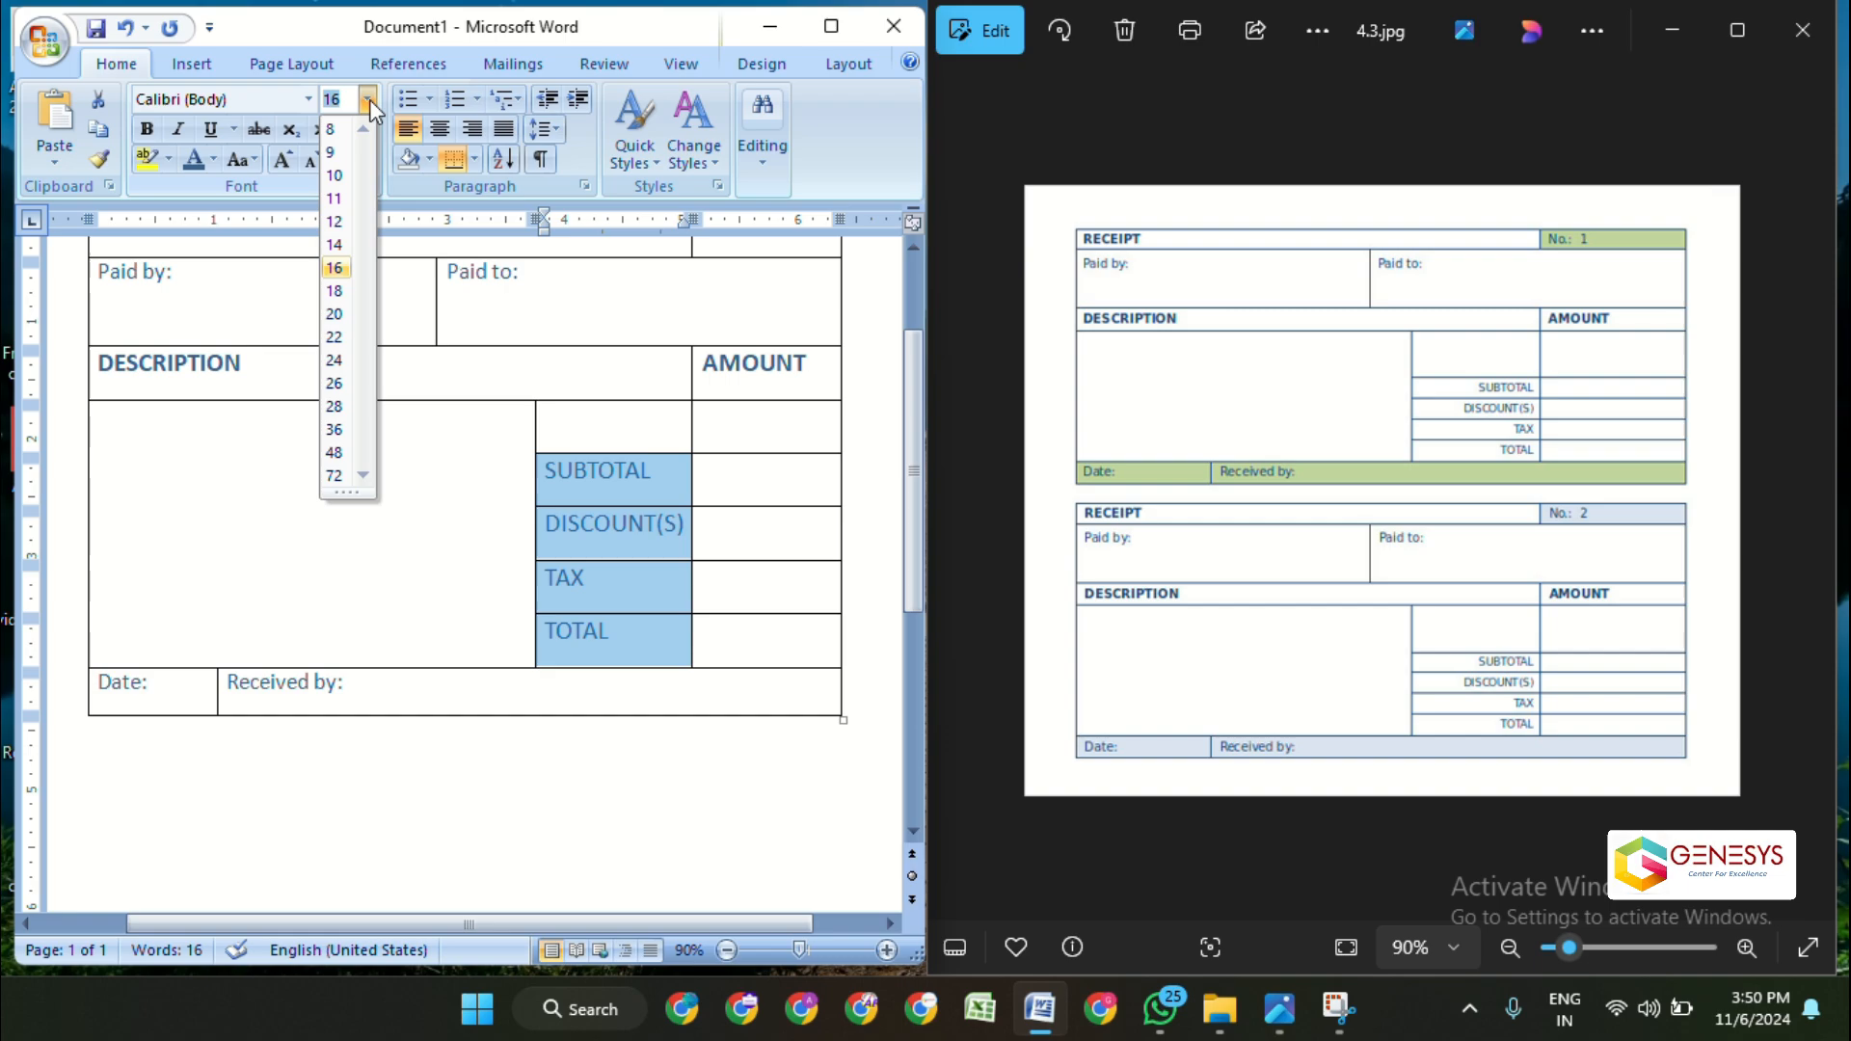
{"action": "left_click", "coordinate": [340, 245]}
{"action": "left_click", "coordinate": [628, 626]}
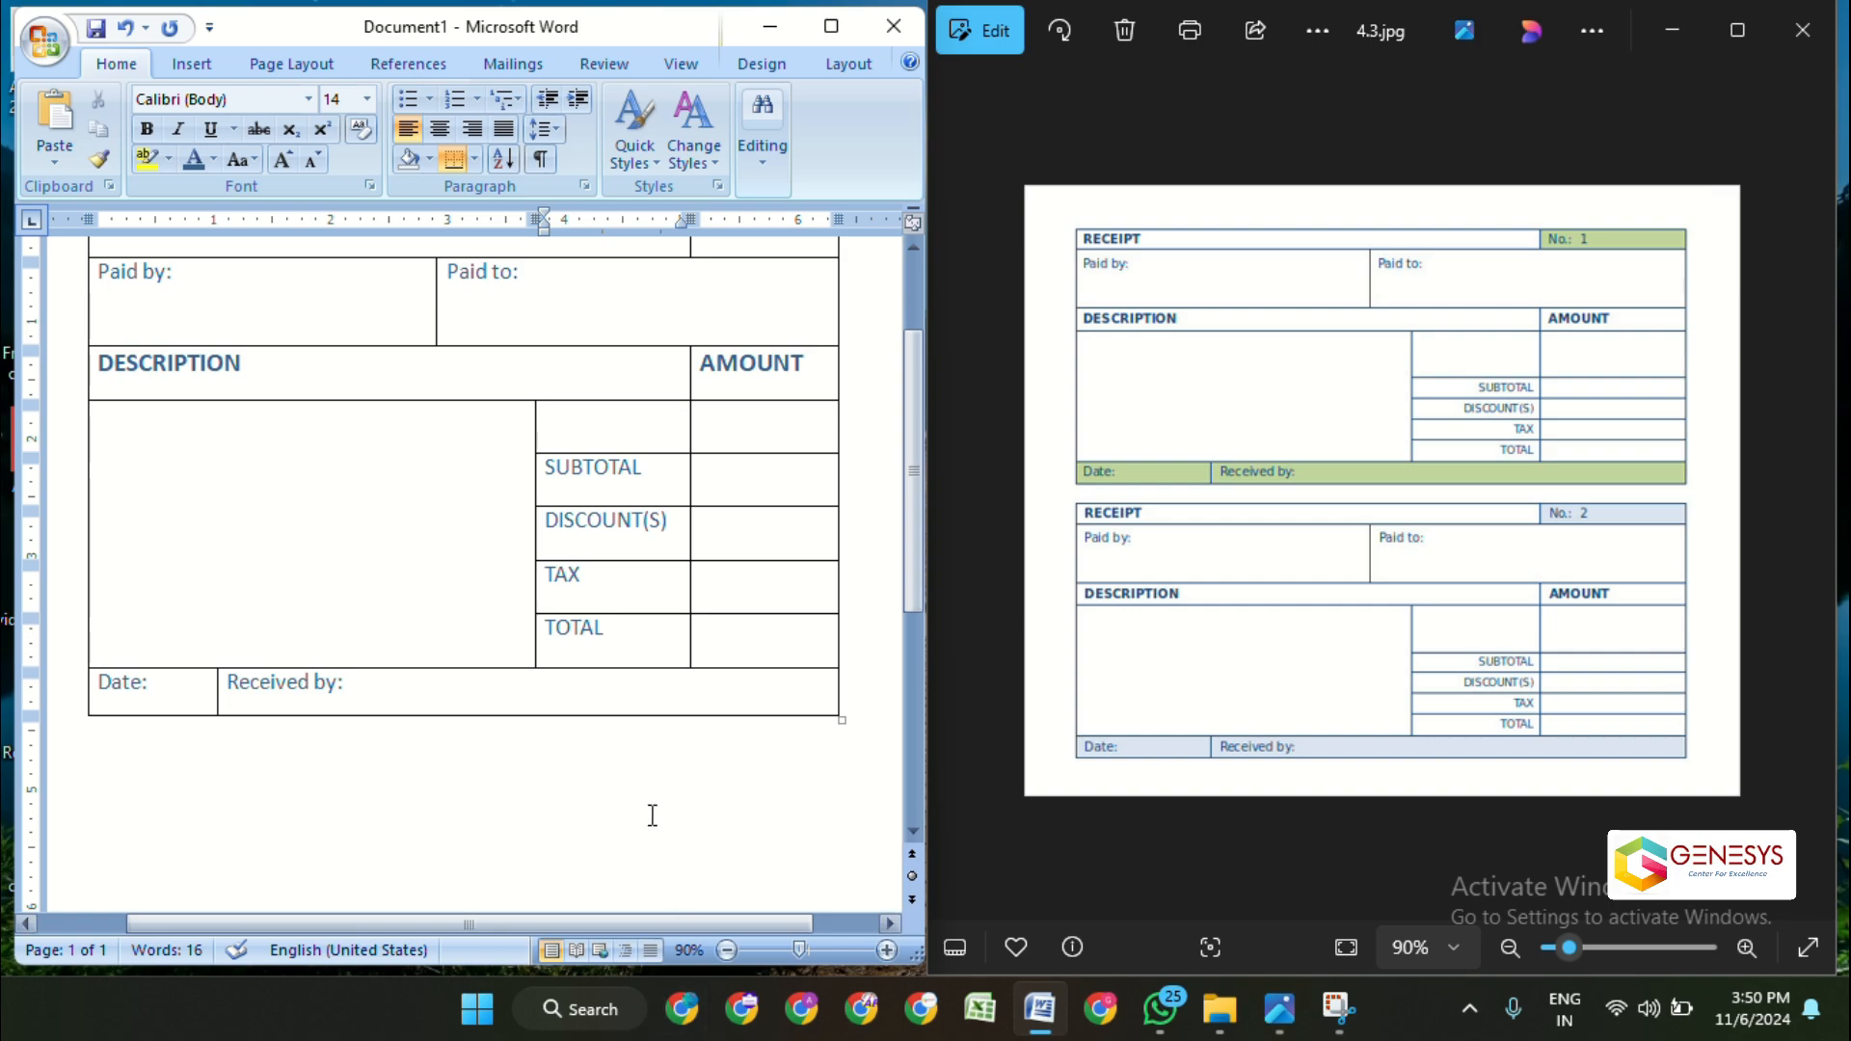
- Make the "No: 1" text in the first row bold
{"action": "left_click", "coordinate": [727, 950]}
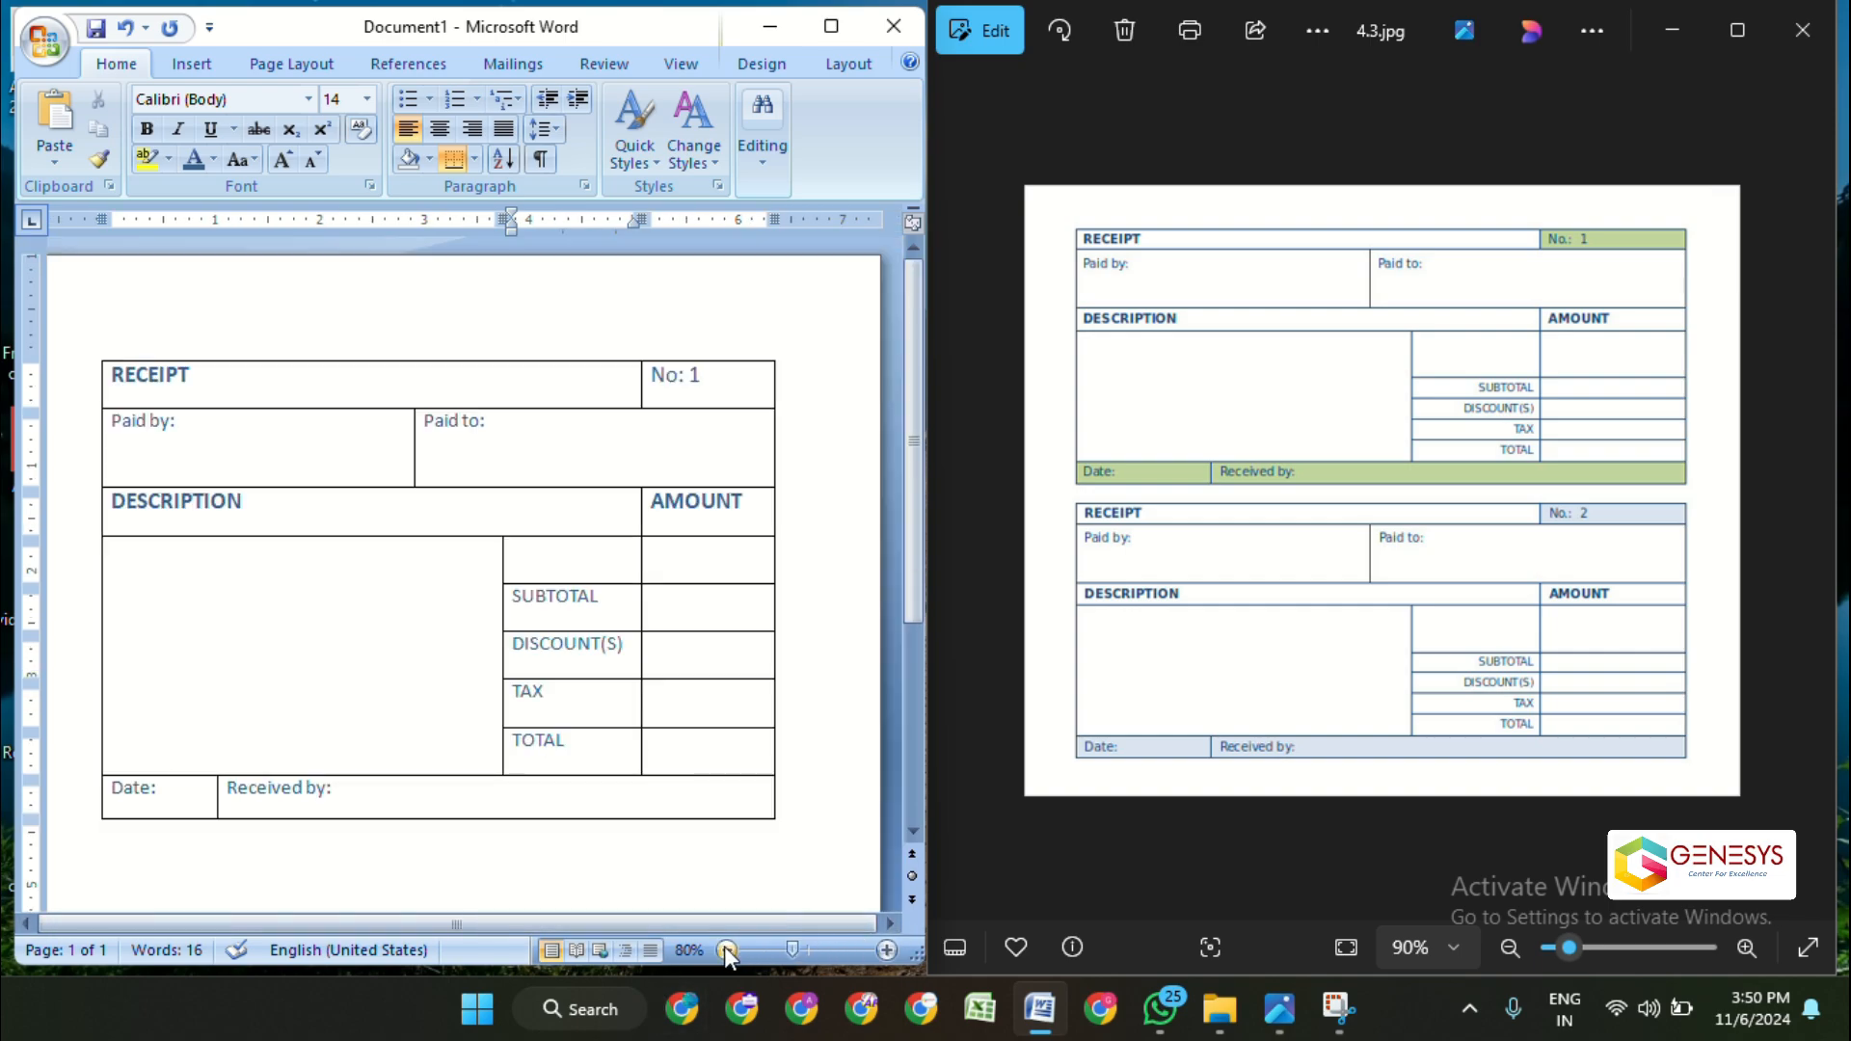
{"action": "left_click", "coordinate": [727, 950]}
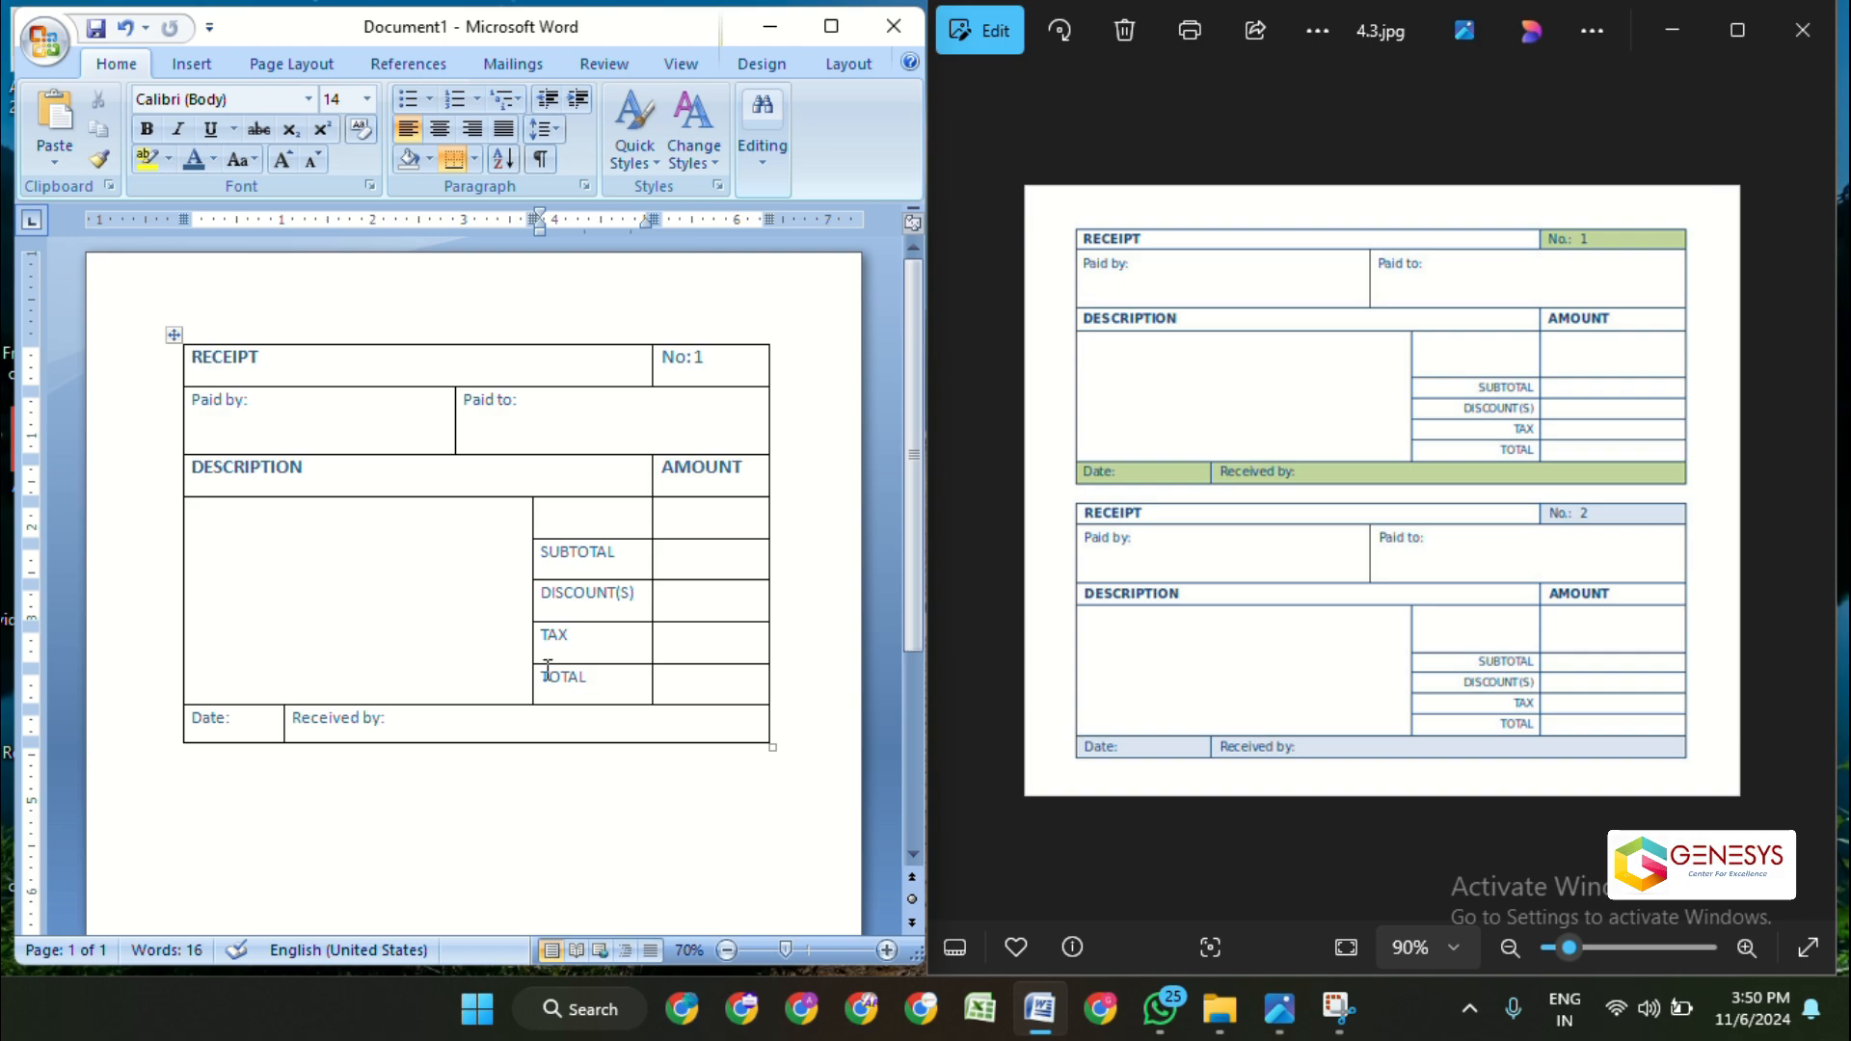
{"action": "left_click", "coordinate": [484, 397]}
{"action": "left_click", "coordinate": [694, 359]}
{"action": "left_click", "coordinate": [667, 347]}
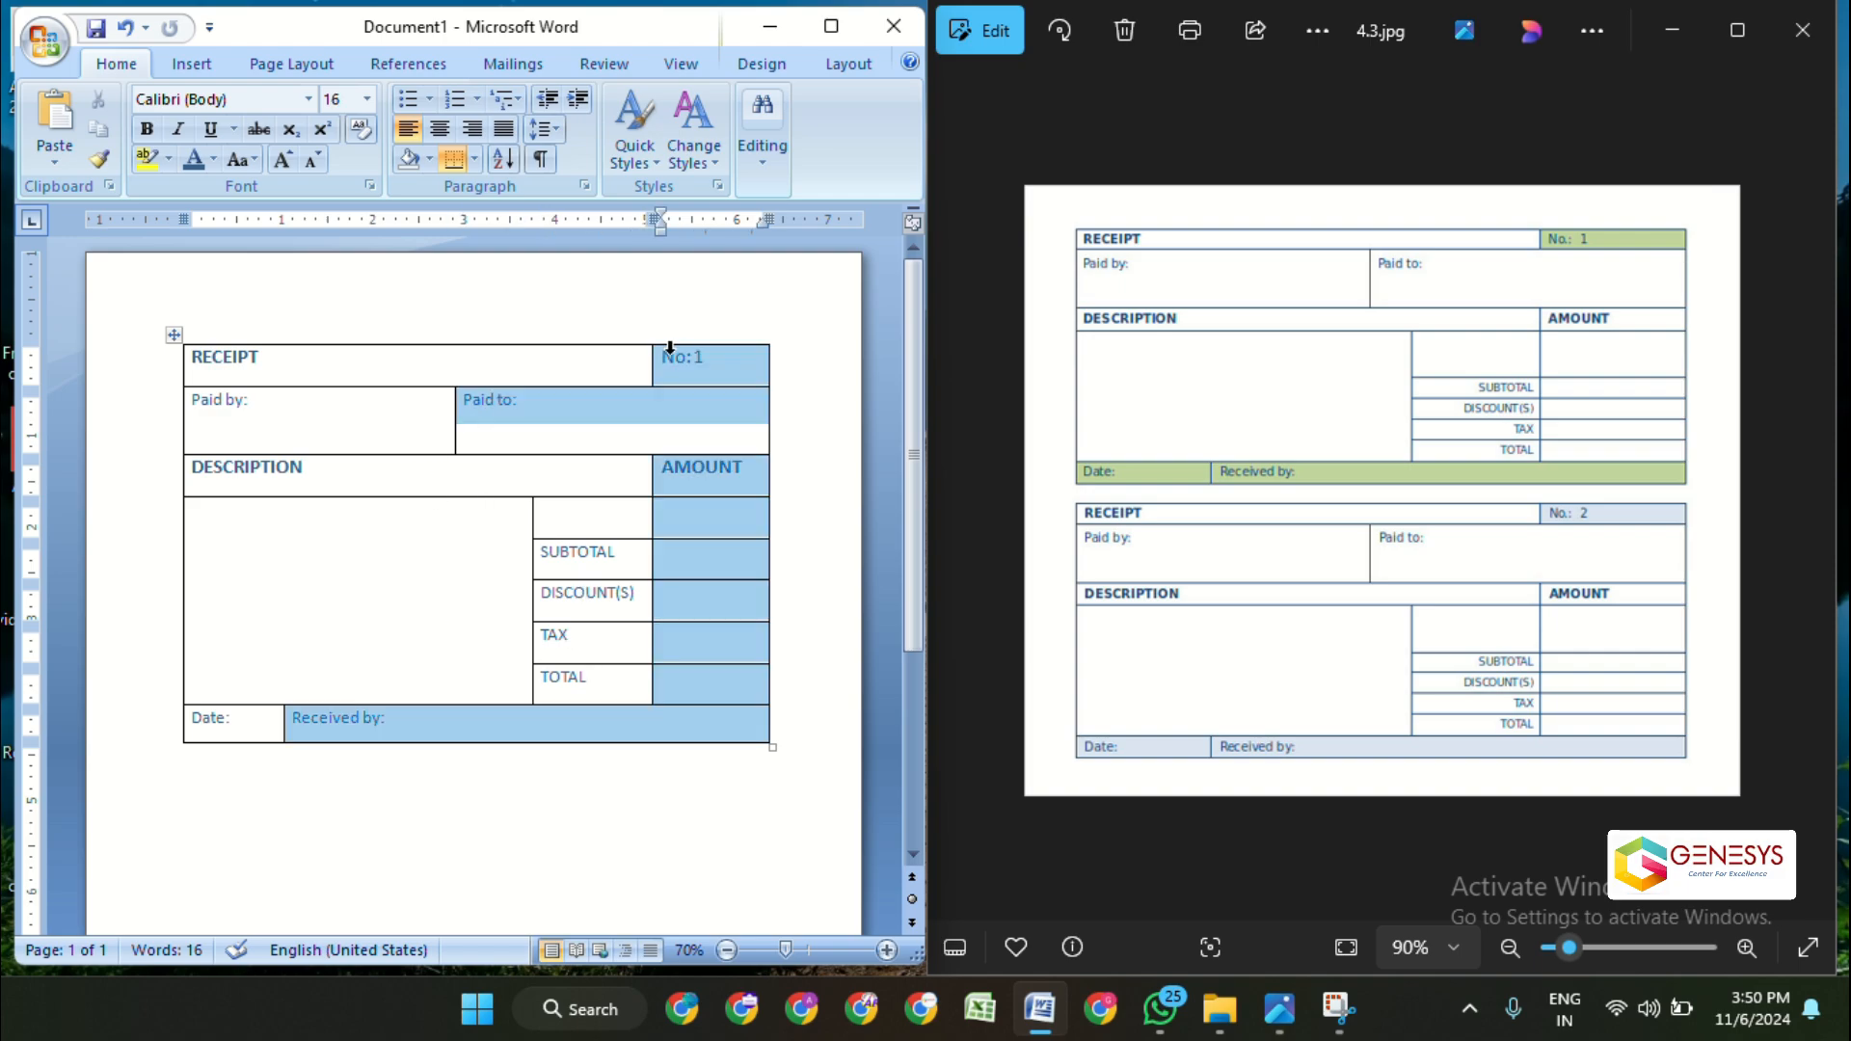
{"action": "left_click", "coordinate": [707, 365]}
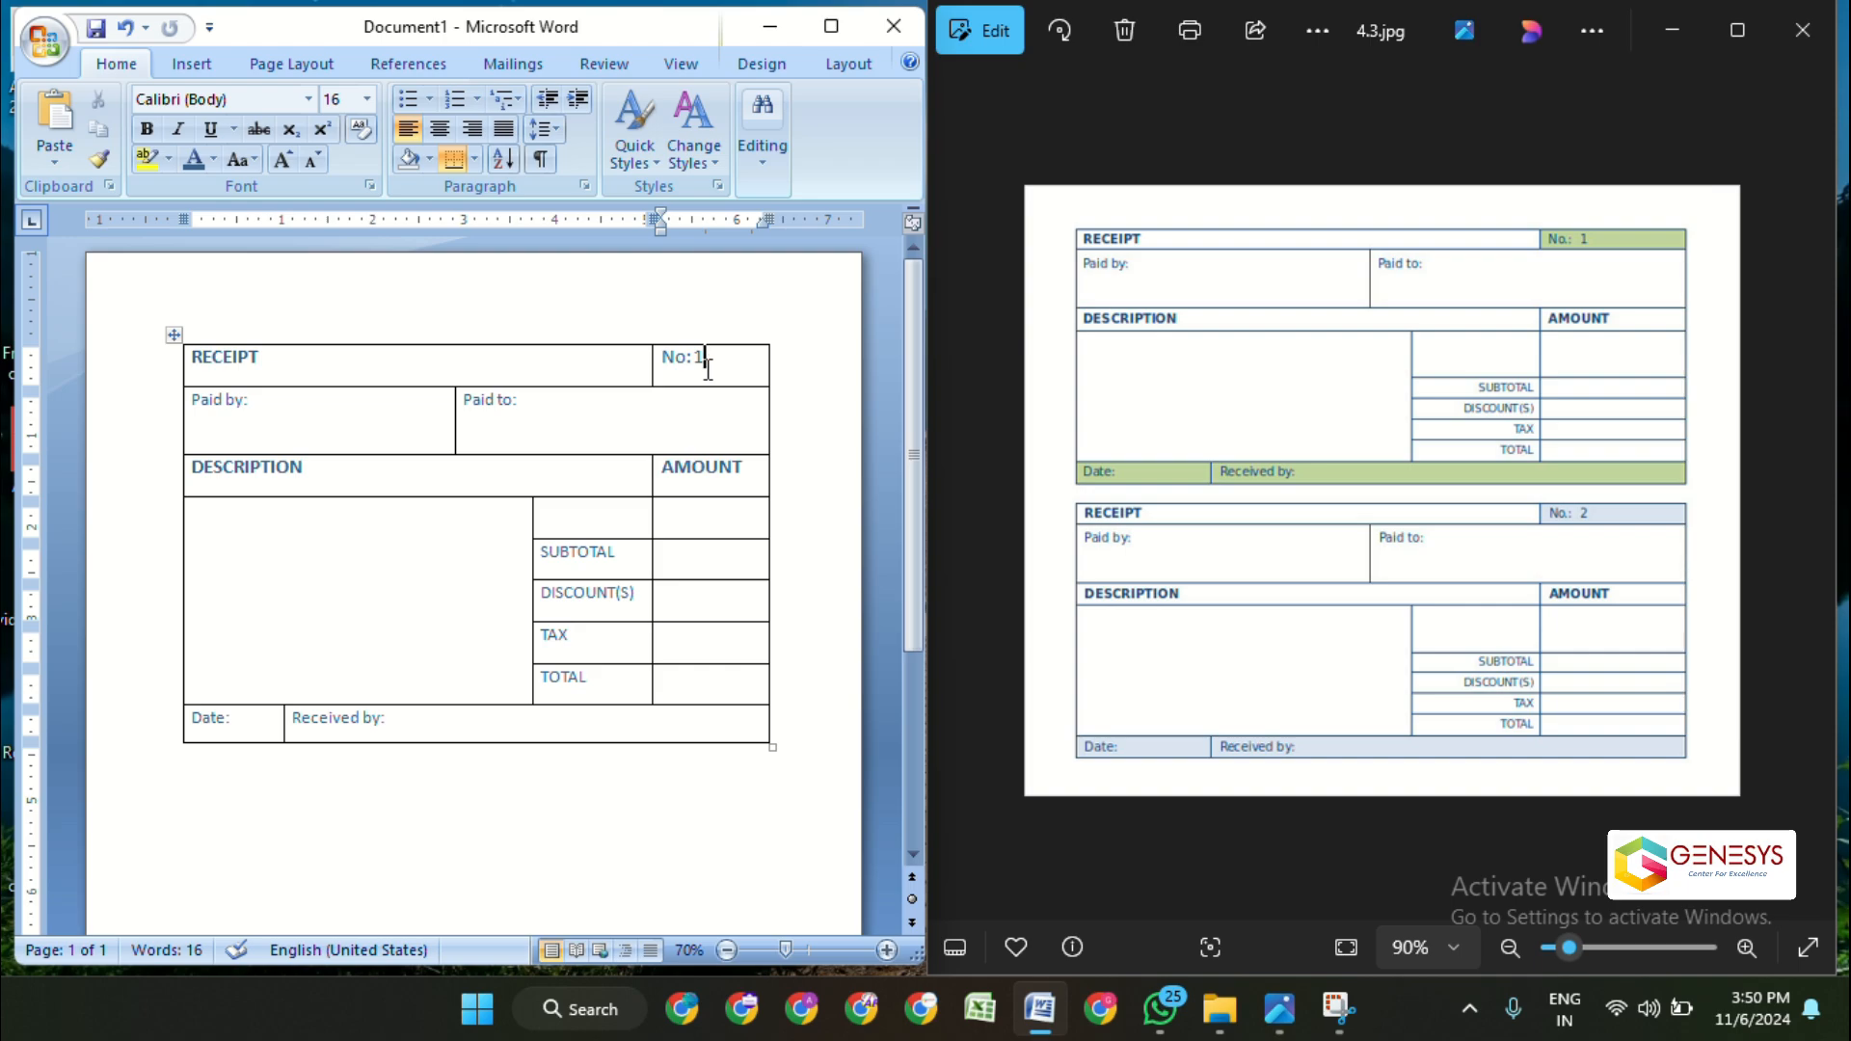
{"action": "left_click_drag", "start_coordinate": [707, 364], "coordinate": [662, 361]}
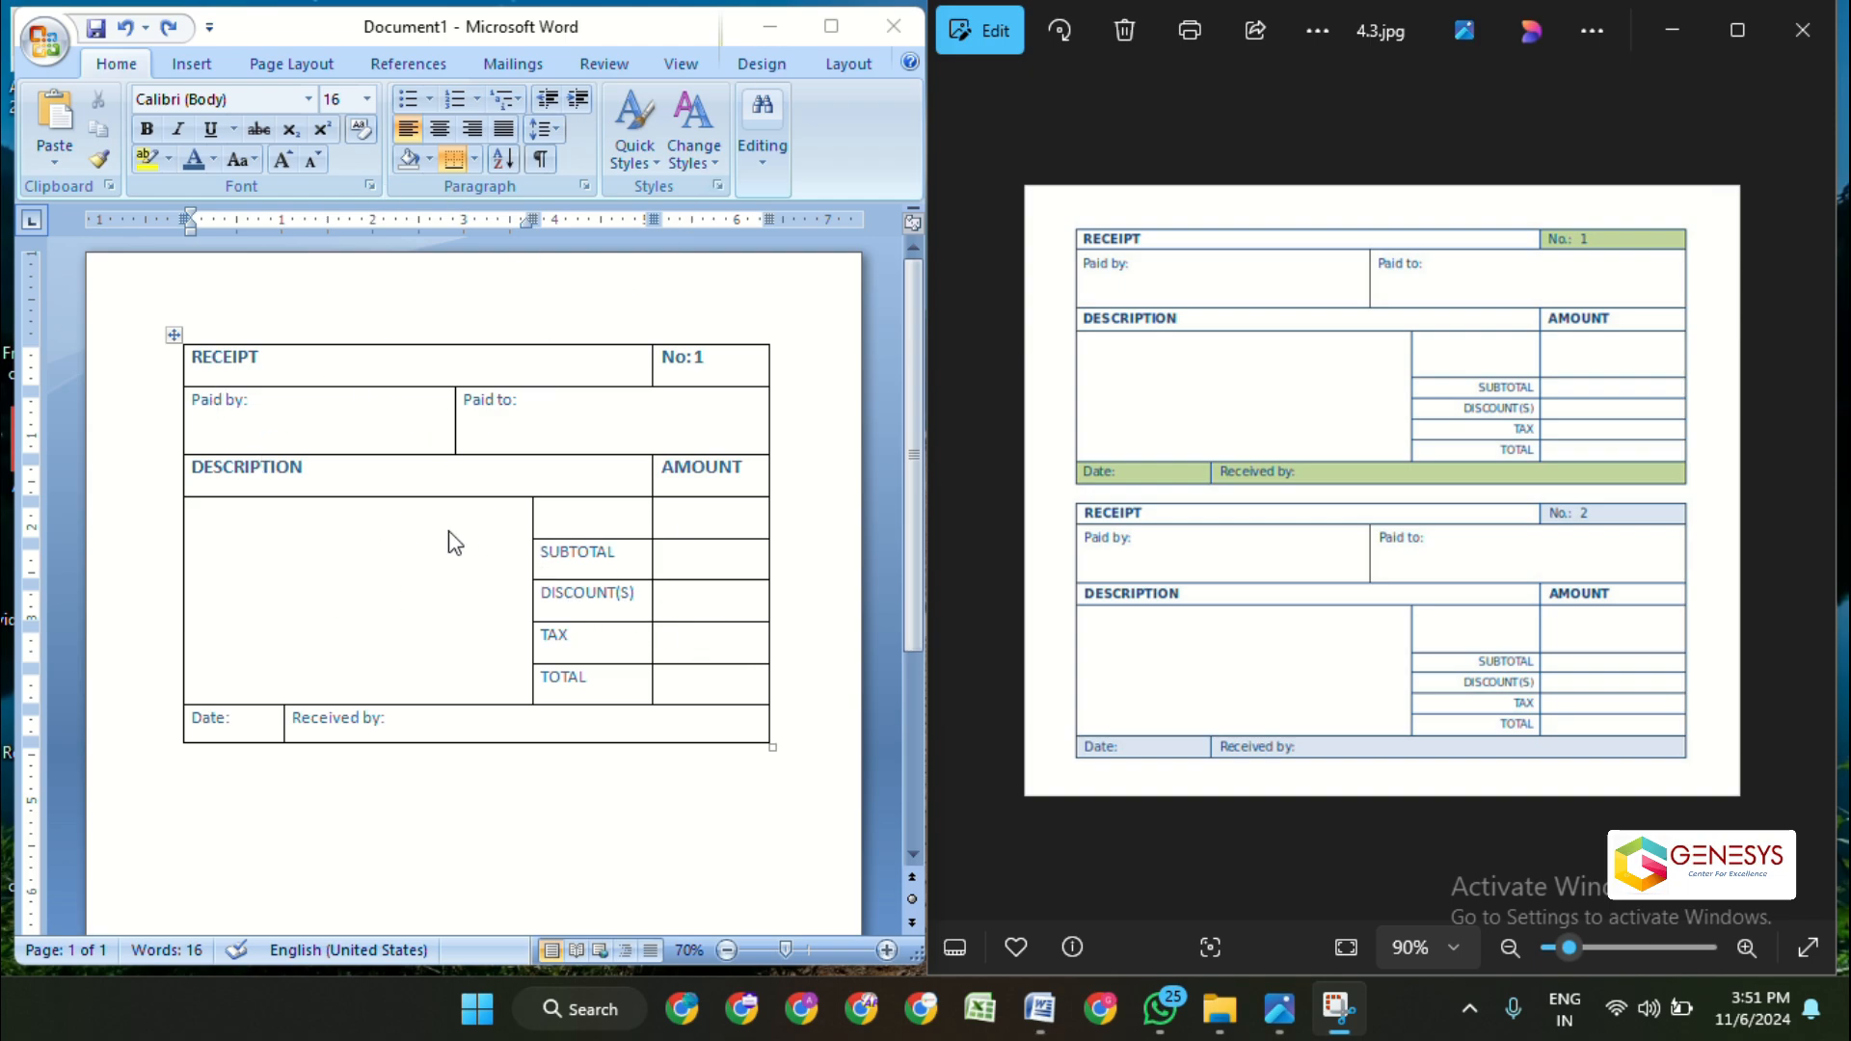
- Change the color of all borders of the whole table to a darker shade of the theme blue
{"action": "left_click", "coordinate": [174, 337]}
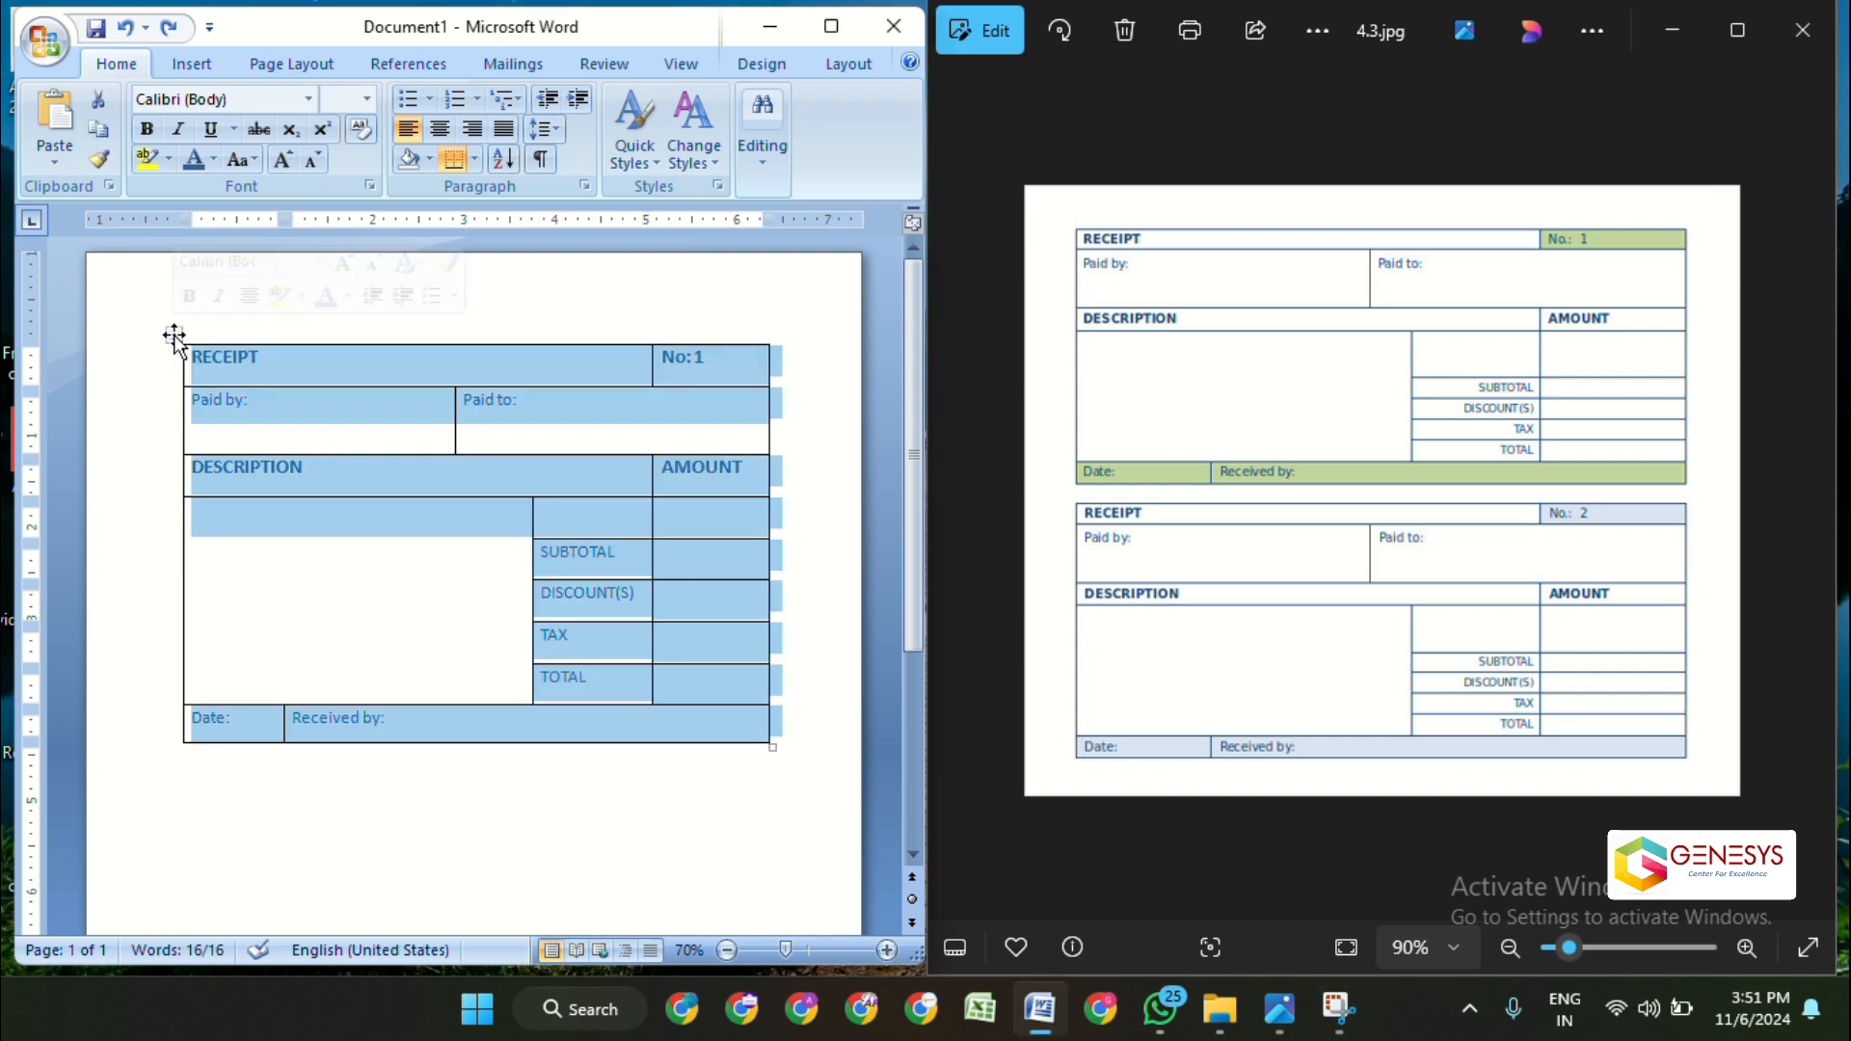
{"action": "left_click", "coordinate": [733, 63]}
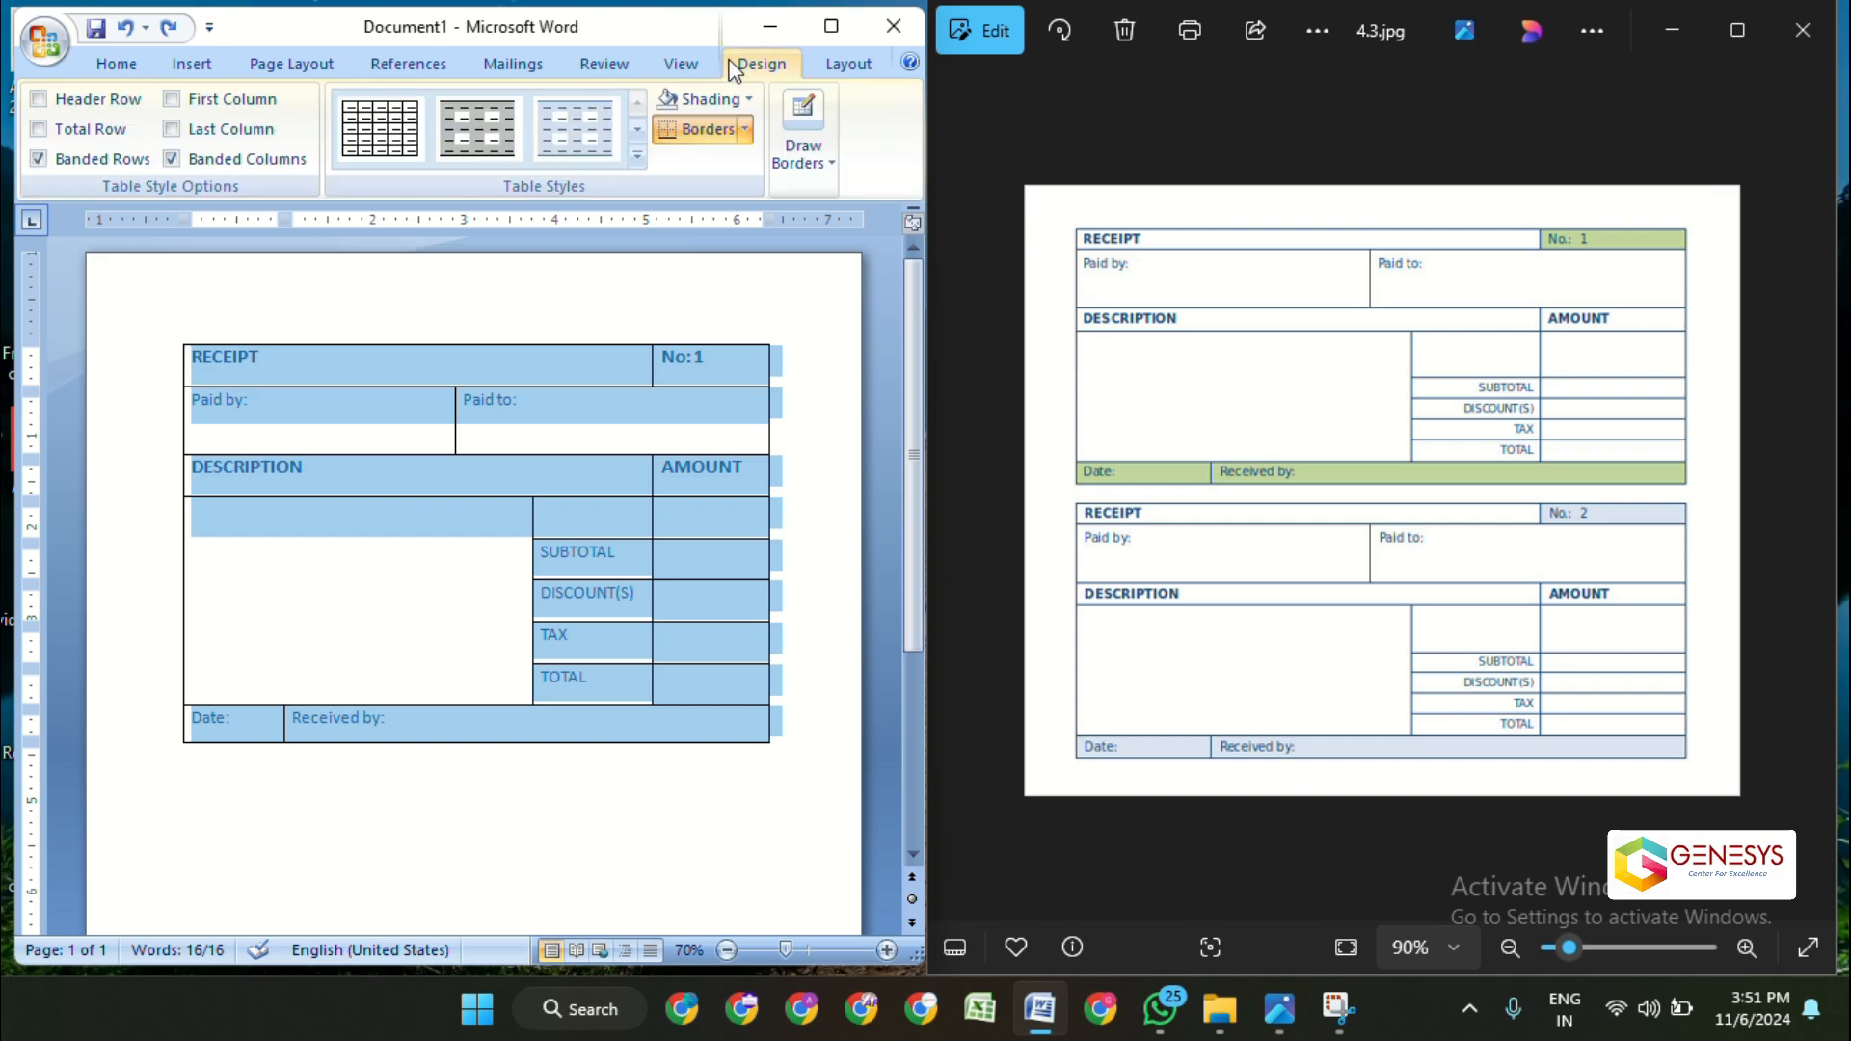
{"action": "left_click", "coordinate": [744, 129]}
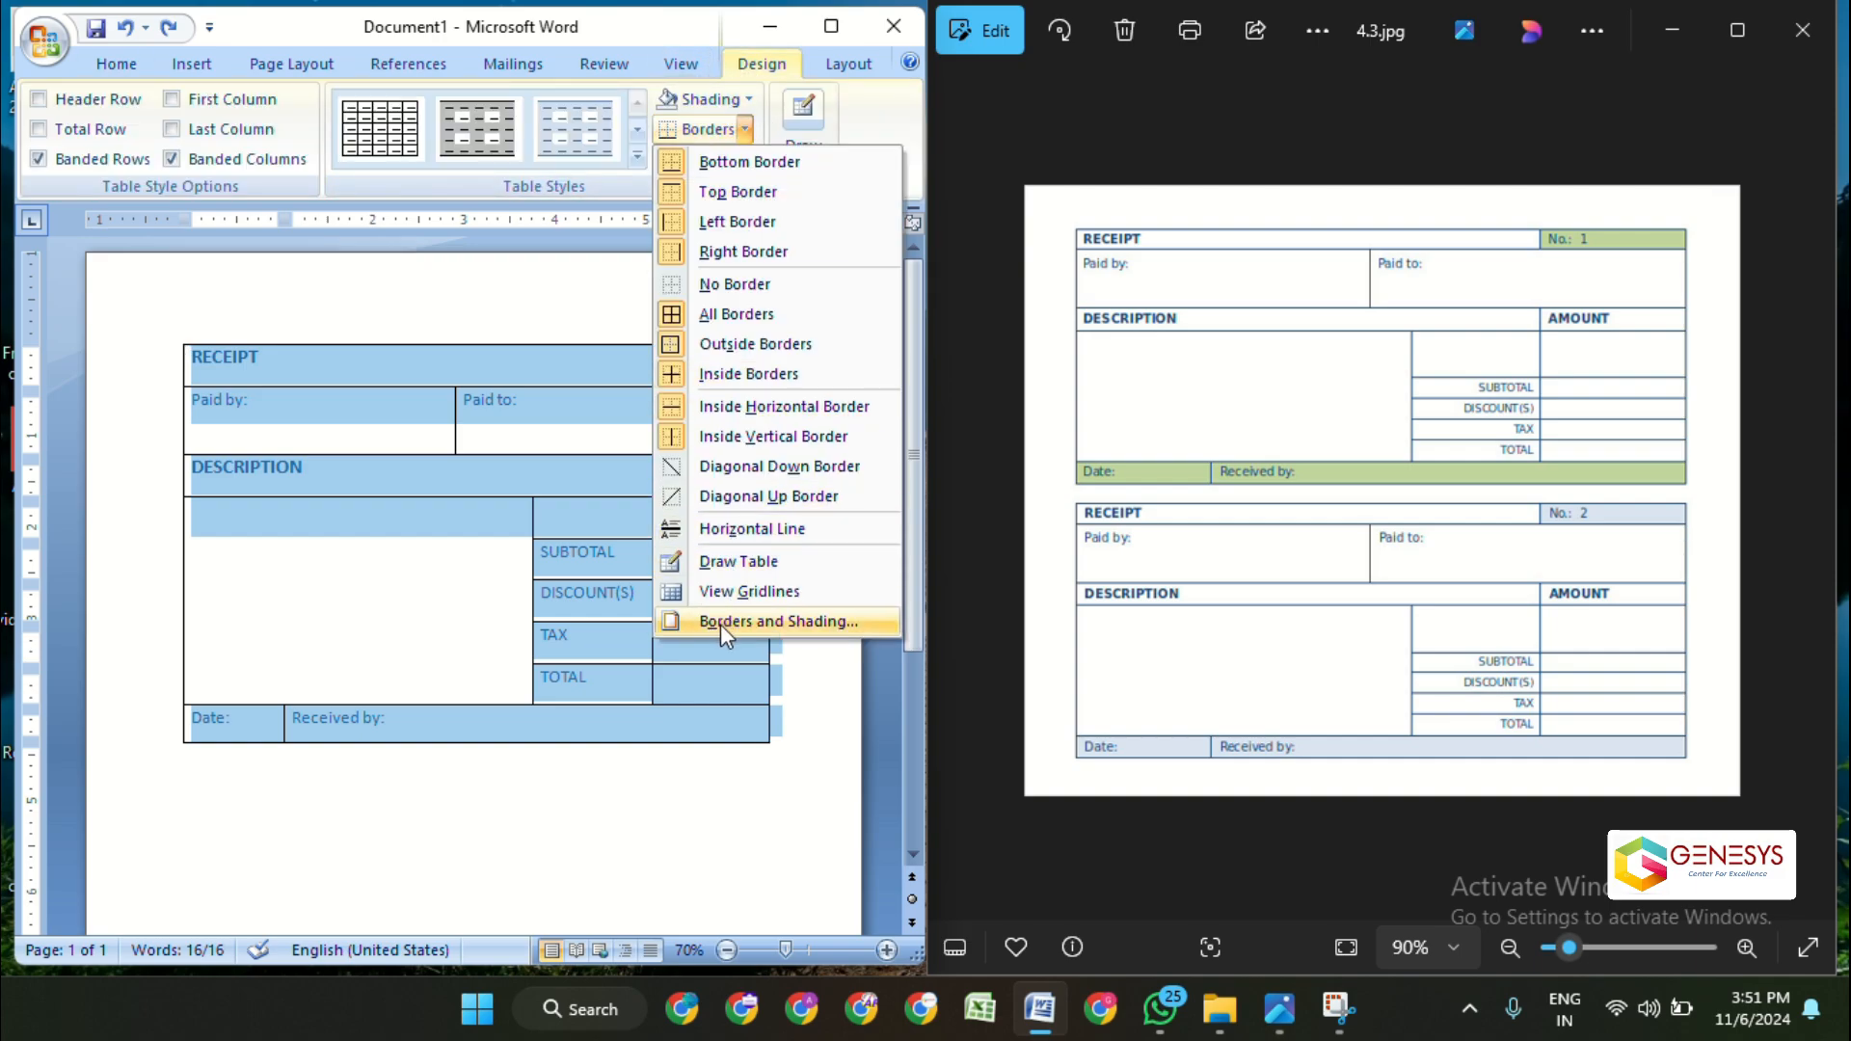
{"action": "left_click", "coordinate": [770, 620]}
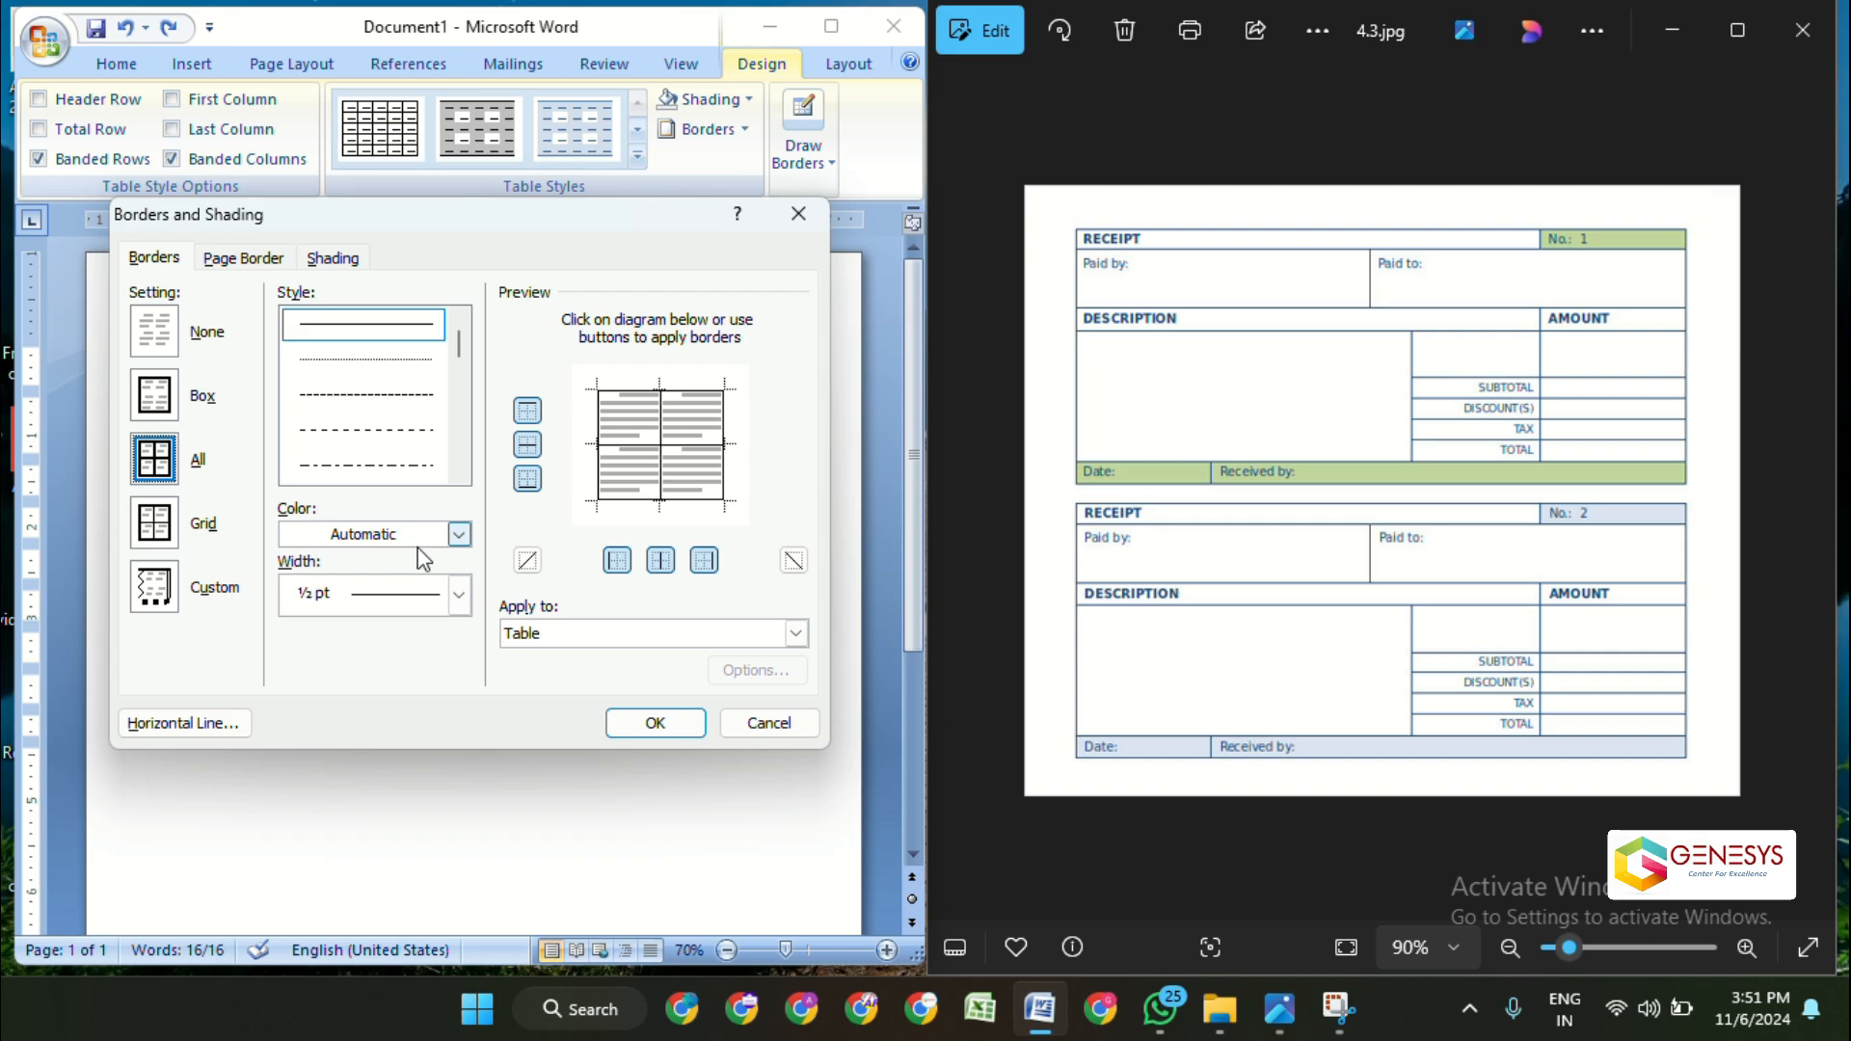
{"action": "left_click", "coordinate": [459, 534]}
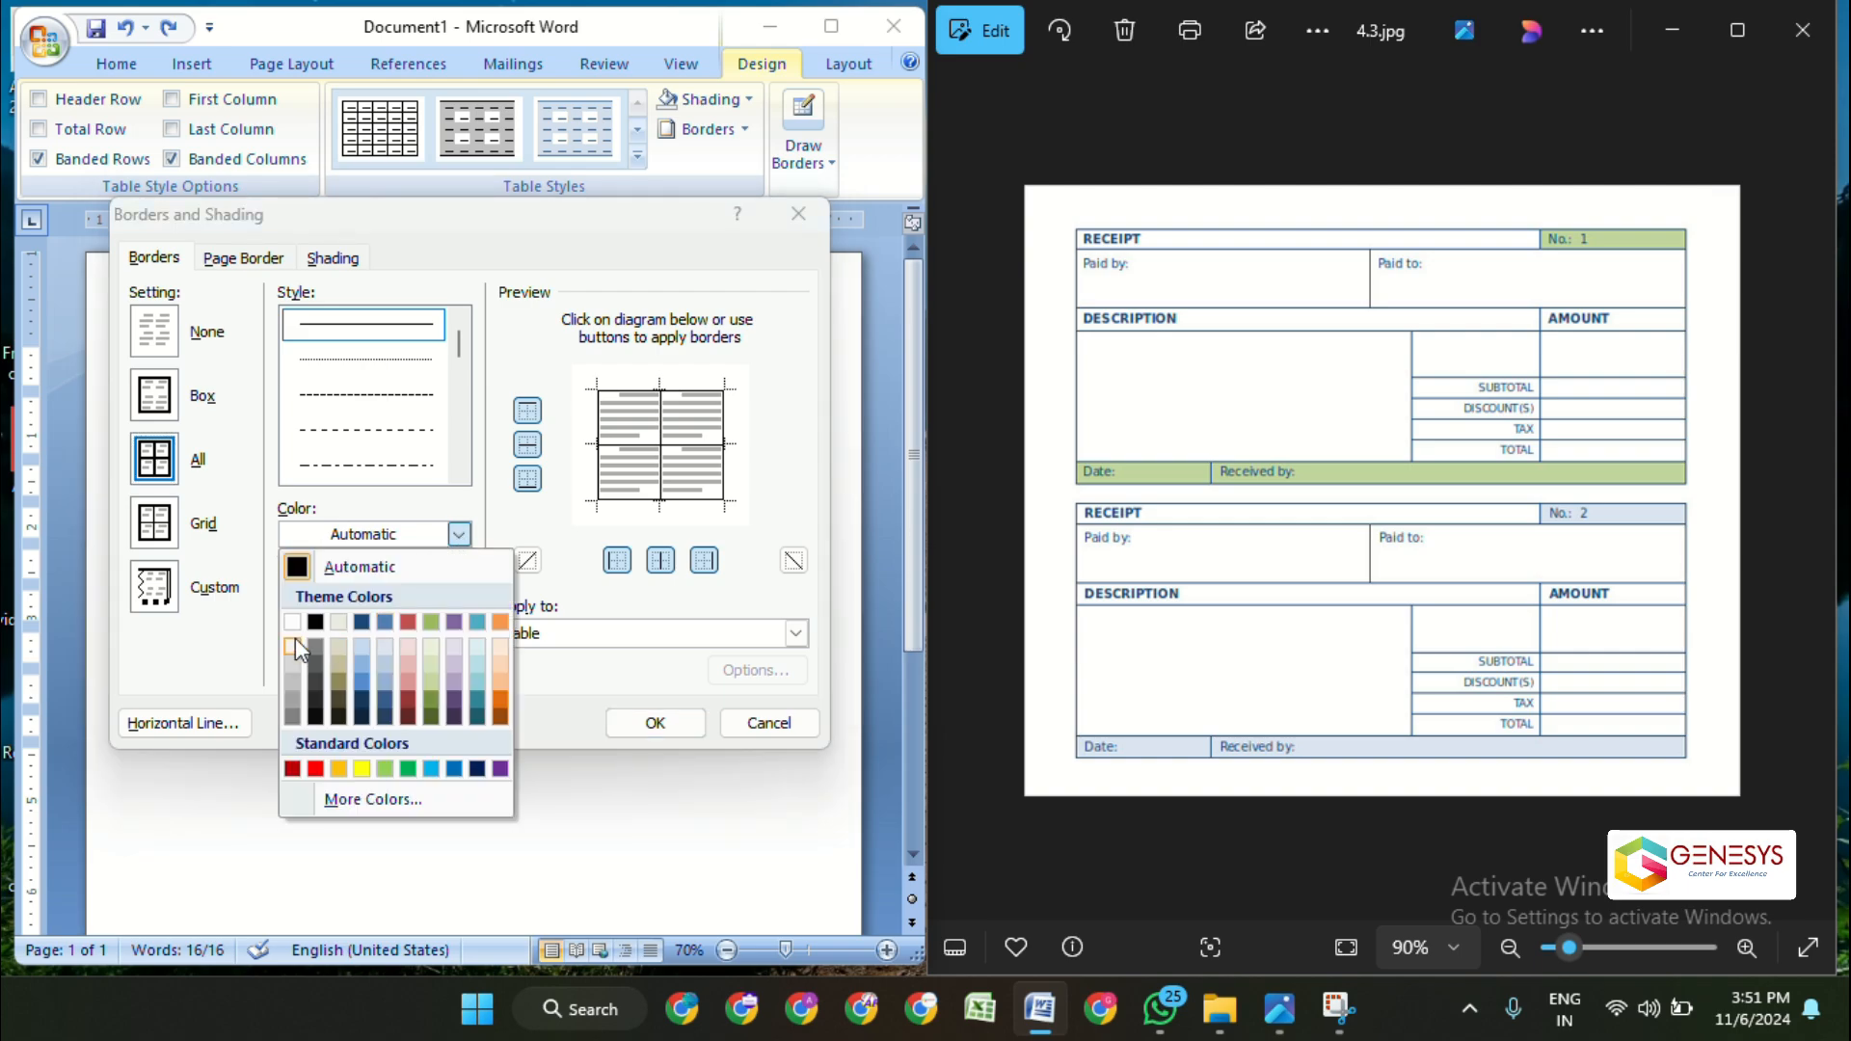
{"action": "left_click", "coordinate": [383, 702]}
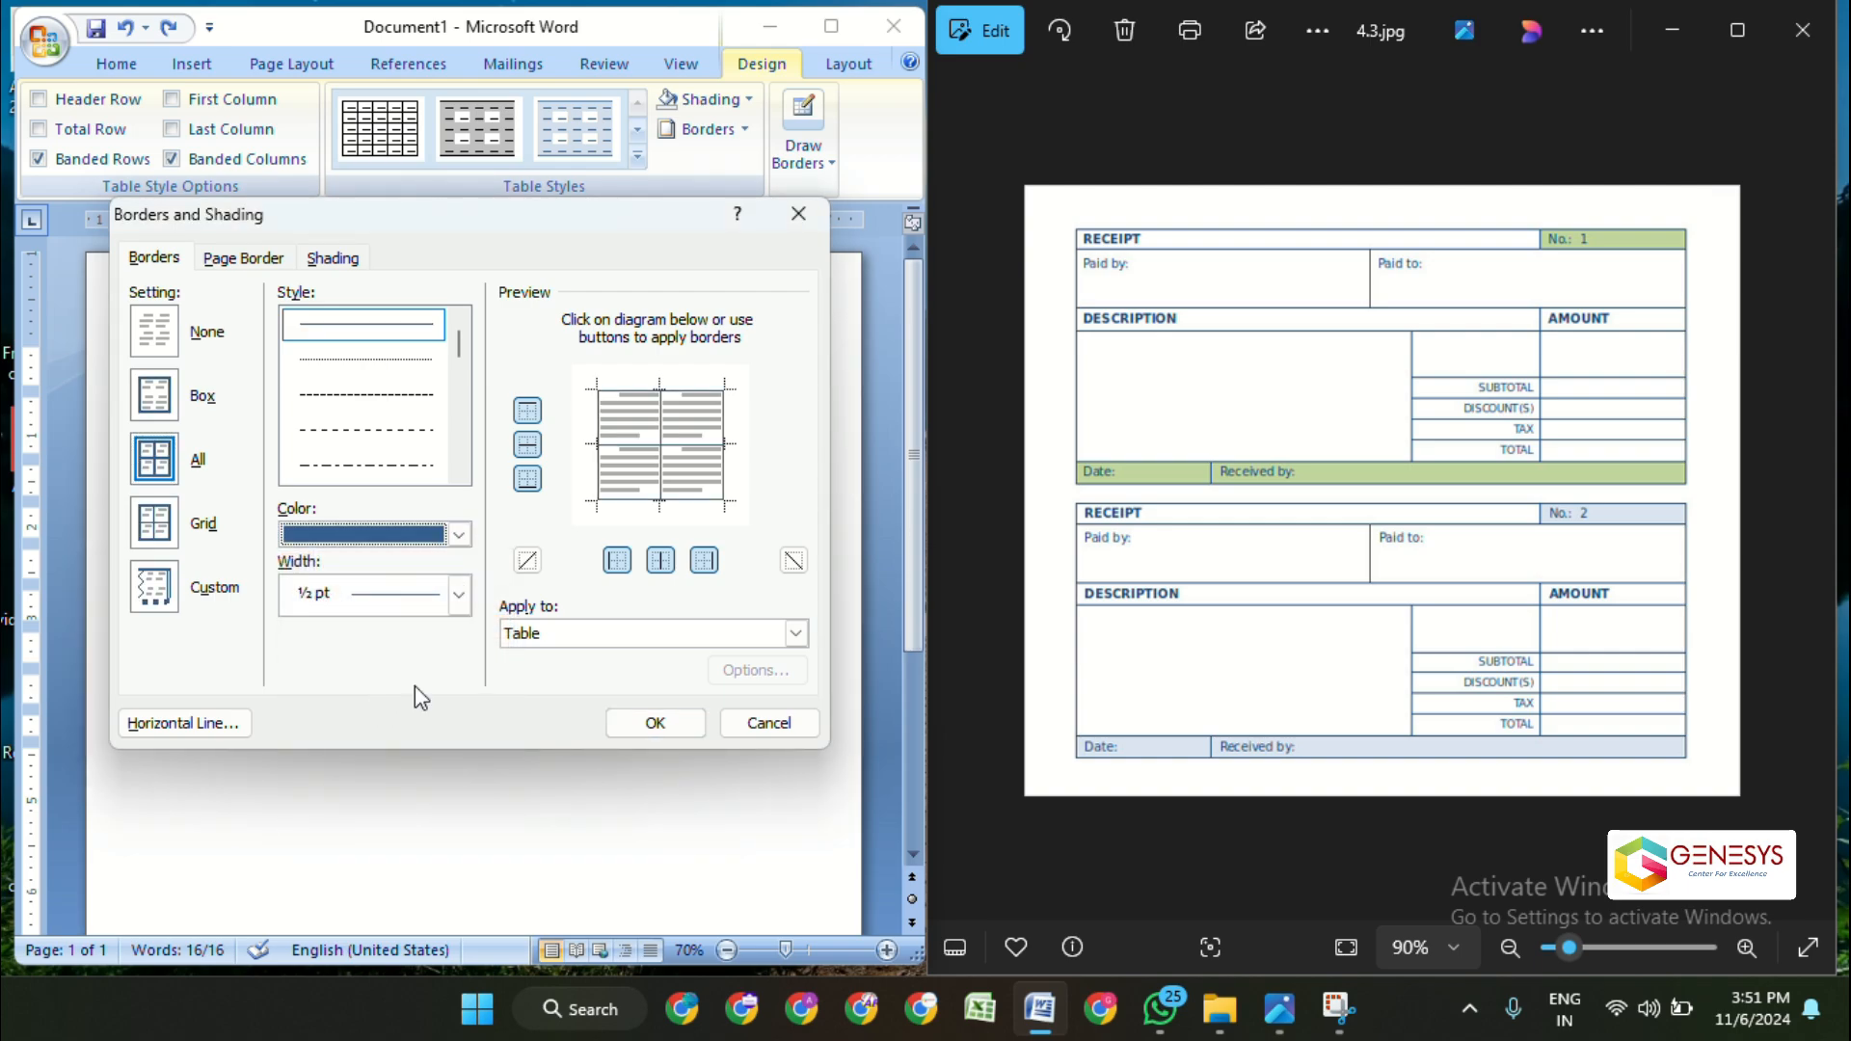
{"action": "left_click", "coordinate": [654, 723]}
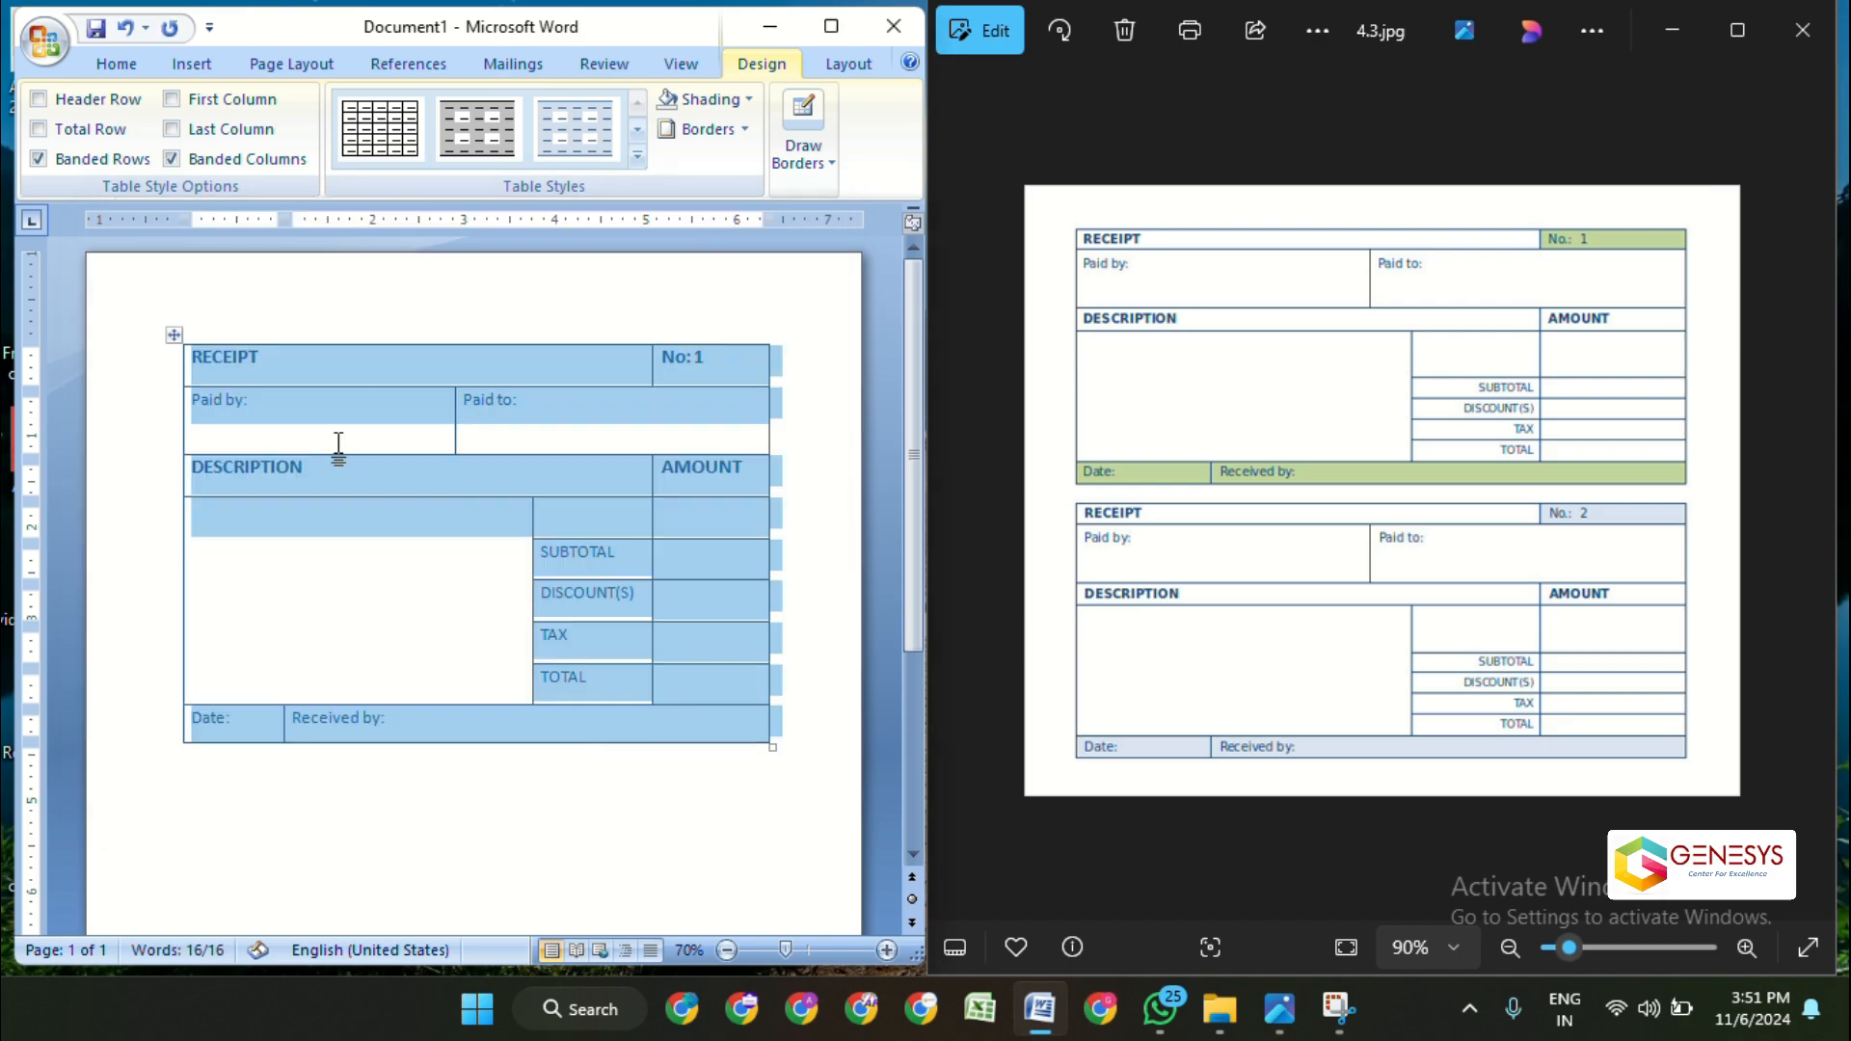
- Shade the "No: 1" cell in the first row with the standard light green
{"action": "left_click", "coordinate": [681, 797]}
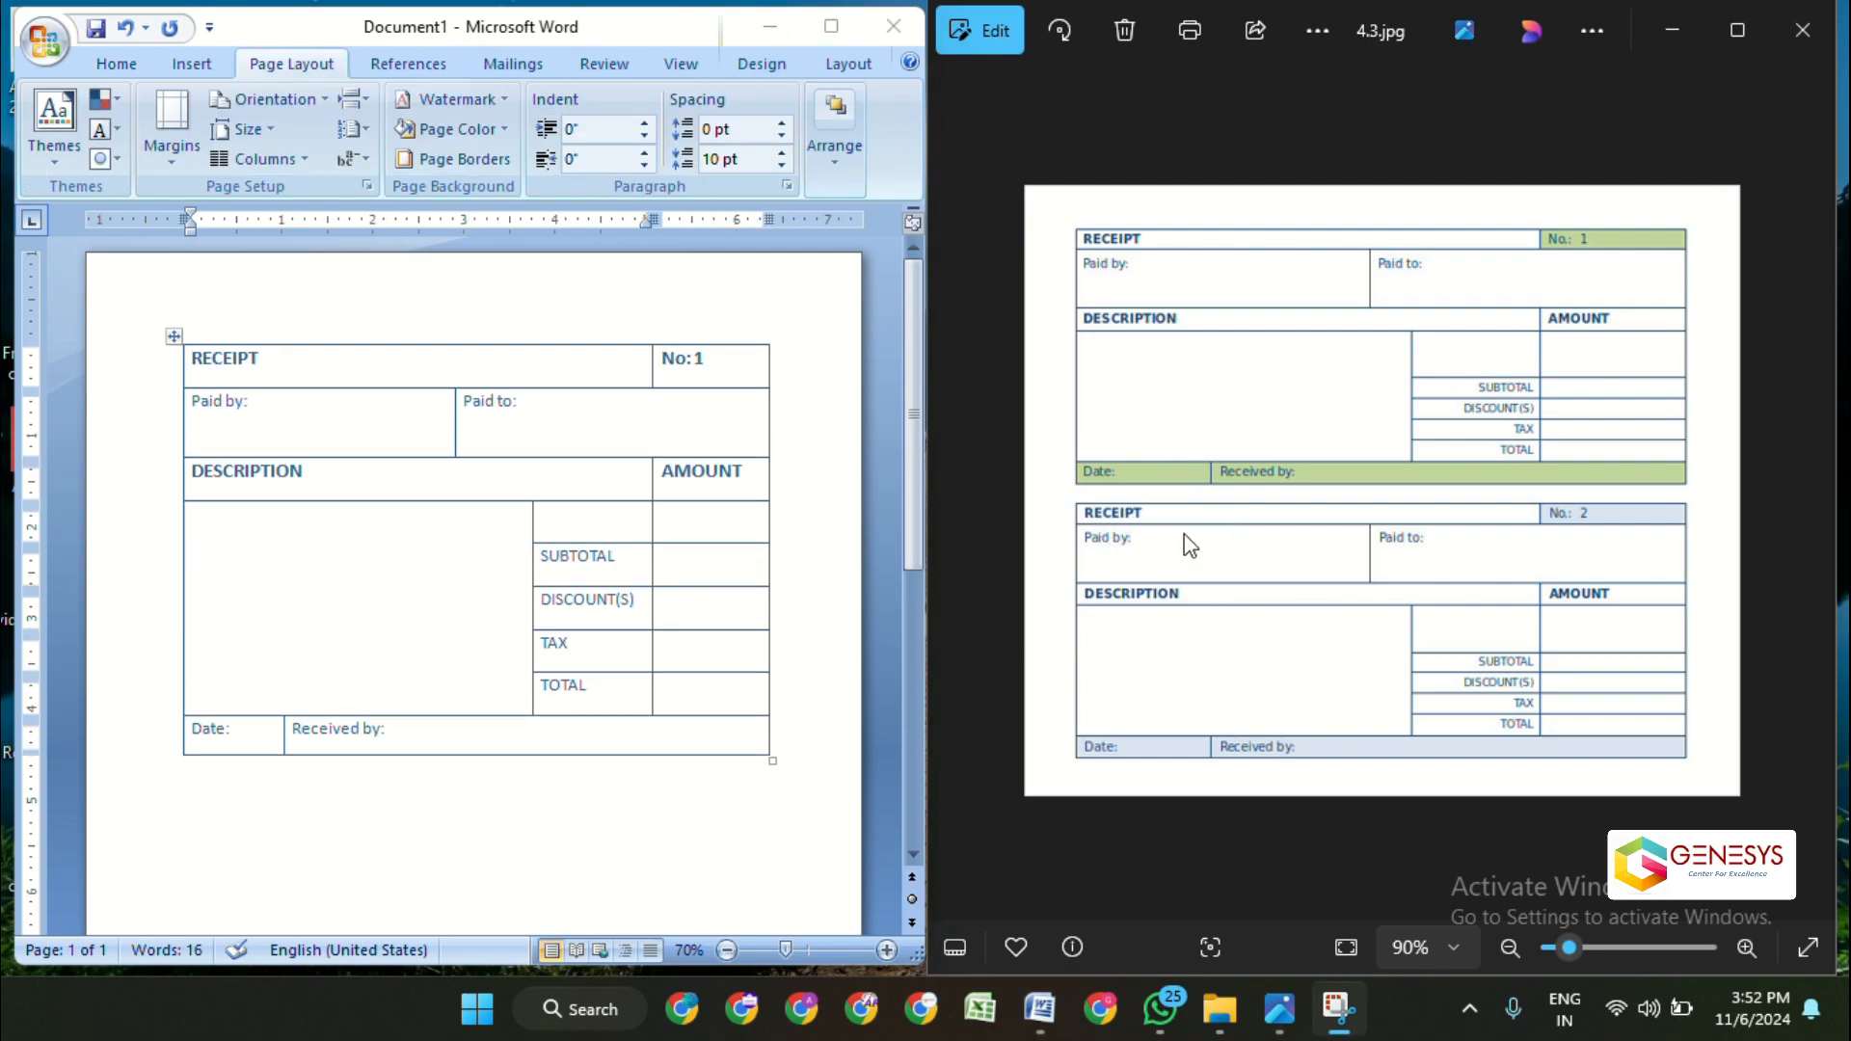
{"action": "left_click", "coordinate": [694, 370]}
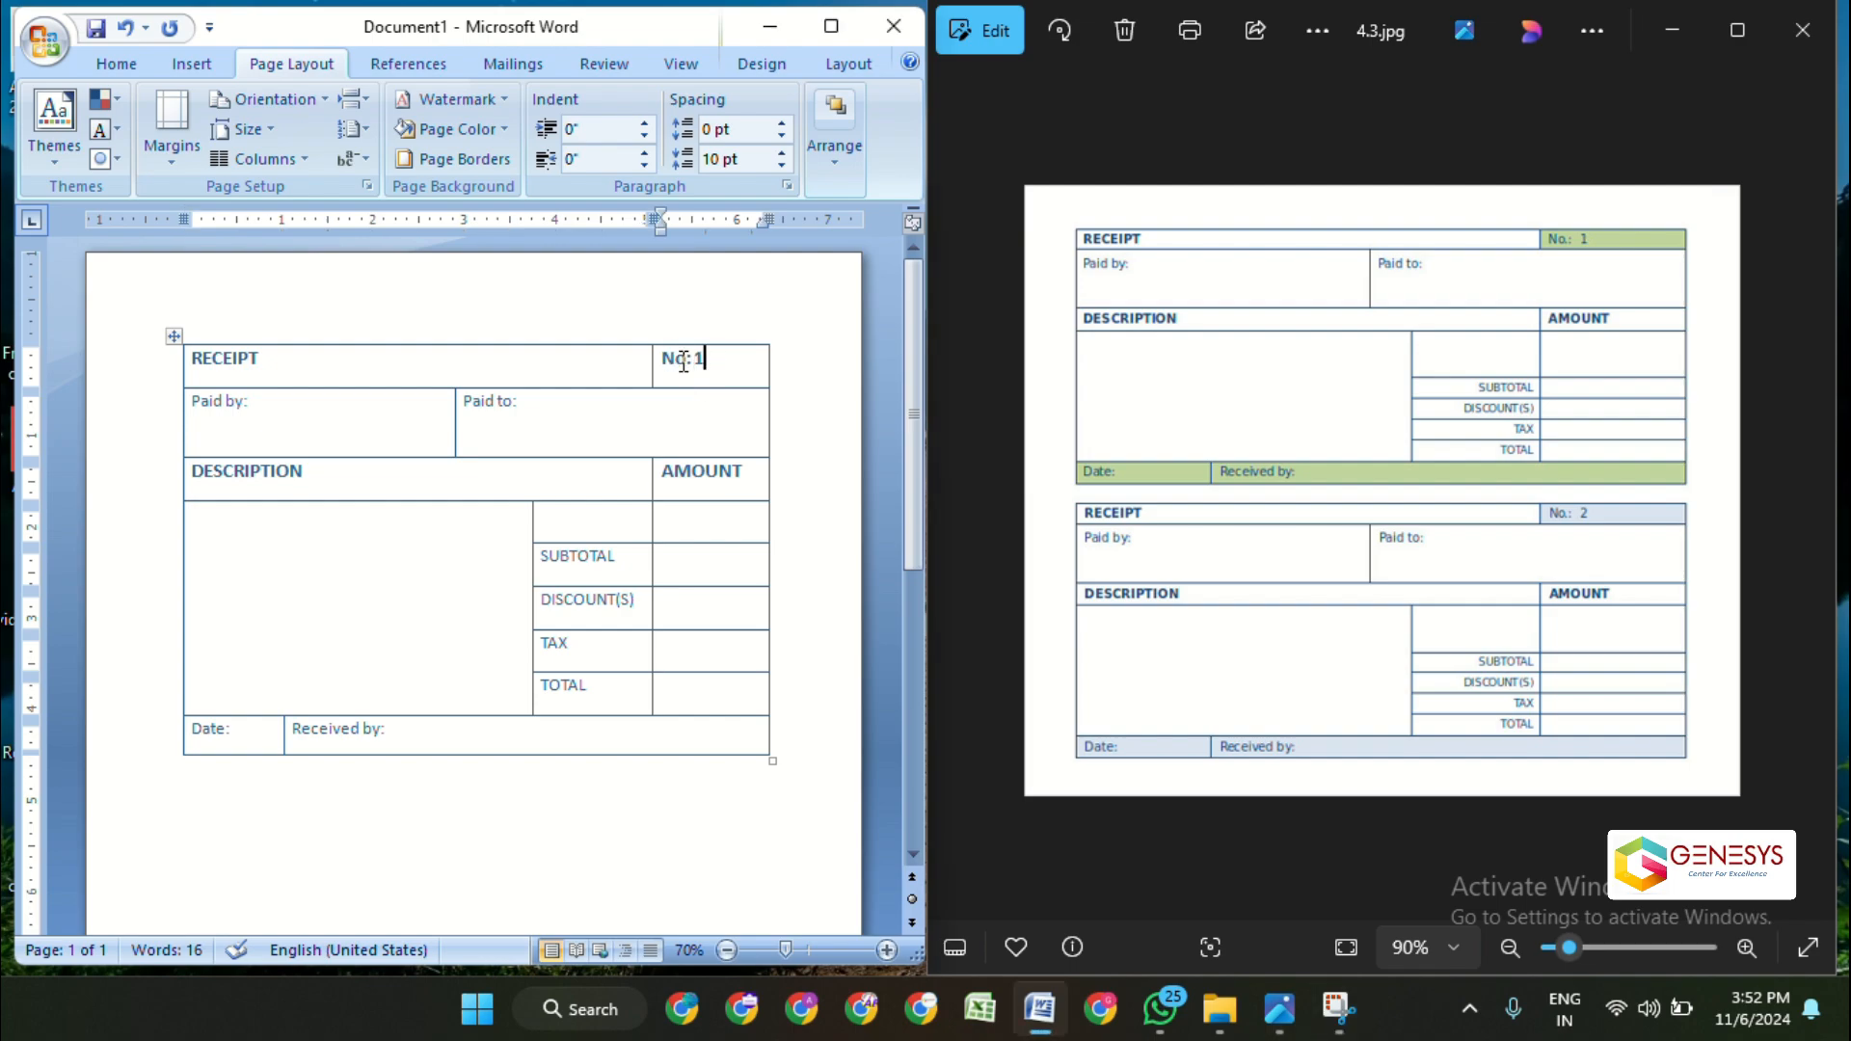
{"action": "triple_click", "coordinate": [680, 374]}
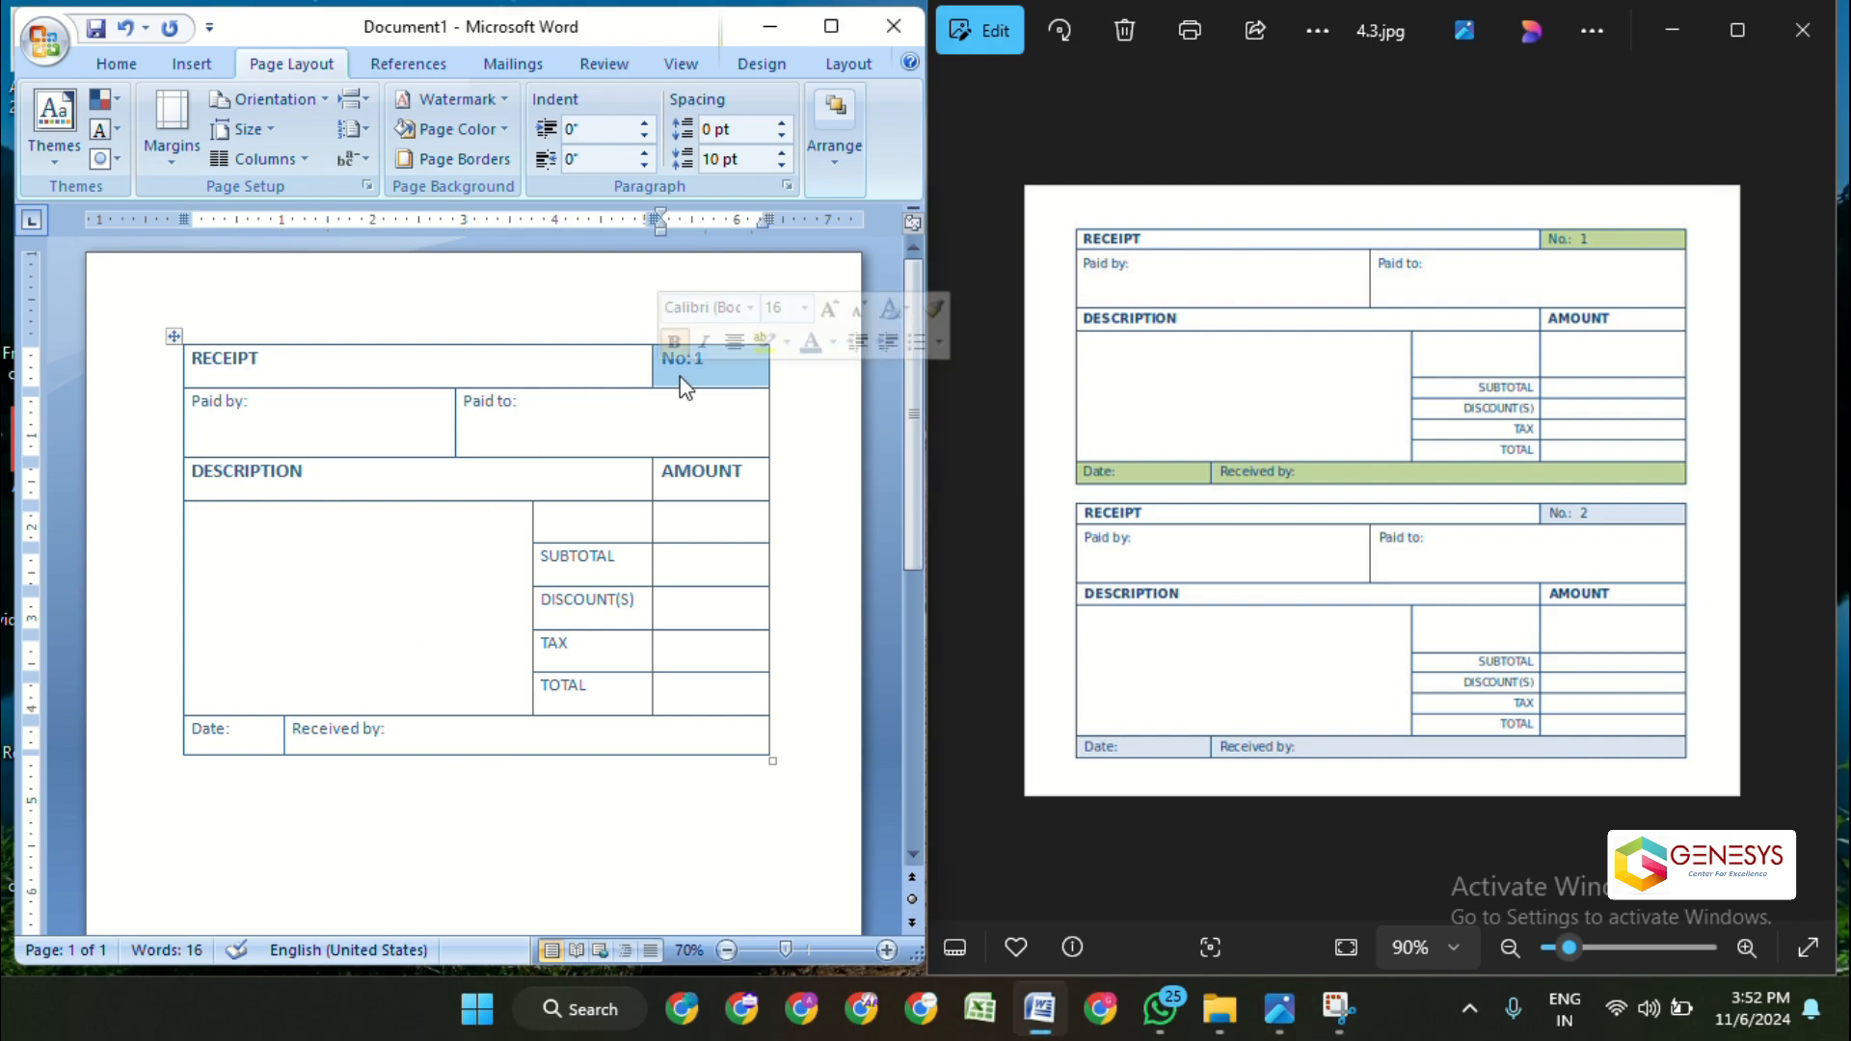
{"action": "left_click", "coordinate": [124, 64]}
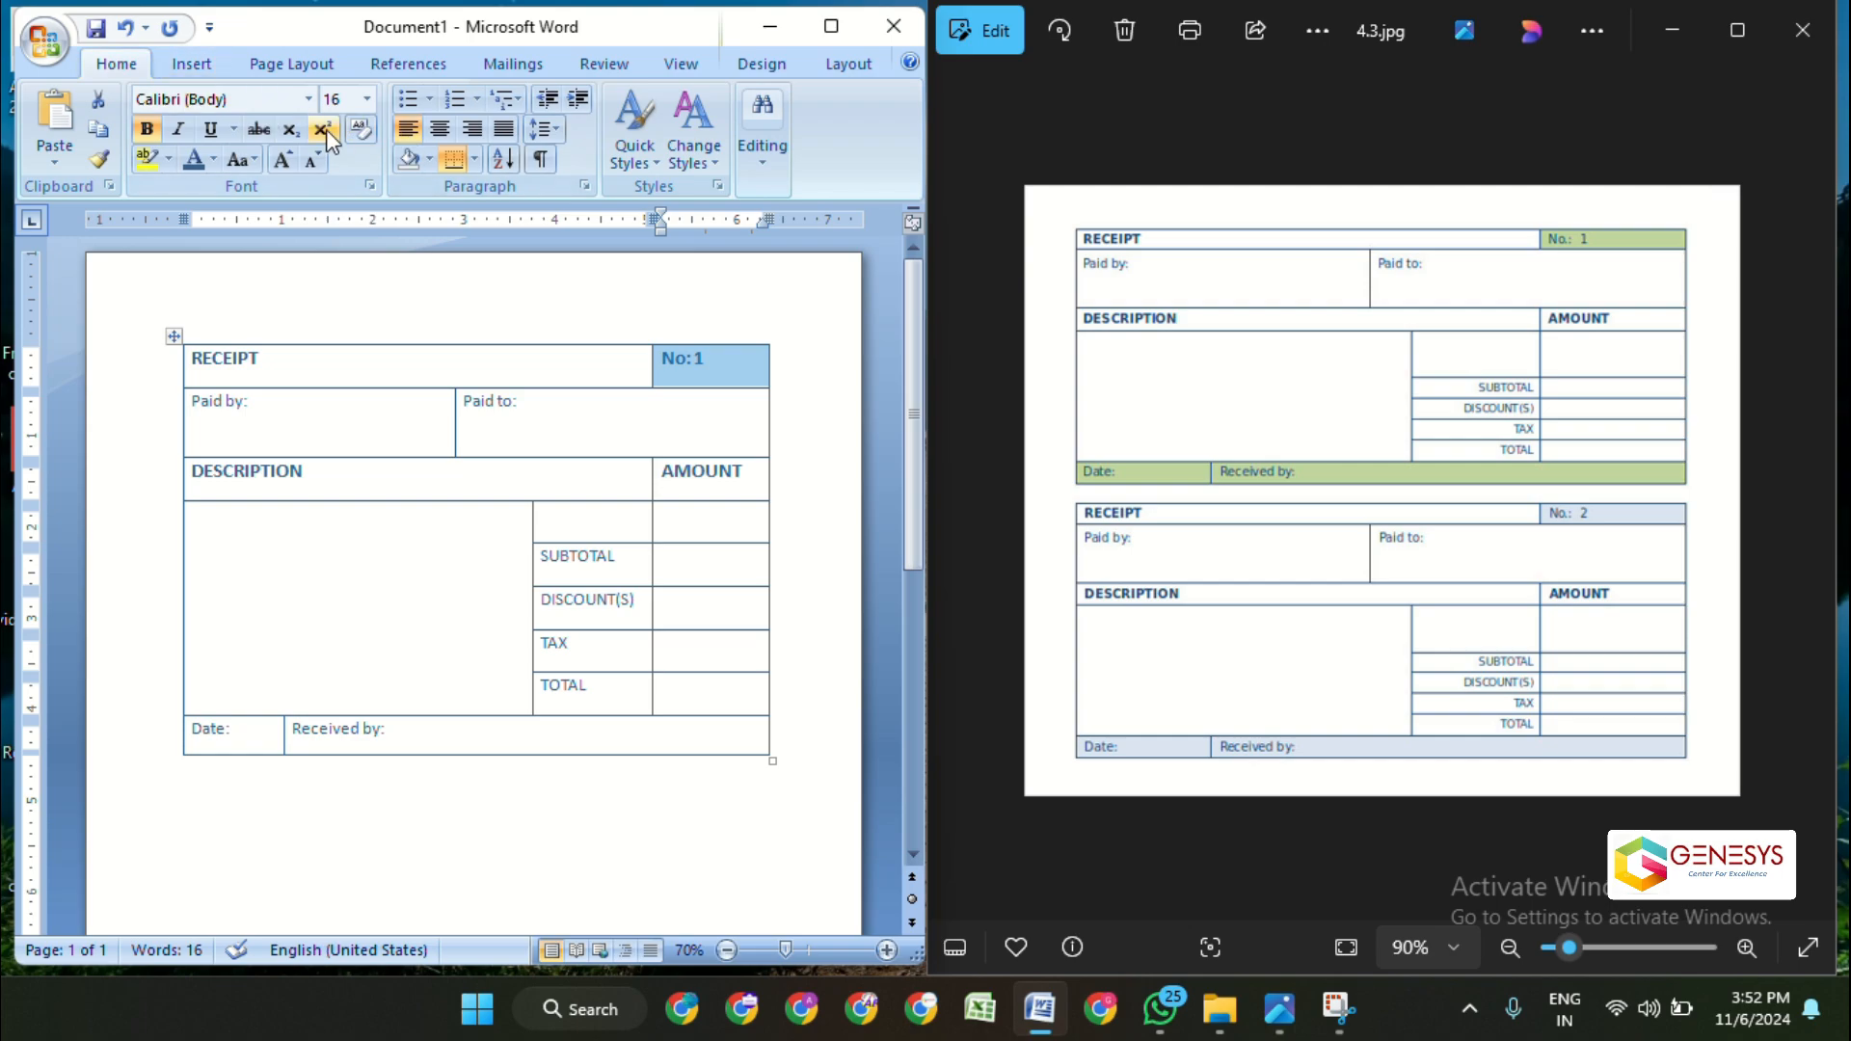
{"action": "left_click", "coordinate": [430, 160]}
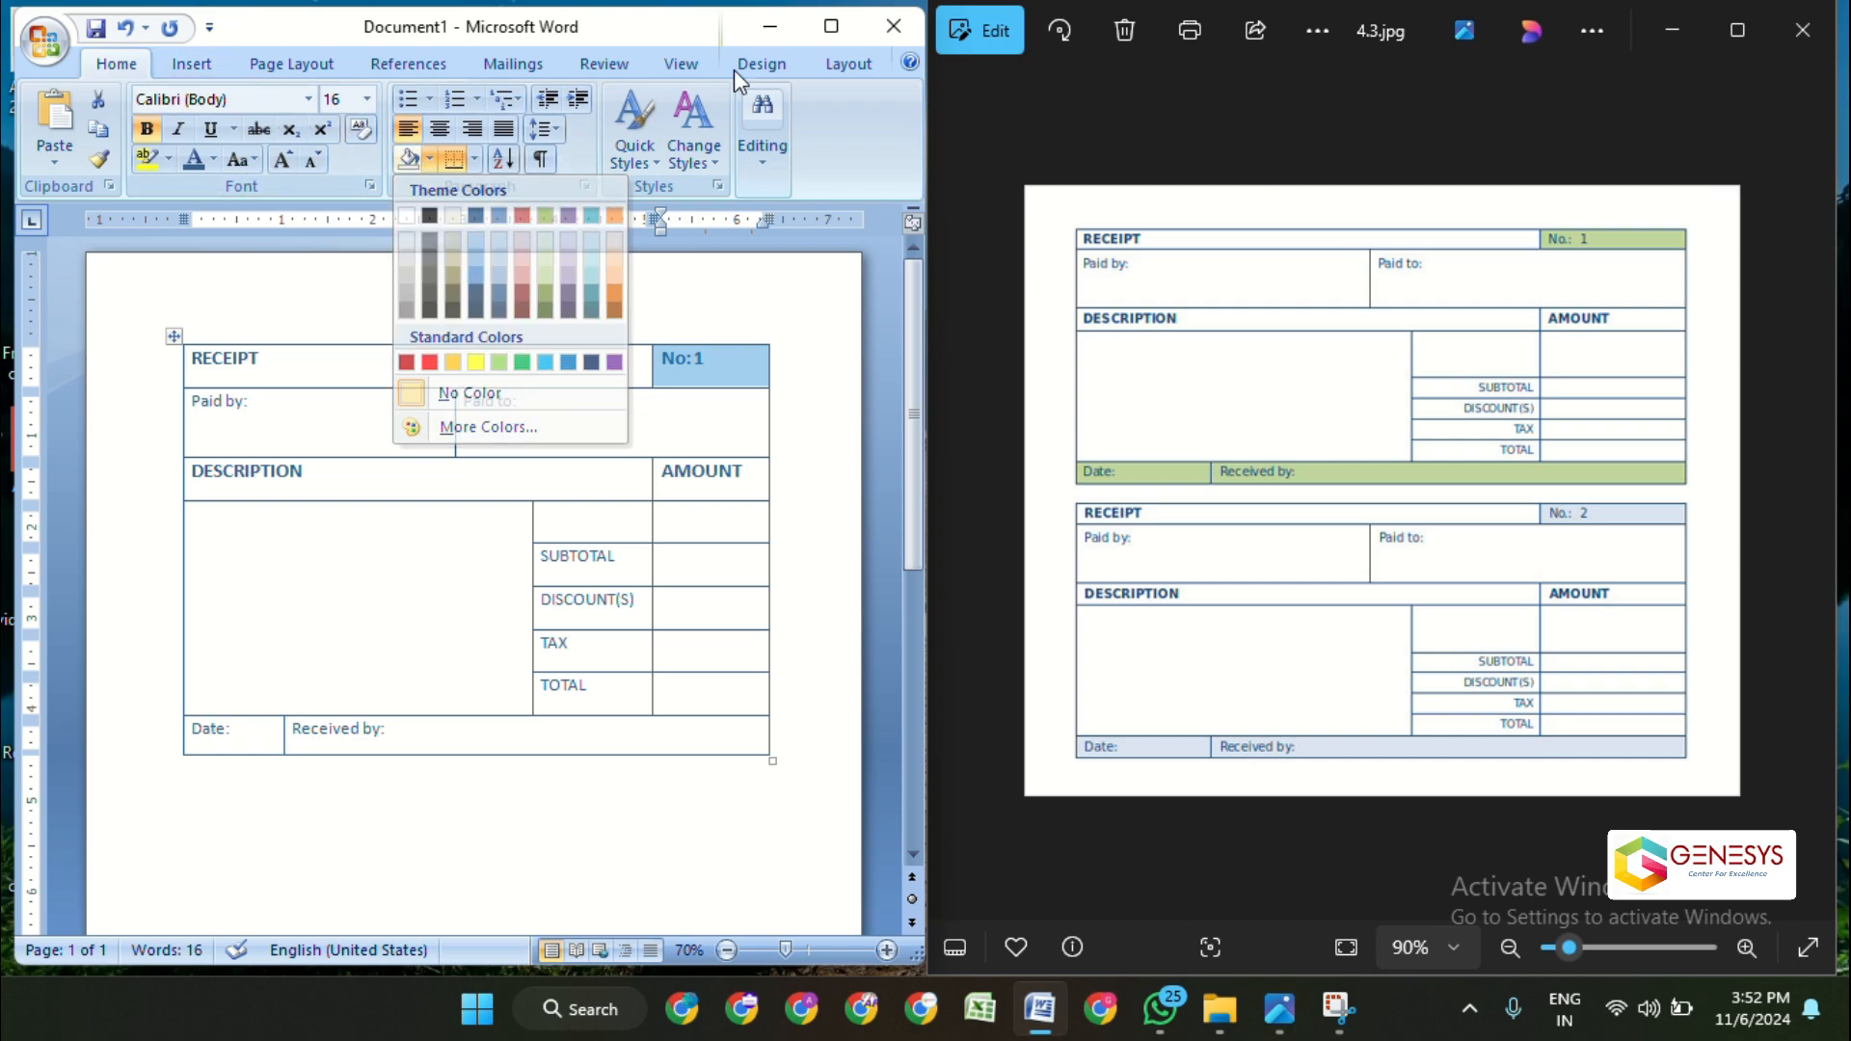
{"action": "left_click", "coordinate": [760, 65]}
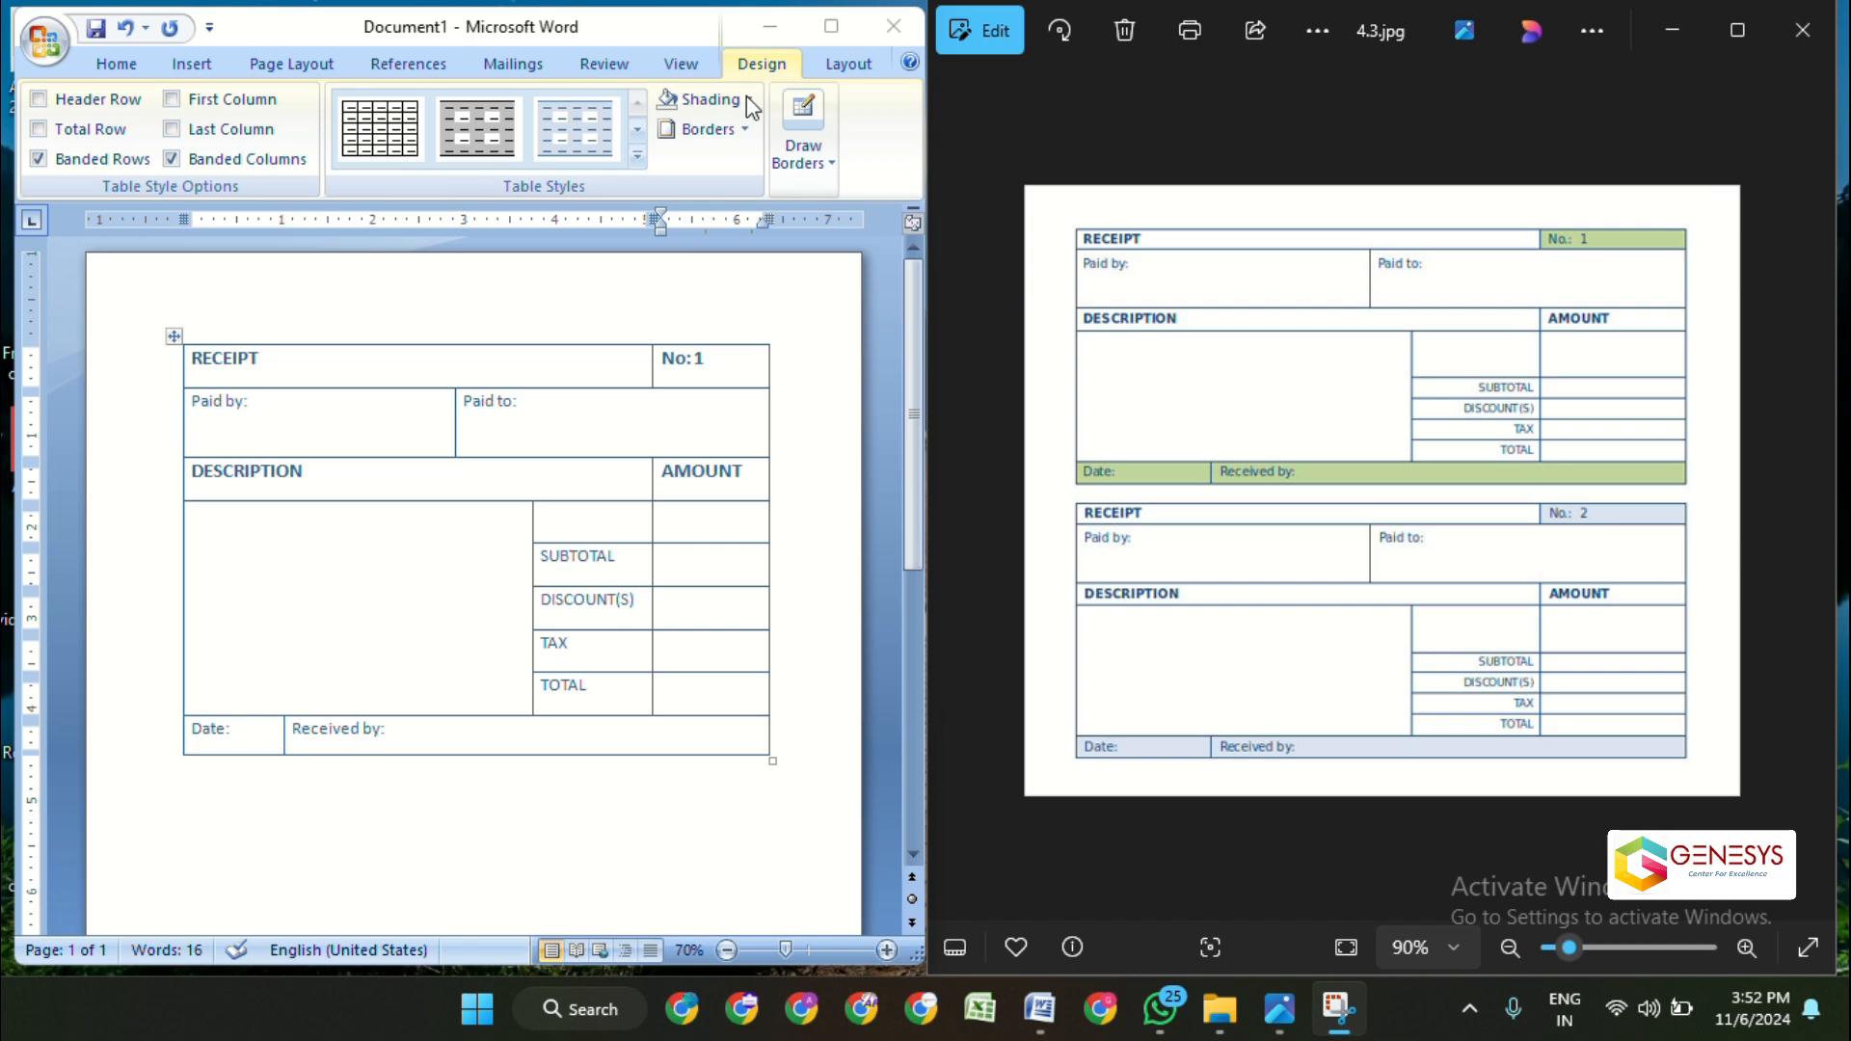
{"action": "left_click", "coordinate": [748, 101]}
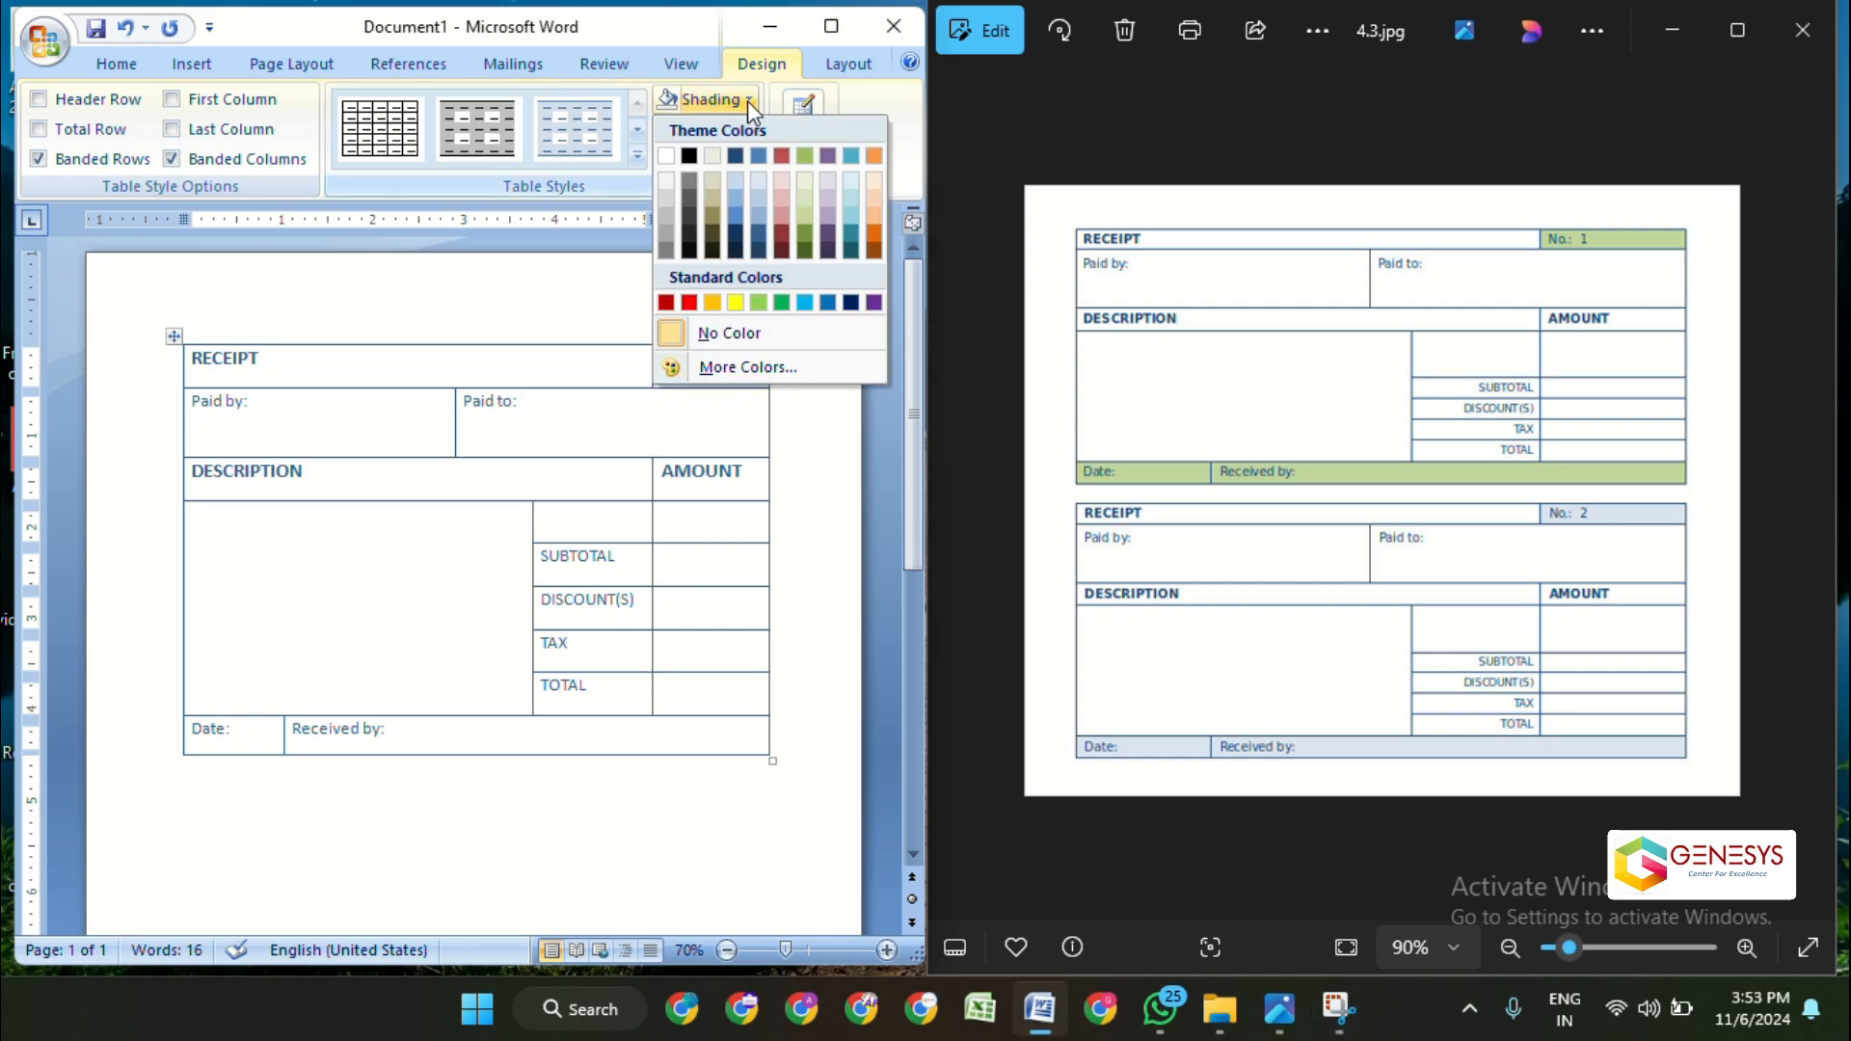
{"action": "left_click", "coordinate": [759, 304]}
- Shade the last row, with "Date:" and "Received by:", and the "No: 1" cell with a lighter tint of the theme olive green
{"action": "left_click_drag", "start_coordinate": [248, 744], "coordinate": [372, 738]}
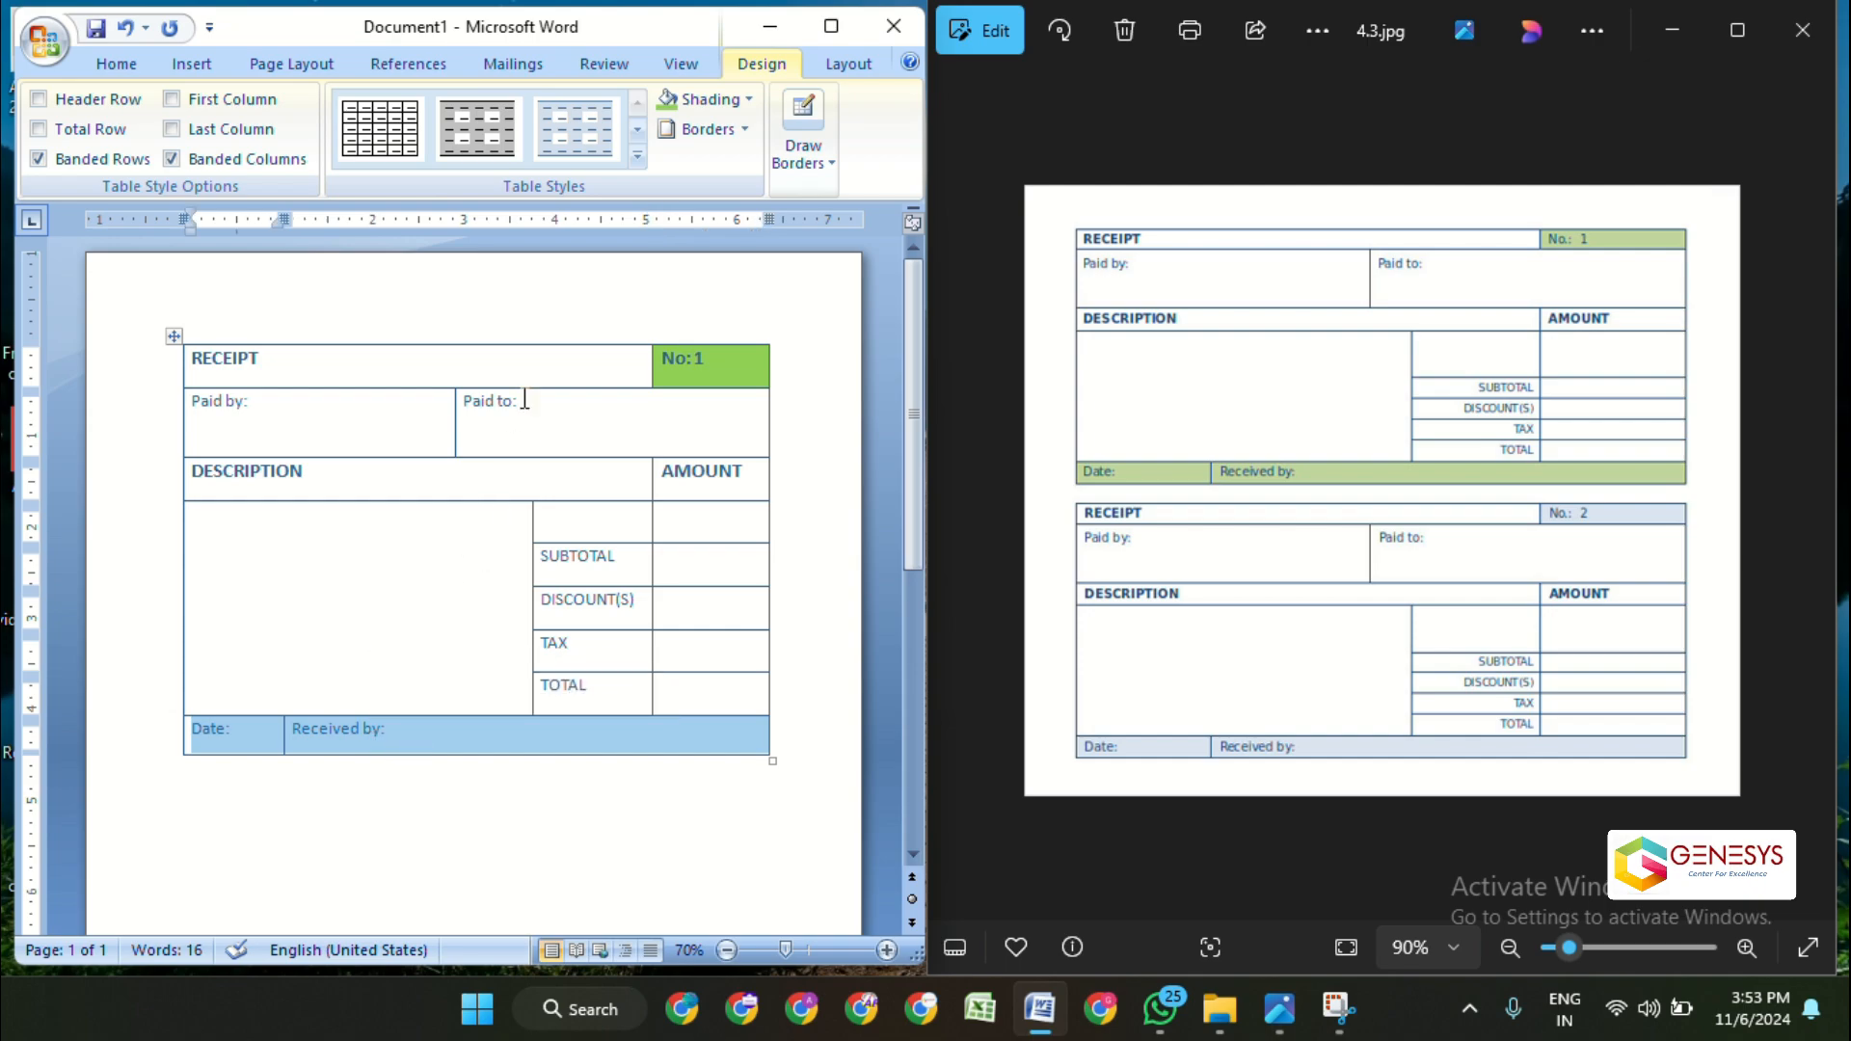
{"action": "left_click", "coordinate": [749, 100]}
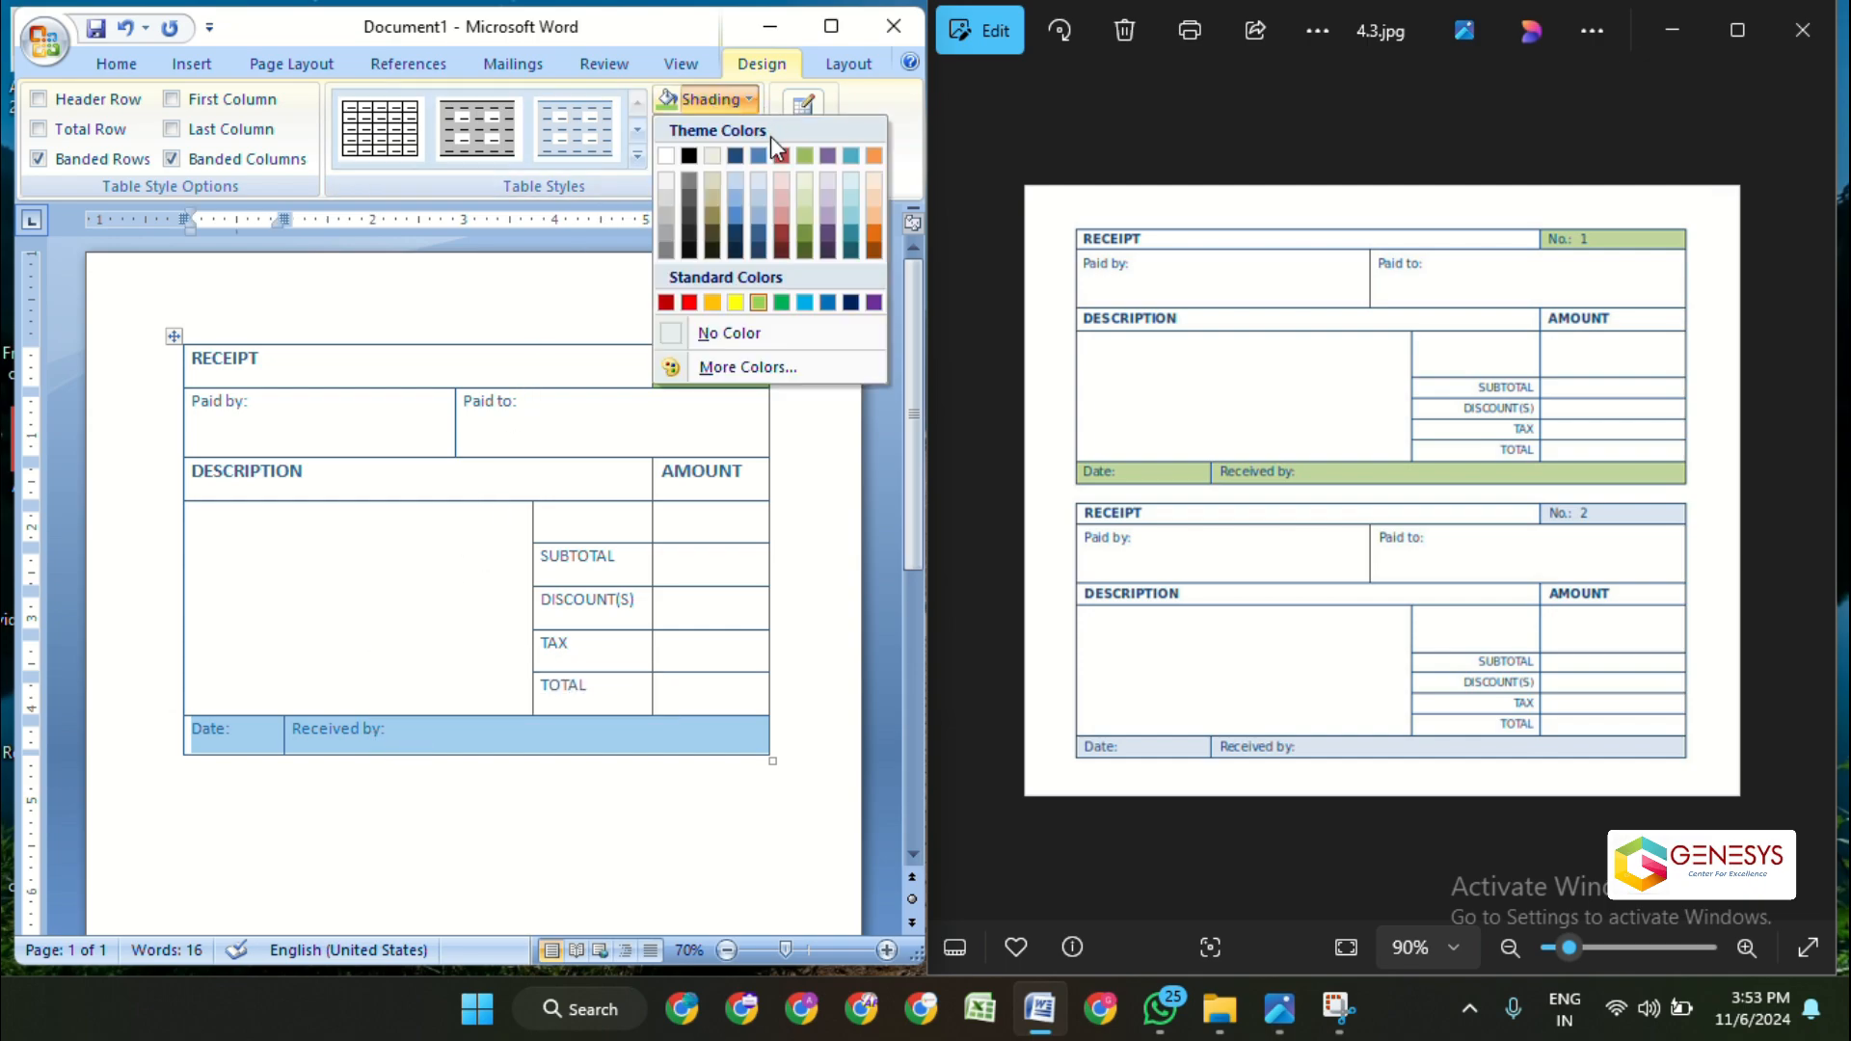
{"action": "left_click", "coordinate": [805, 233]}
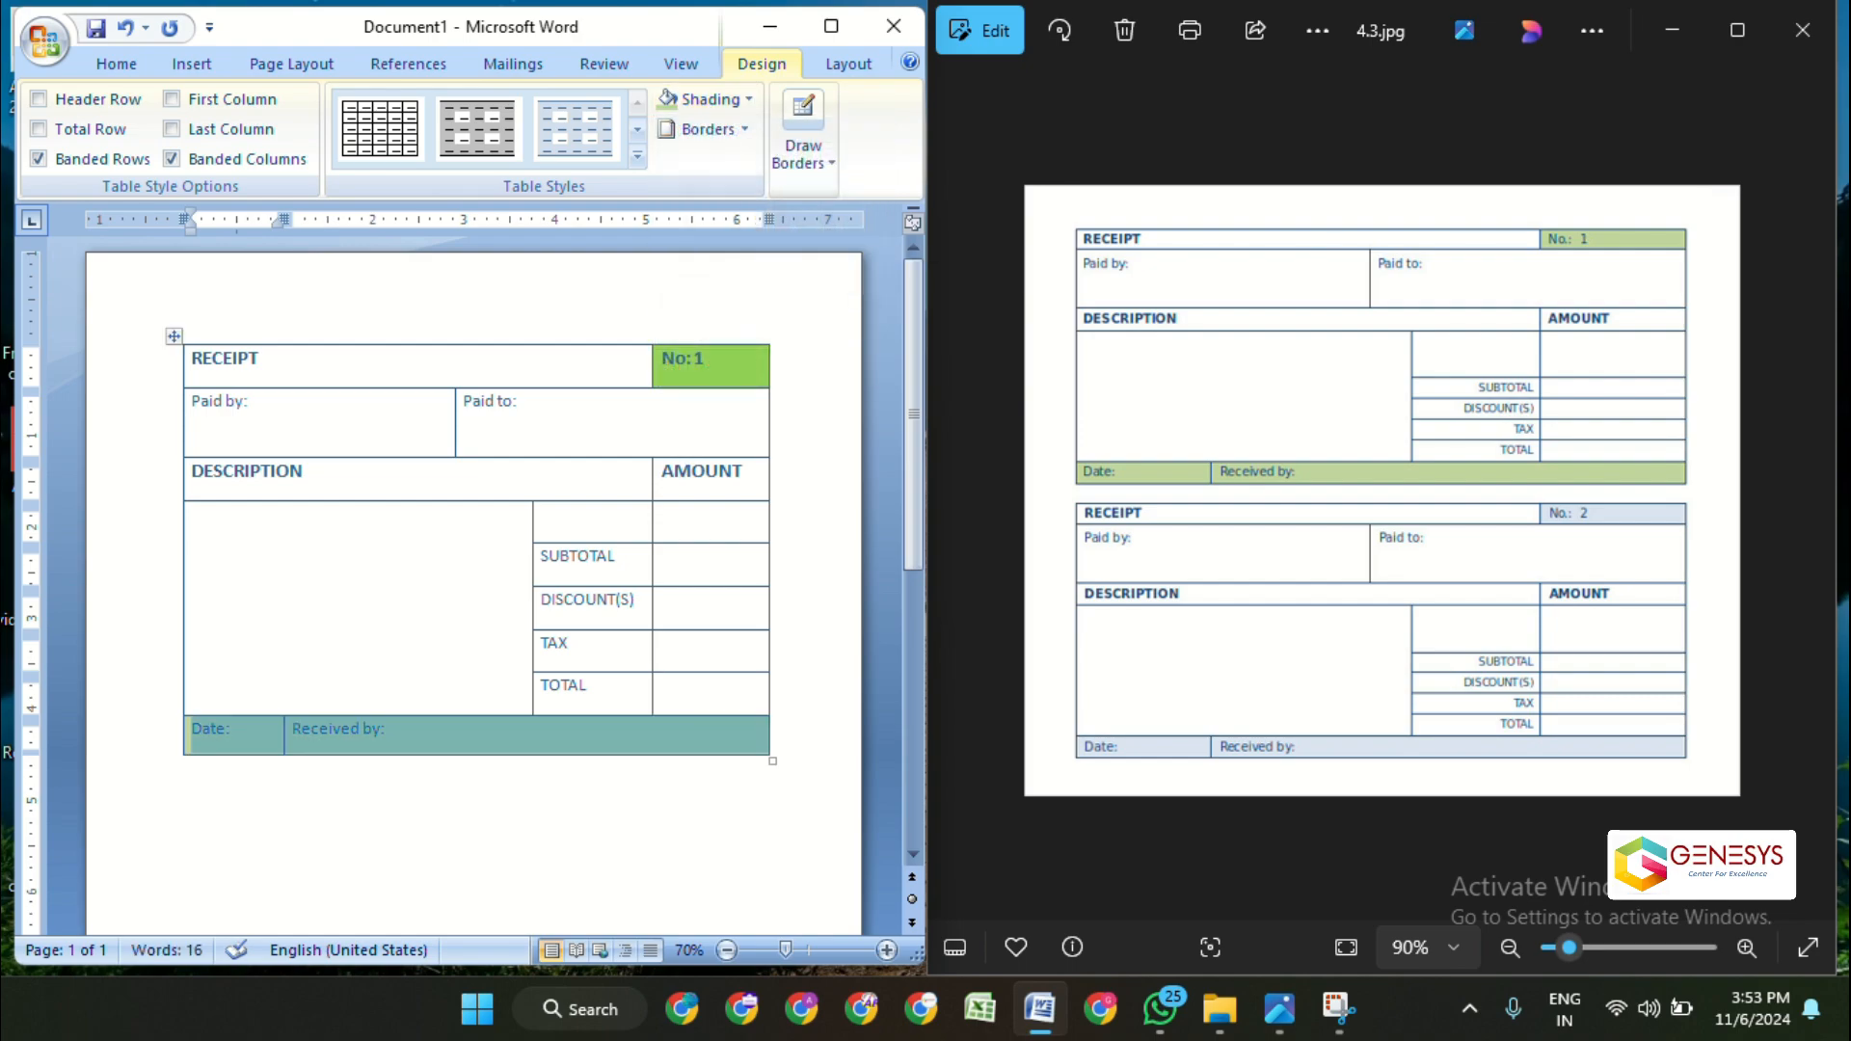
{"action": "left_click", "coordinate": [748, 99]}
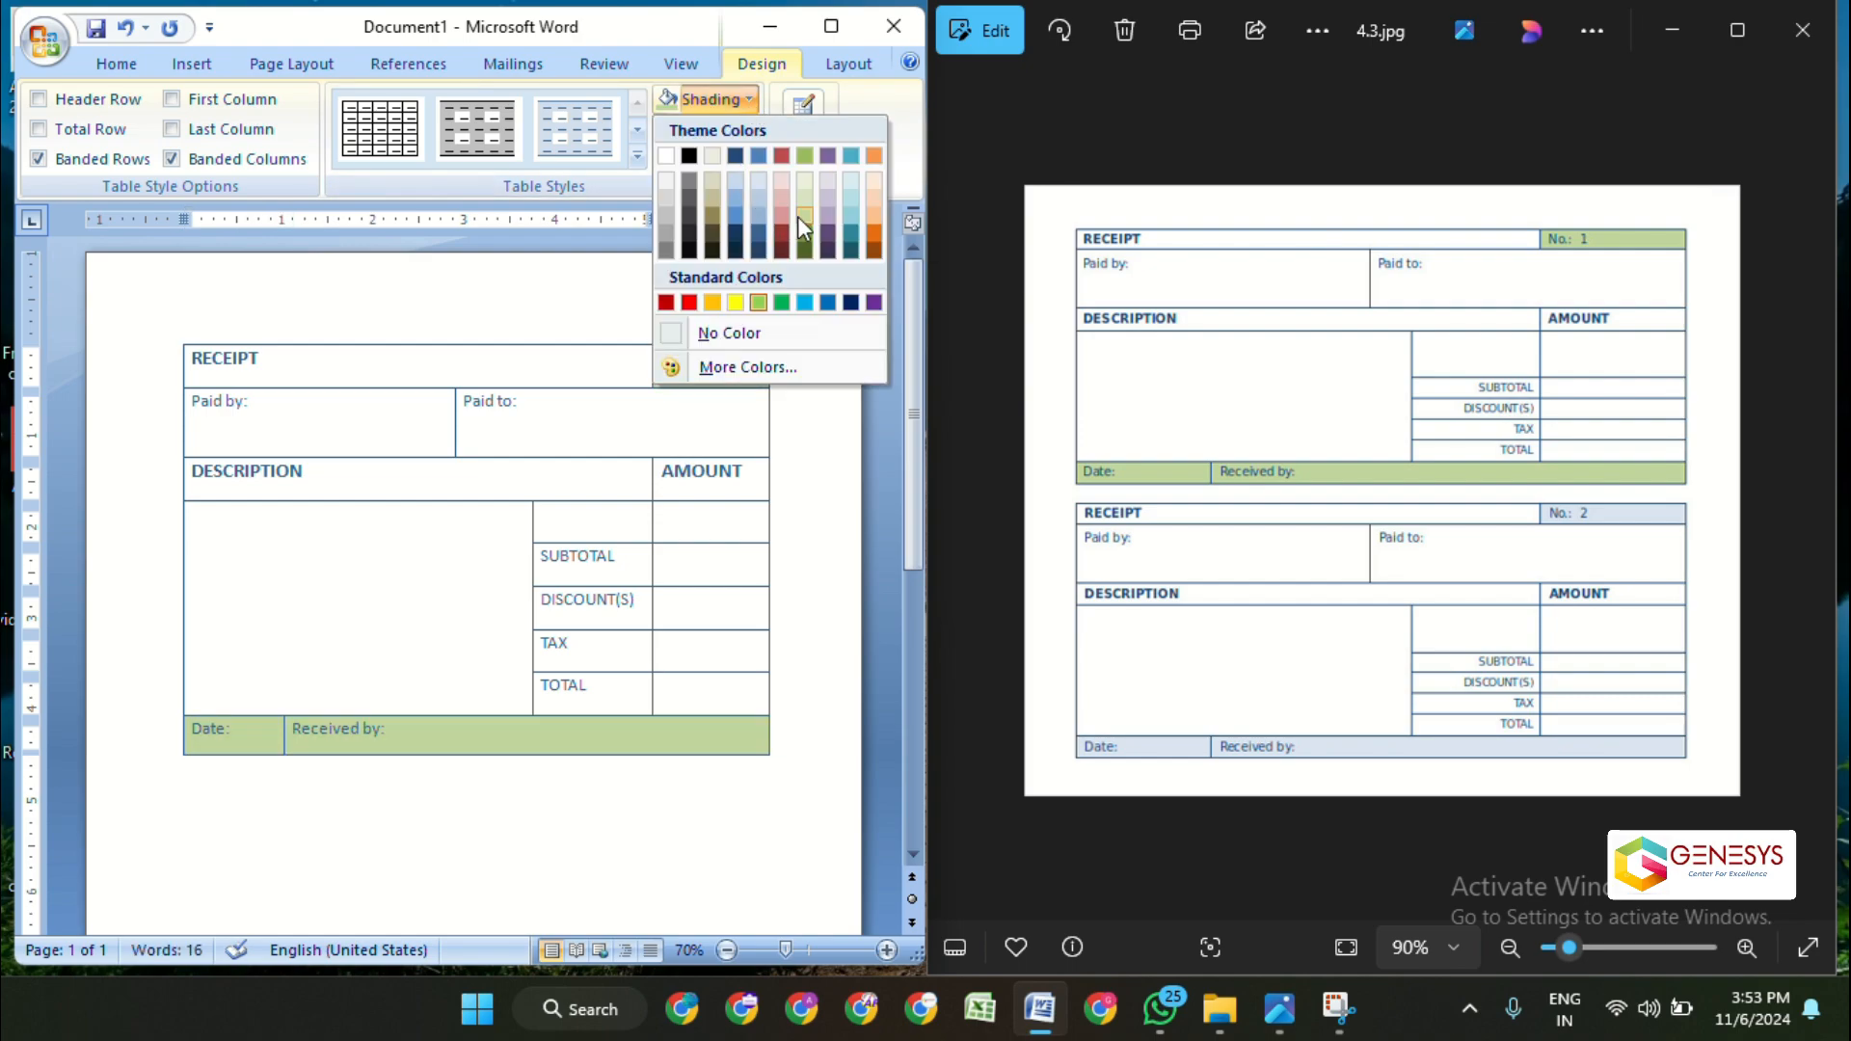
{"action": "left_click", "coordinate": [797, 216]}
{"action": "left_click", "coordinate": [530, 772]}
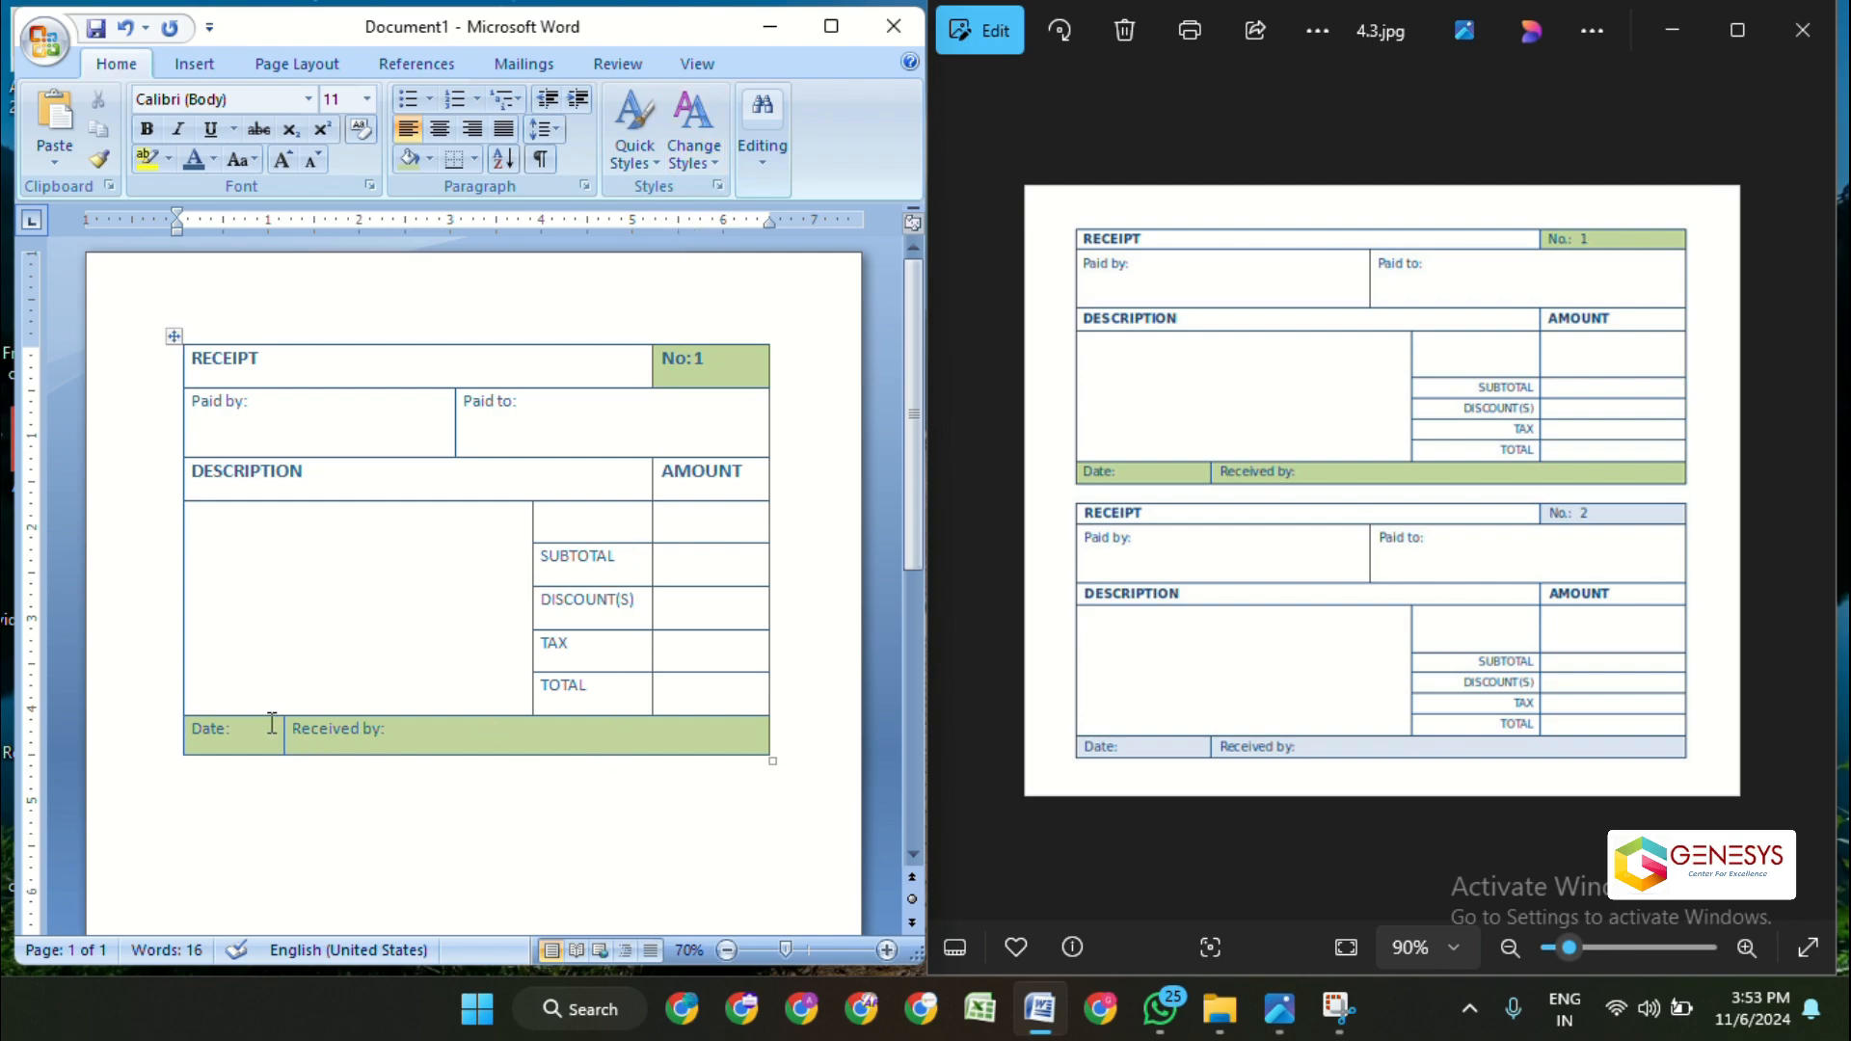
- Reapply the same lighter olive green shading to the "Date:" and "Received by:" row
{"action": "left_click_drag", "start_coordinate": [271, 723], "coordinate": [295, 722]}
{"action": "left_click", "coordinate": [746, 101]}
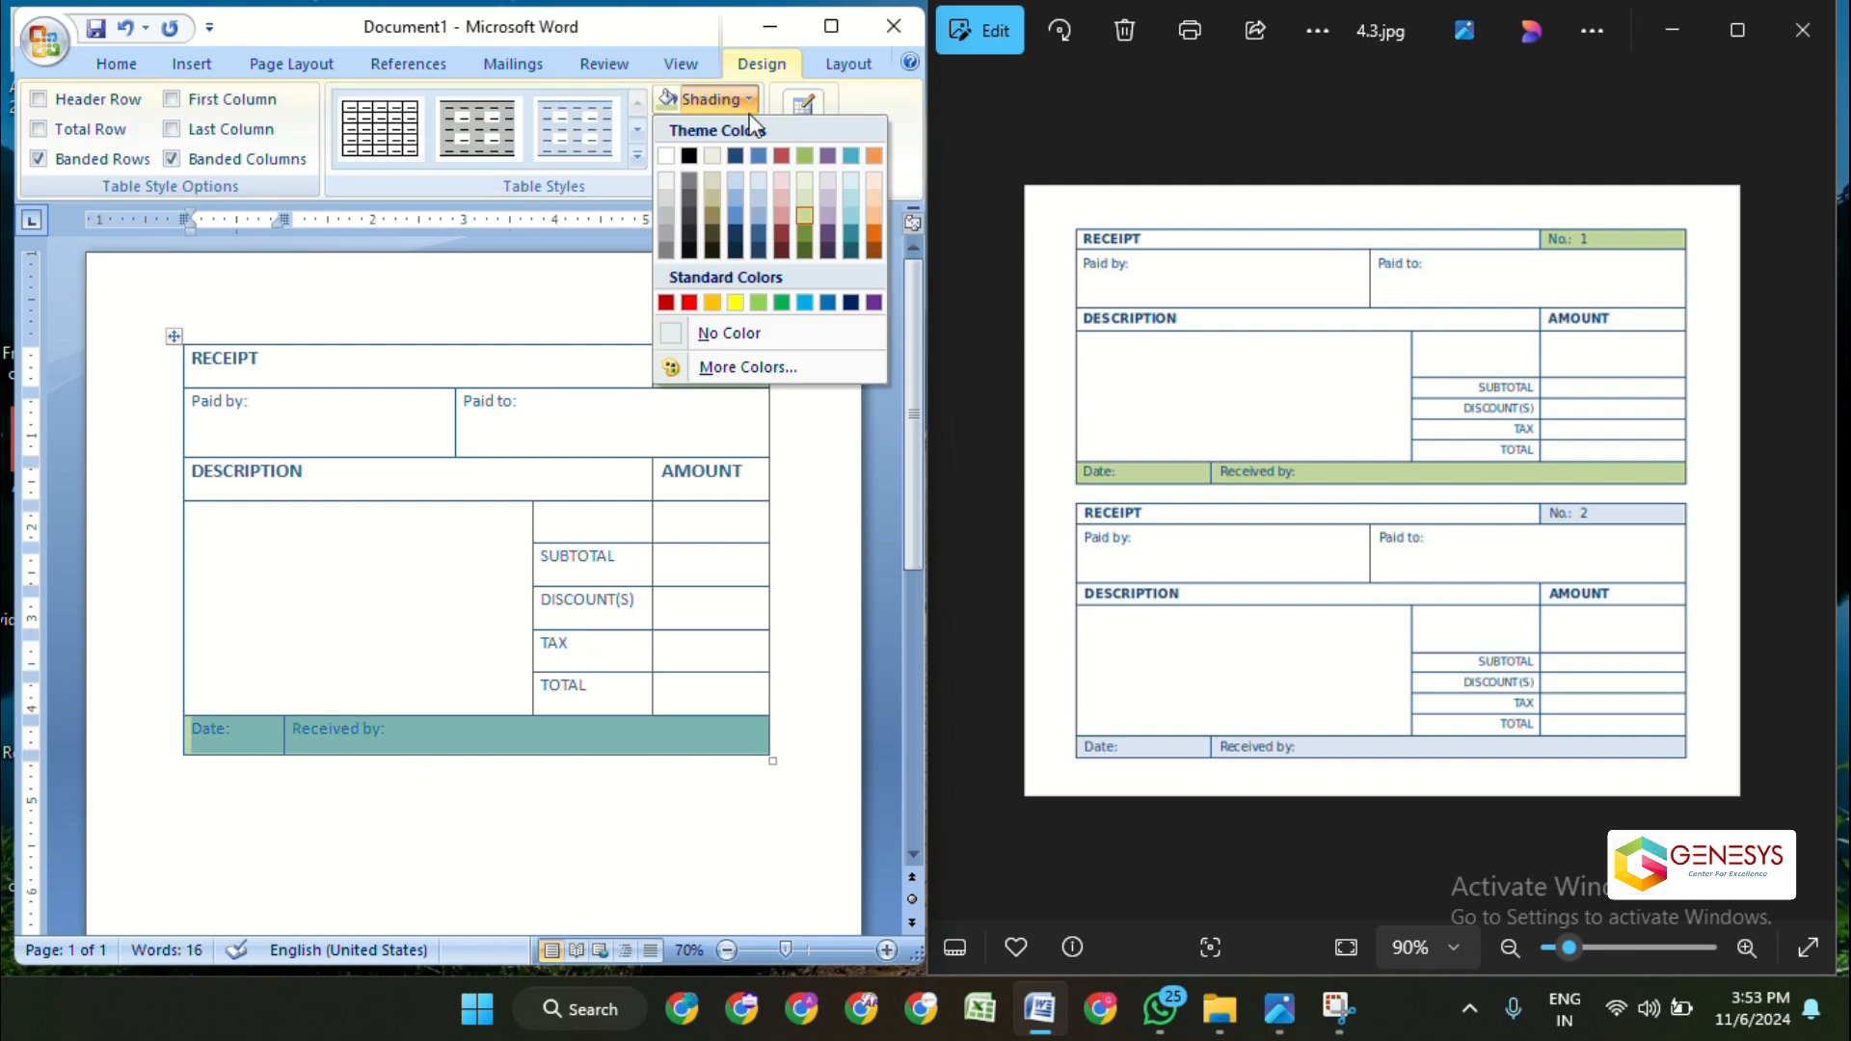
{"action": "left_click", "coordinate": [803, 218]}
{"action": "left_click", "coordinate": [716, 374]}
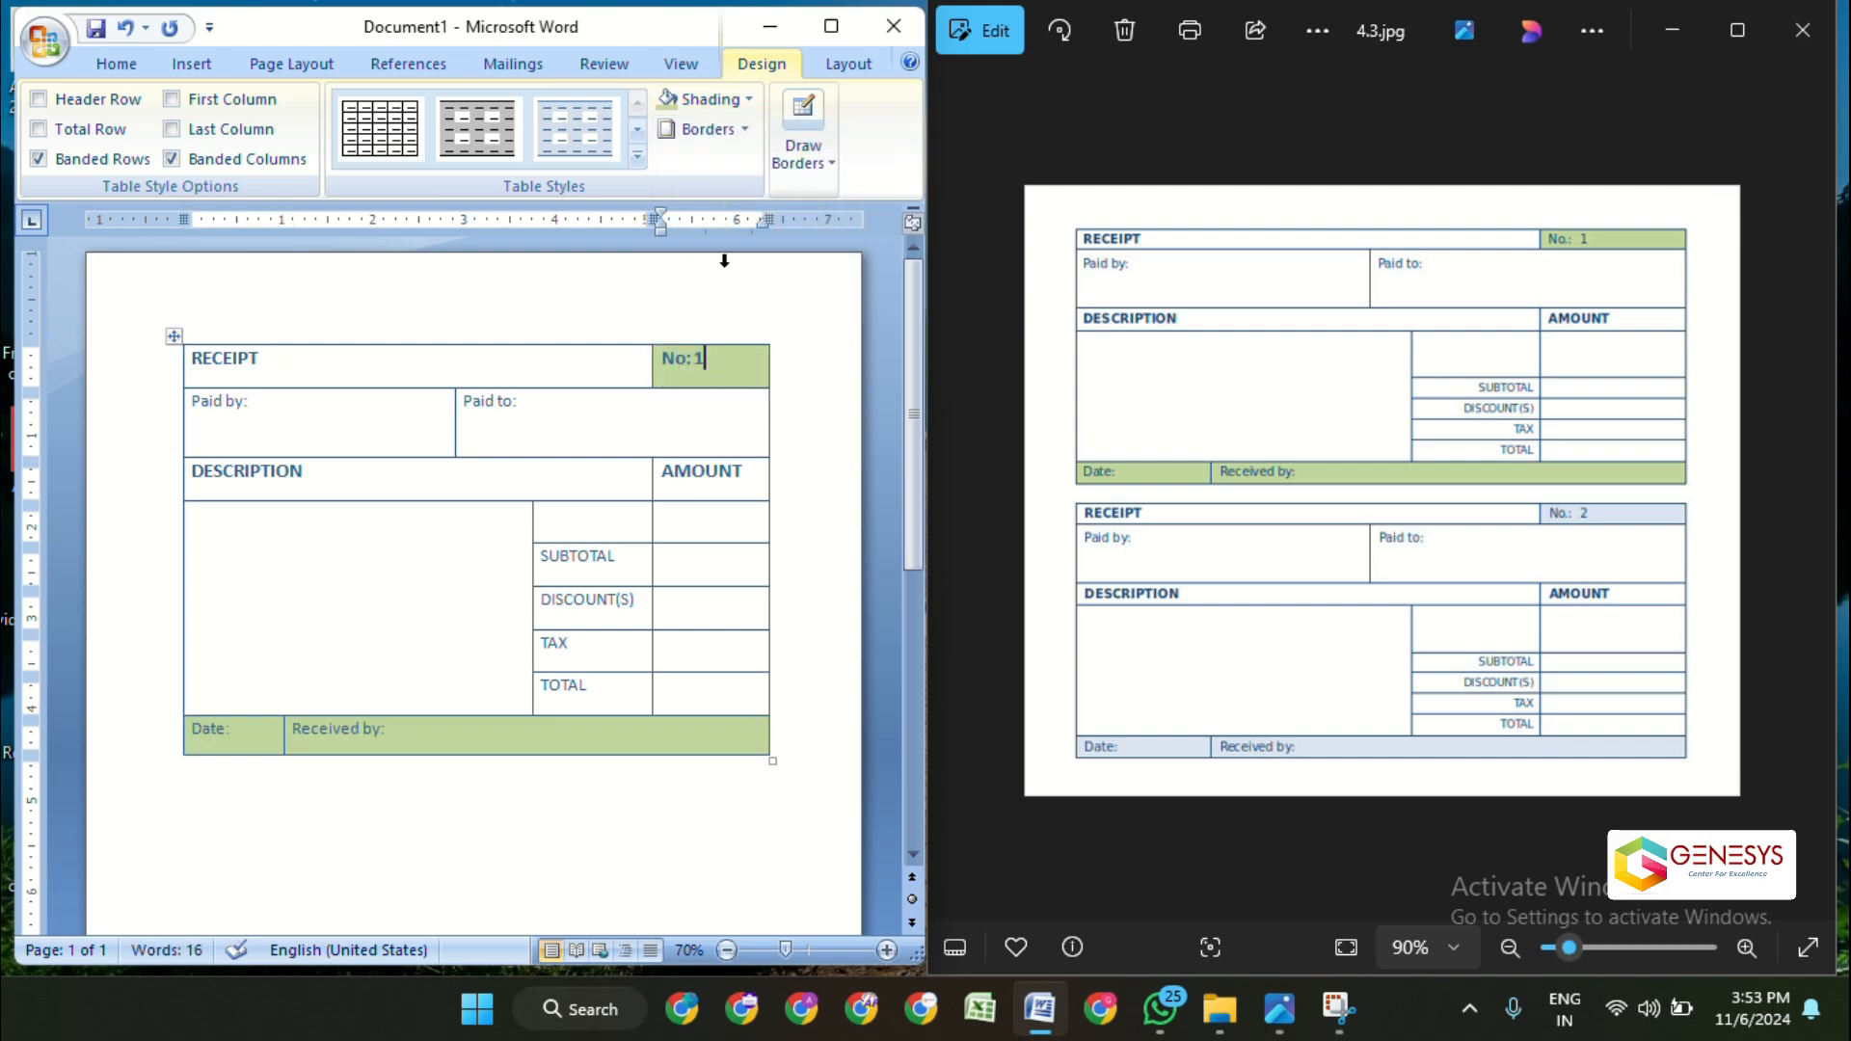
{"action": "left_click", "coordinate": [750, 106]}
{"action": "left_click", "coordinate": [614, 785]}
{"action": "left_click", "coordinate": [566, 782]}
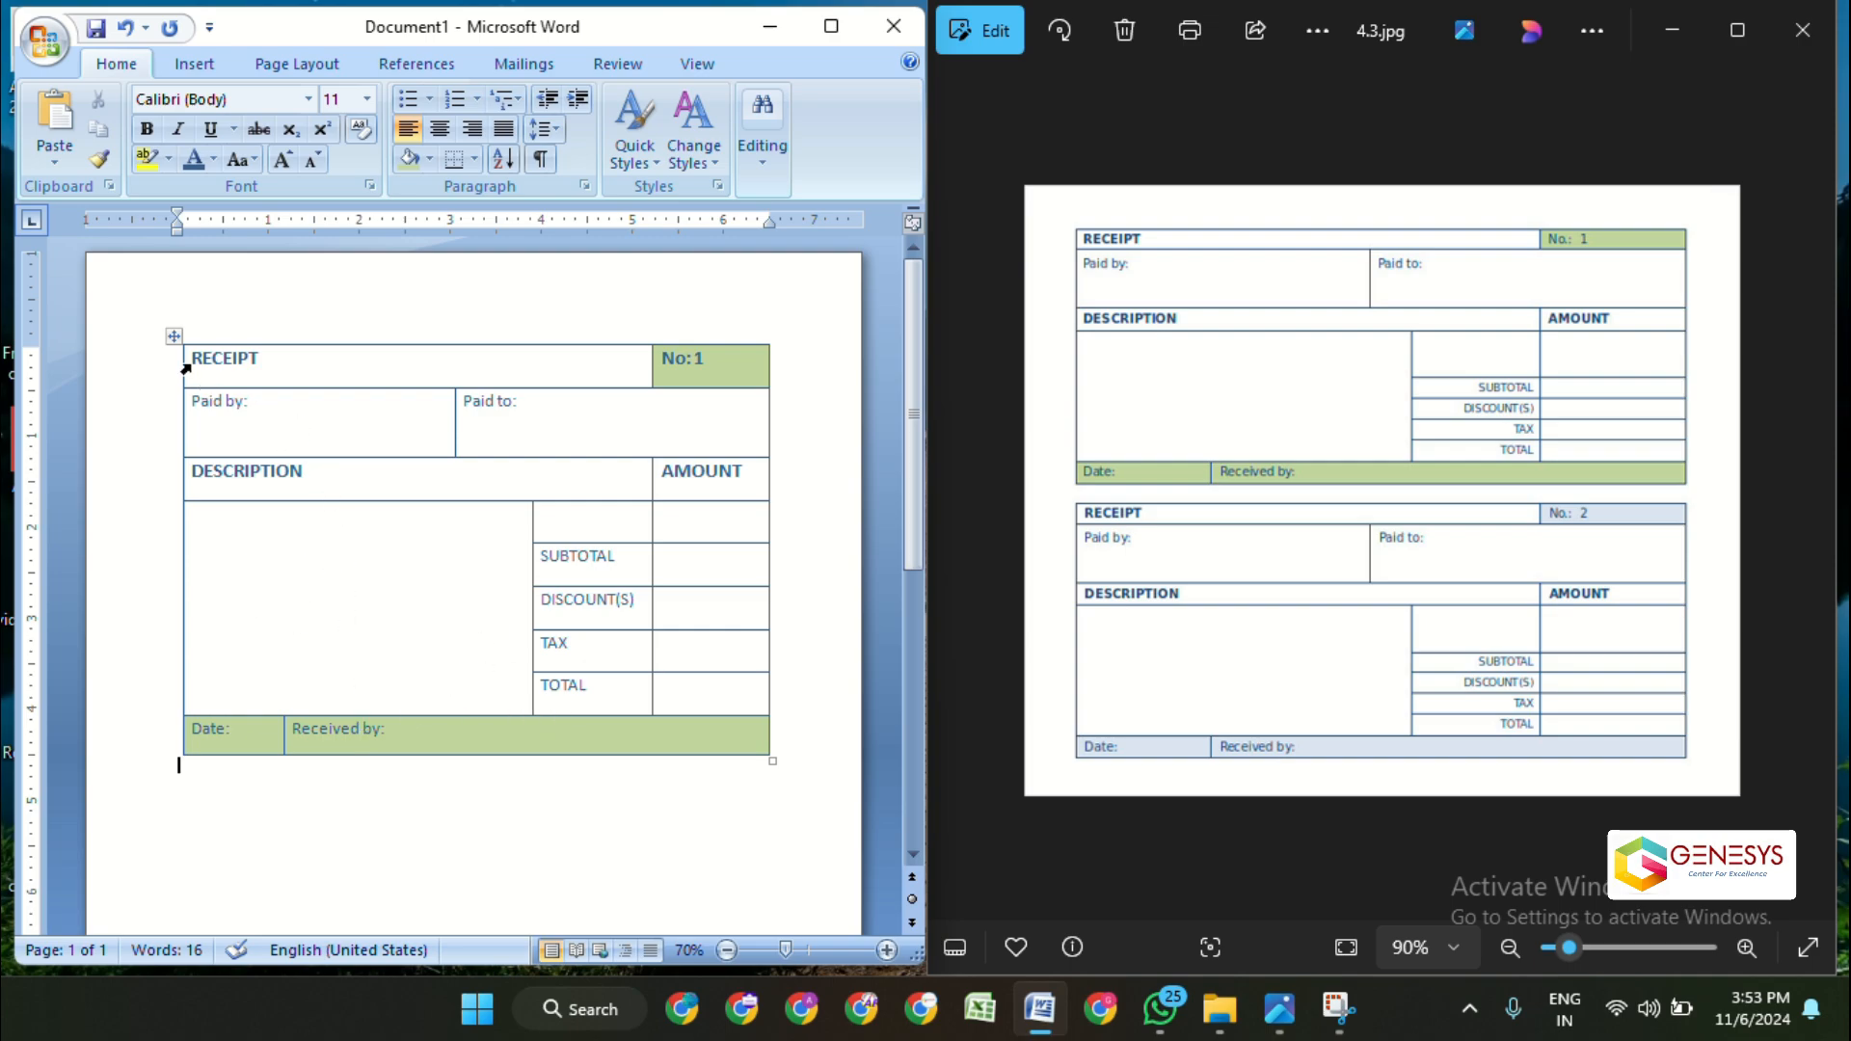
- Copy the whole receipt table and paste the copy below the original
{"action": "left_click", "coordinate": [173, 337]}
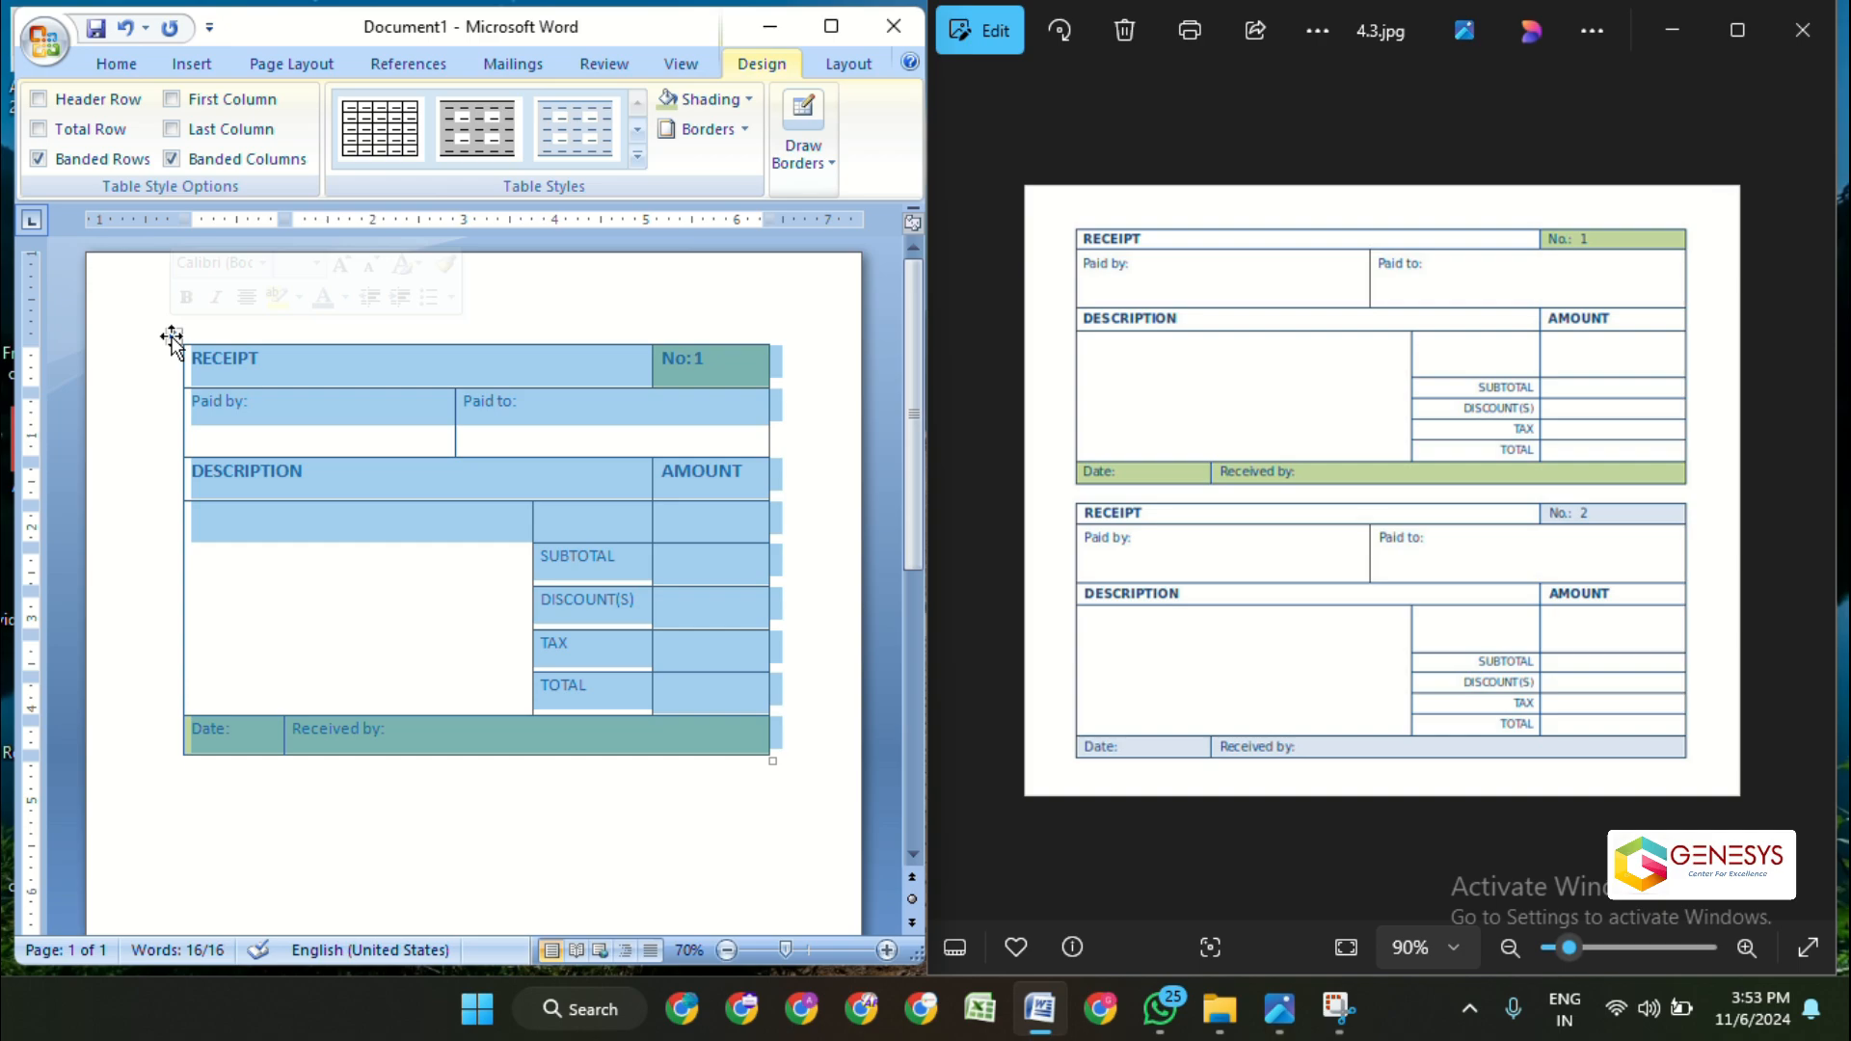
{"action": "right_click", "coordinate": [172, 338]}
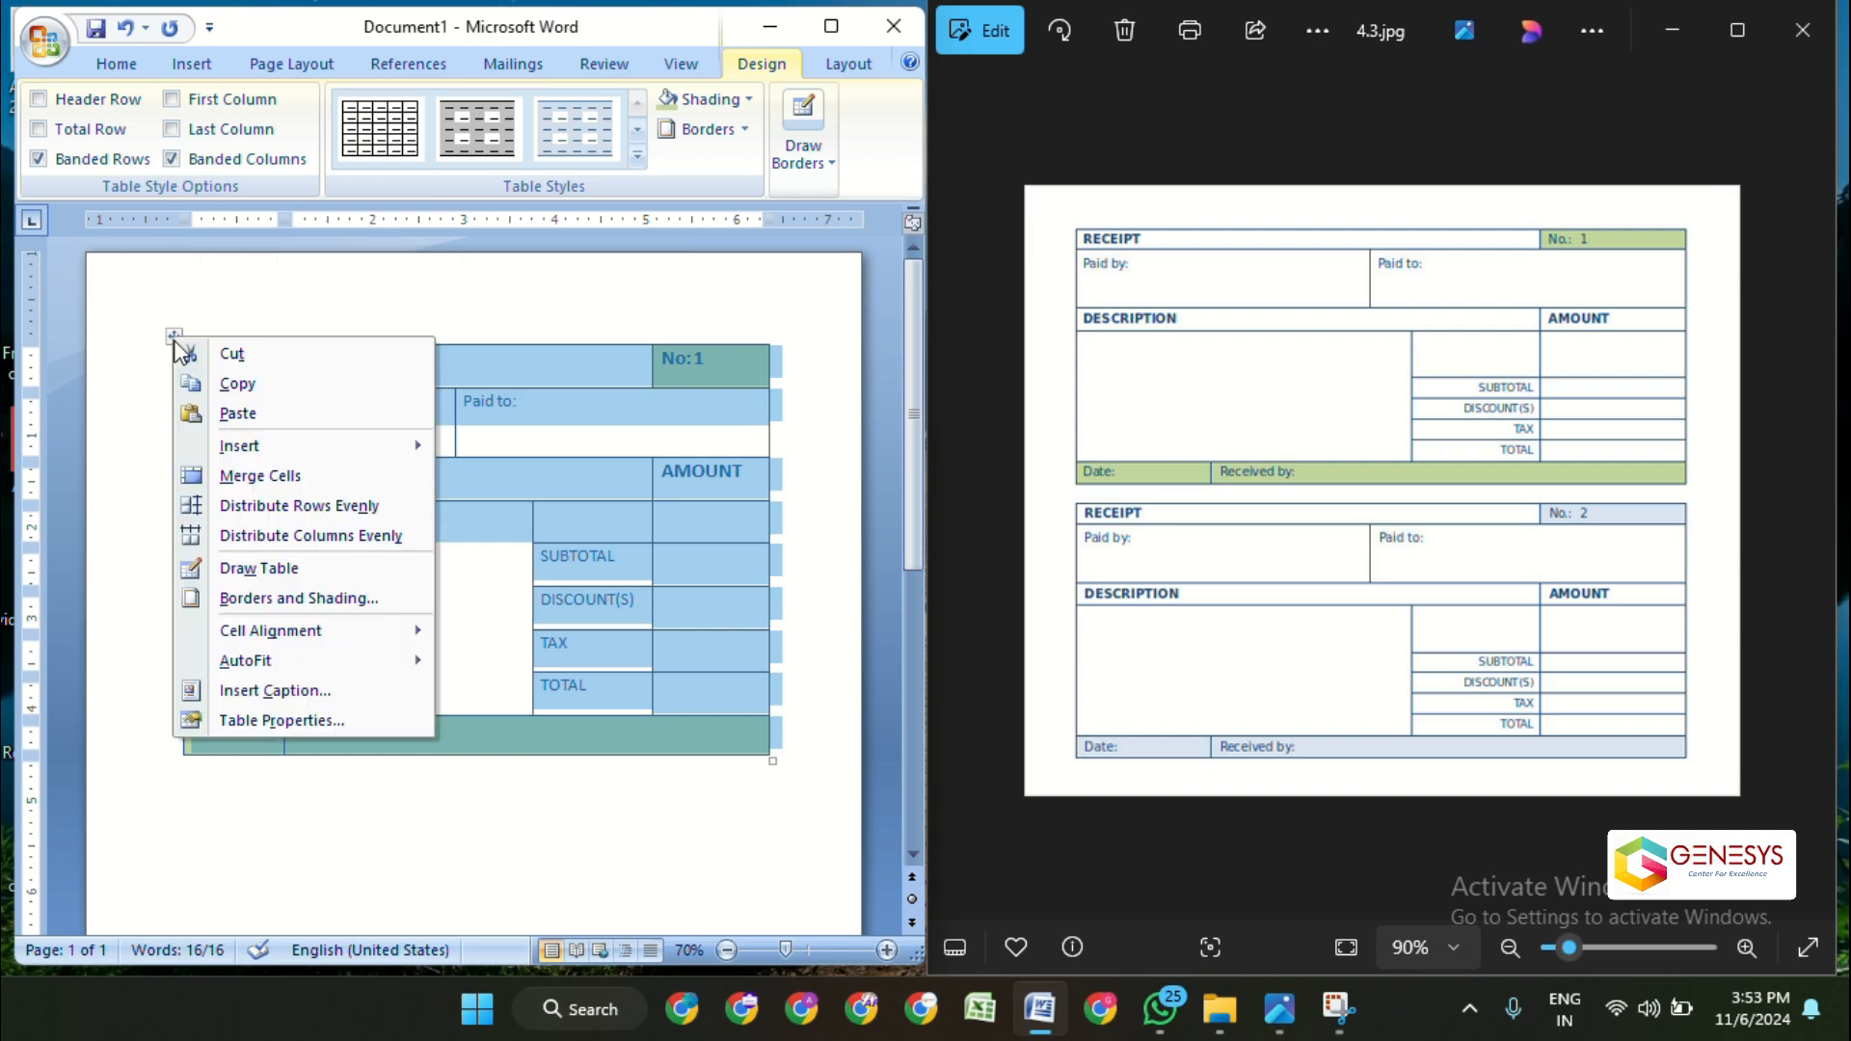
{"action": "left_click", "coordinate": [235, 385]}
{"action": "scroll", "coordinate": [393, 591], "scroll_direction": "down", "scroll_amount": 3}
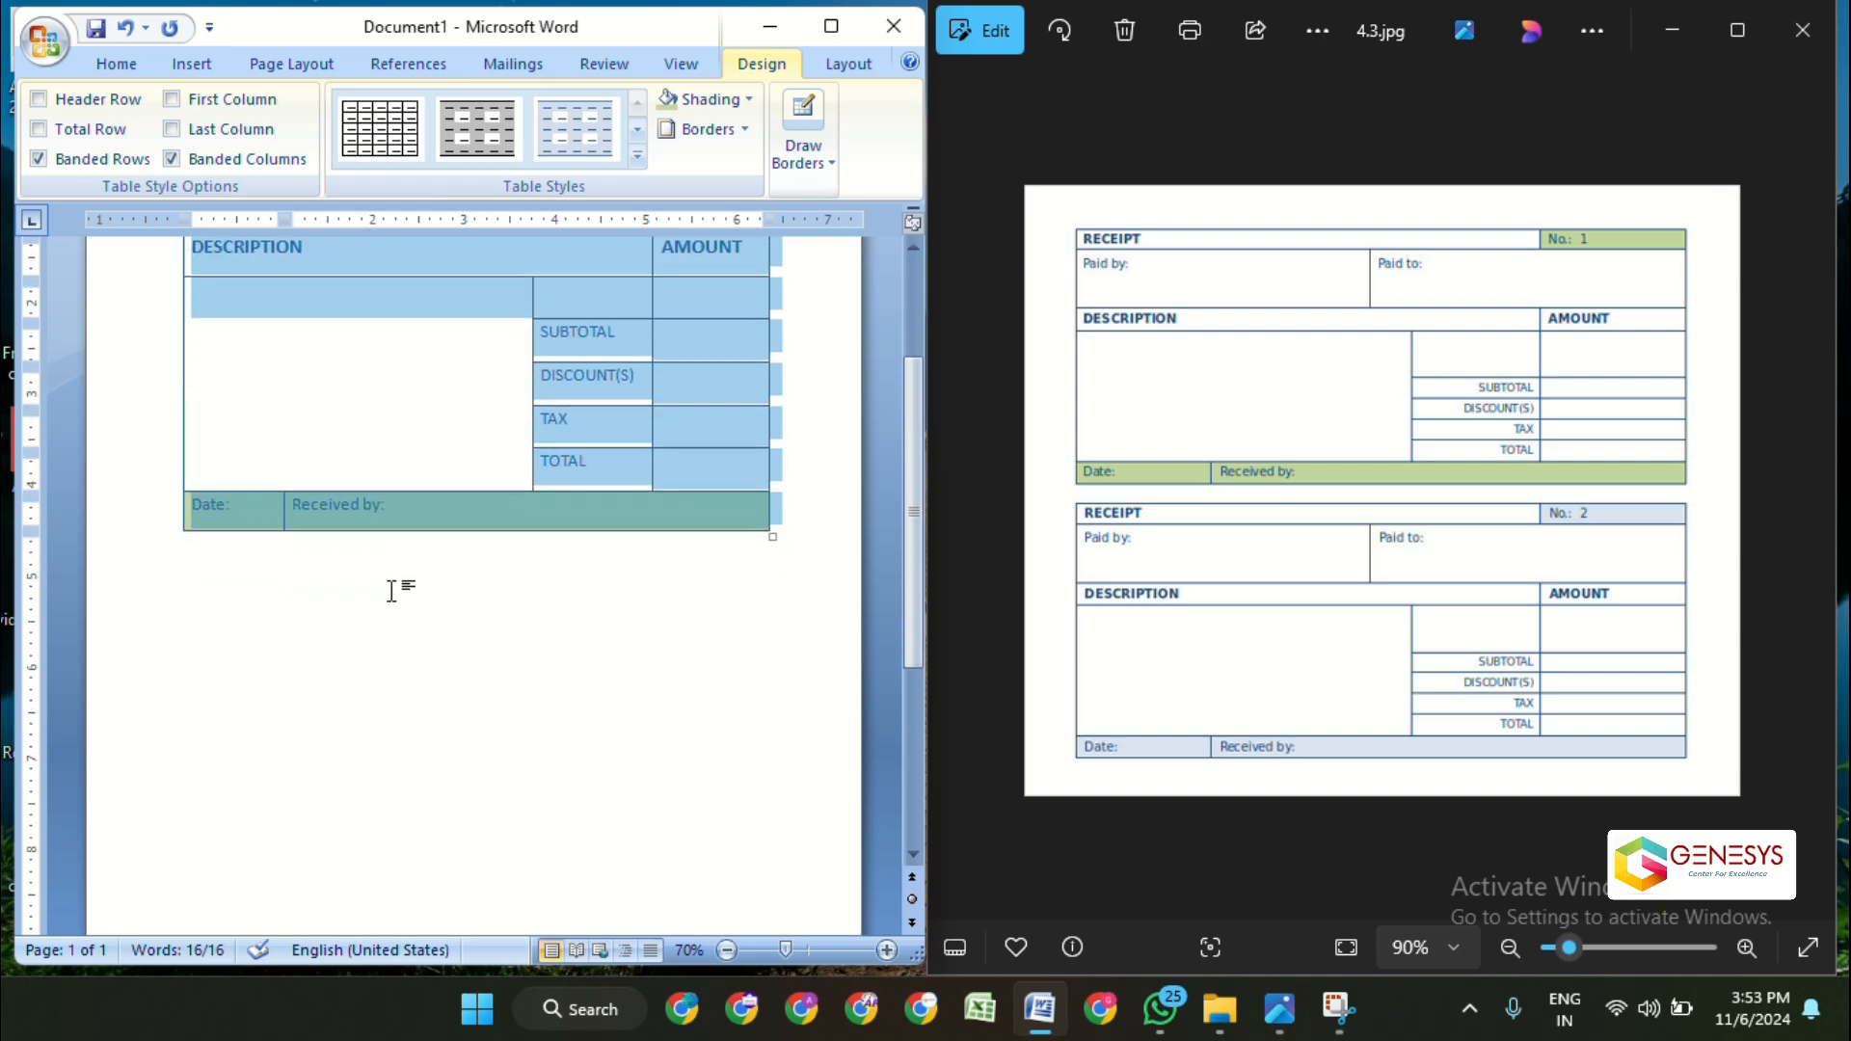
{"action": "left_click", "coordinate": [185, 575]}
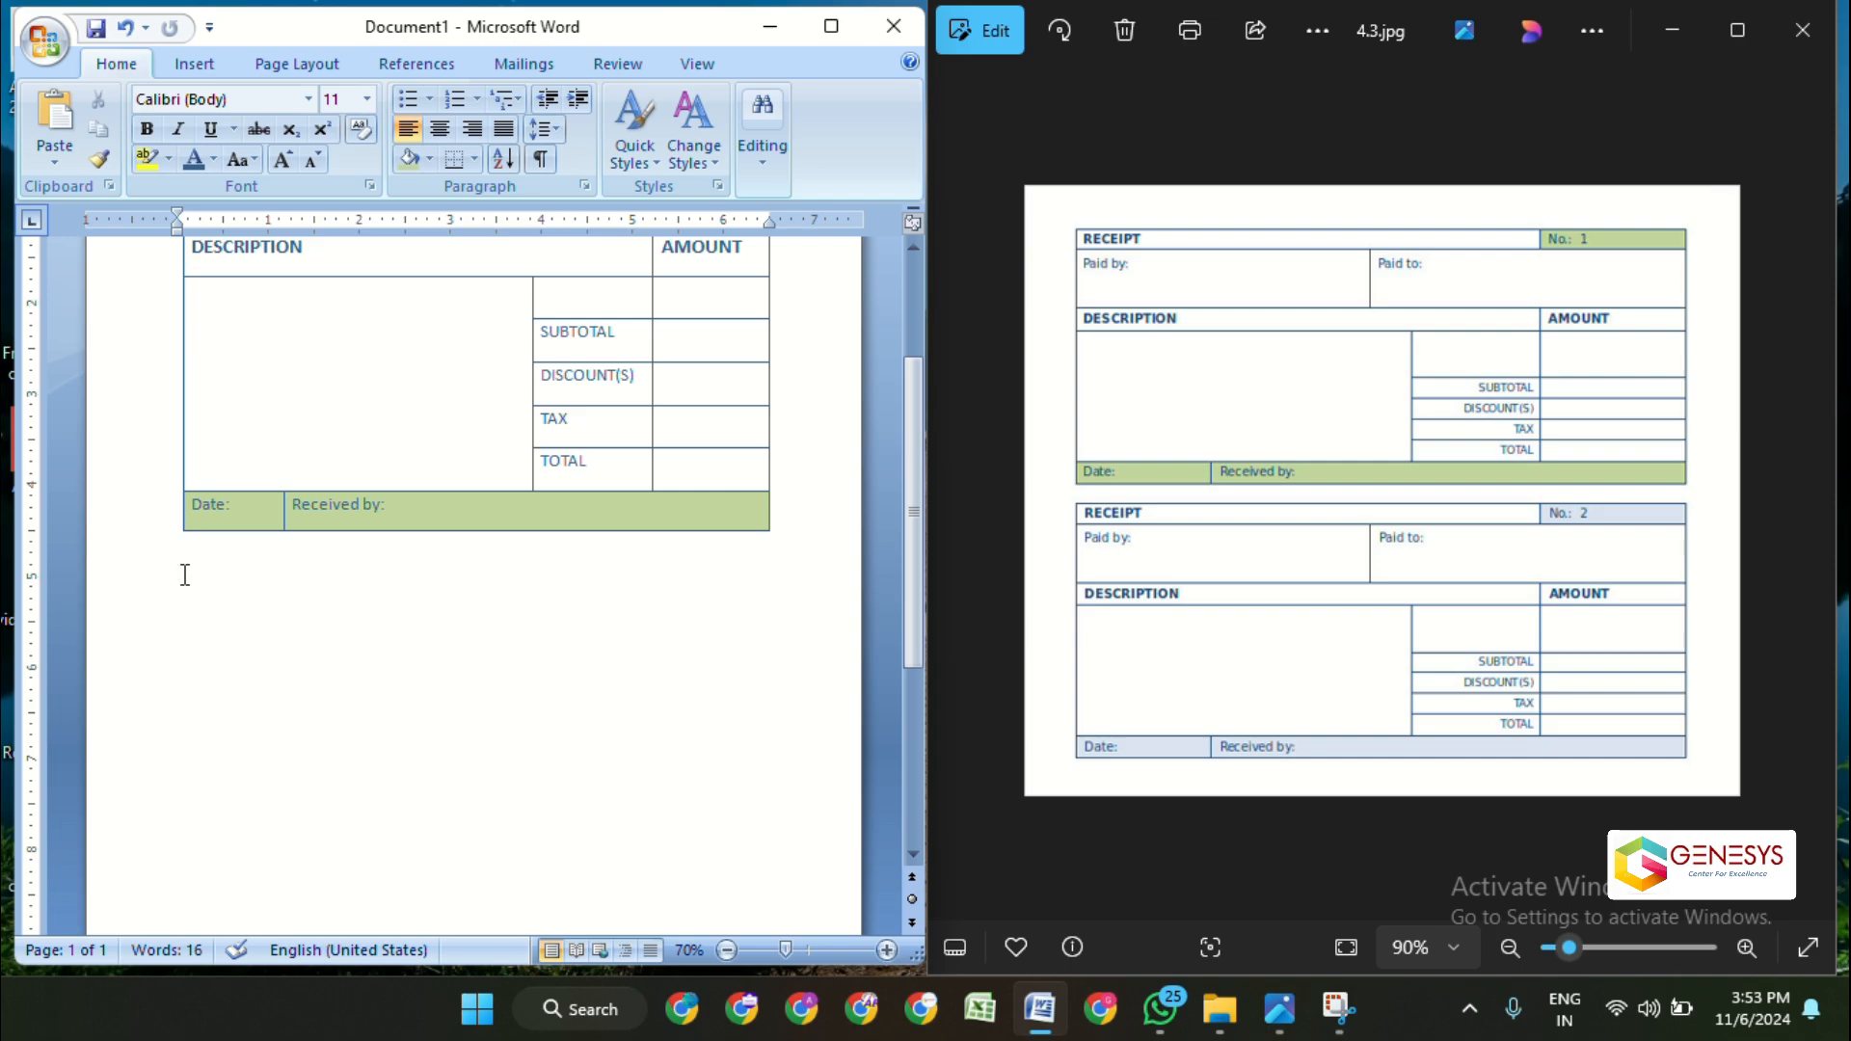
{"action": "right_click", "coordinate": [186, 574]}
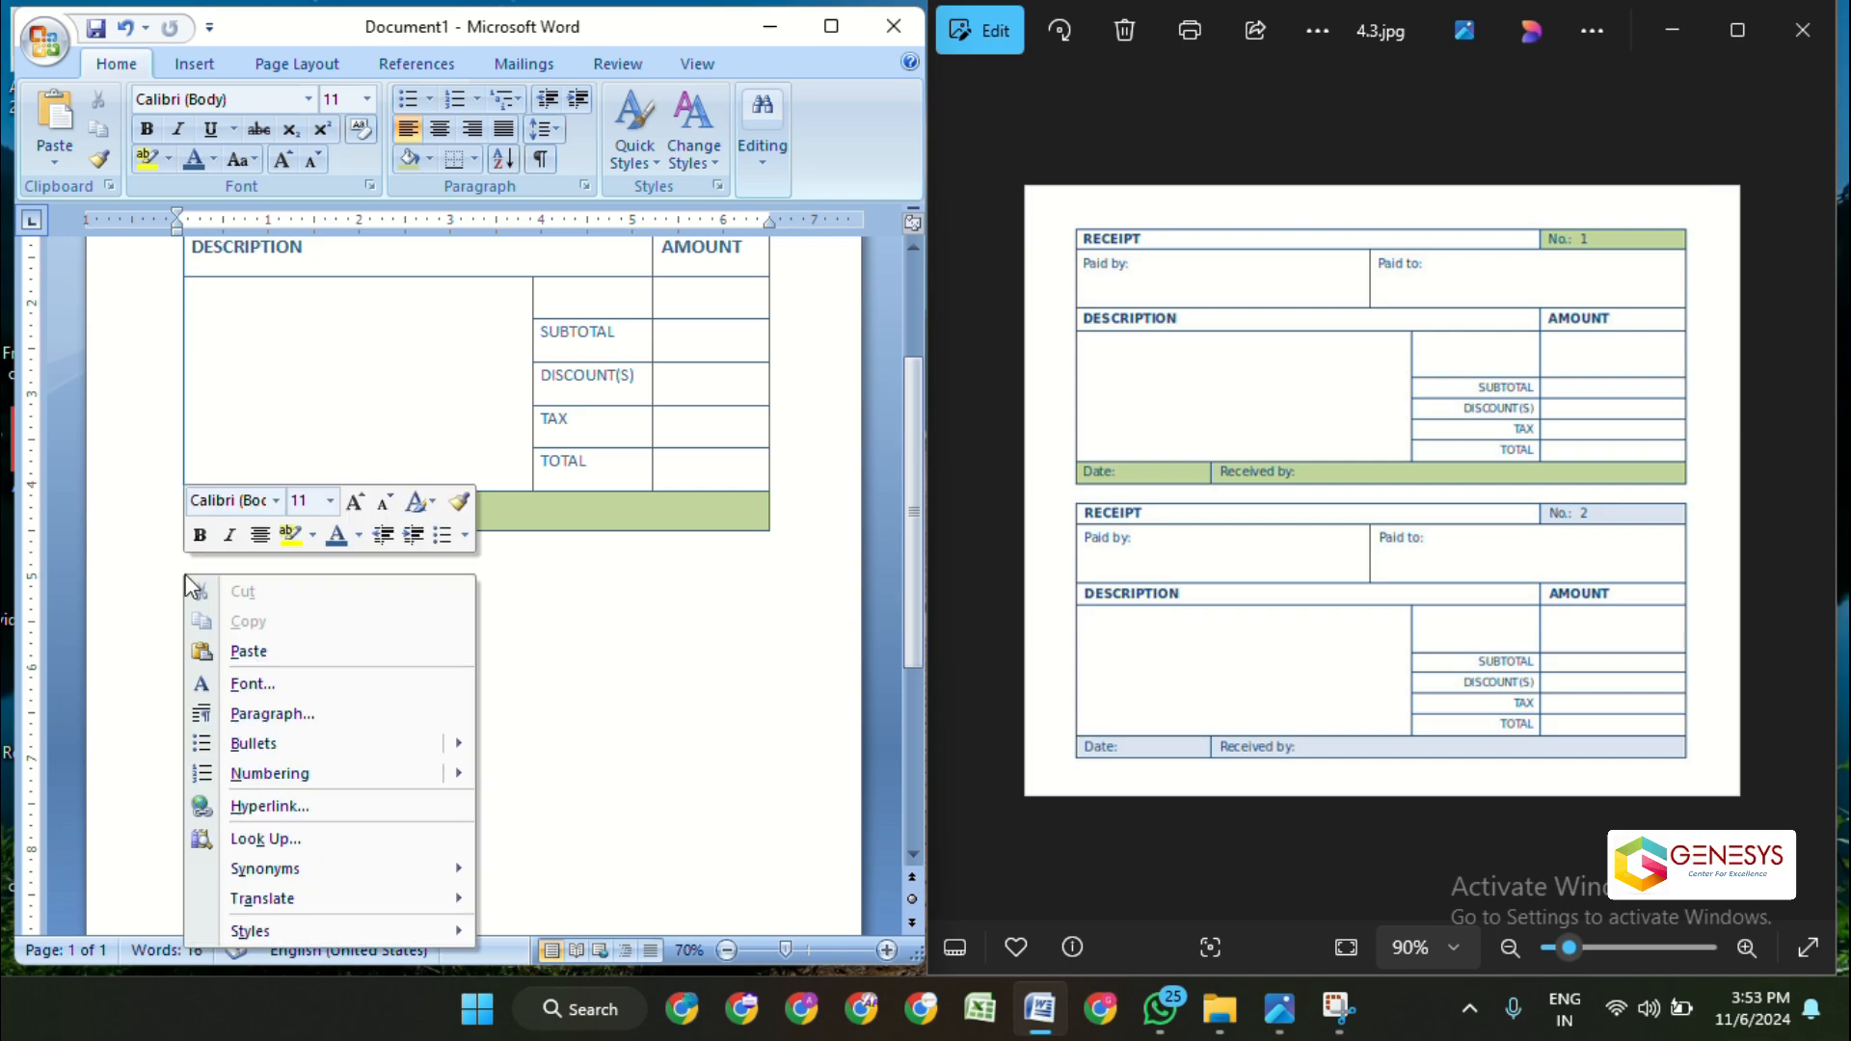
{"action": "left_click", "coordinate": [248, 651]}
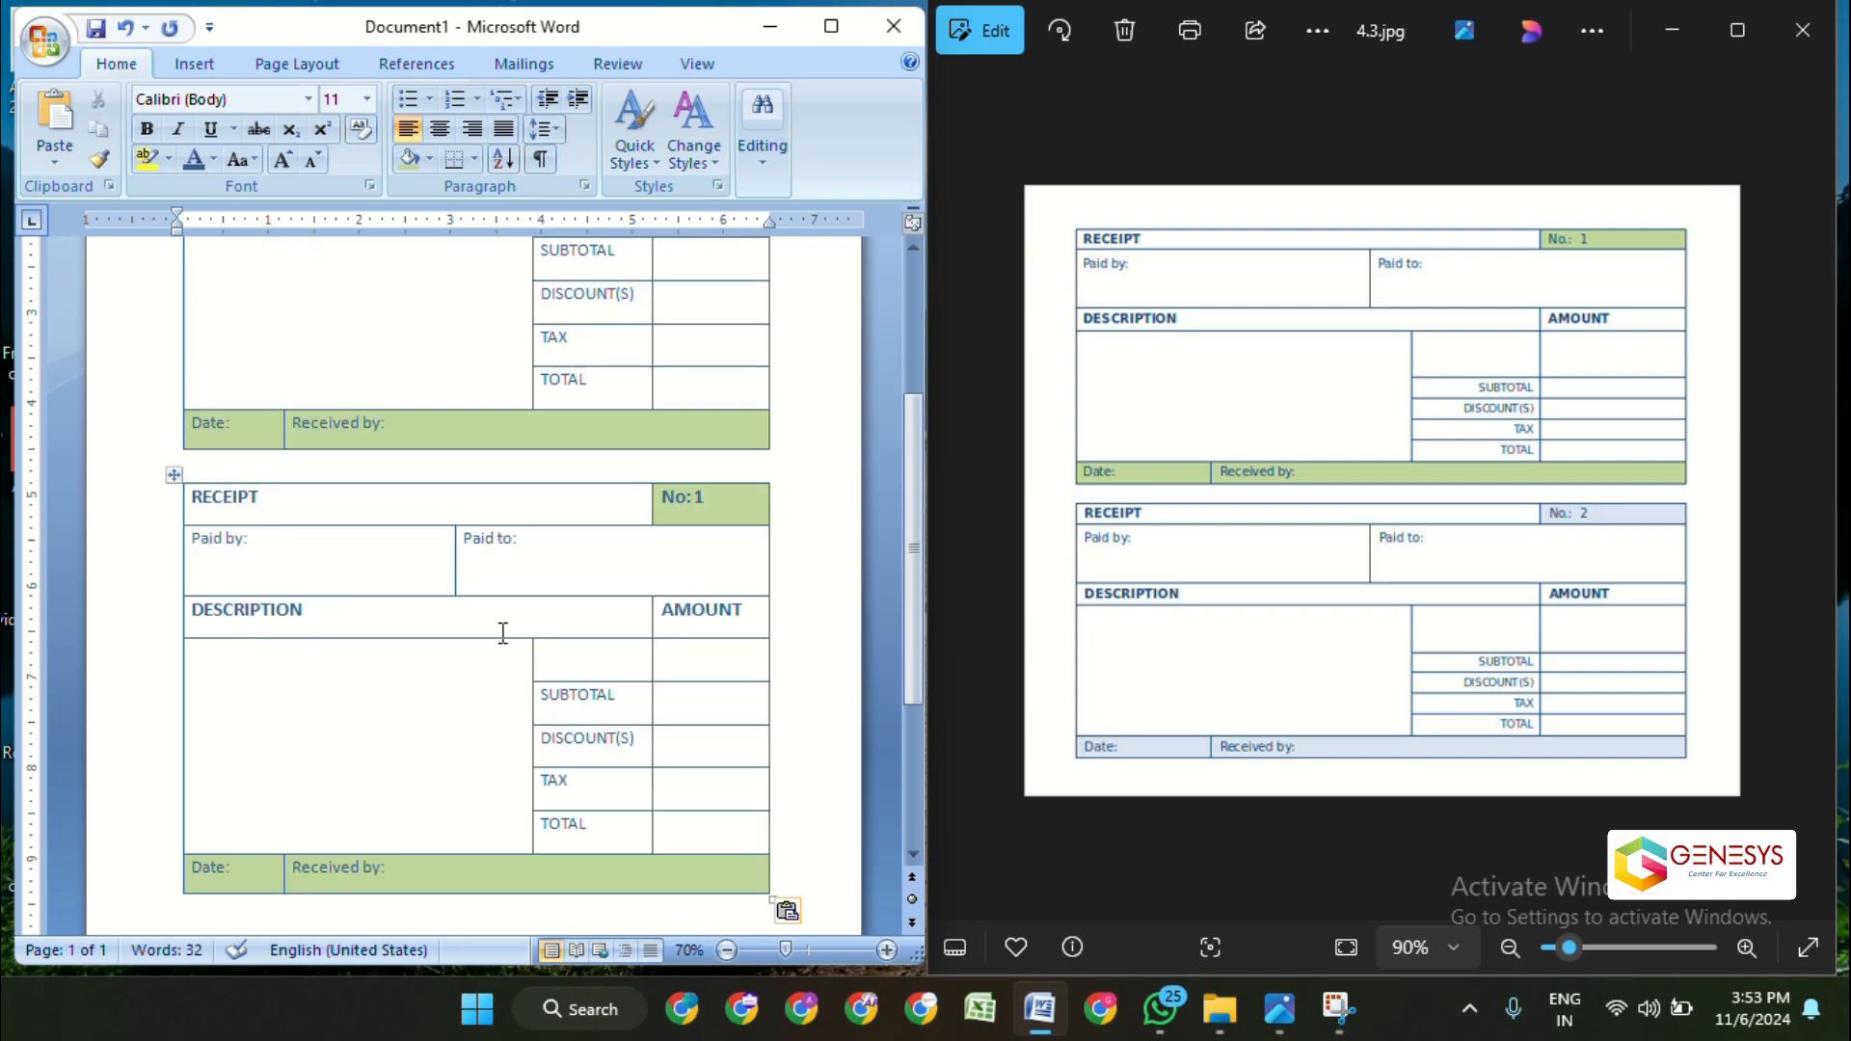
- Shade the number cell and the last row of the second receipt with a lighter tint of the theme aqua
{"action": "left_click", "coordinate": [705, 496]}
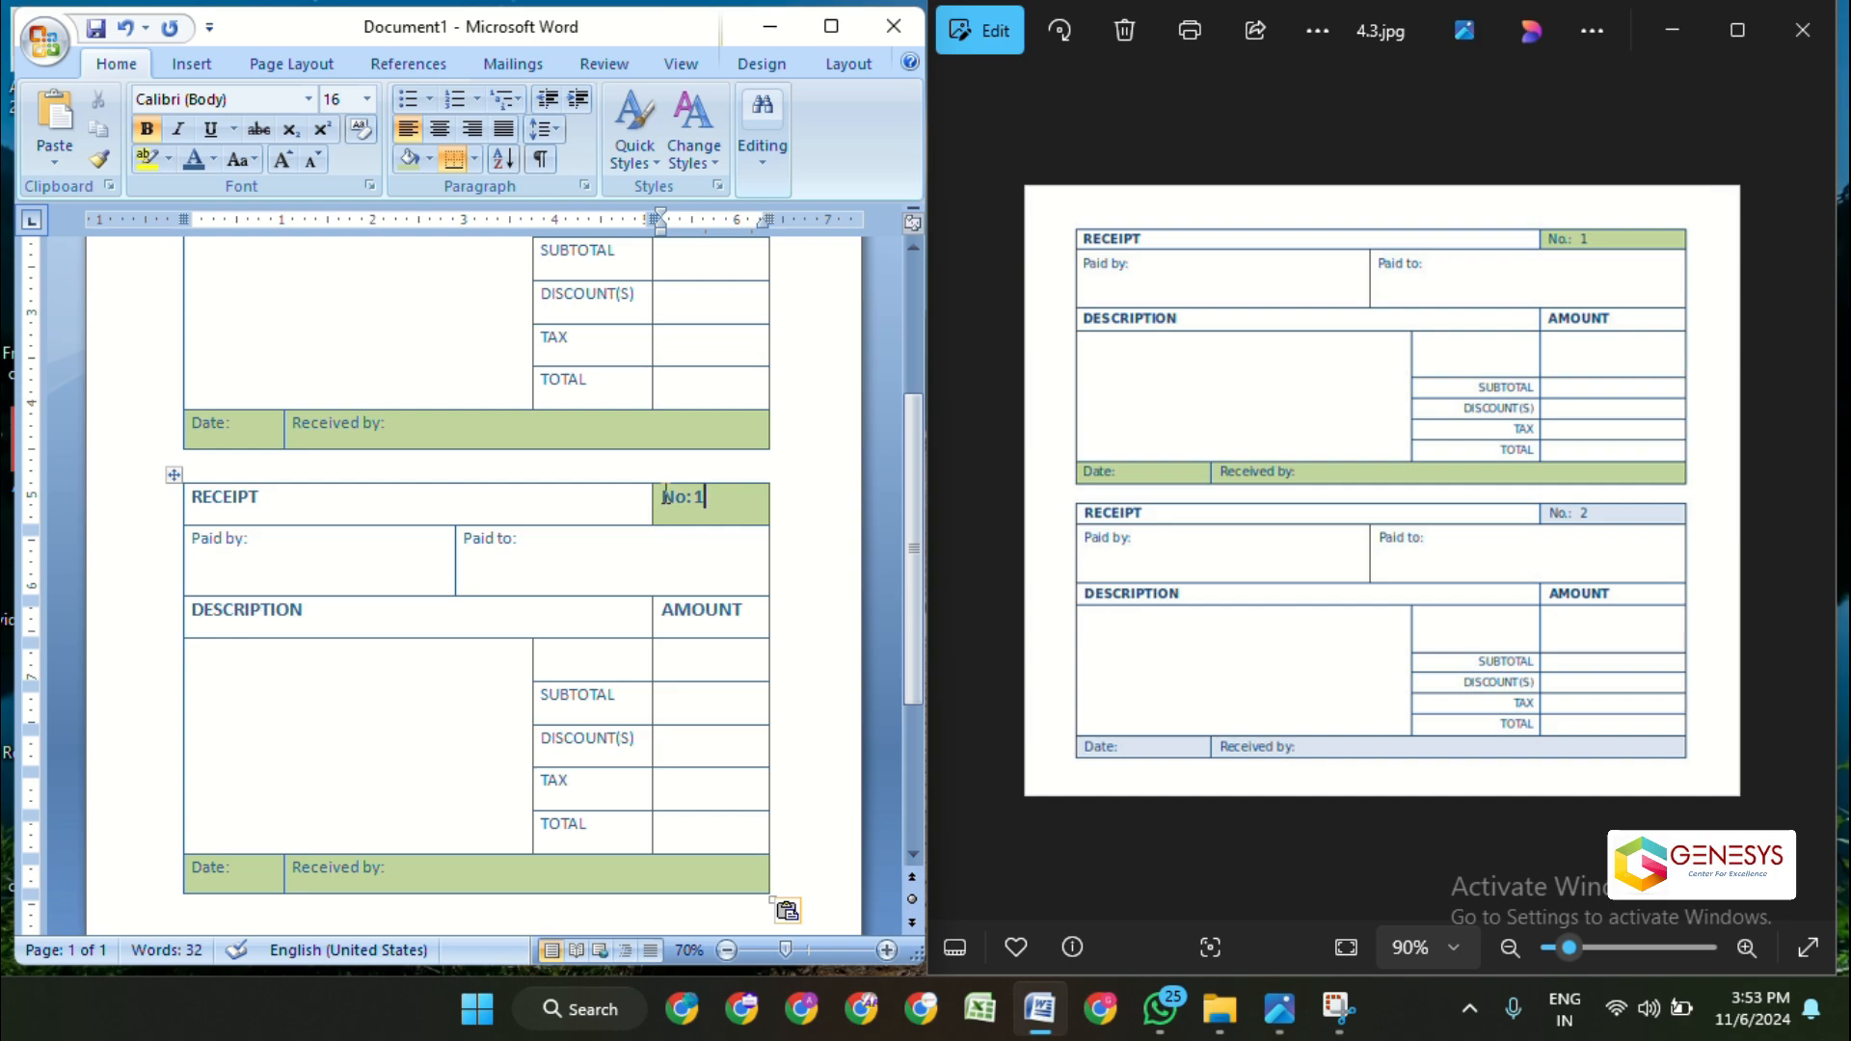
{"action": "left_click_drag", "start_coordinate": [671, 496], "coordinate": [705, 497]}
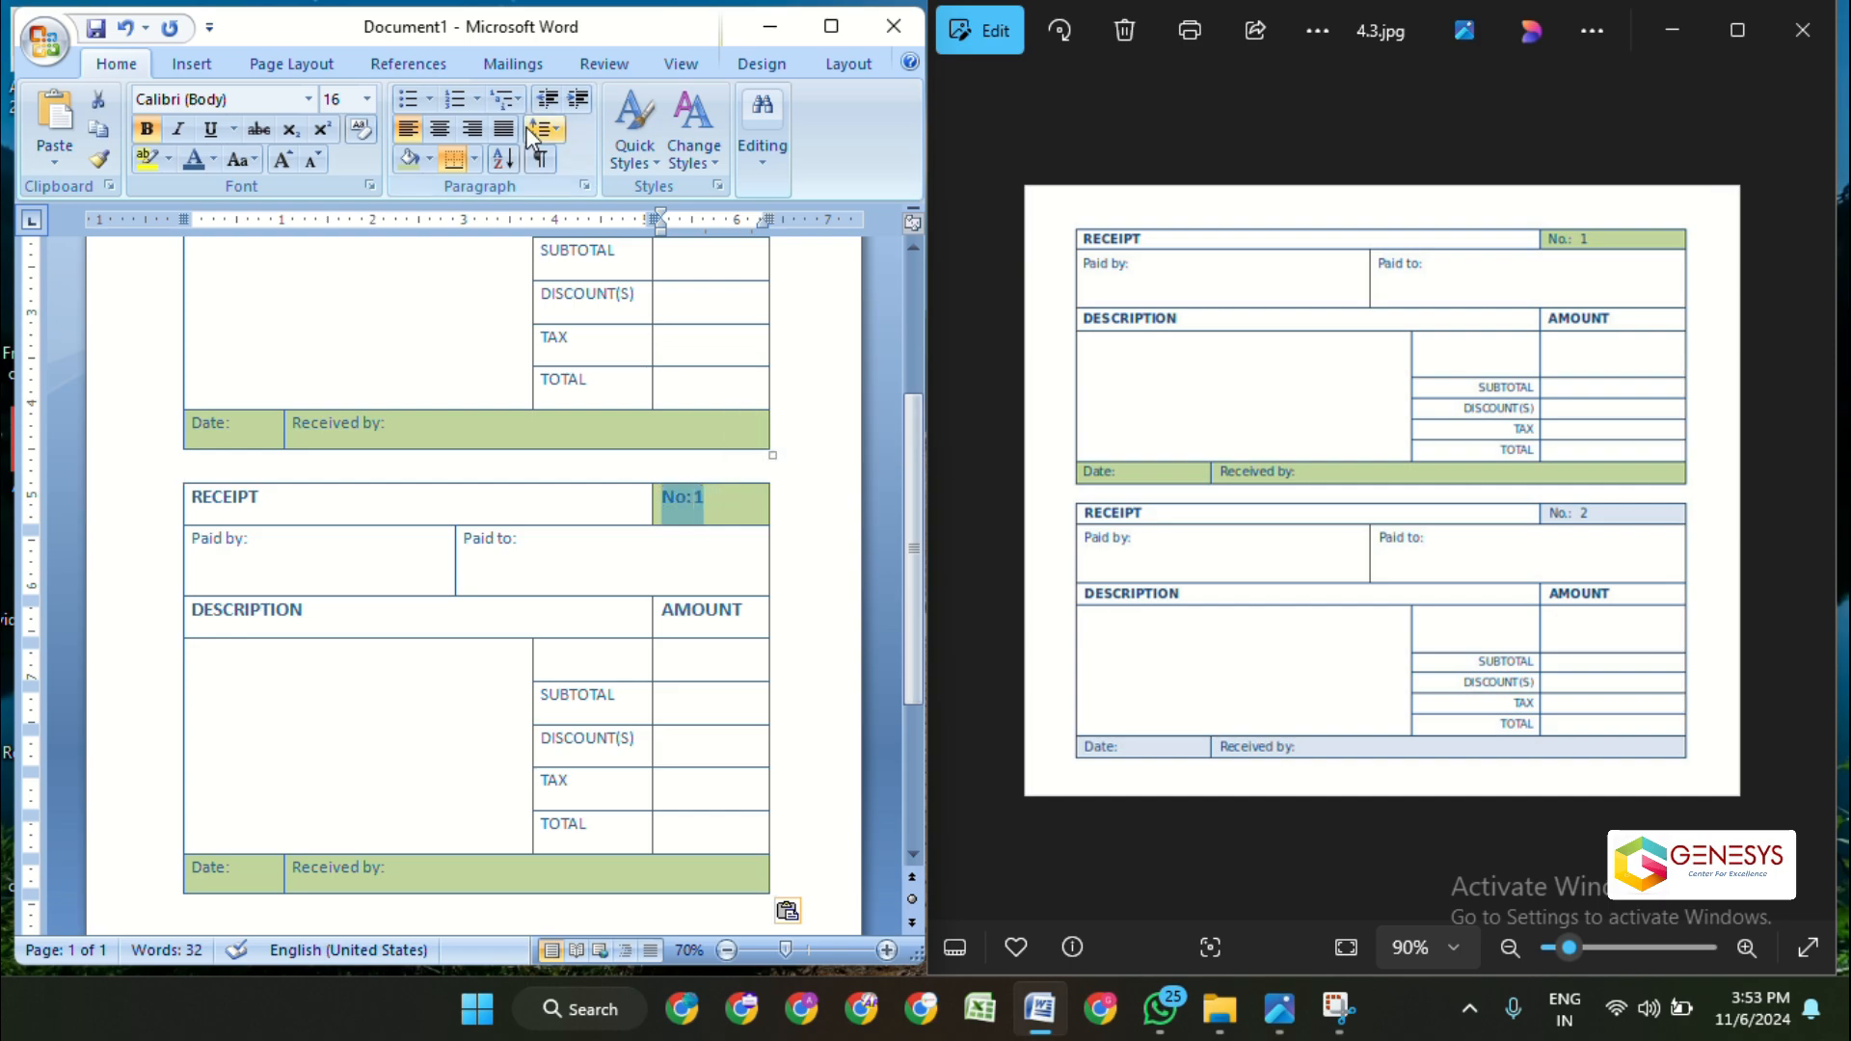
{"action": "left_click", "coordinate": [735, 483]}
{"action": "left_click", "coordinate": [714, 508]}
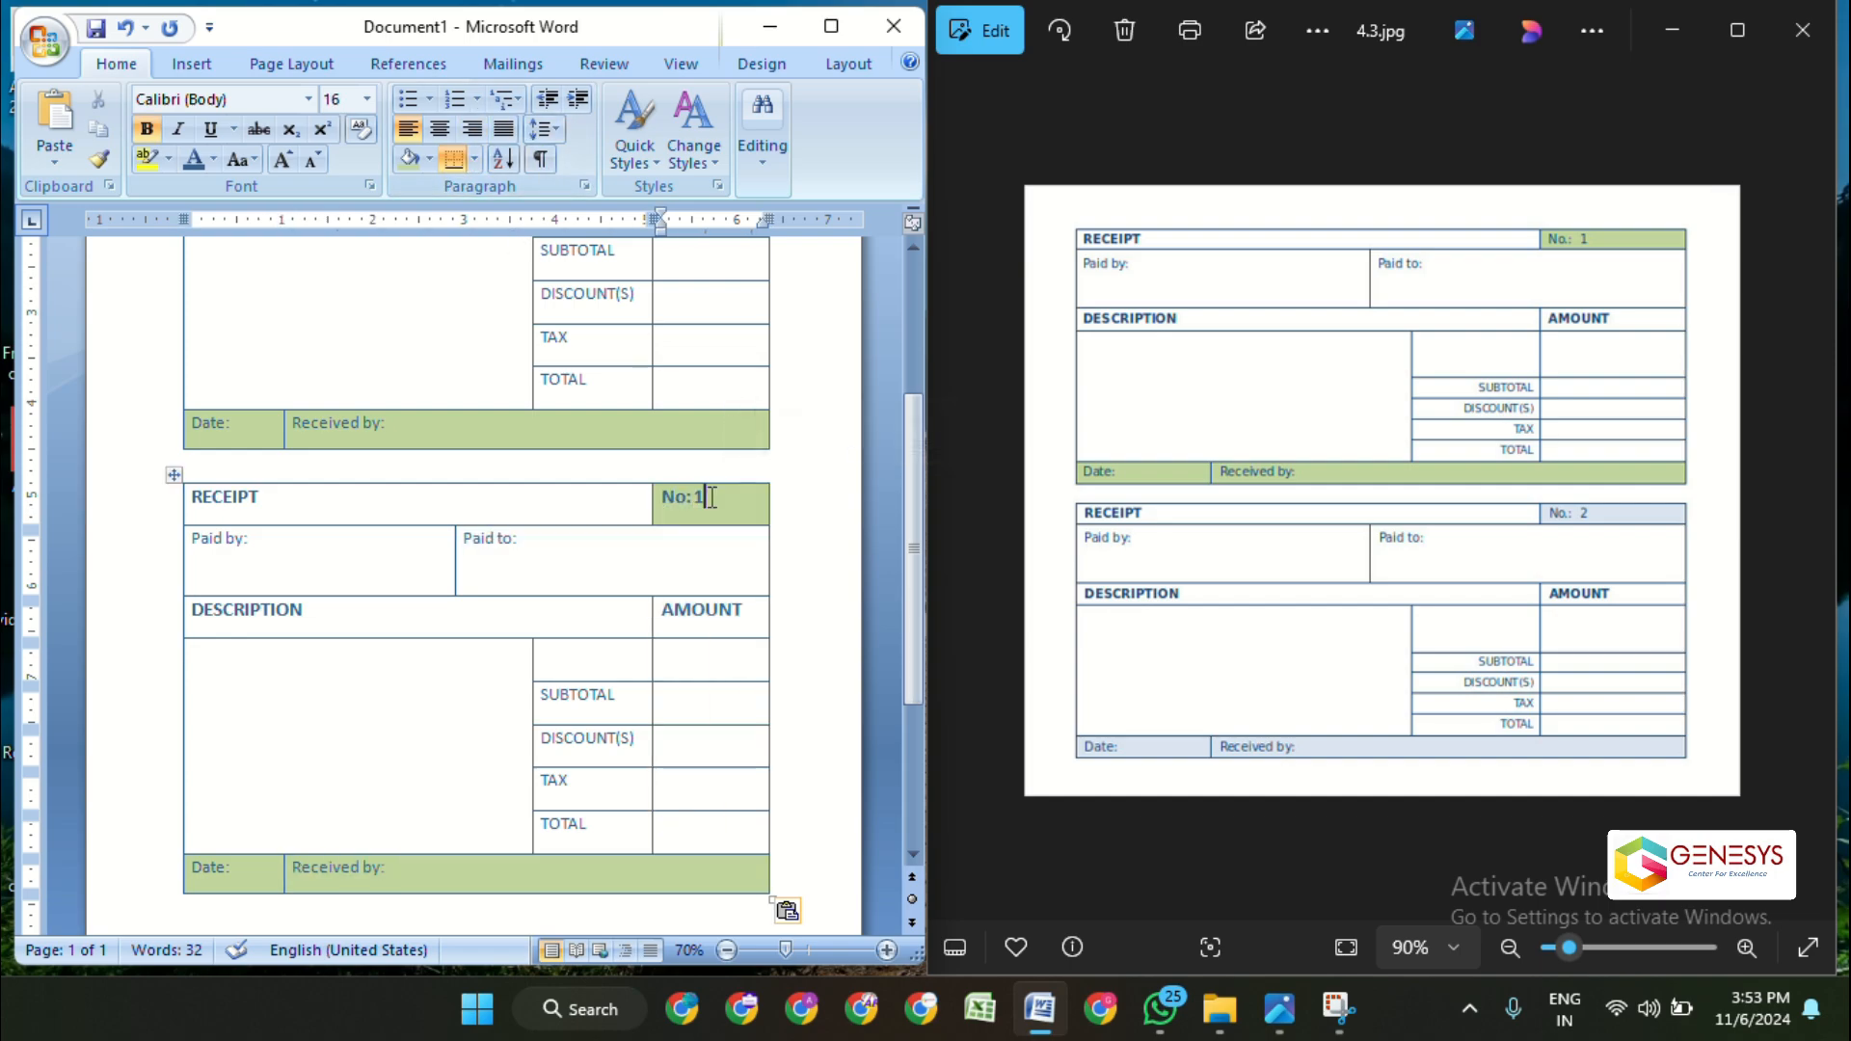
{"action": "left_click", "coordinate": [426, 158]}
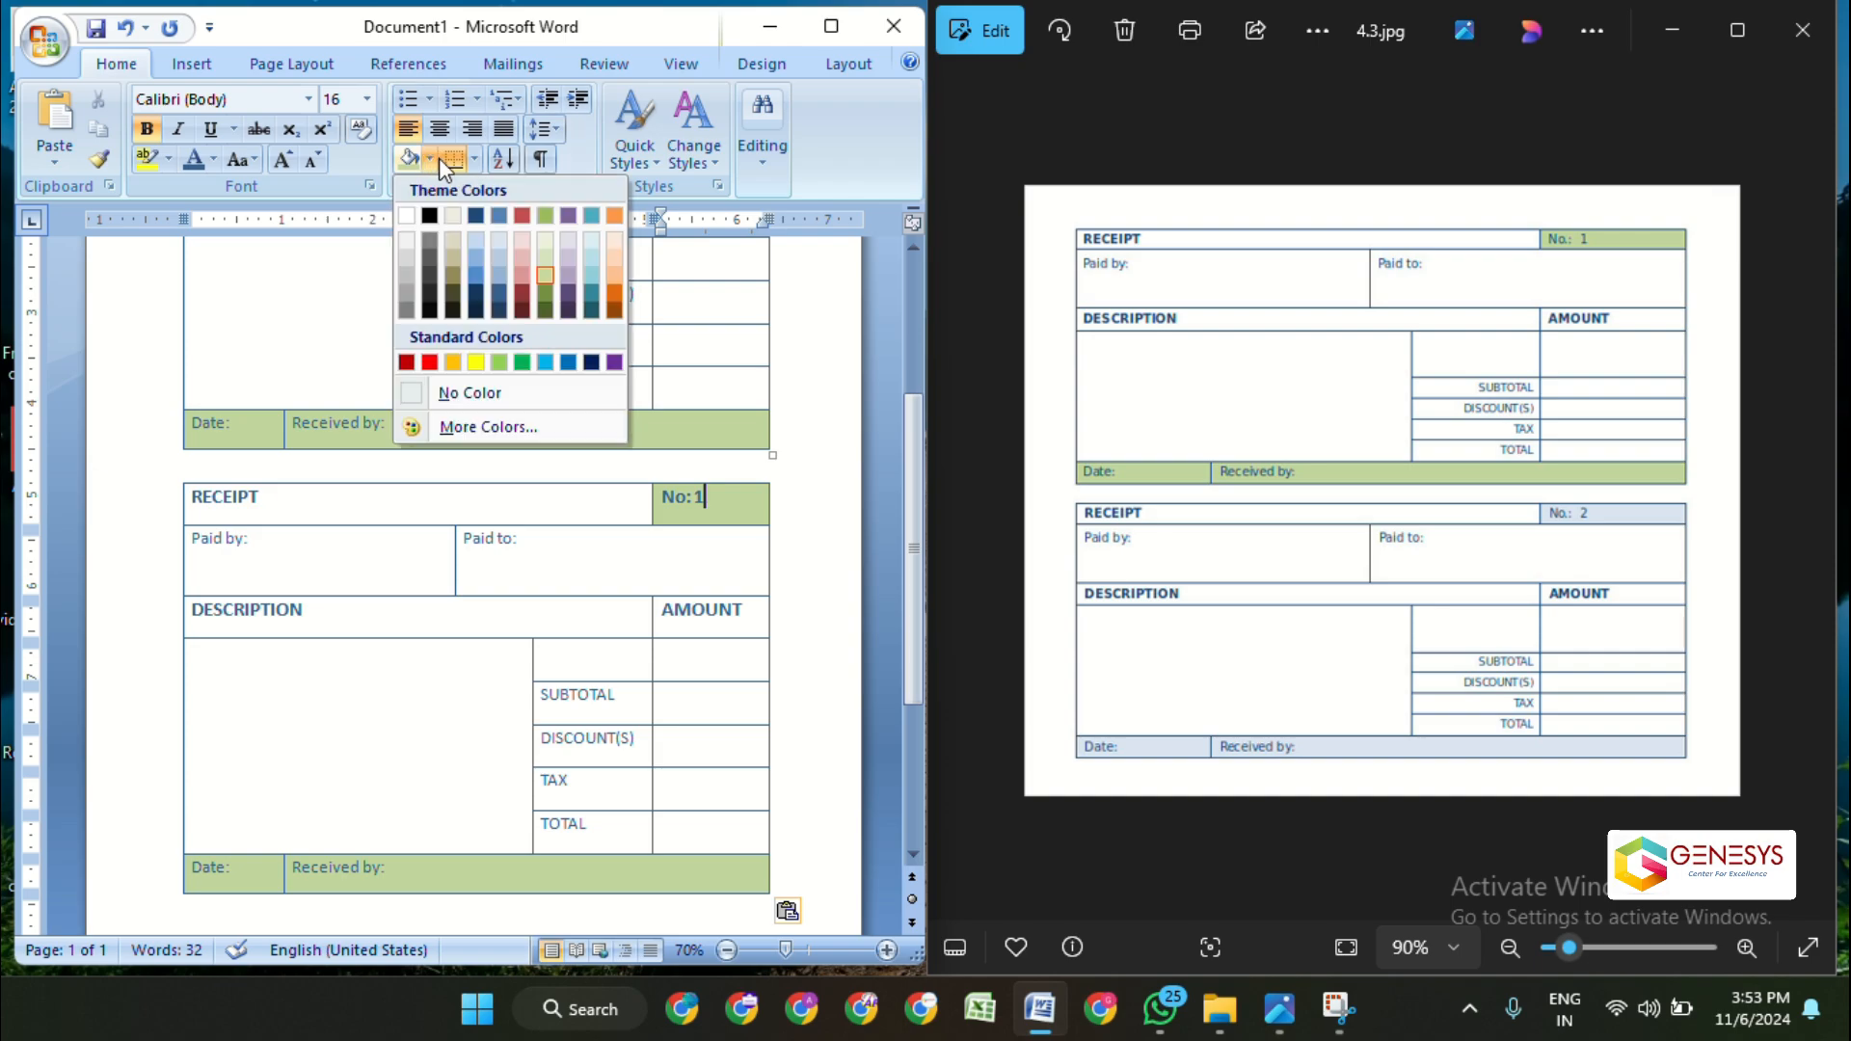
{"action": "left_click", "coordinate": [588, 276]}
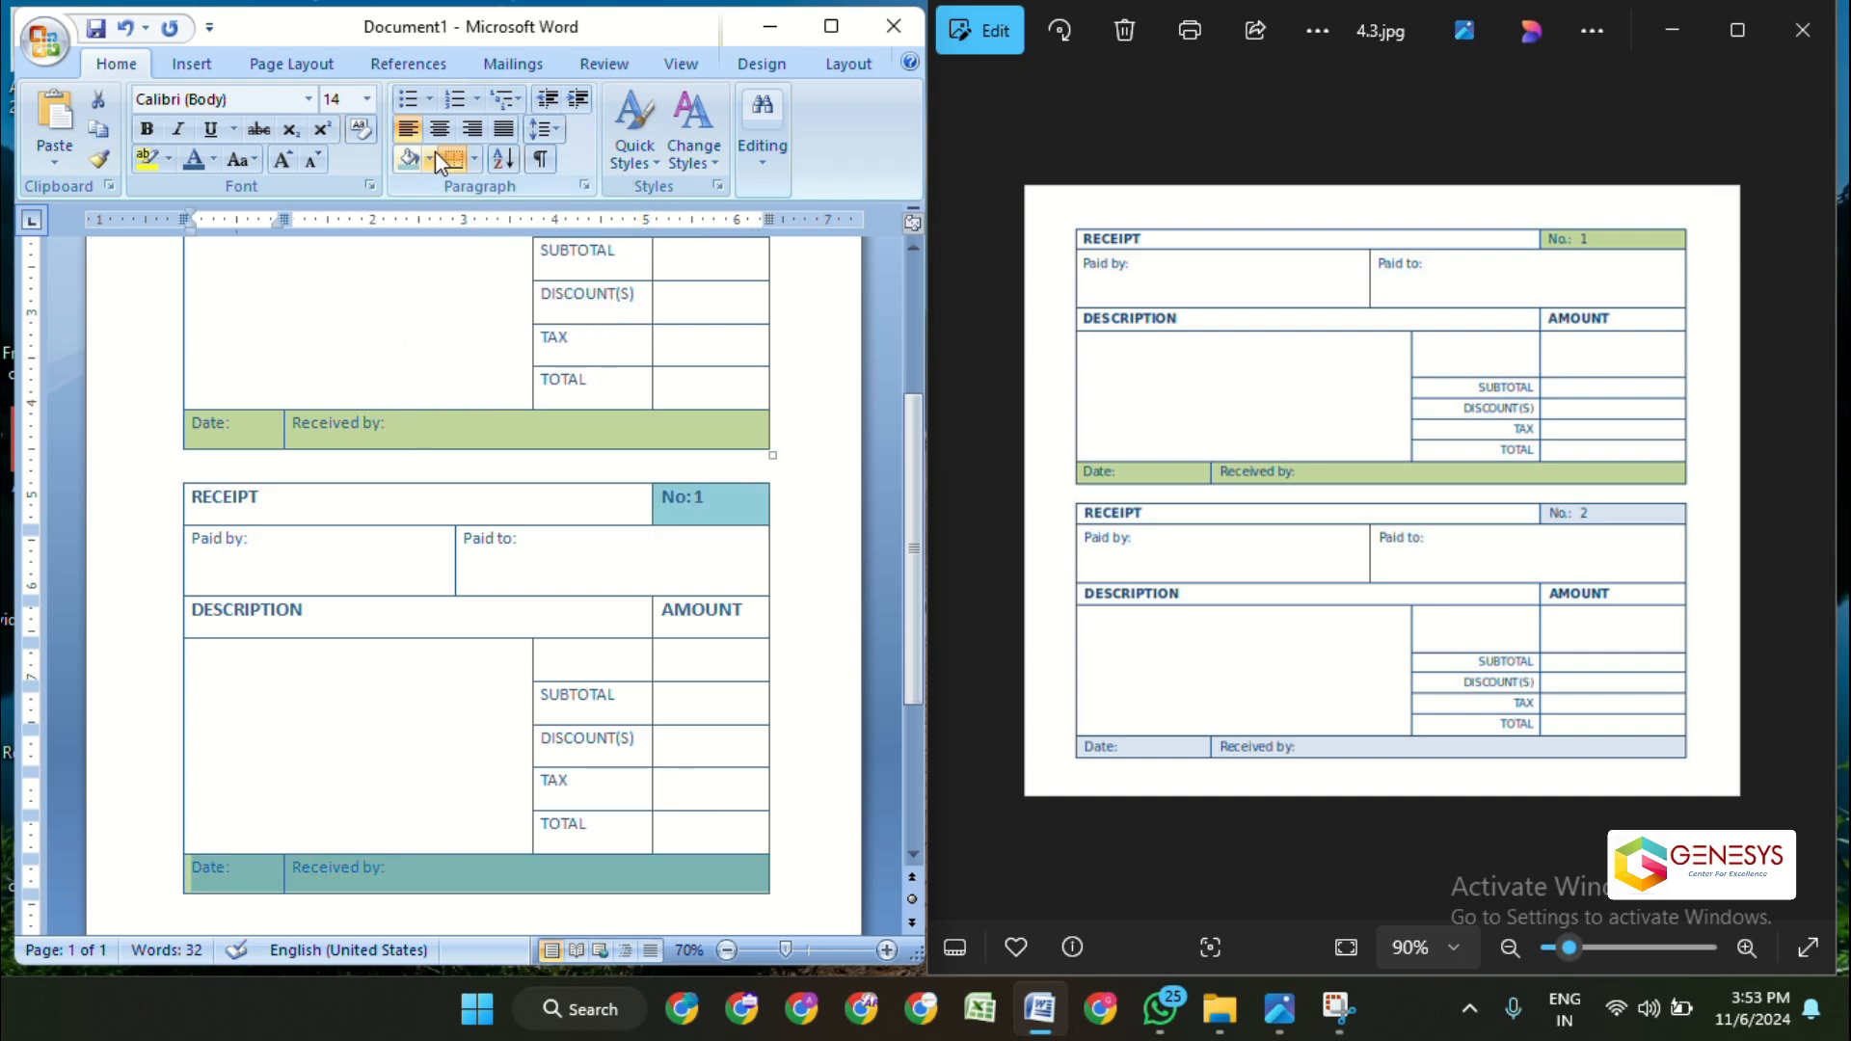
{"action": "left_click", "coordinate": [500, 772]}
- Review the layout and shading of both receipt tables against the sample form
{"action": "scroll", "coordinate": [517, 777], "scroll_direction": "up", "scroll_amount": 5}
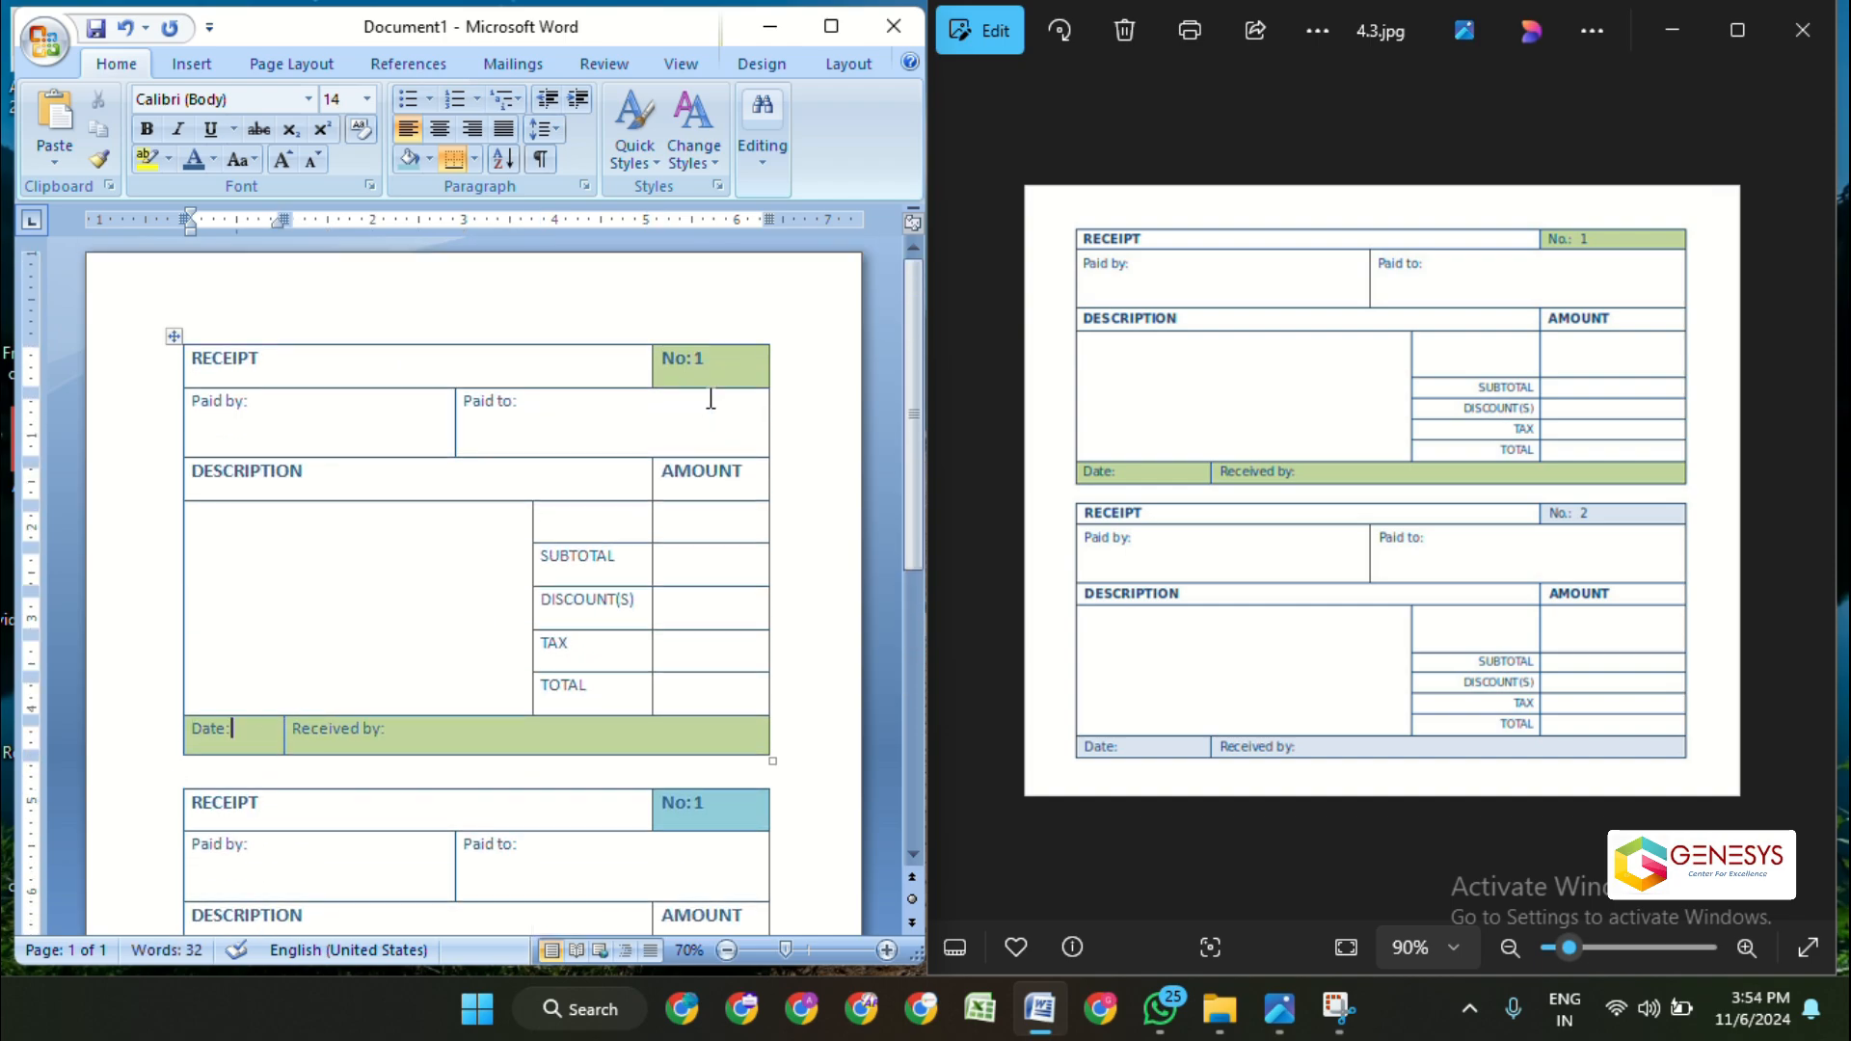
{"action": "left_click", "coordinate": [709, 371]}
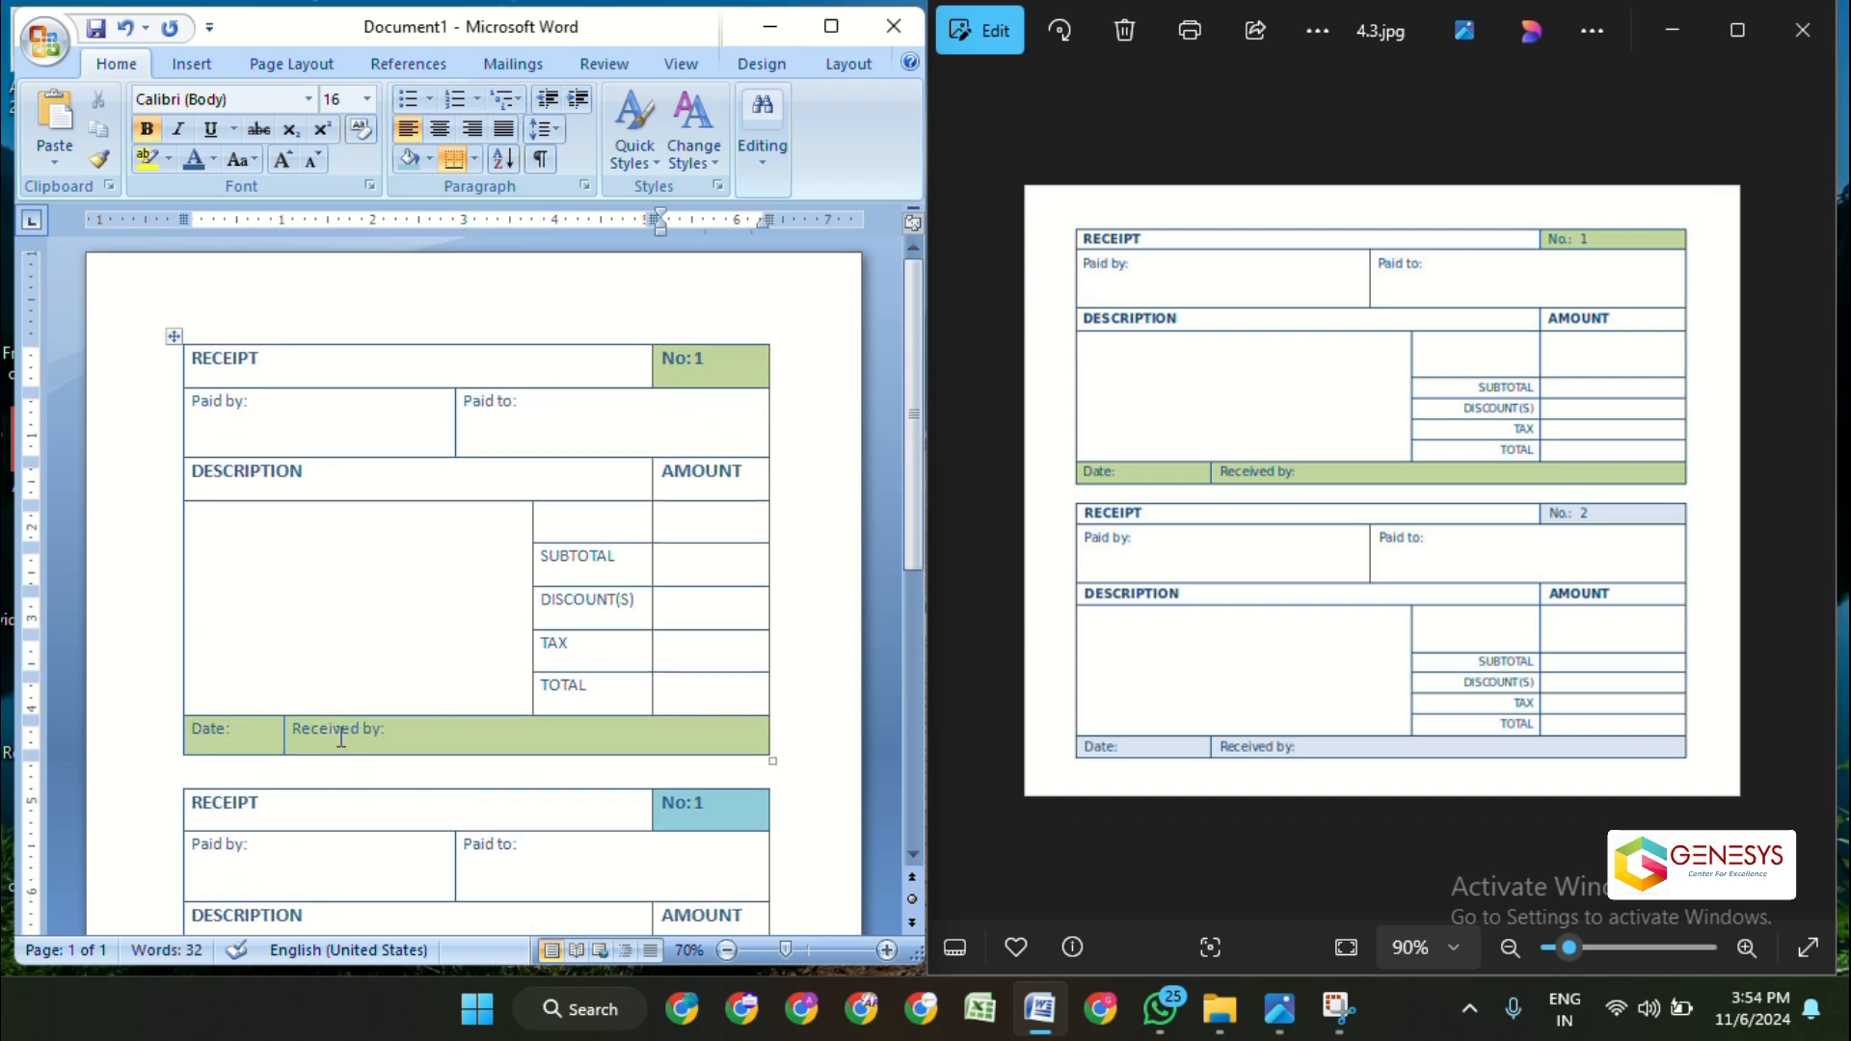
{"action": "scroll", "coordinate": [425, 632], "scroll_direction": "down", "scroll_amount": 5}
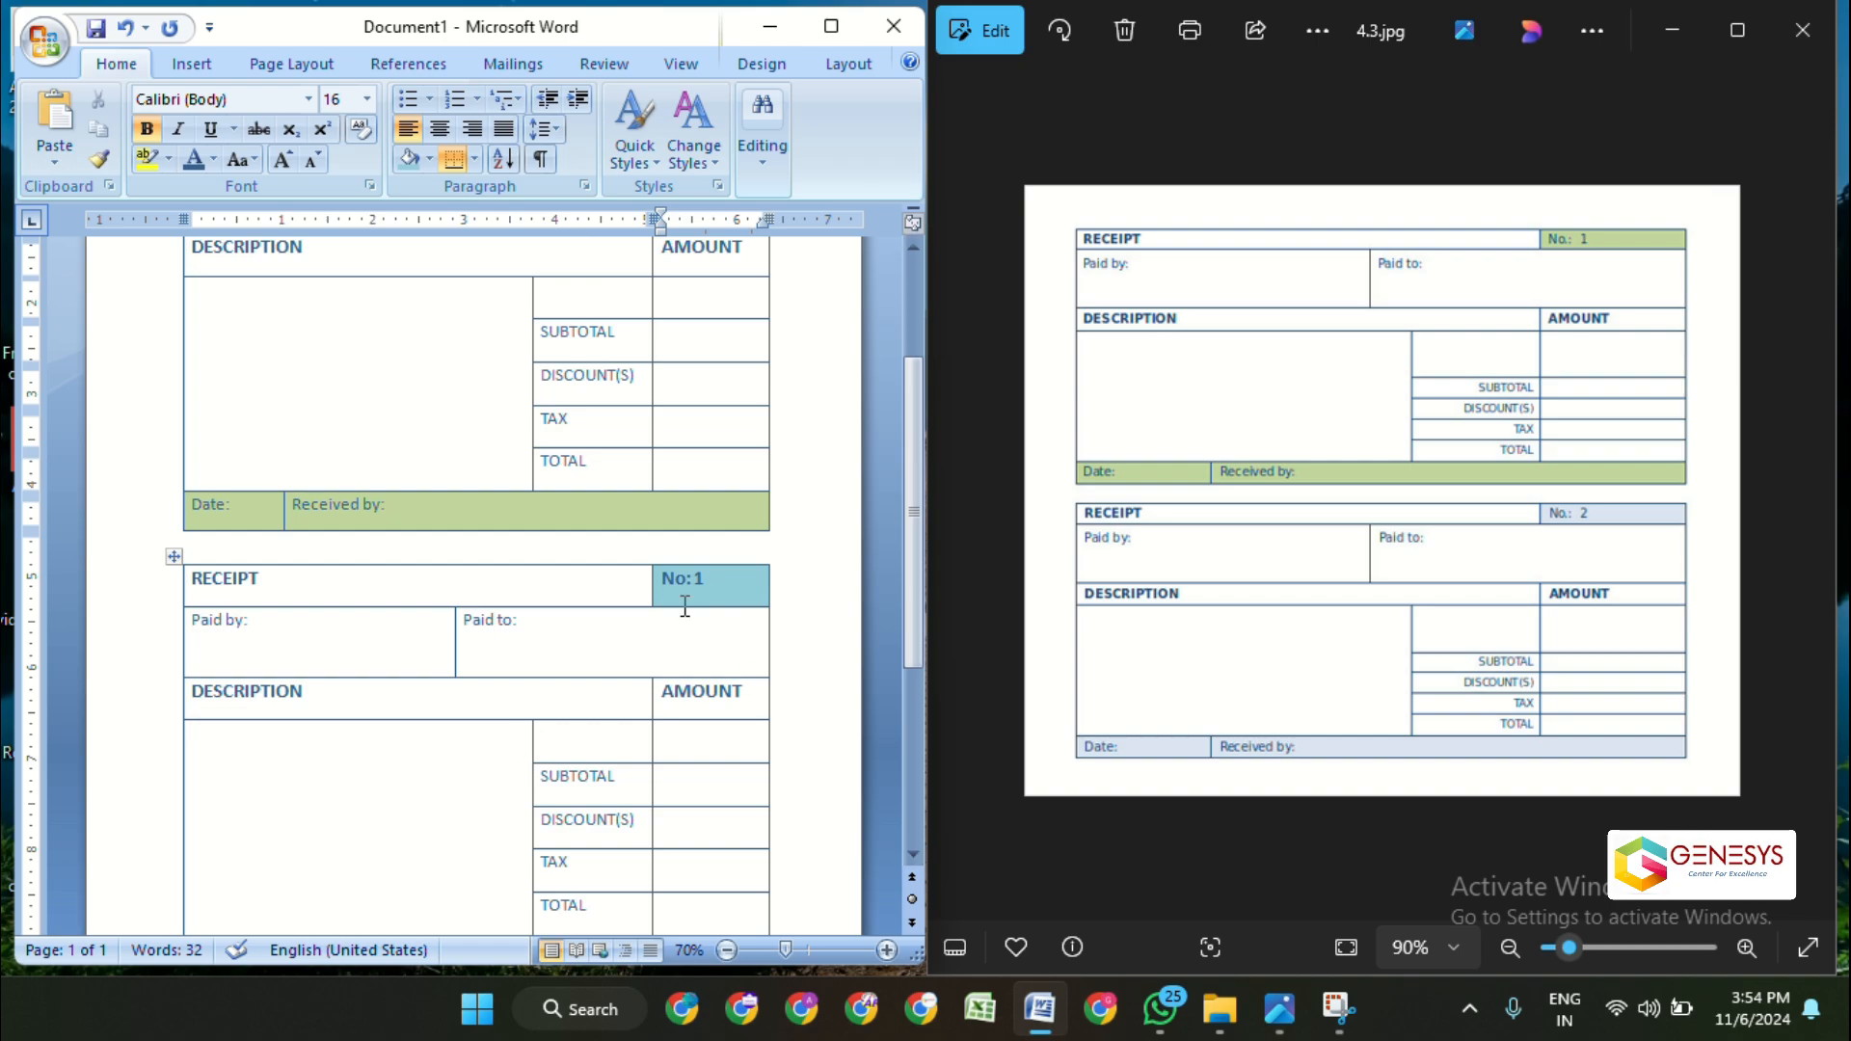
{"action": "scroll", "coordinate": [684, 605], "scroll_direction": "up", "scroll_amount": 5}
{"action": "scroll", "coordinate": [591, 638], "scroll_direction": "down", "scroll_amount": 6}
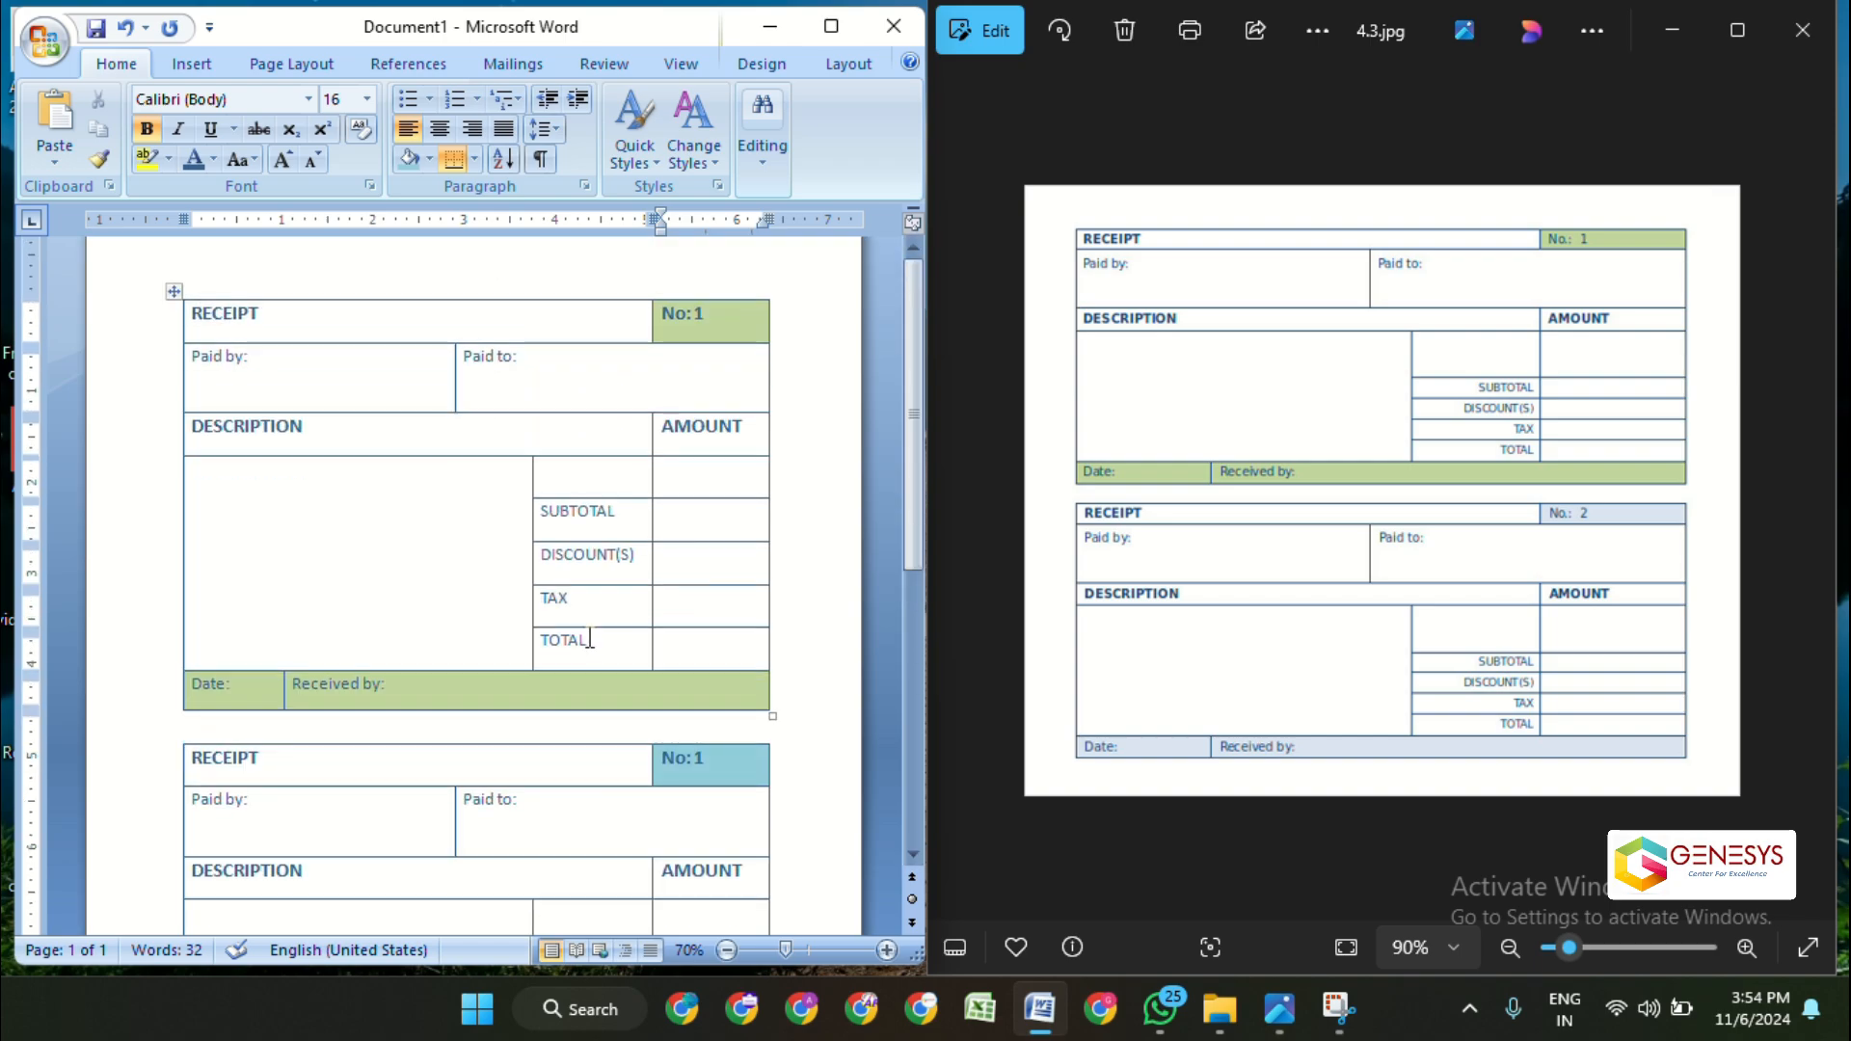
{"action": "scroll", "coordinate": [590, 638], "scroll_direction": "down", "scroll_amount": 3}
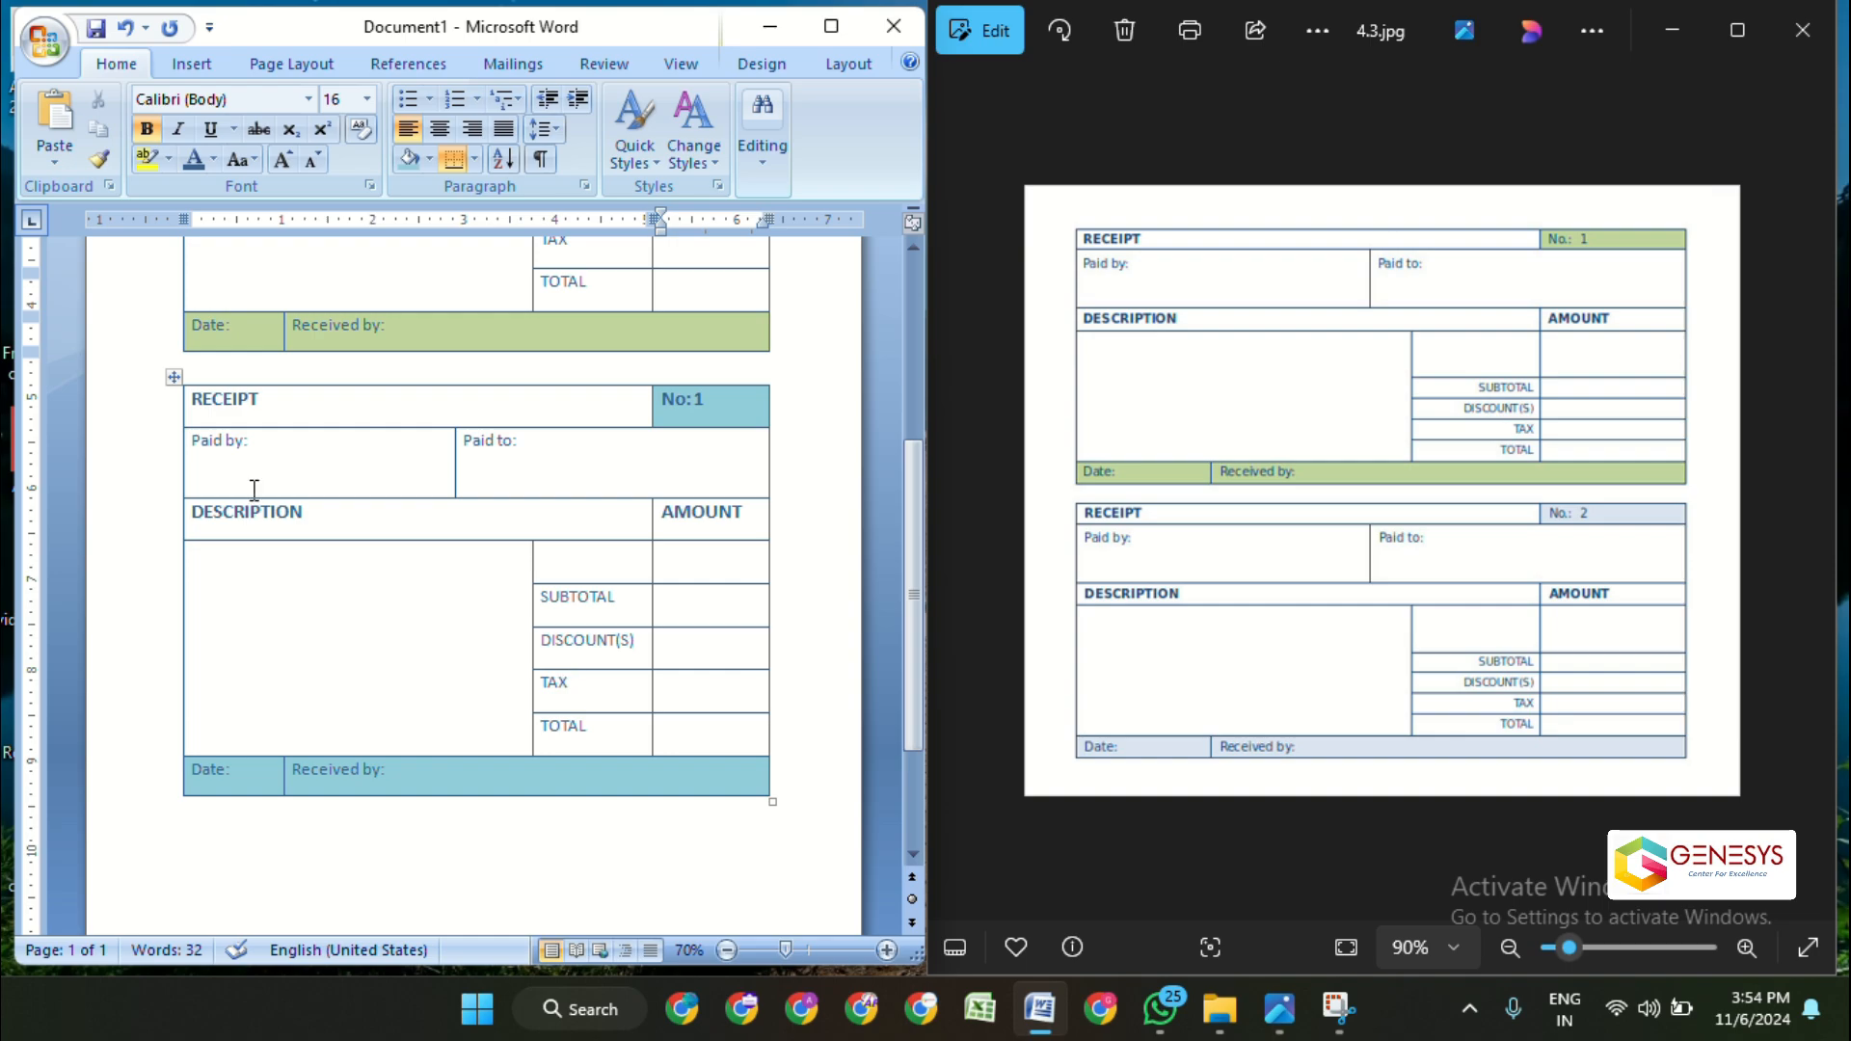
{"action": "scroll", "coordinate": [280, 482], "scroll_direction": "up", "scroll_amount": 1}
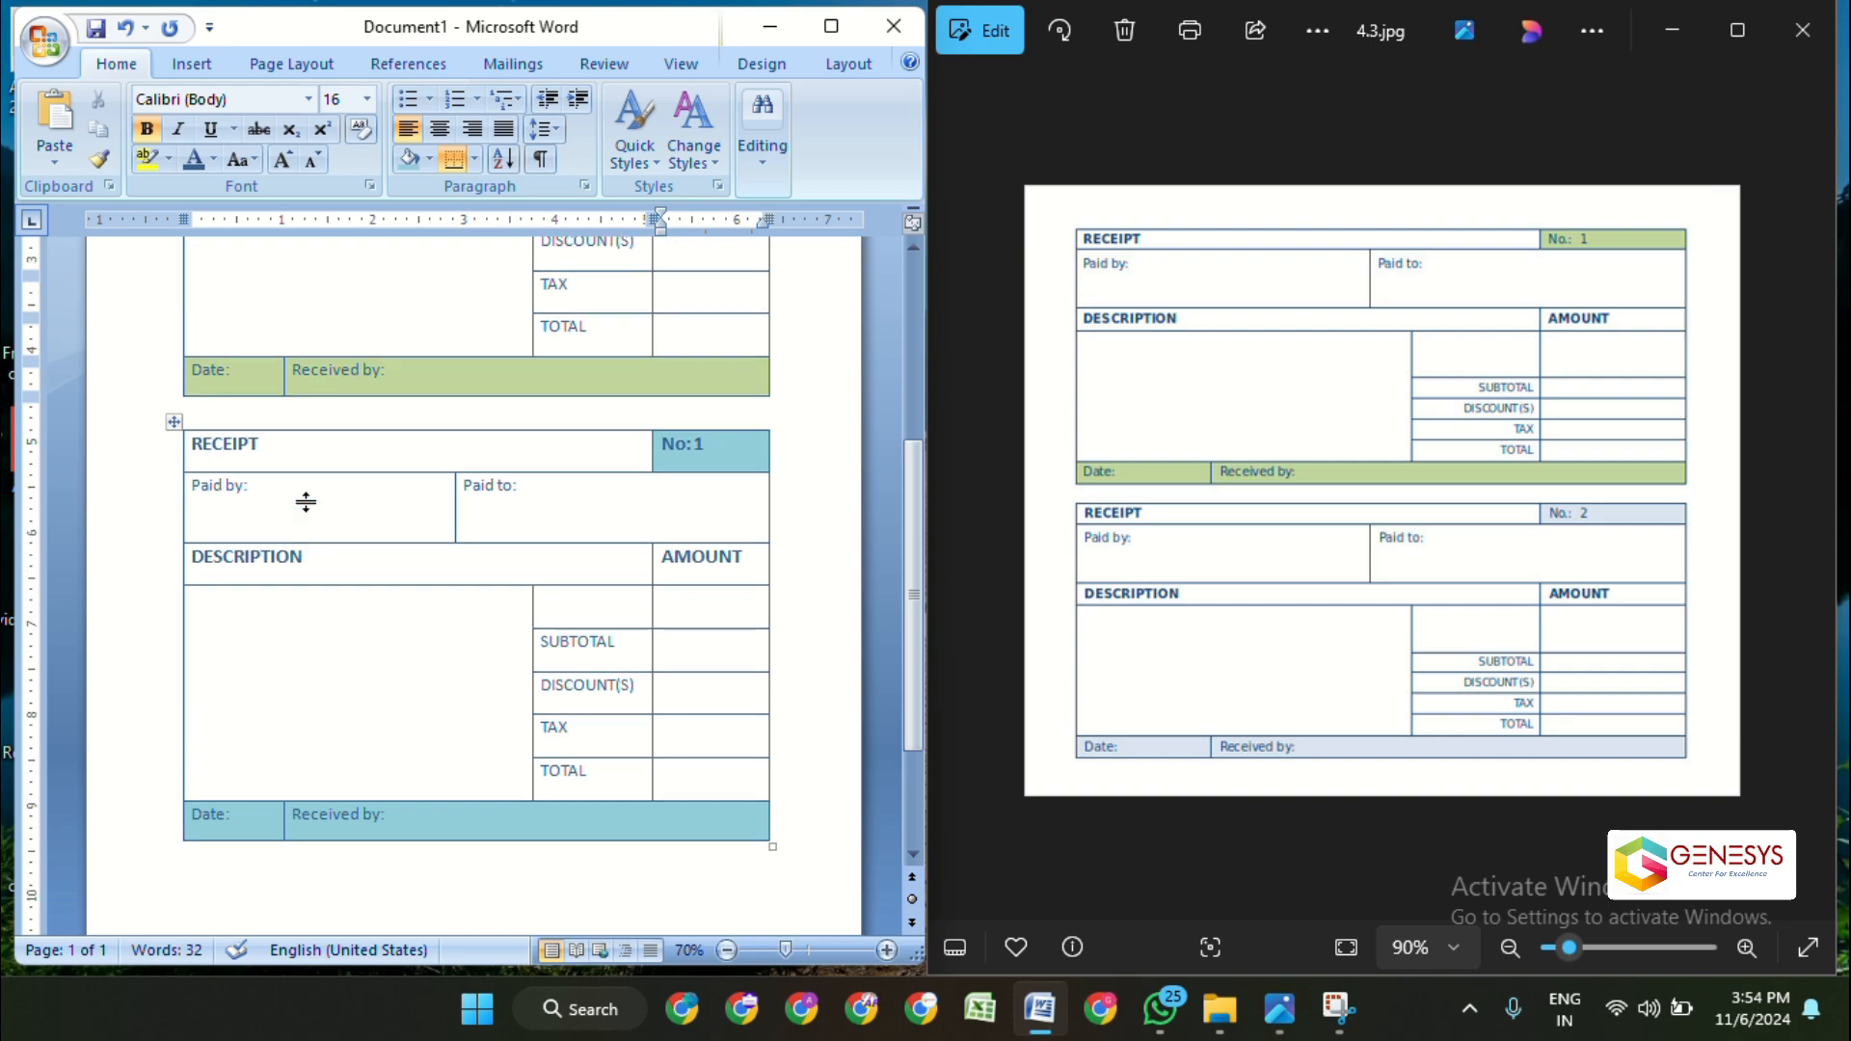
{"action": "scroll", "coordinate": [174, 513], "scroll_direction": "up", "scroll_amount": 2}
- Copy the whole first receipt table
{"action": "scroll", "coordinate": [173, 521], "scroll_direction": "up", "scroll_amount": 6}
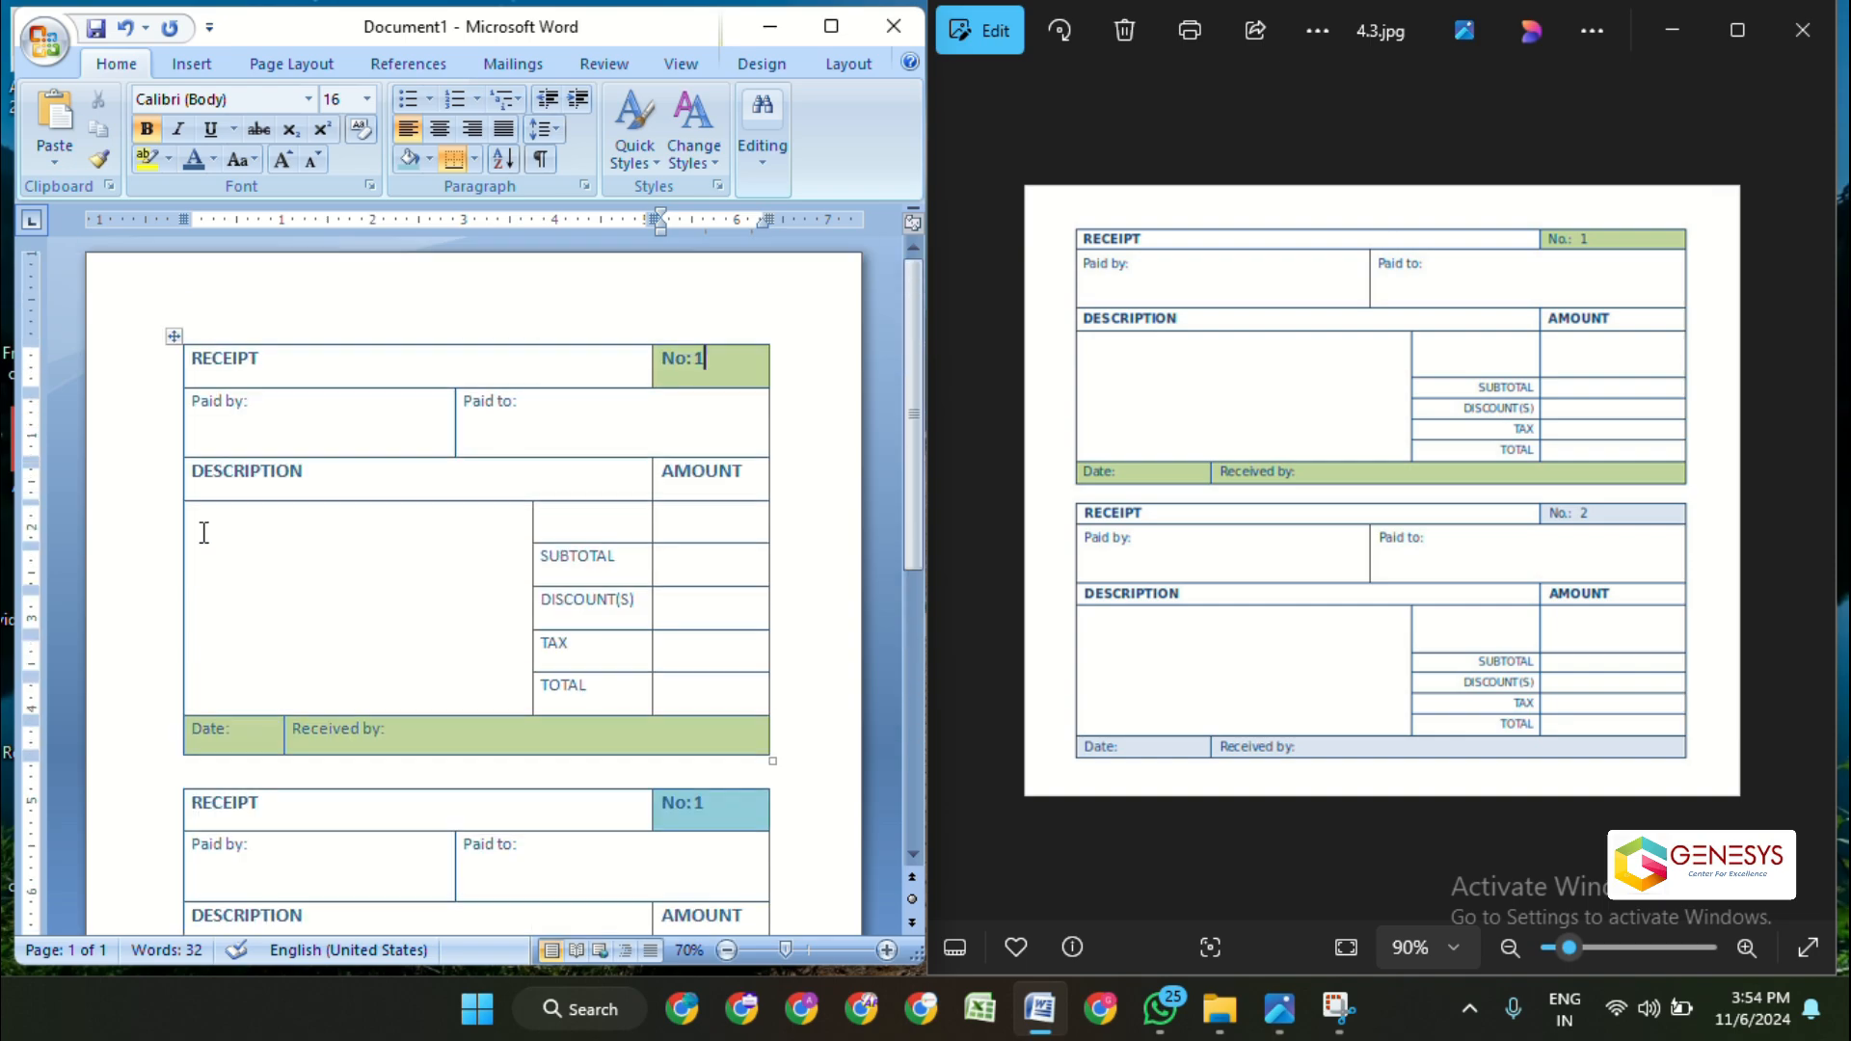
{"action": "left_click", "coordinate": [174, 335]}
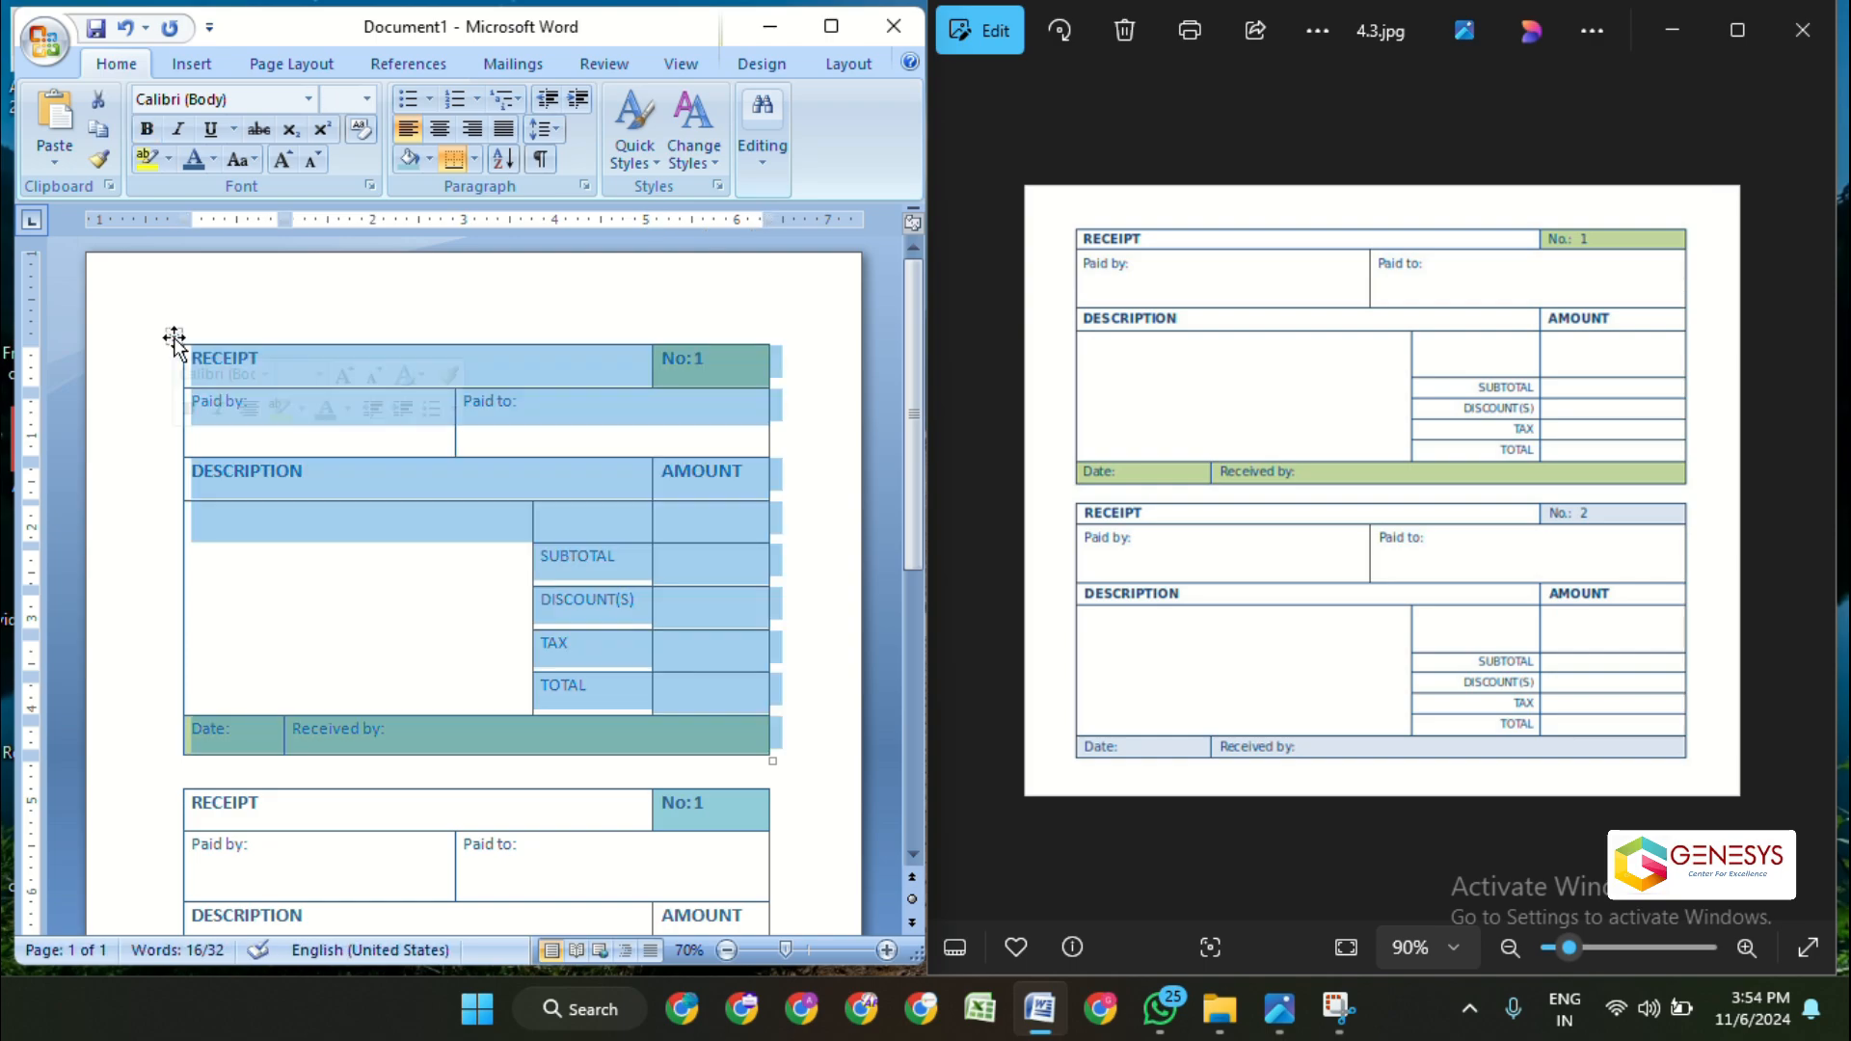
{"action": "right_click", "coordinate": [173, 338]}
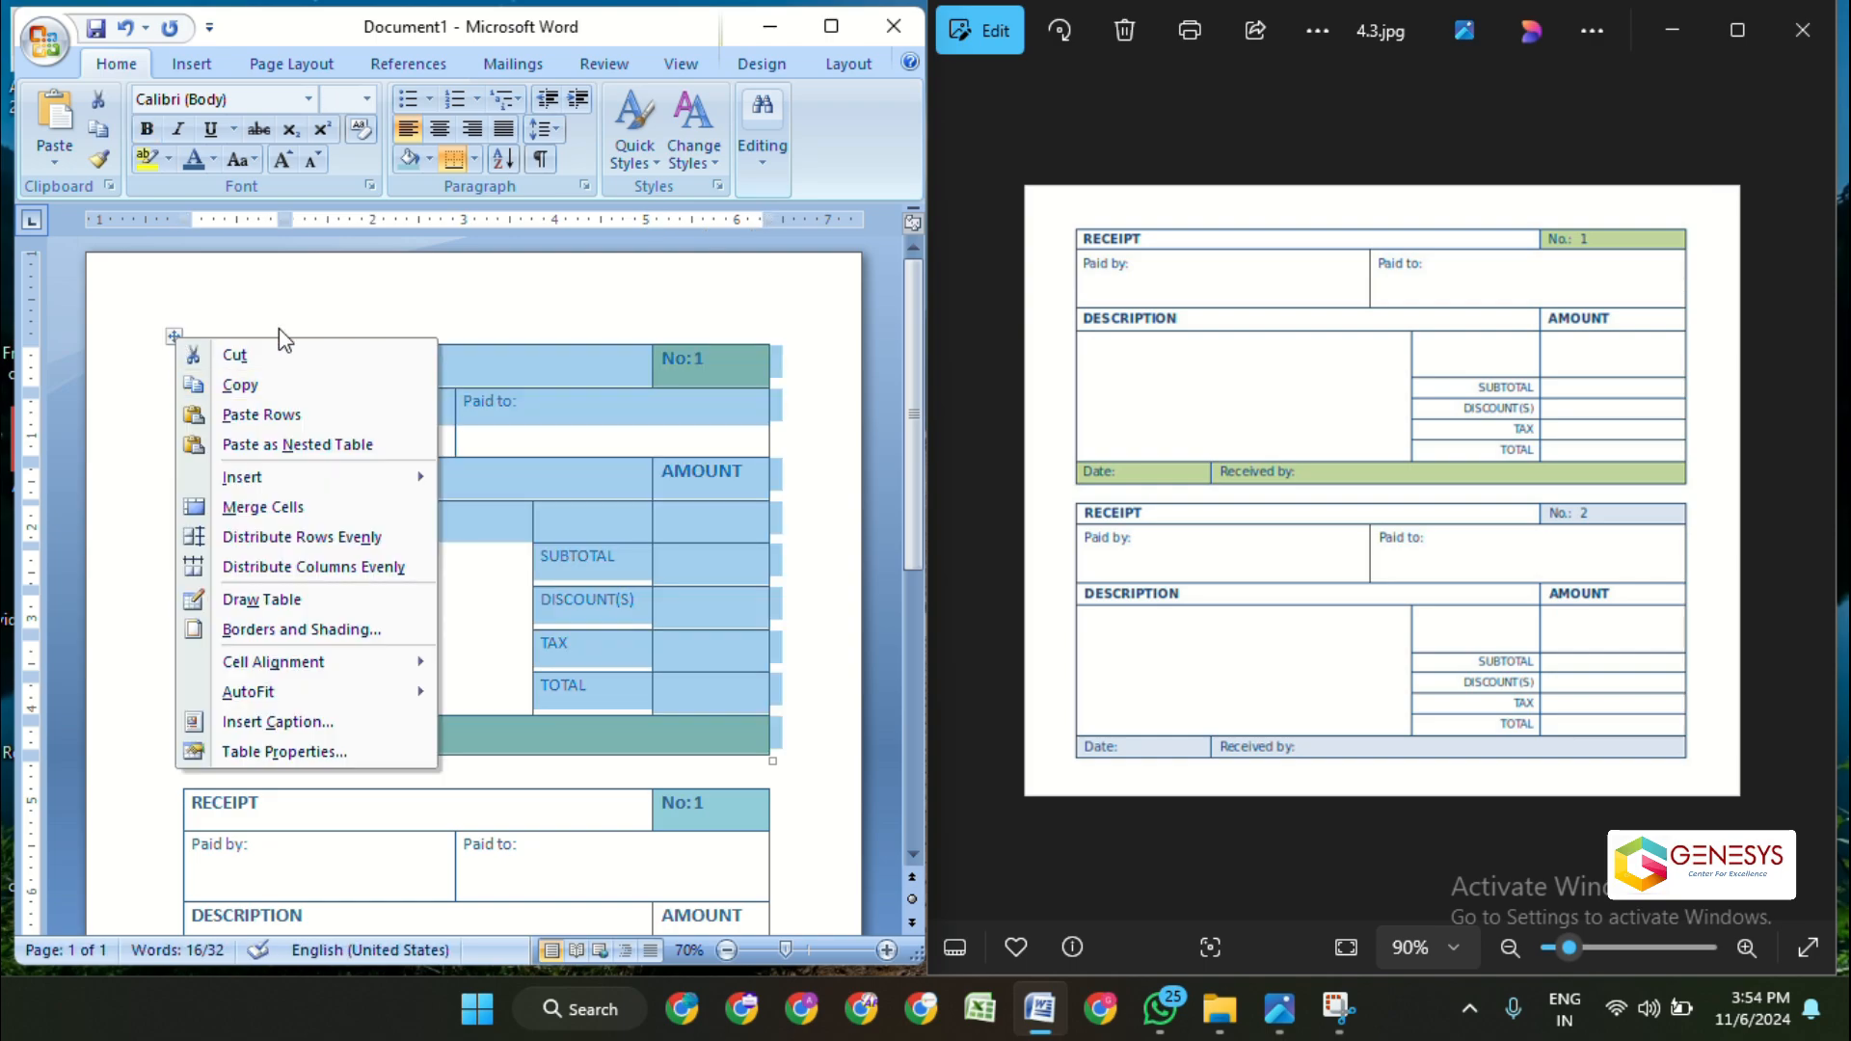
{"action": "left_click", "coordinate": [378, 388]}
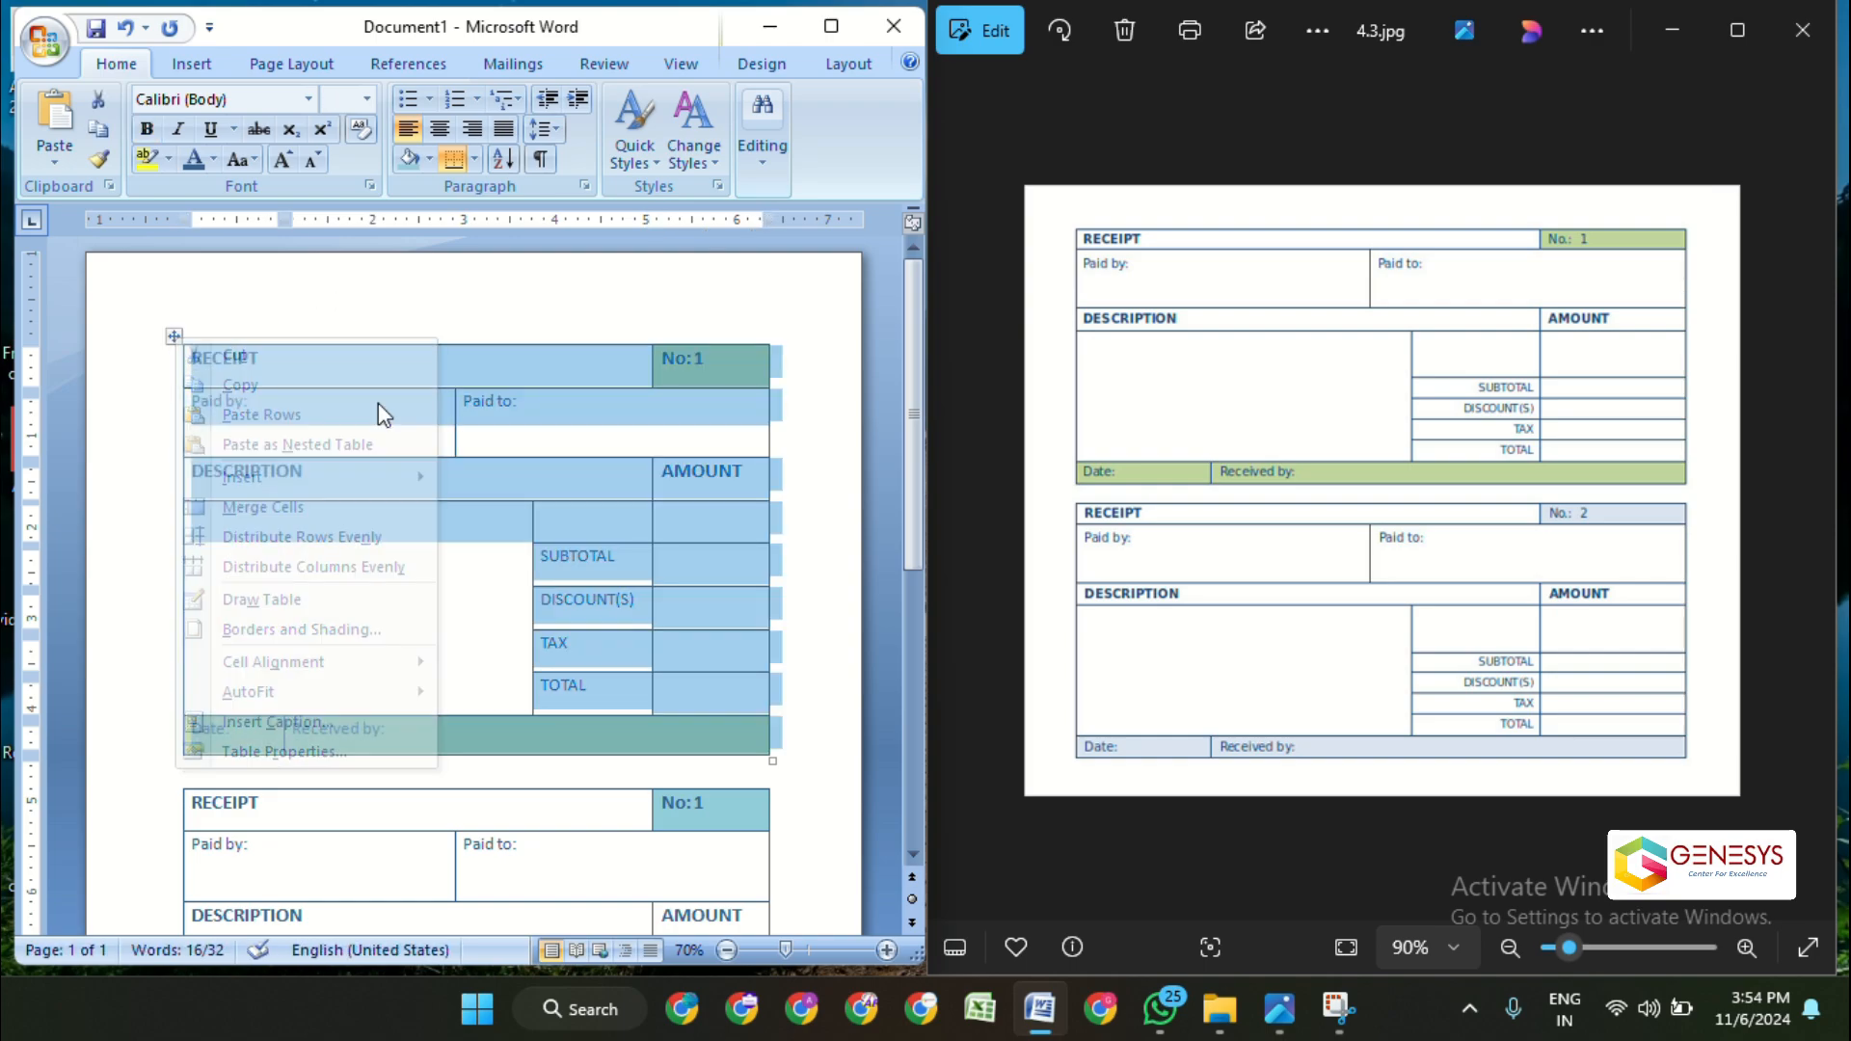
{"action": "left_click", "coordinate": [824, 768]}
{"action": "scroll", "coordinate": [821, 769], "scroll_direction": "down", "scroll_amount": 2}
{"action": "scroll", "coordinate": [821, 768], "scroll_direction": "down", "scroll_amount": 3}
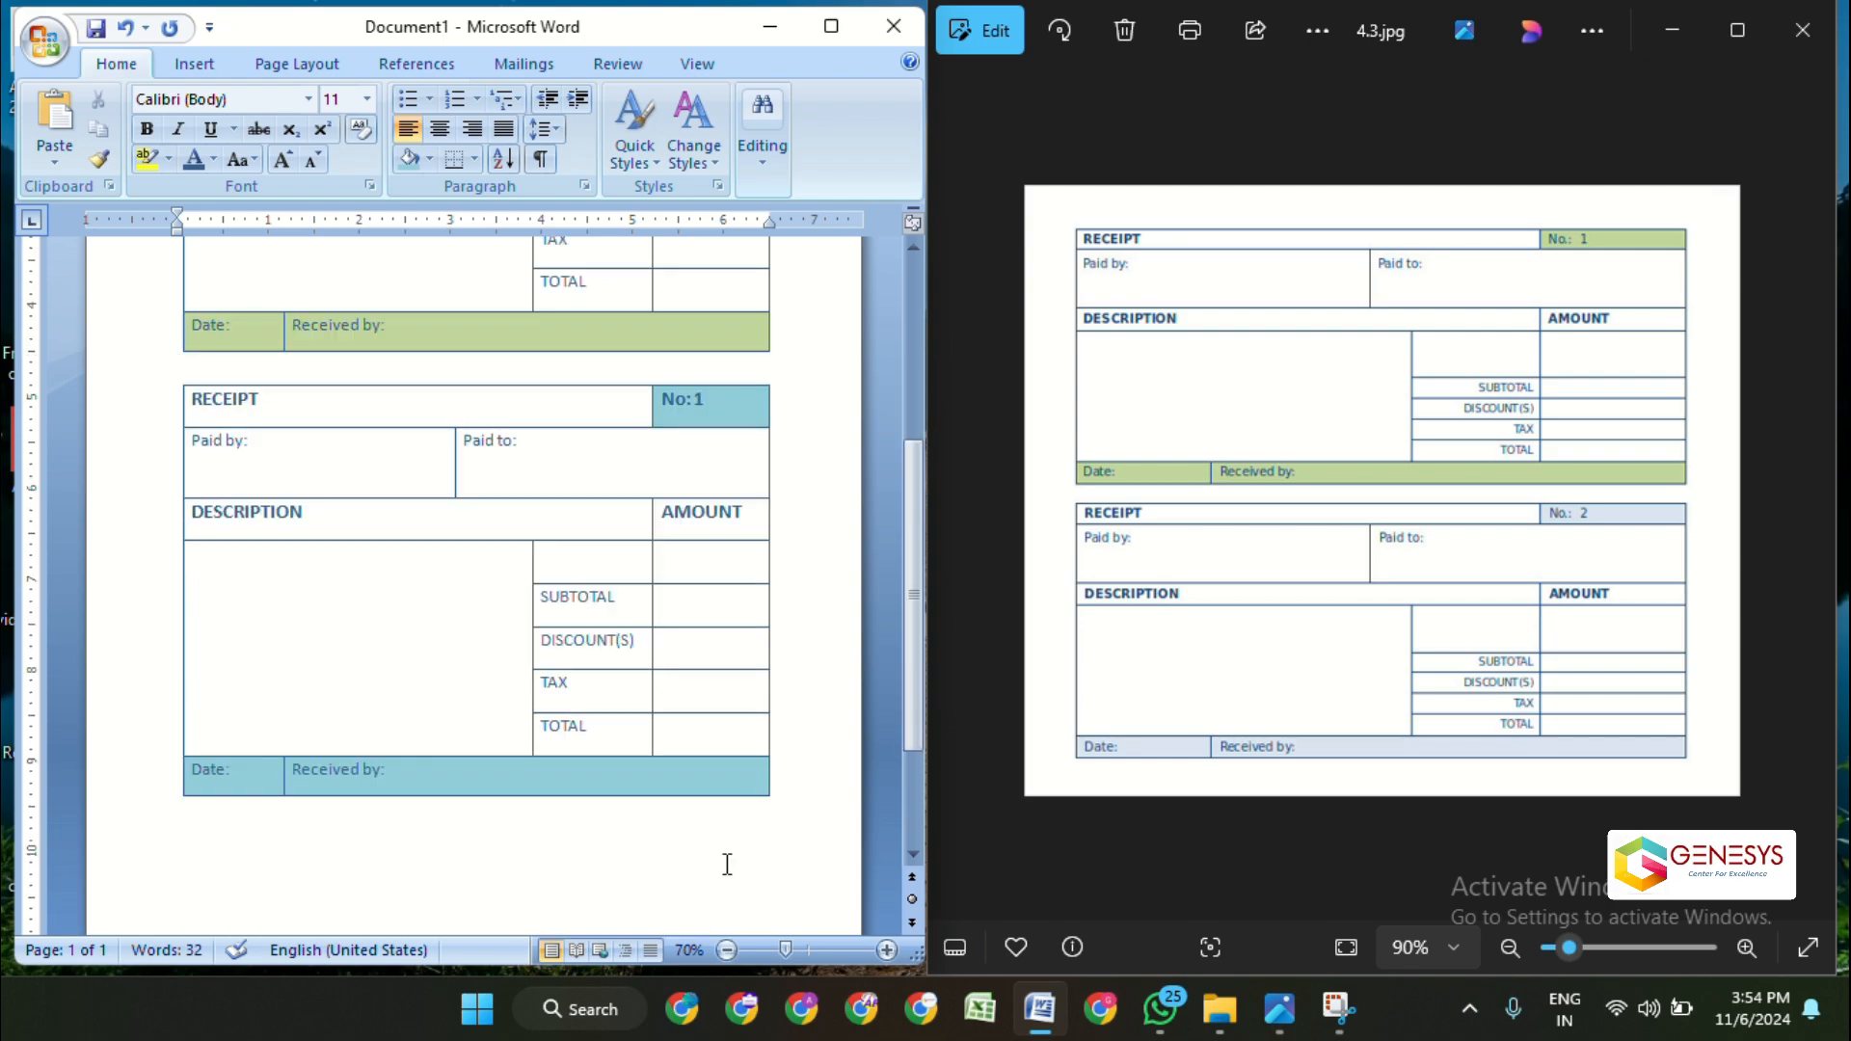
{"action": "scroll", "coordinate": [726, 860], "scroll_direction": "up", "scroll_amount": 2}
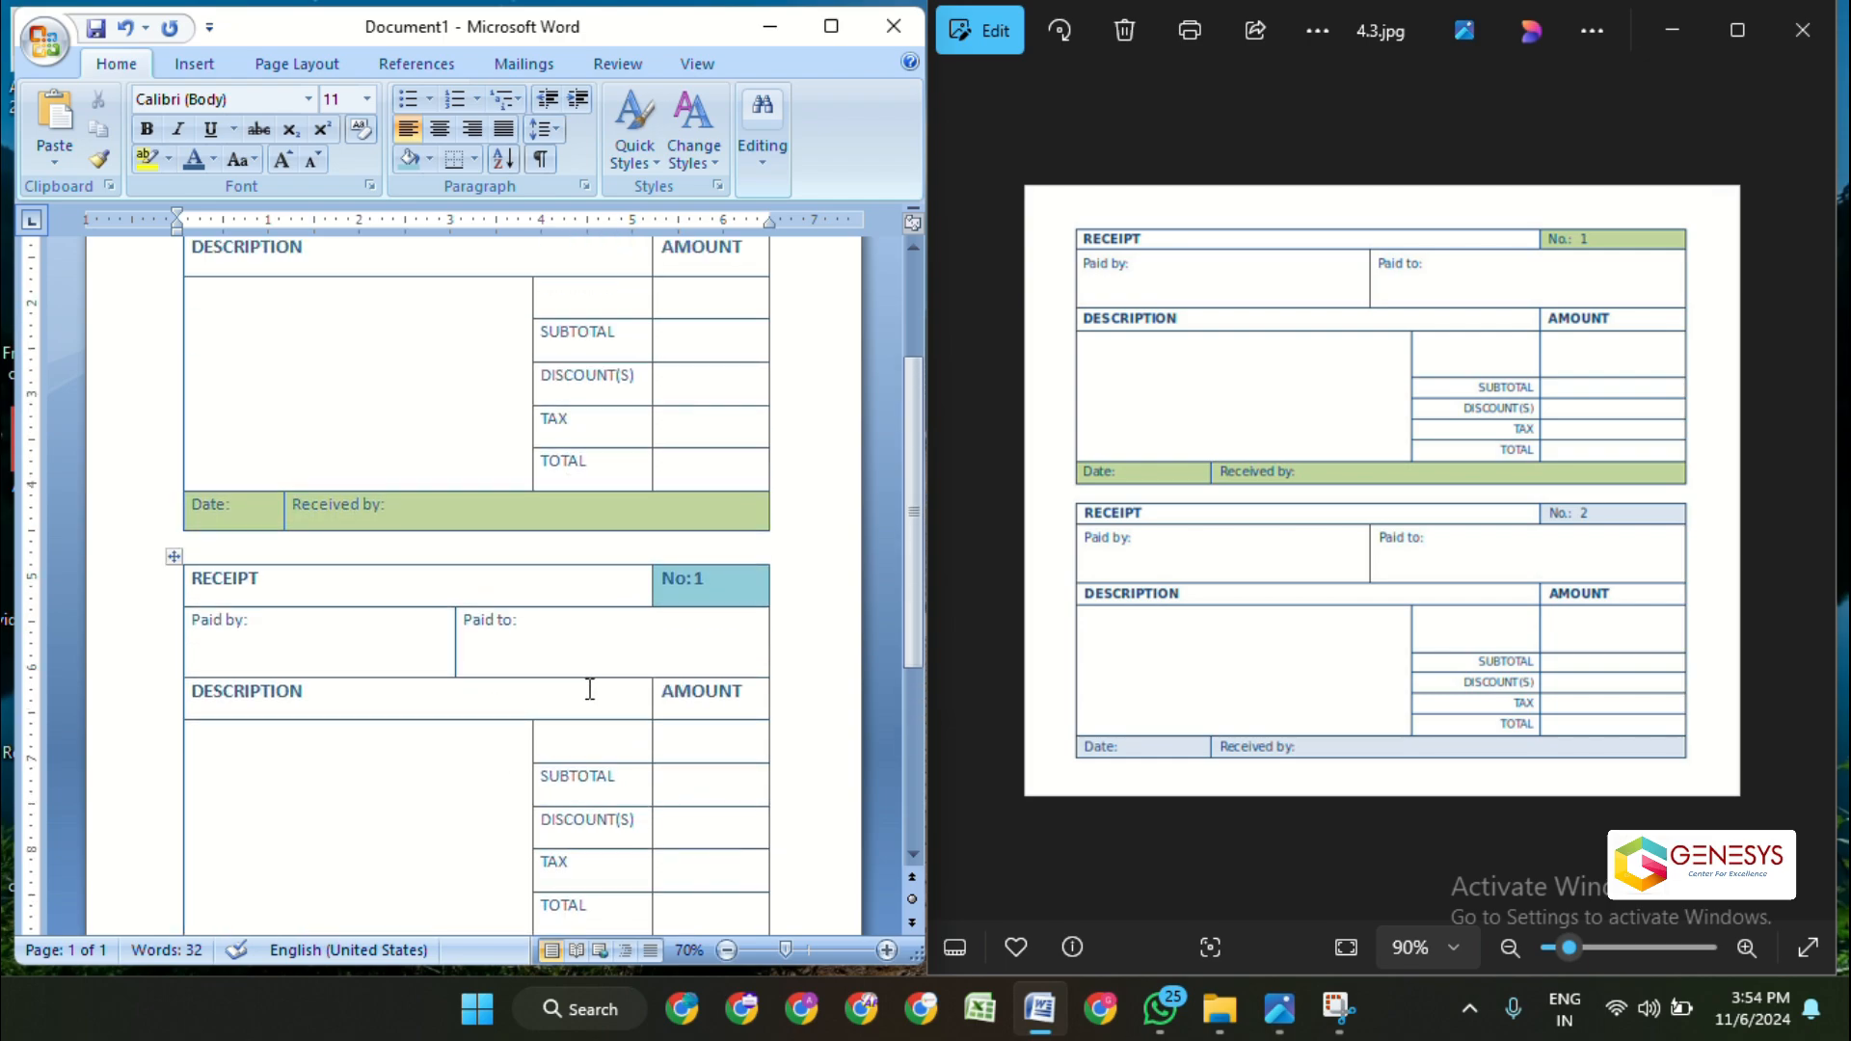
- Move the "SUBTOTAL" and "DISCOUNT(S)" labels of the first receipt to the right edge of their cells
{"action": "left_click", "coordinate": [544, 334]}
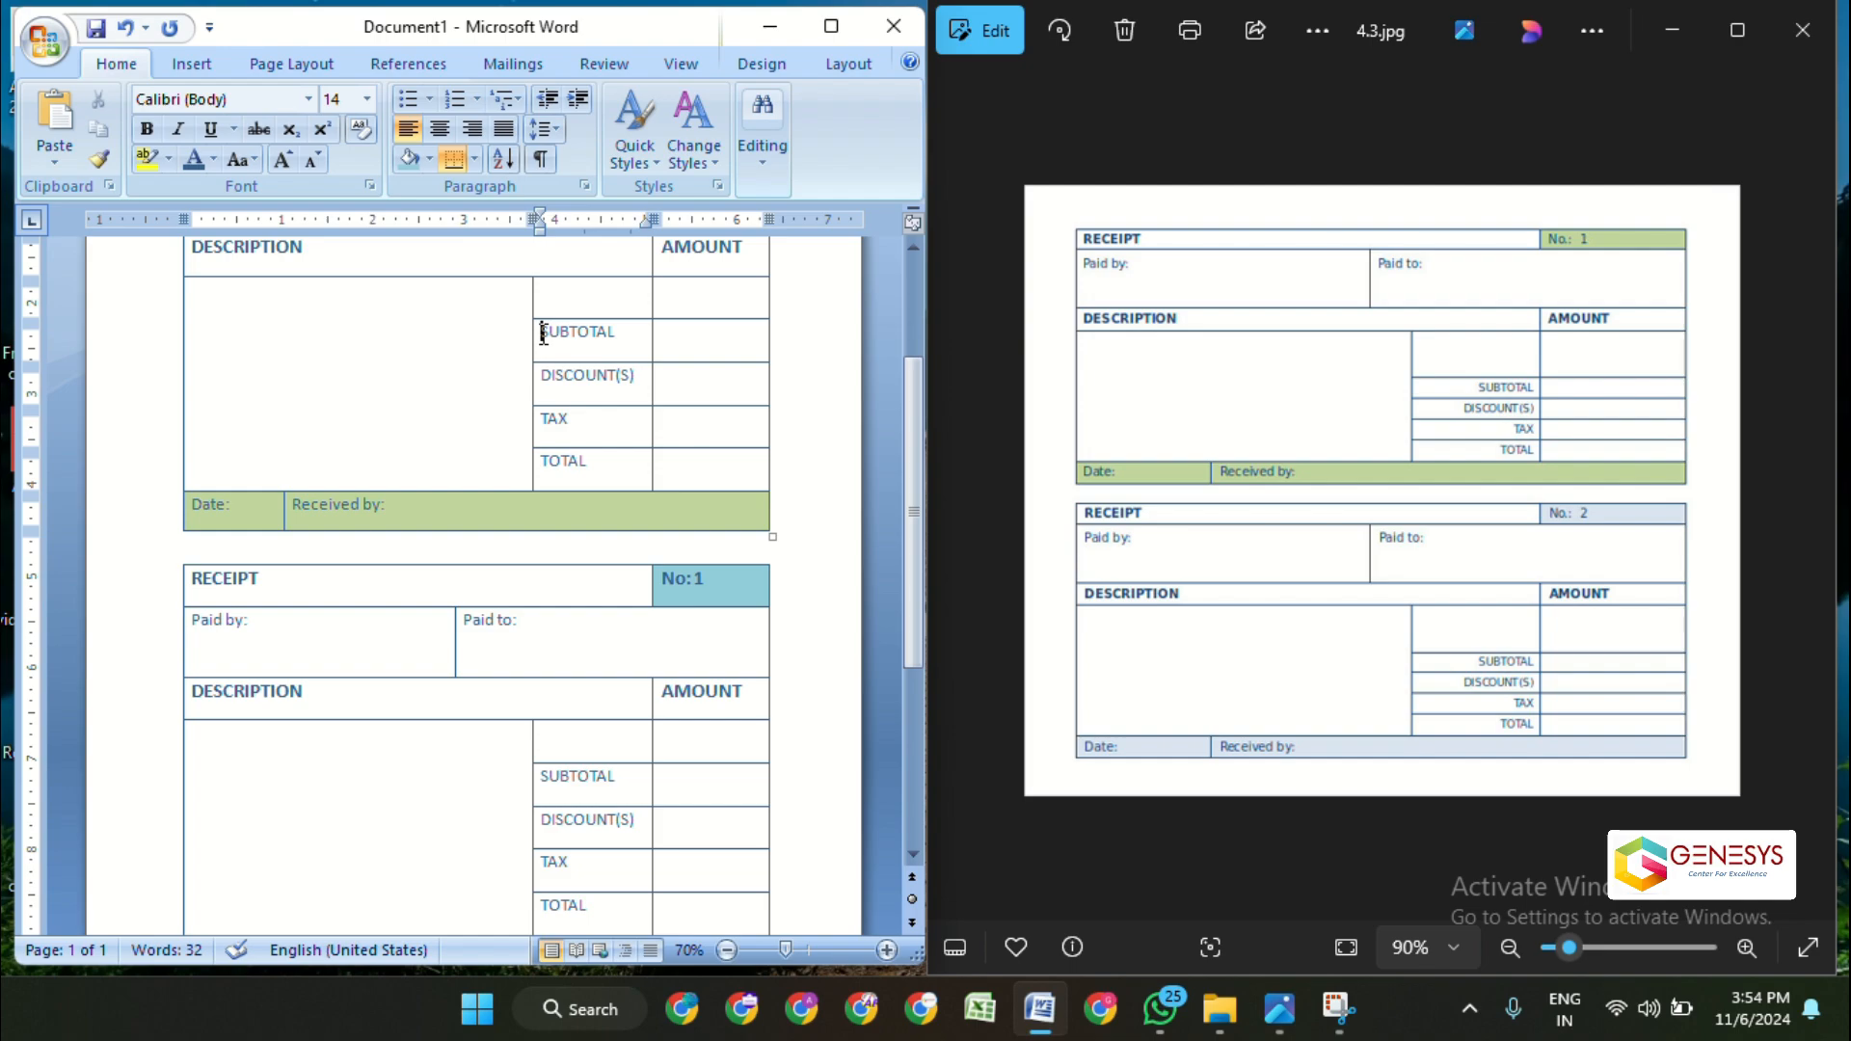
{"action": "key", "text": "Tab"}
{"action": "left_click", "coordinate": [544, 334]}
{"action": "key", "text": "Return"}
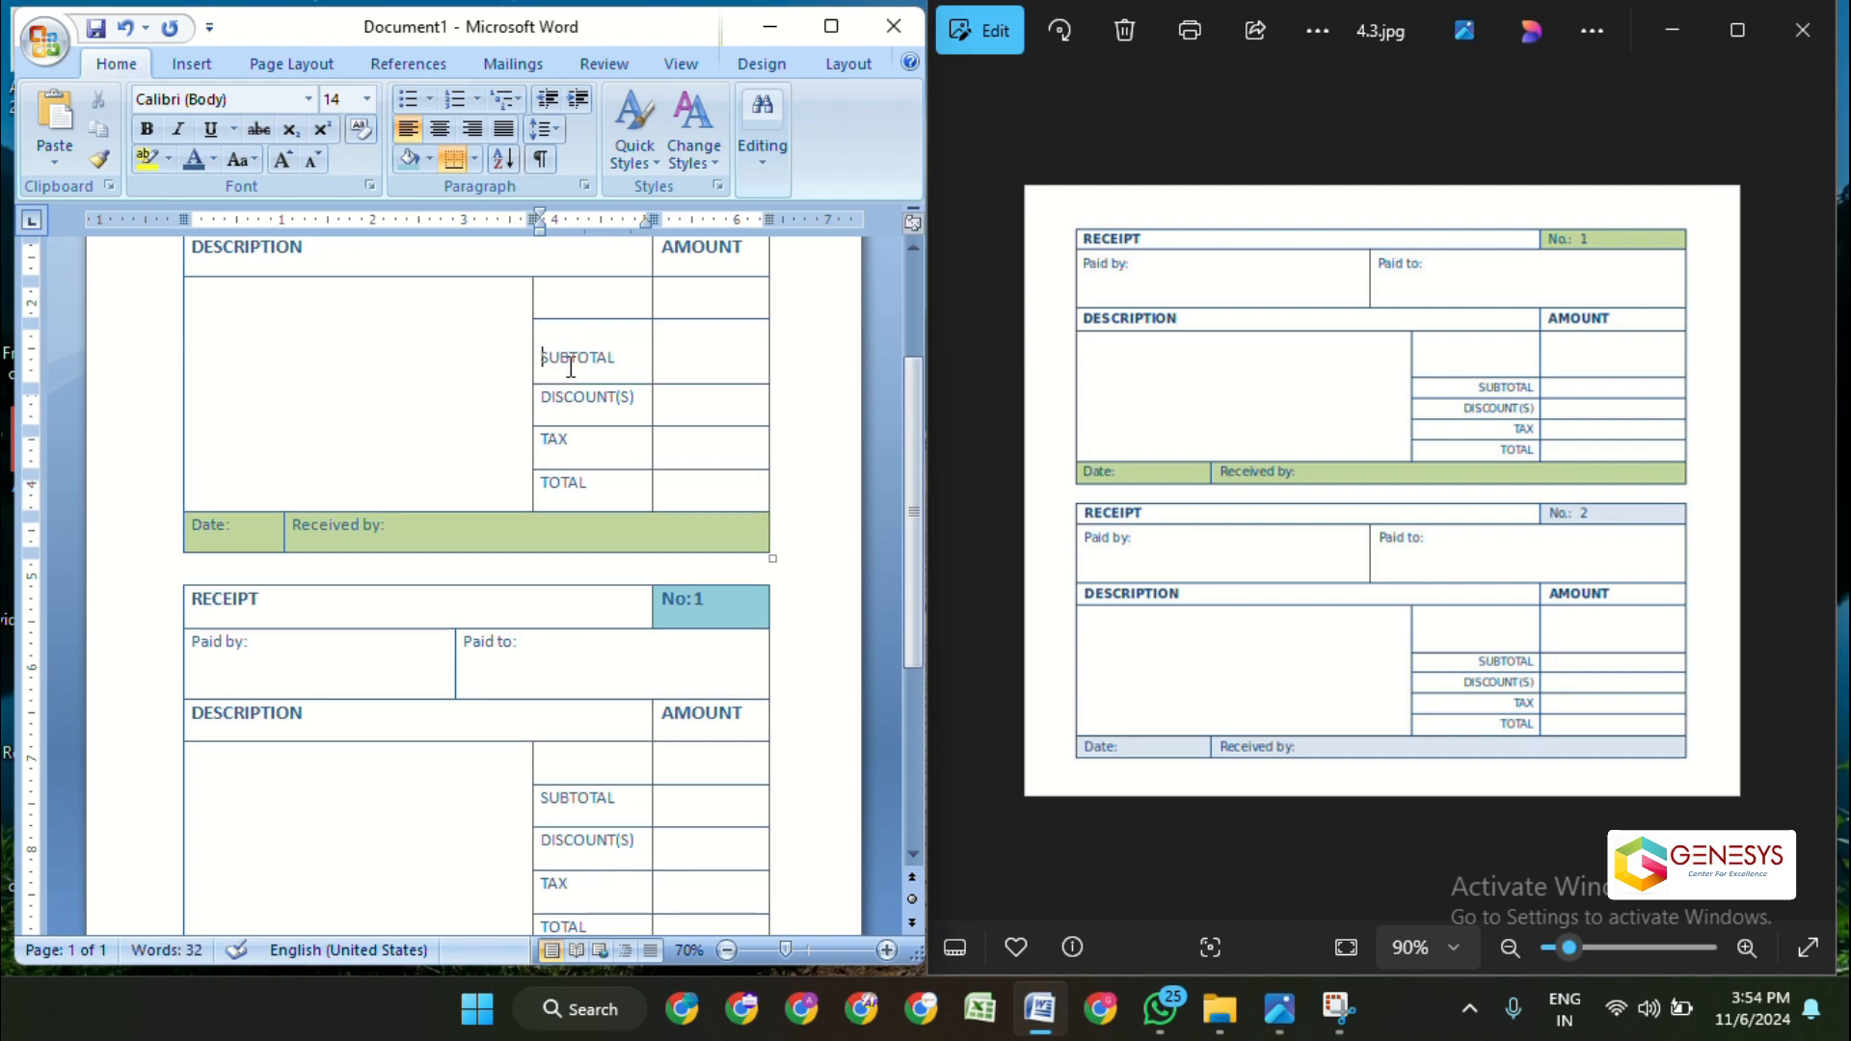
{"action": "key", "text": "BackSpace"}
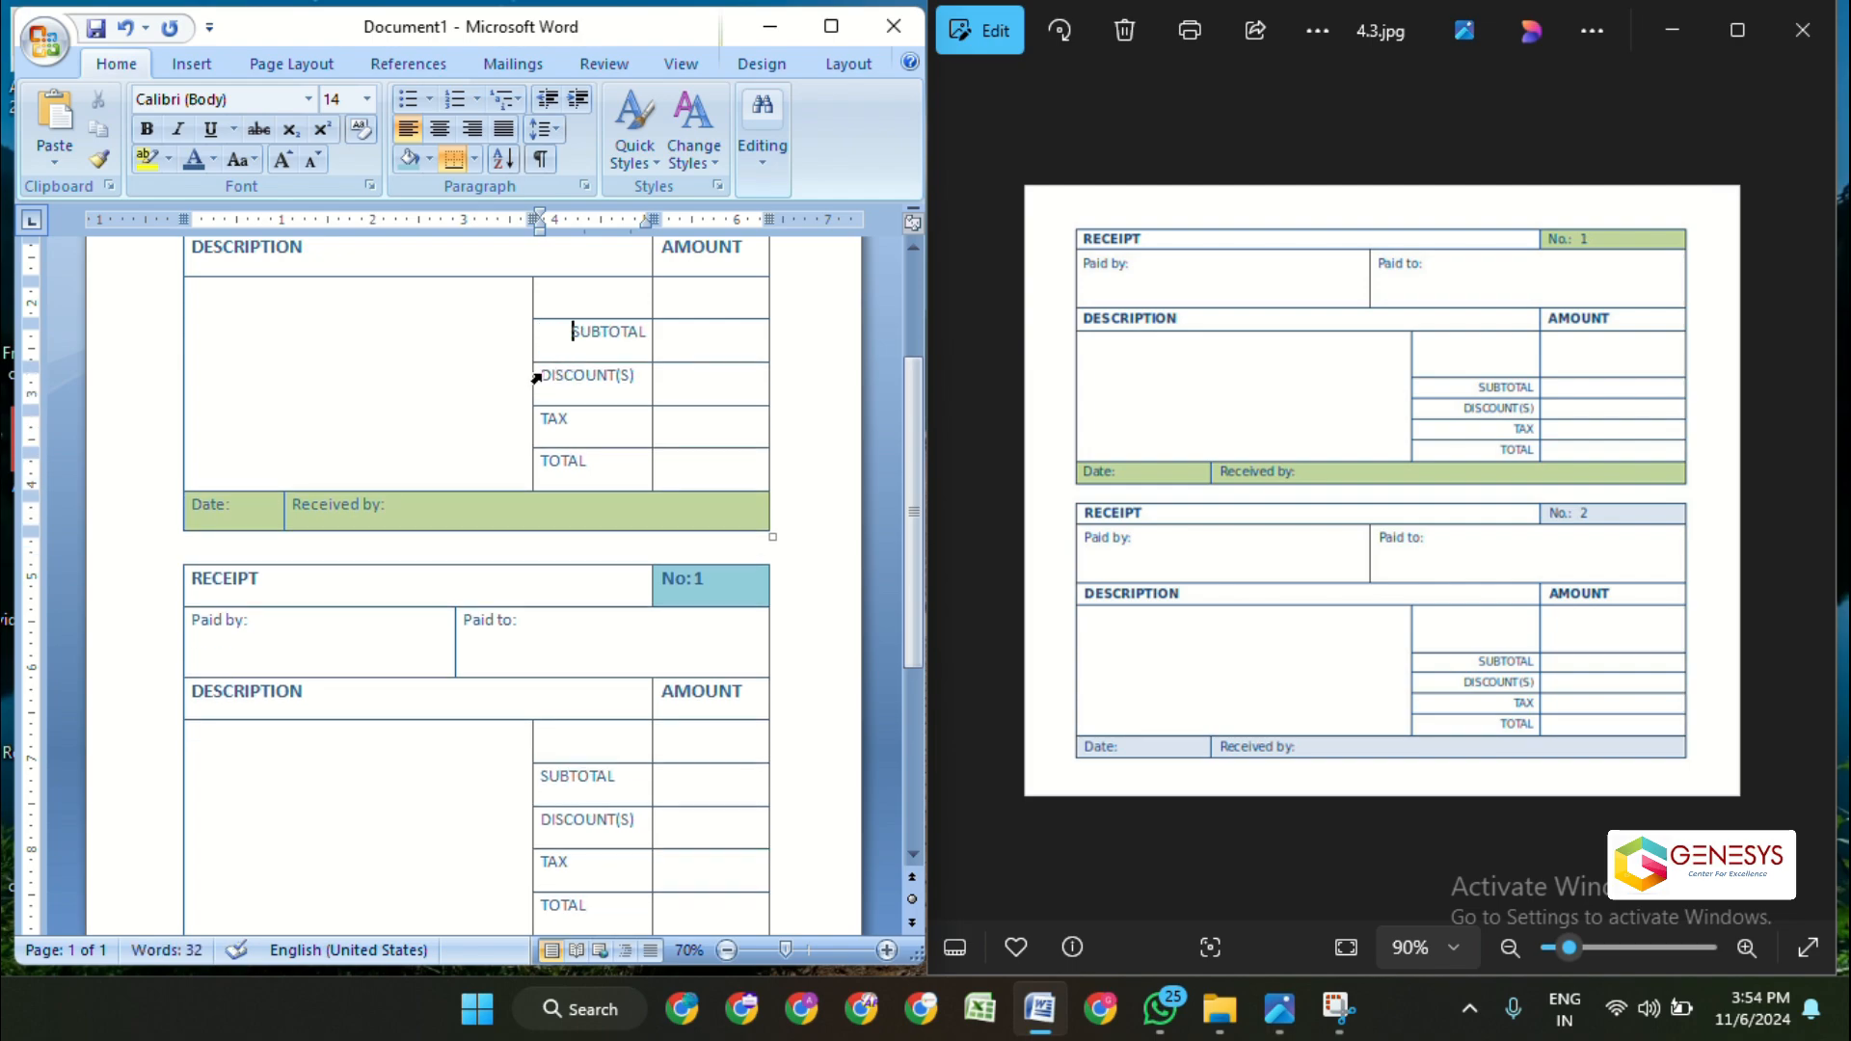
{"action": "left_click", "coordinate": [539, 376]}
{"action": "key", "text": "Return"}
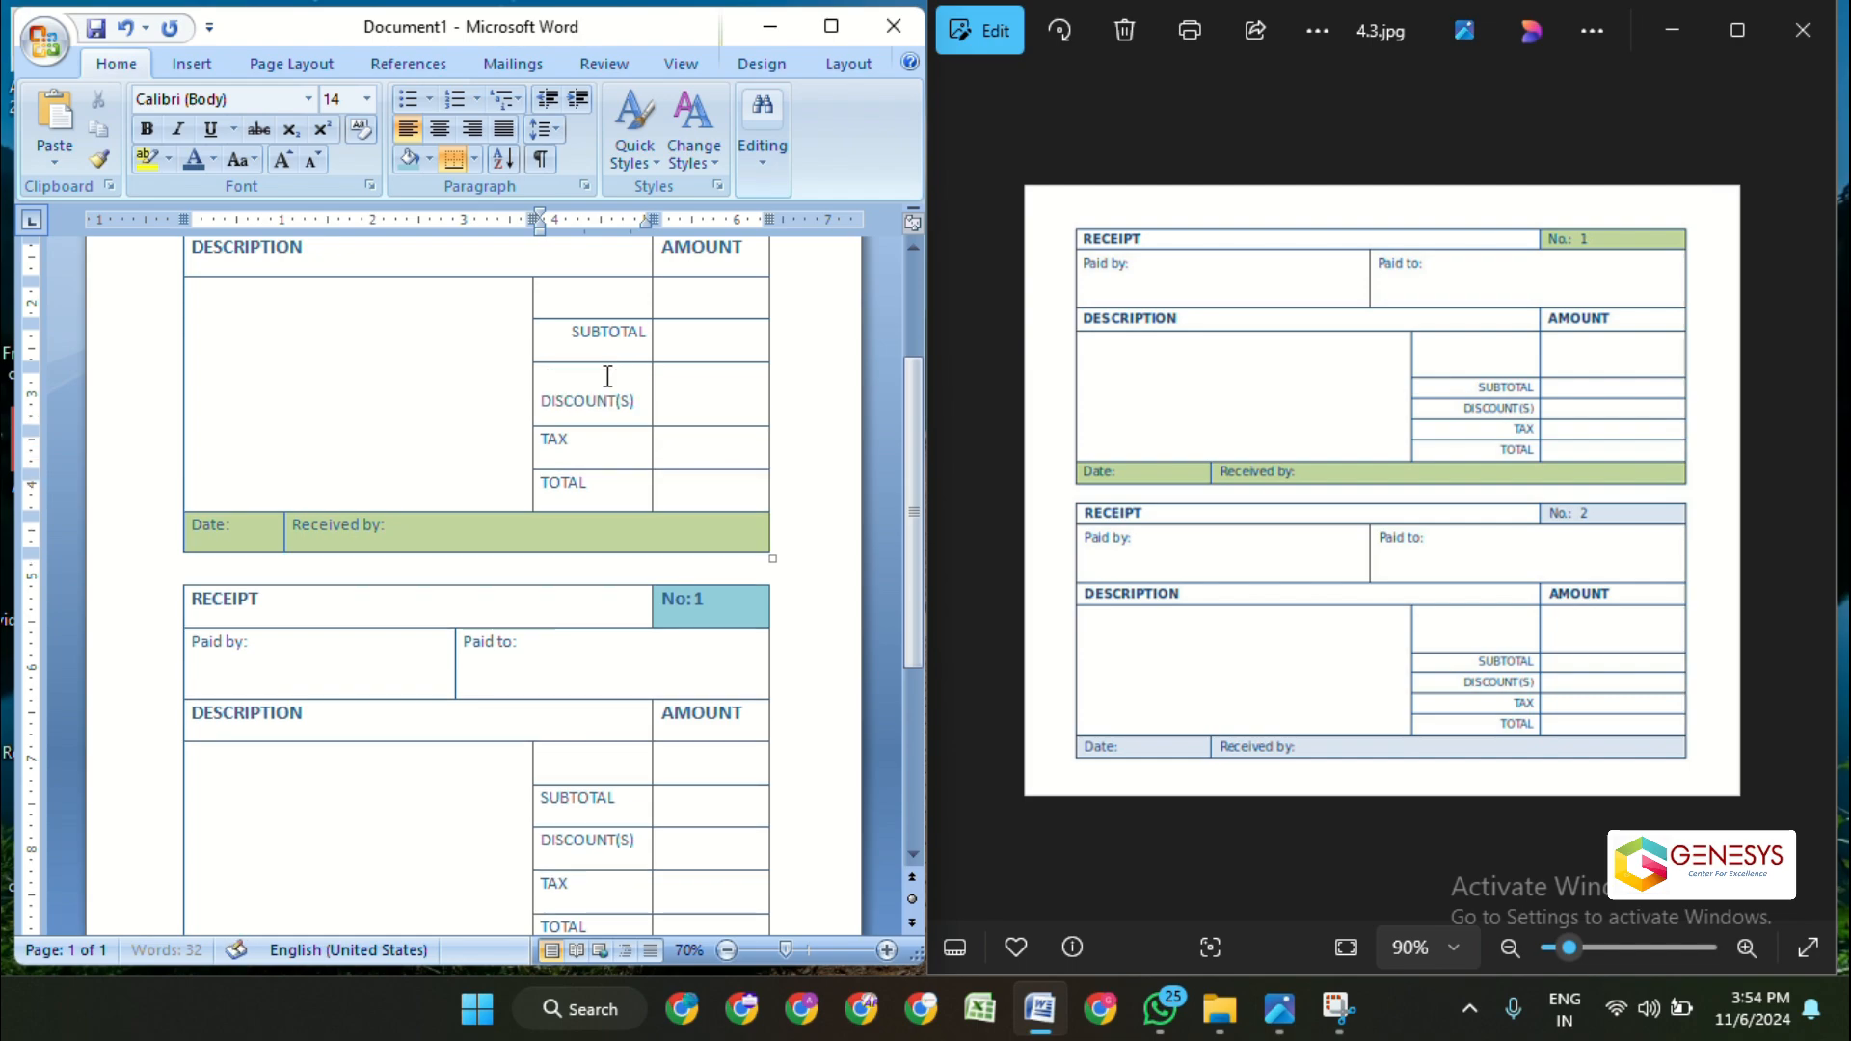
{"action": "key", "text": "BackSpace"}
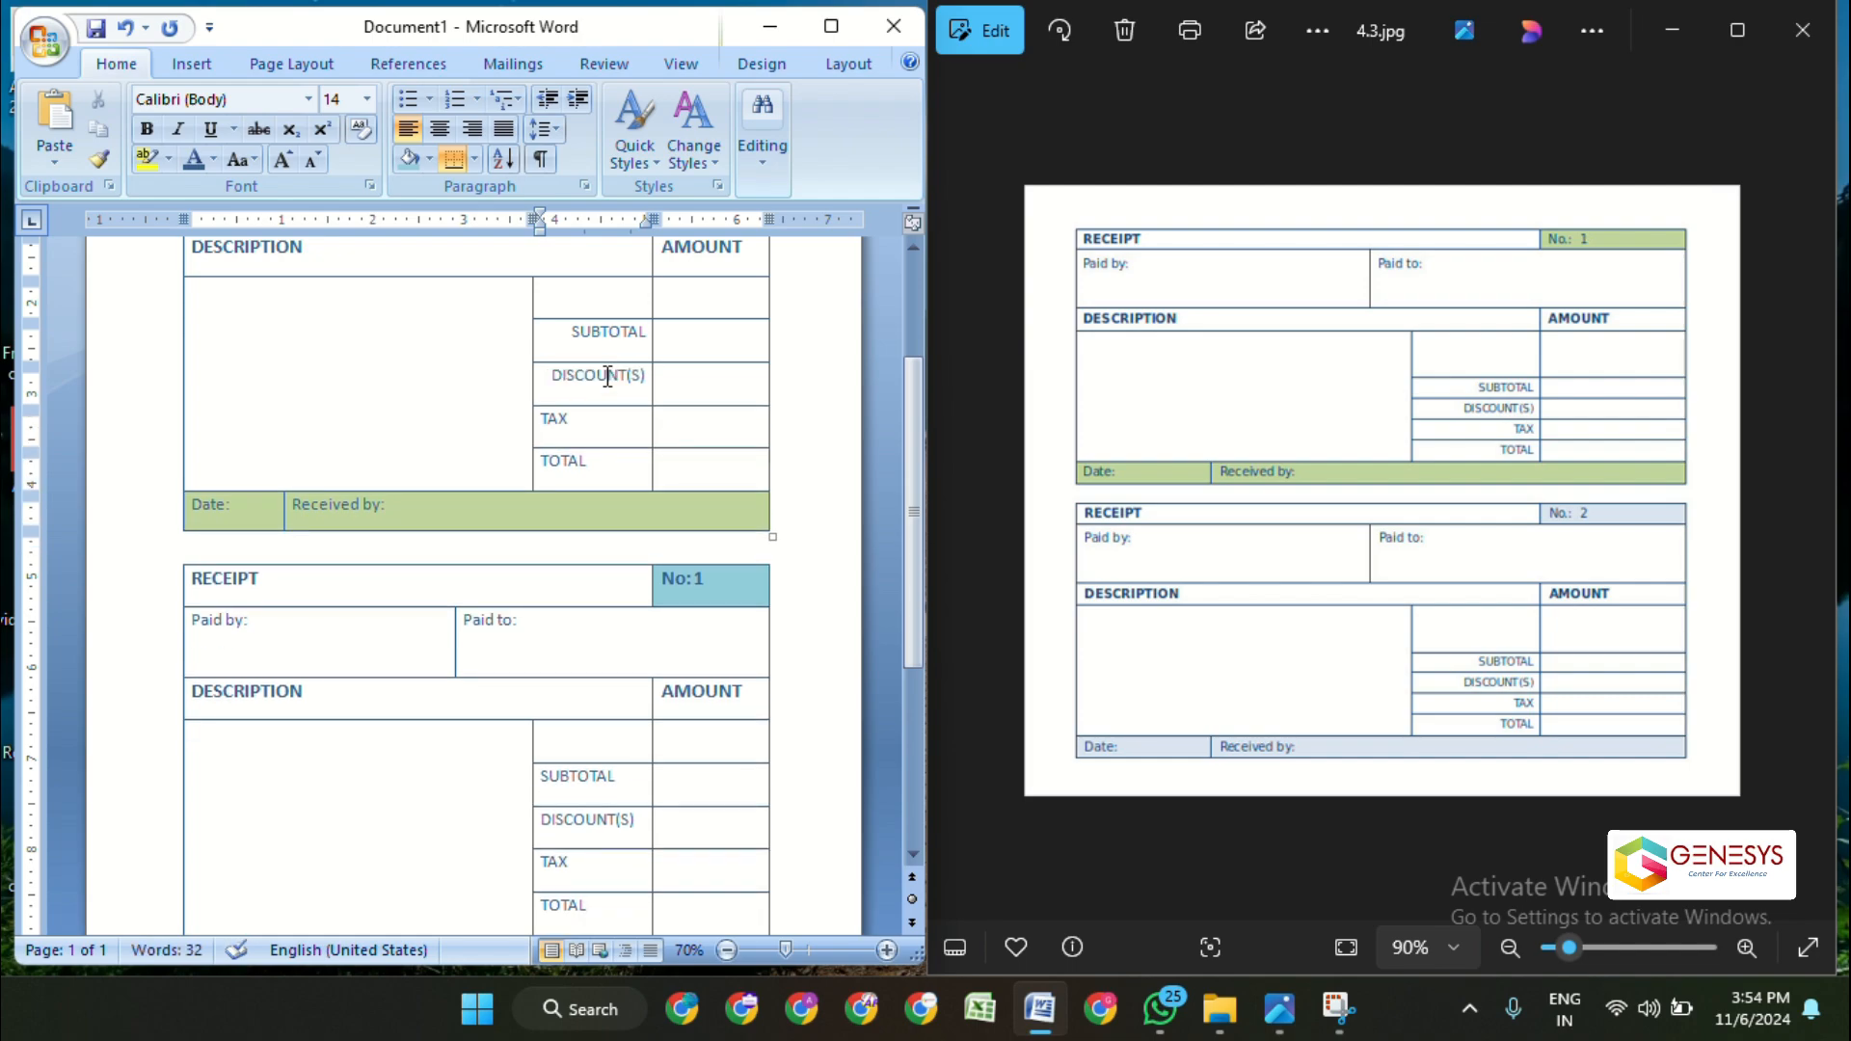
- Move the "TAX" and "TOTAL" labels of the first receipt to the right edge of their cells
{"action": "left_click", "coordinate": [546, 417]}
{"action": "left_click", "coordinate": [538, 461]}
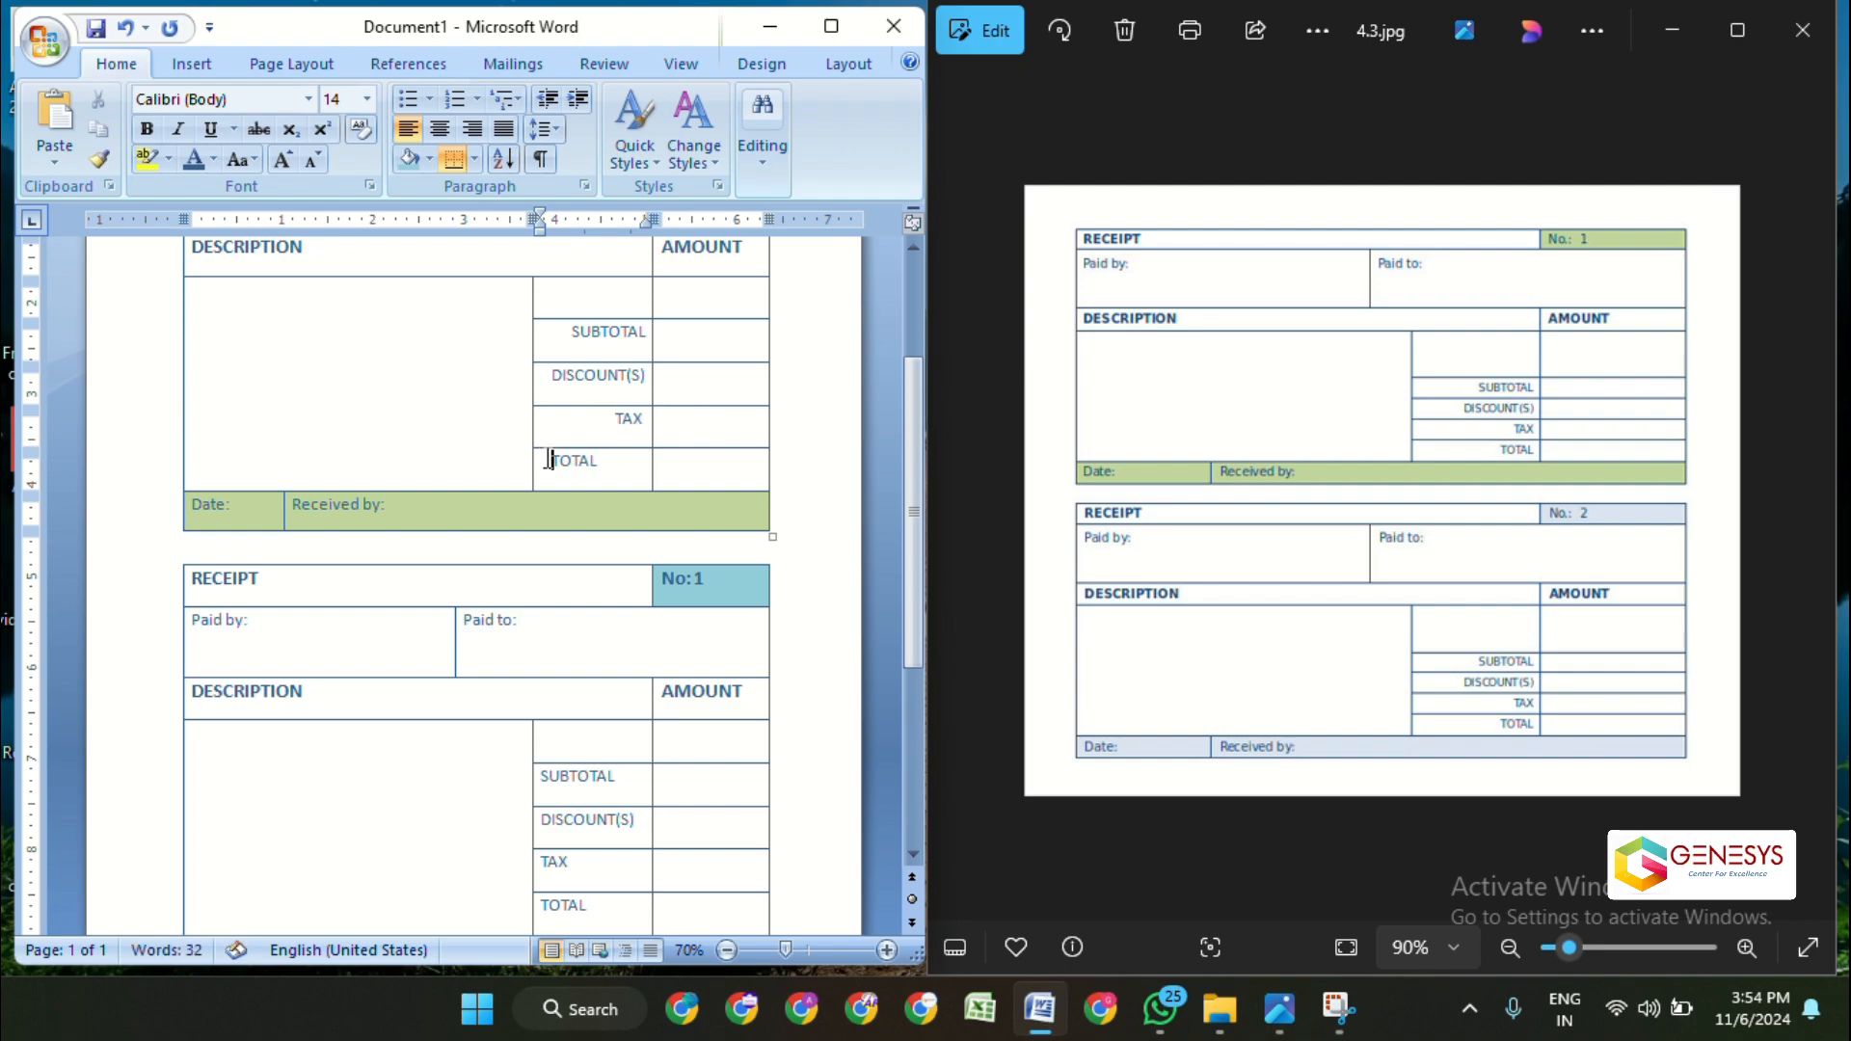
{"action": "key", "text": "Return"}
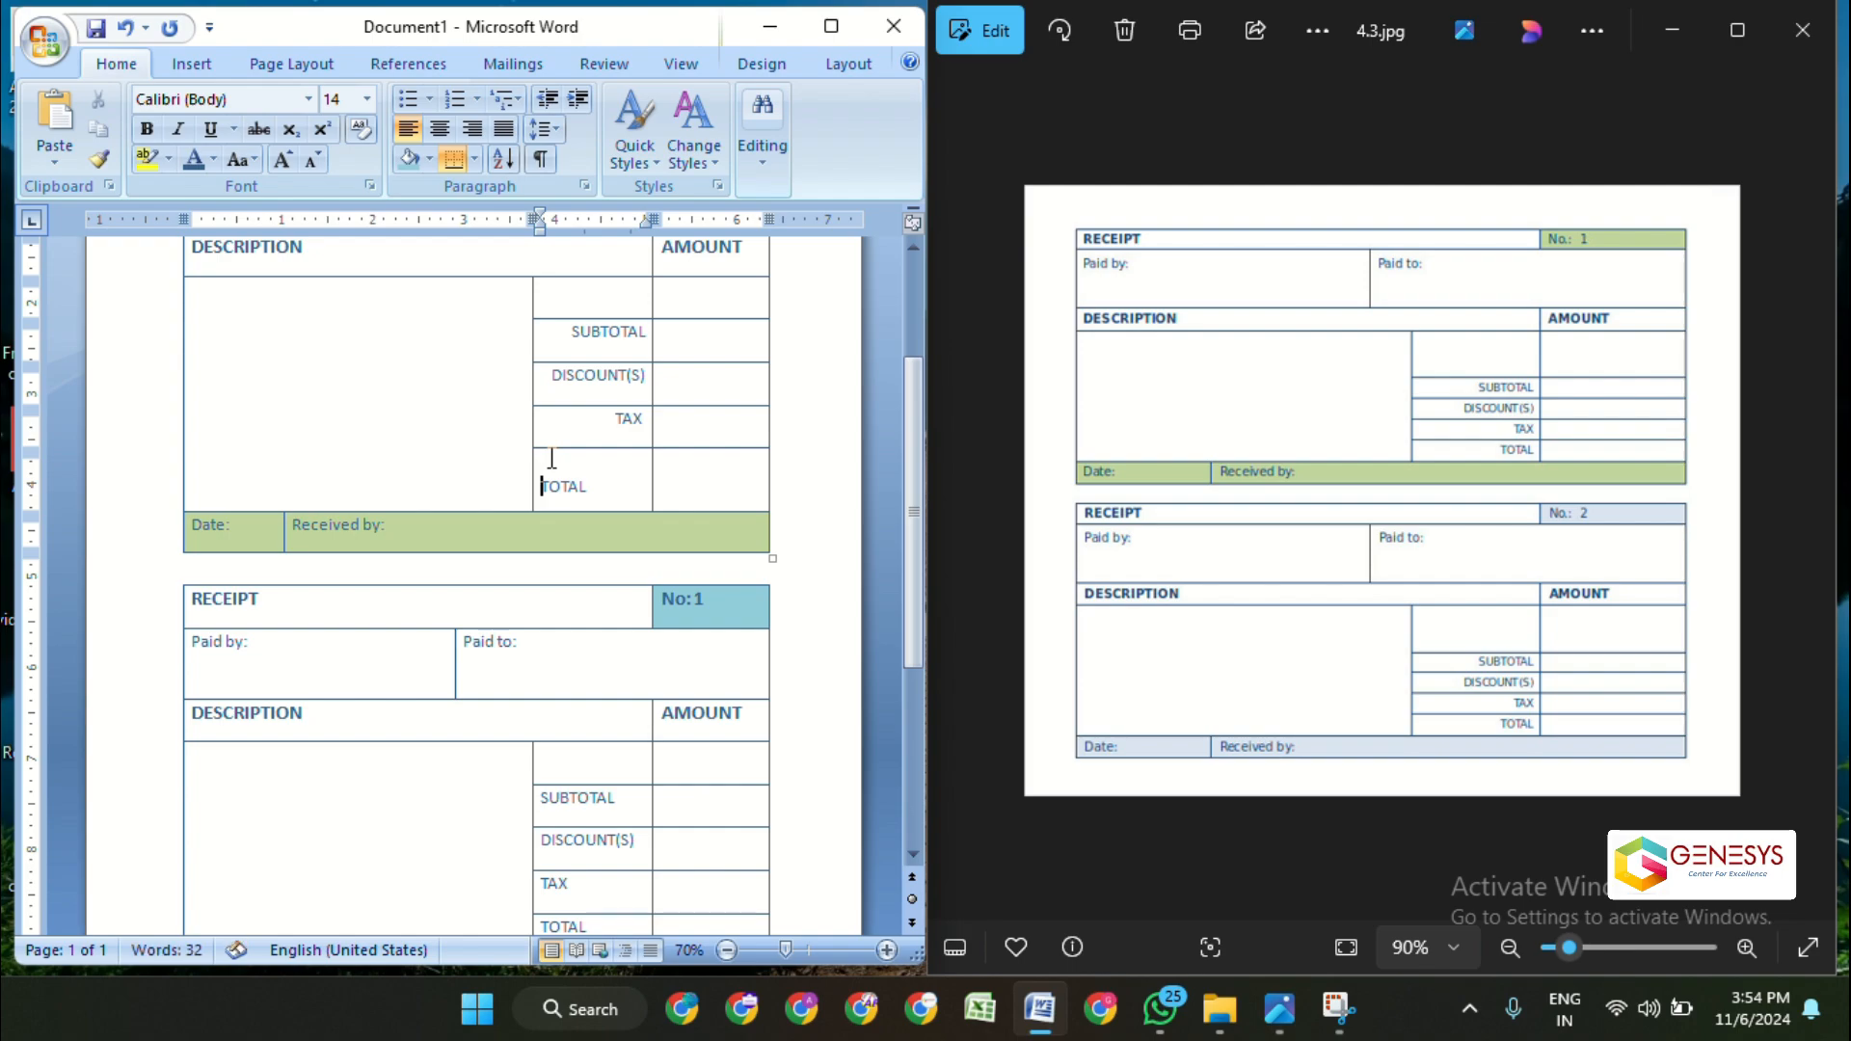
{"action": "key", "text": "BackSpace"}
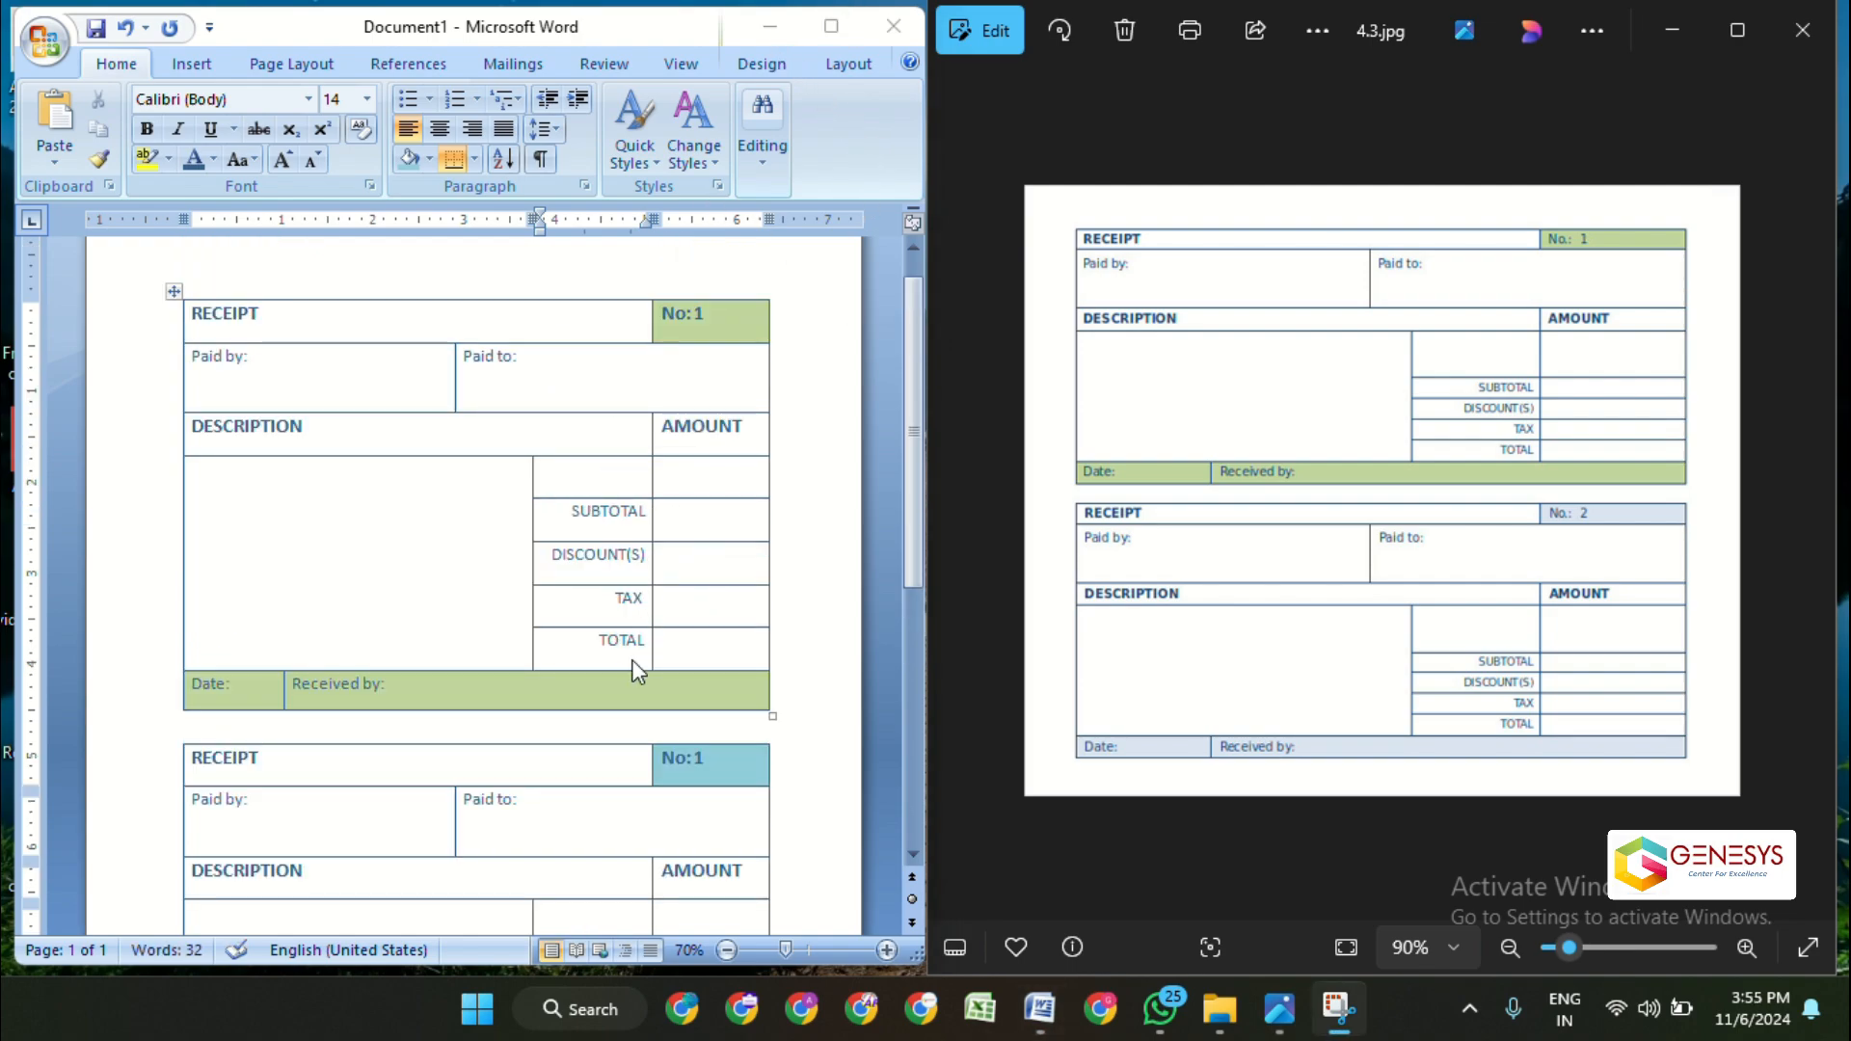
- Remove the space after paragraphs in the second receipt's "SUBTOTAL" to "TOTAL" rows, including the amount cells
{"action": "scroll", "coordinate": [634, 665], "scroll_direction": "down", "scroll_amount": 1}
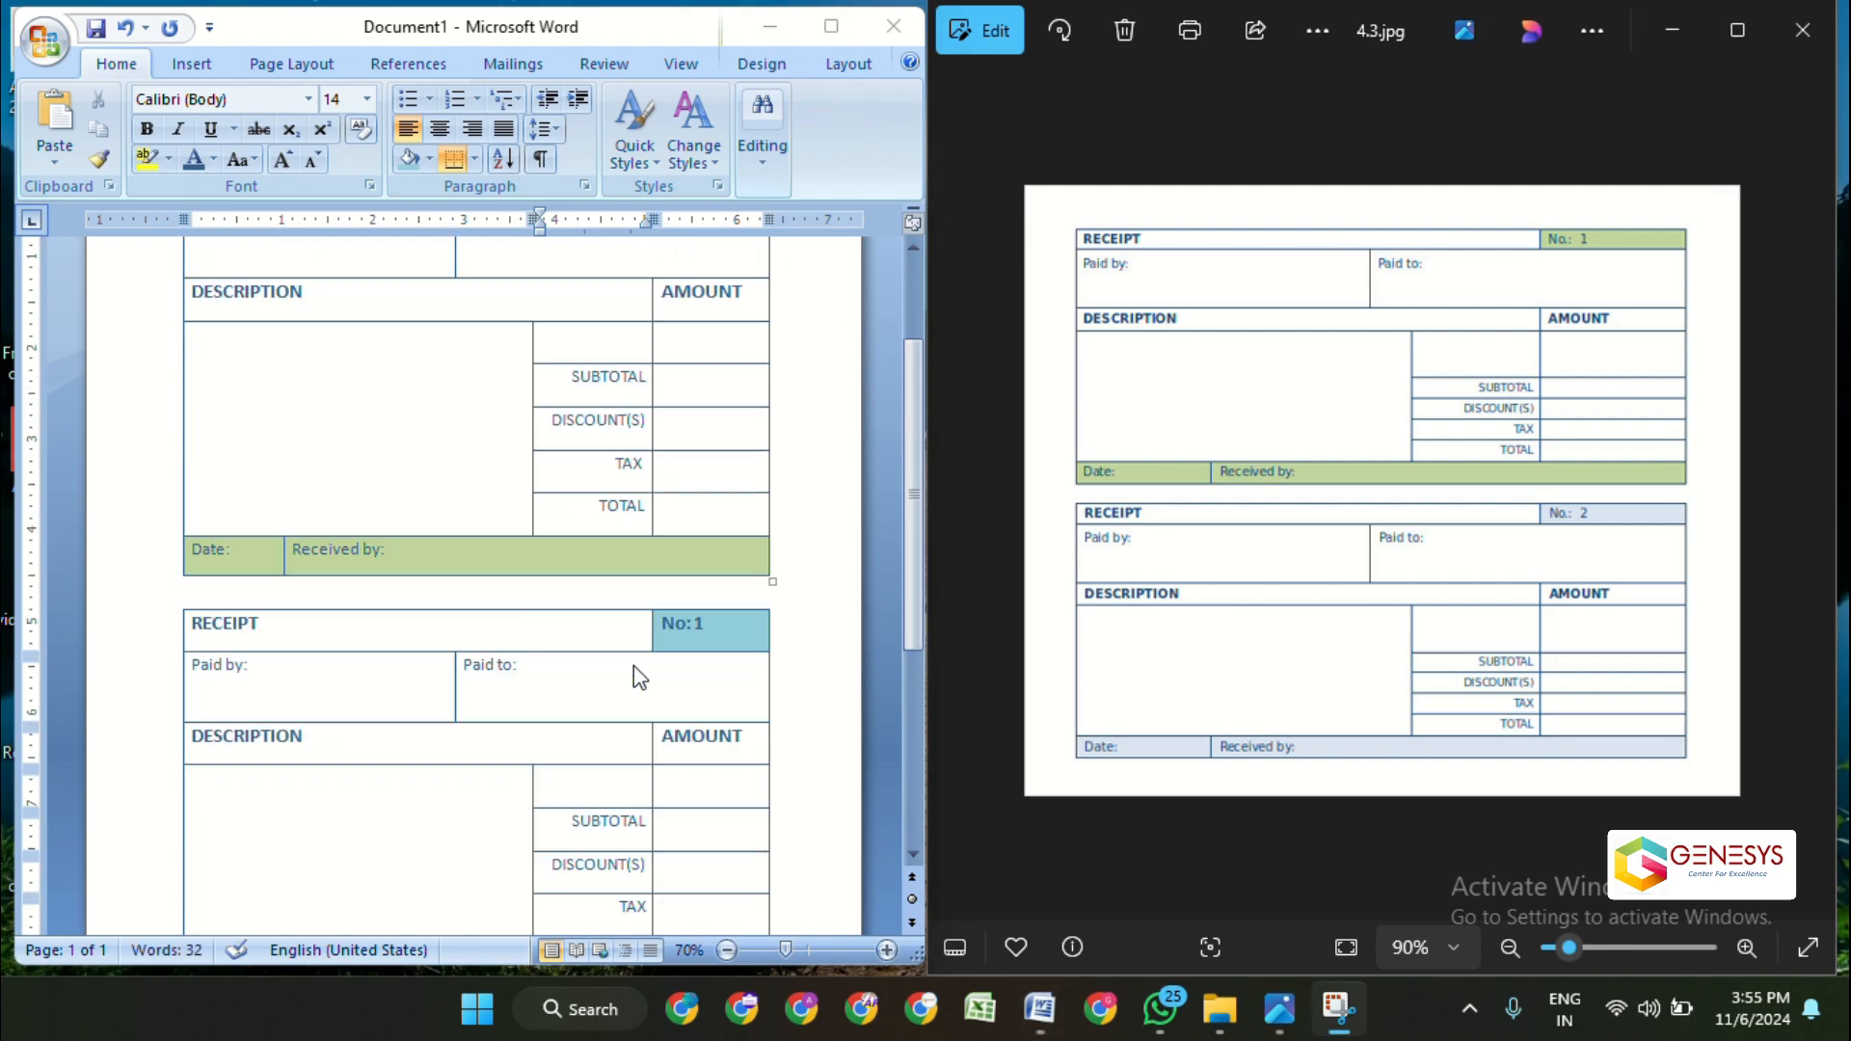
{"action": "scroll", "coordinate": [634, 666], "scroll_direction": "down", "scroll_amount": 2}
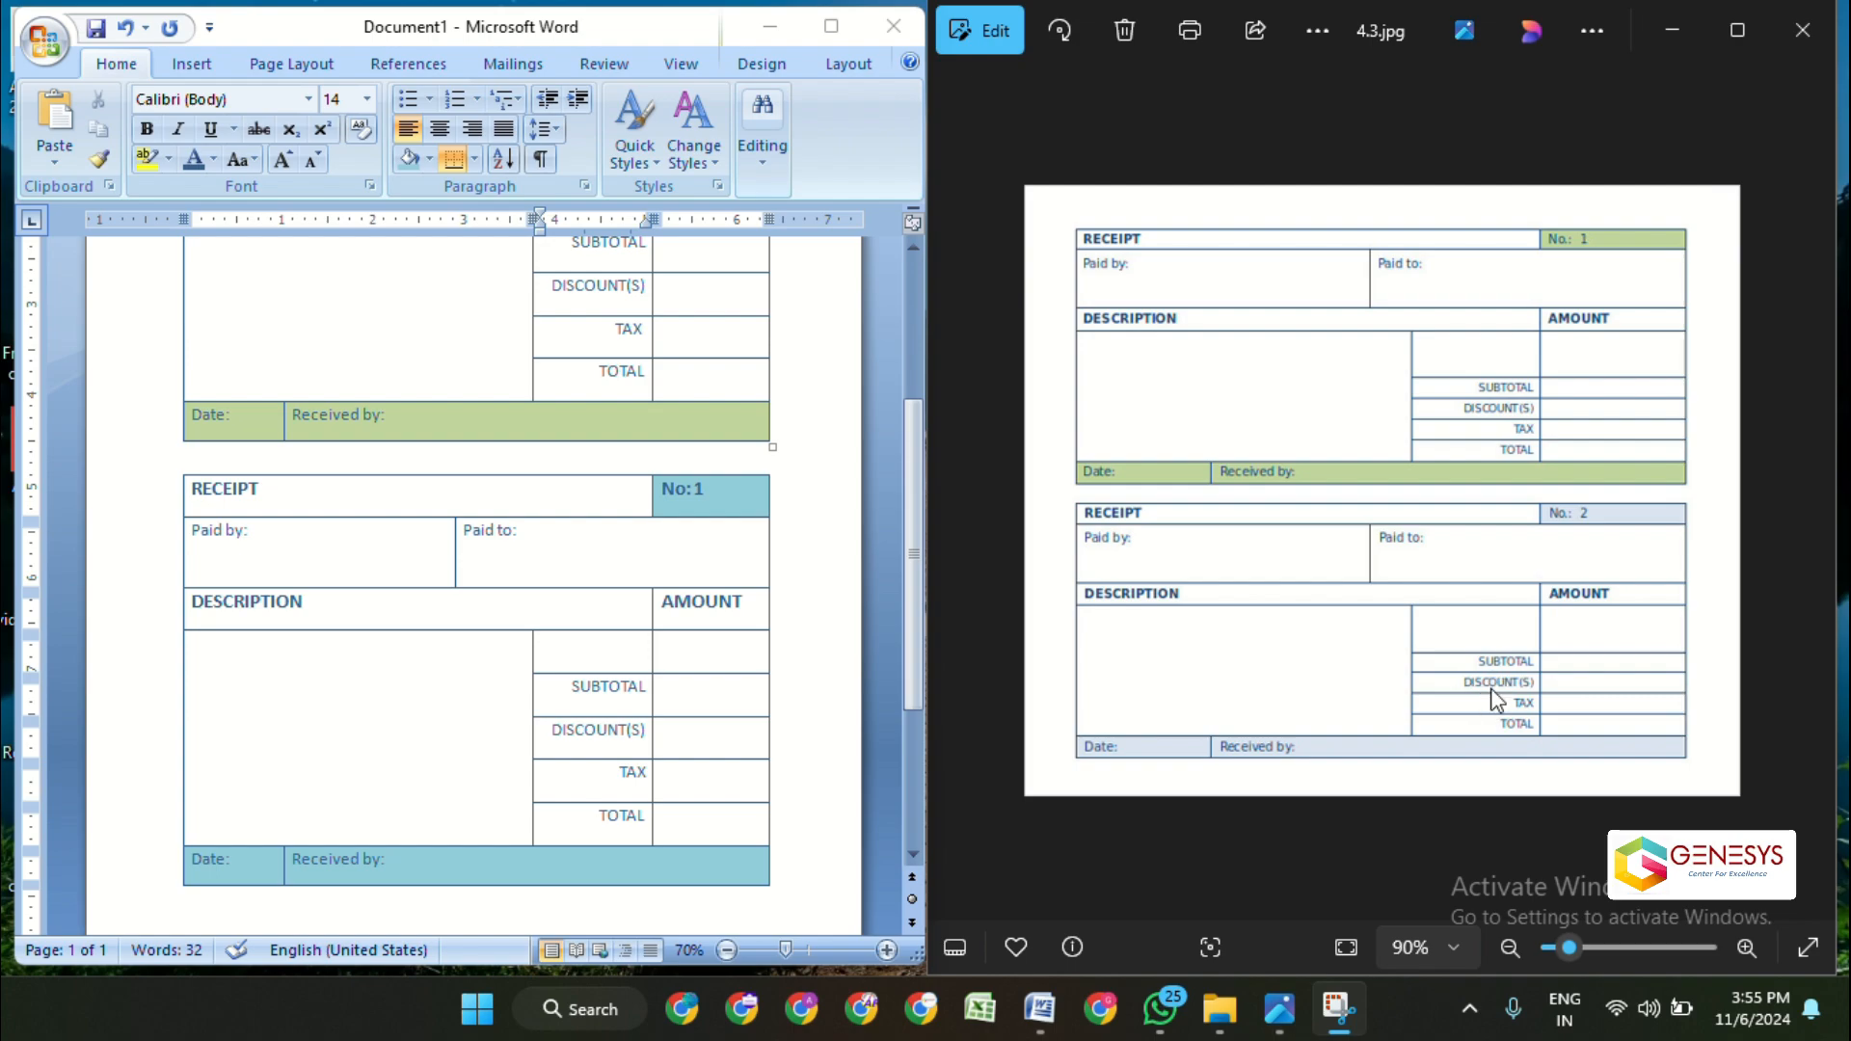
{"action": "left_click_drag", "start_coordinate": [580, 685], "coordinate": [678, 827]}
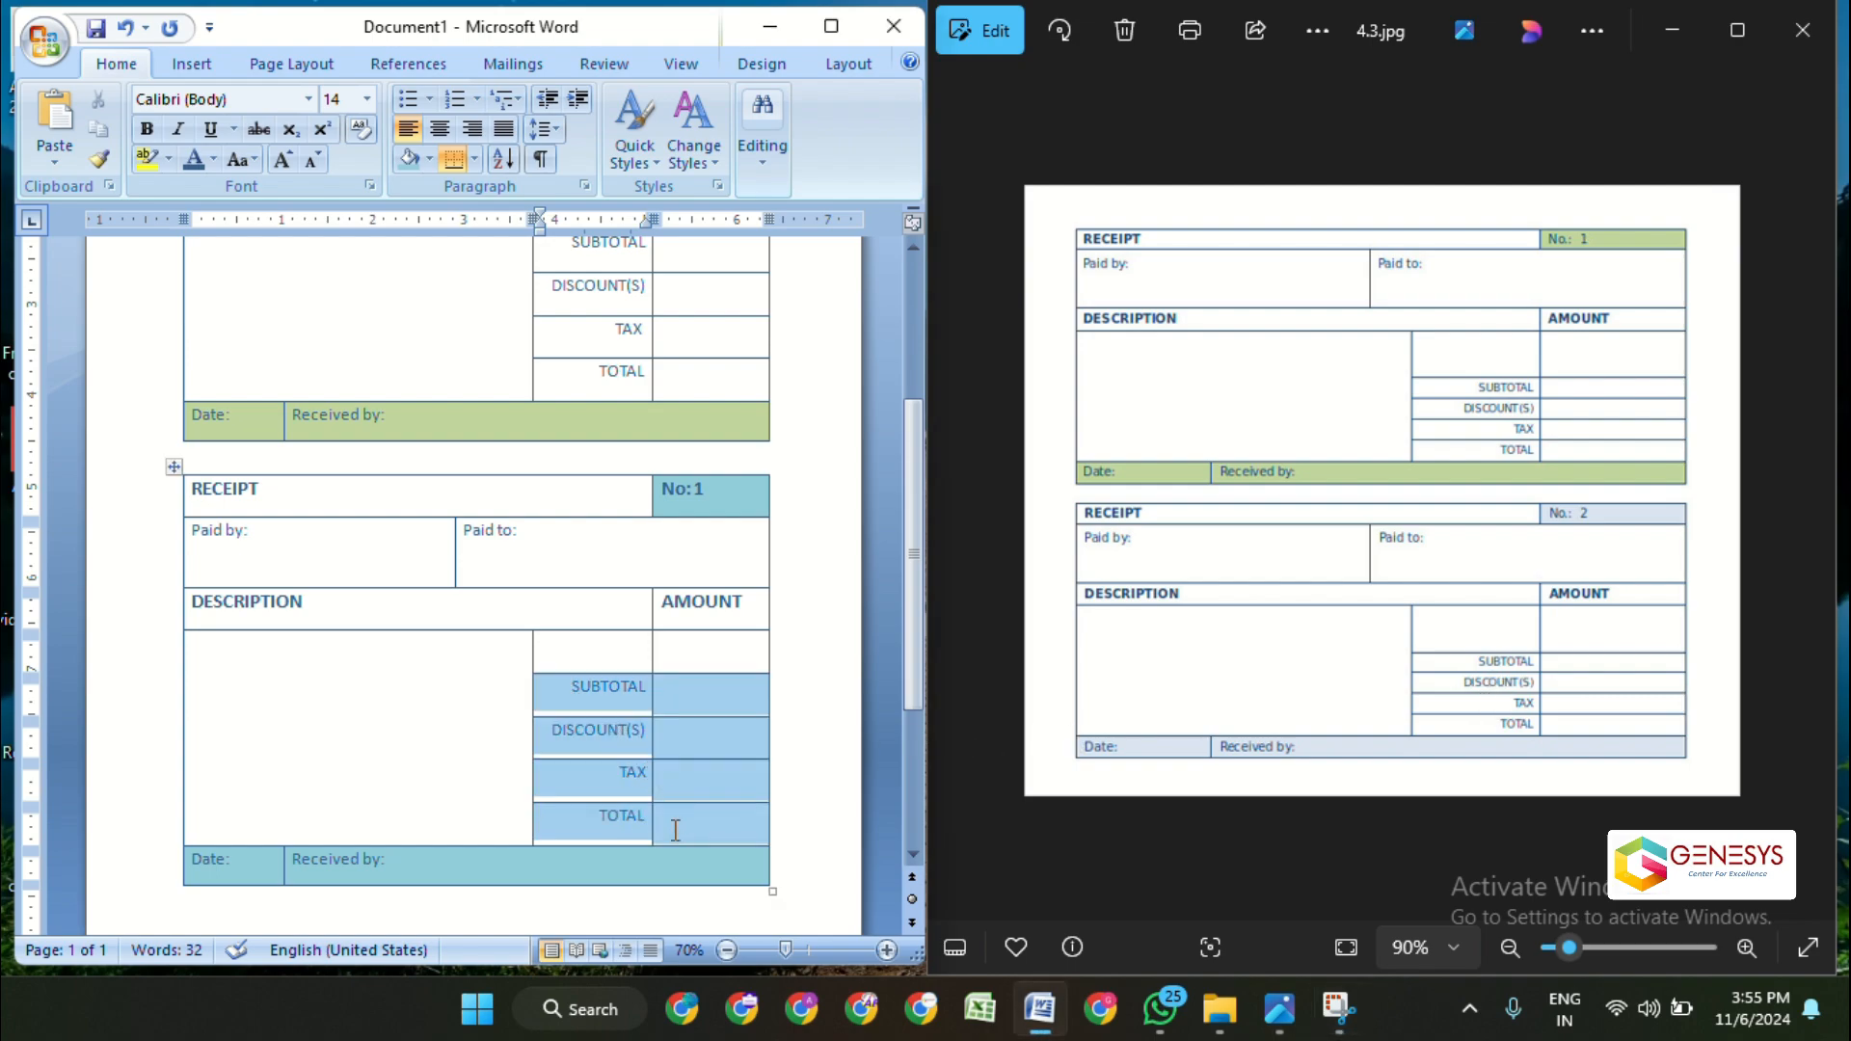
{"action": "left_click", "coordinate": [558, 132]}
{"action": "left_click", "coordinate": [617, 404]}
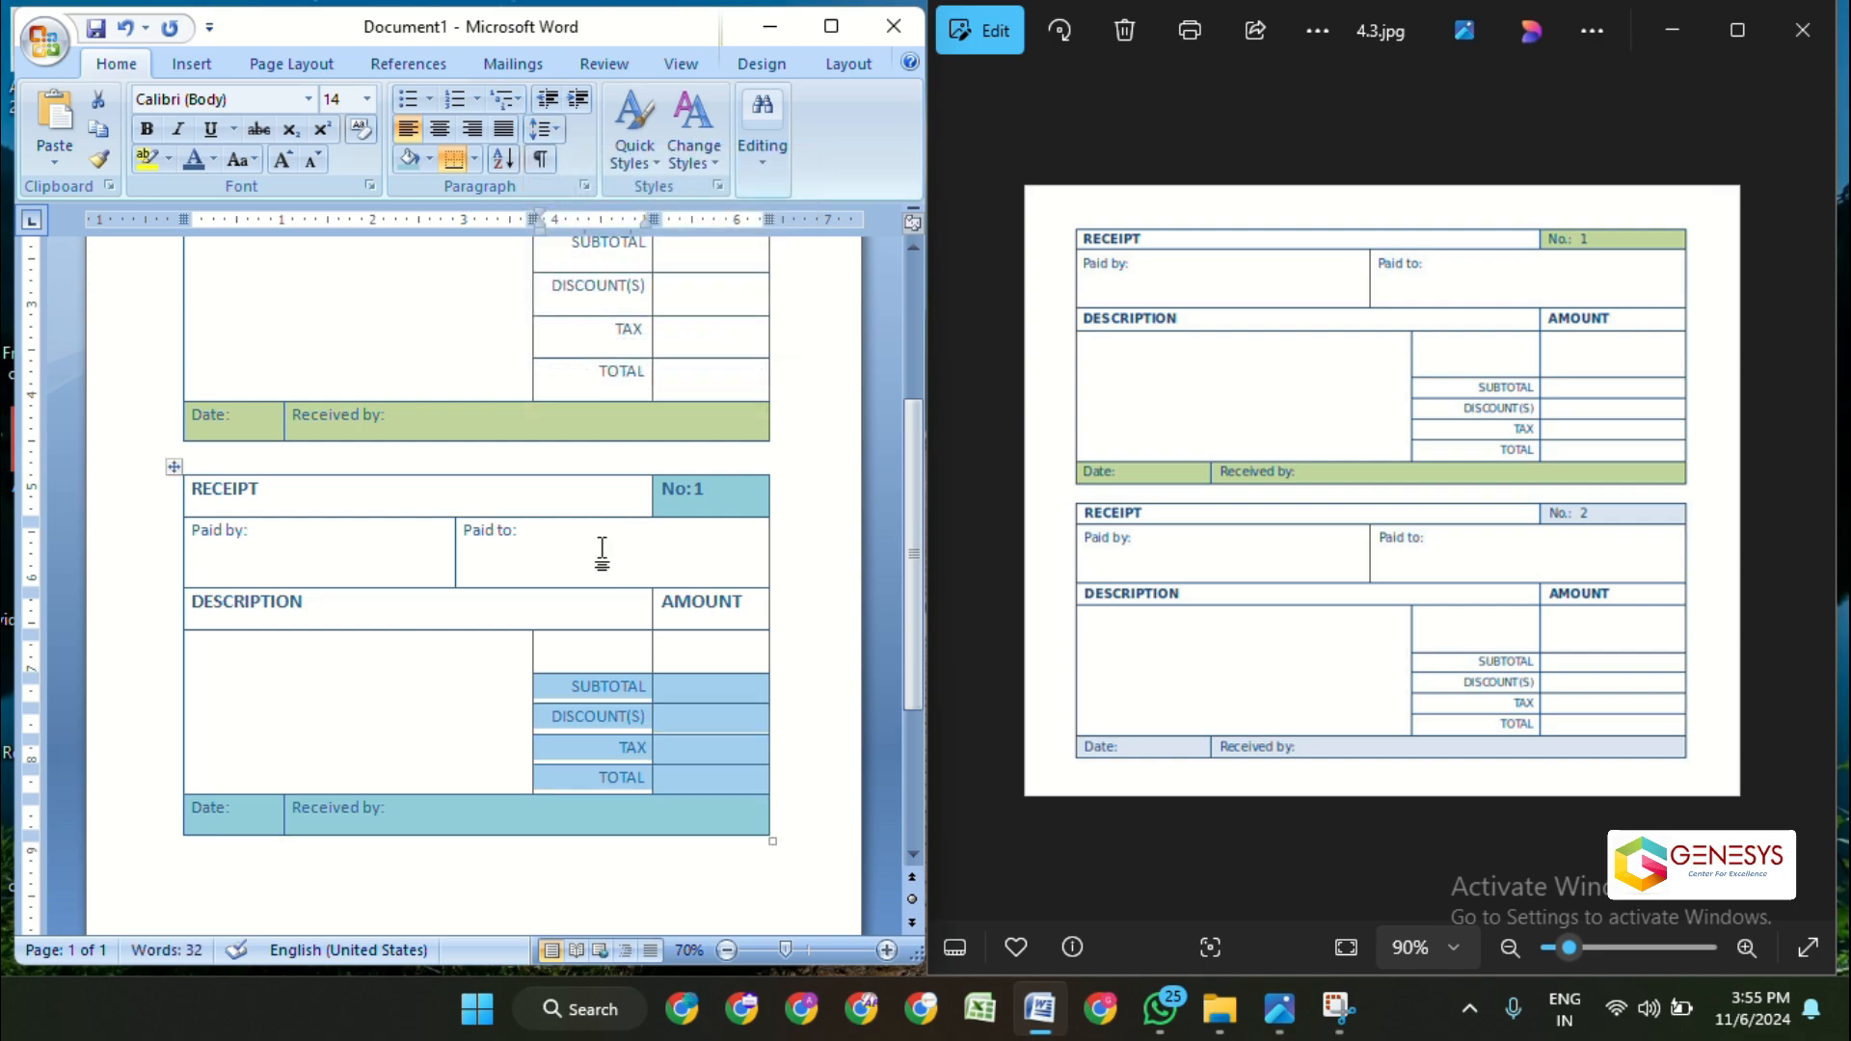
- Remove the space after paragraphs in the first receipt's "SUBTOTAL" to "TOTAL" rows, including the amount cells
{"action": "scroll", "coordinate": [606, 376], "scroll_direction": "up", "scroll_amount": 2}
{"action": "left_click_drag", "start_coordinate": [569, 334], "coordinate": [680, 477]}
{"action": "left_click", "coordinate": [560, 133]}
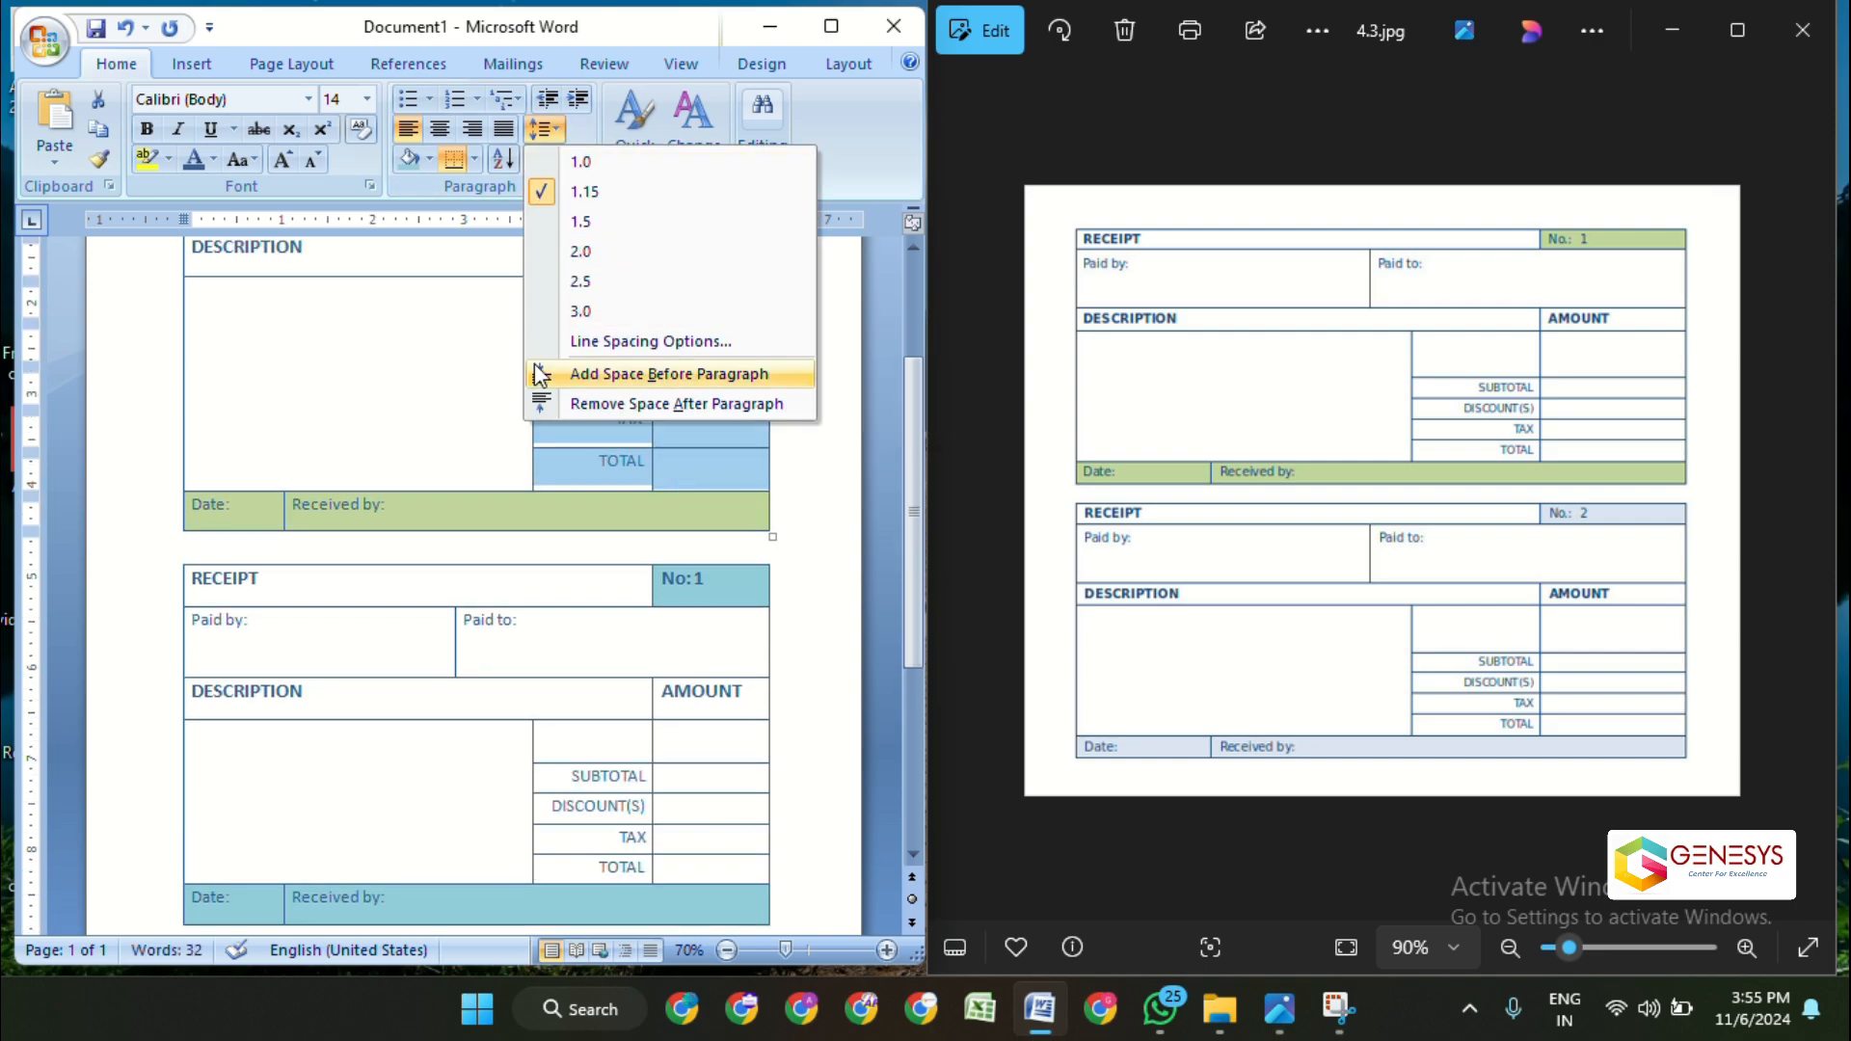
{"action": "left_click", "coordinate": [627, 402]}
- Make the blank row above "SUBTOTAL" in the first receipt slightly taller
{"action": "scroll", "coordinate": [647, 542], "scroll_direction": "up", "scroll_amount": 5}
{"action": "left_click", "coordinate": [647, 538]}
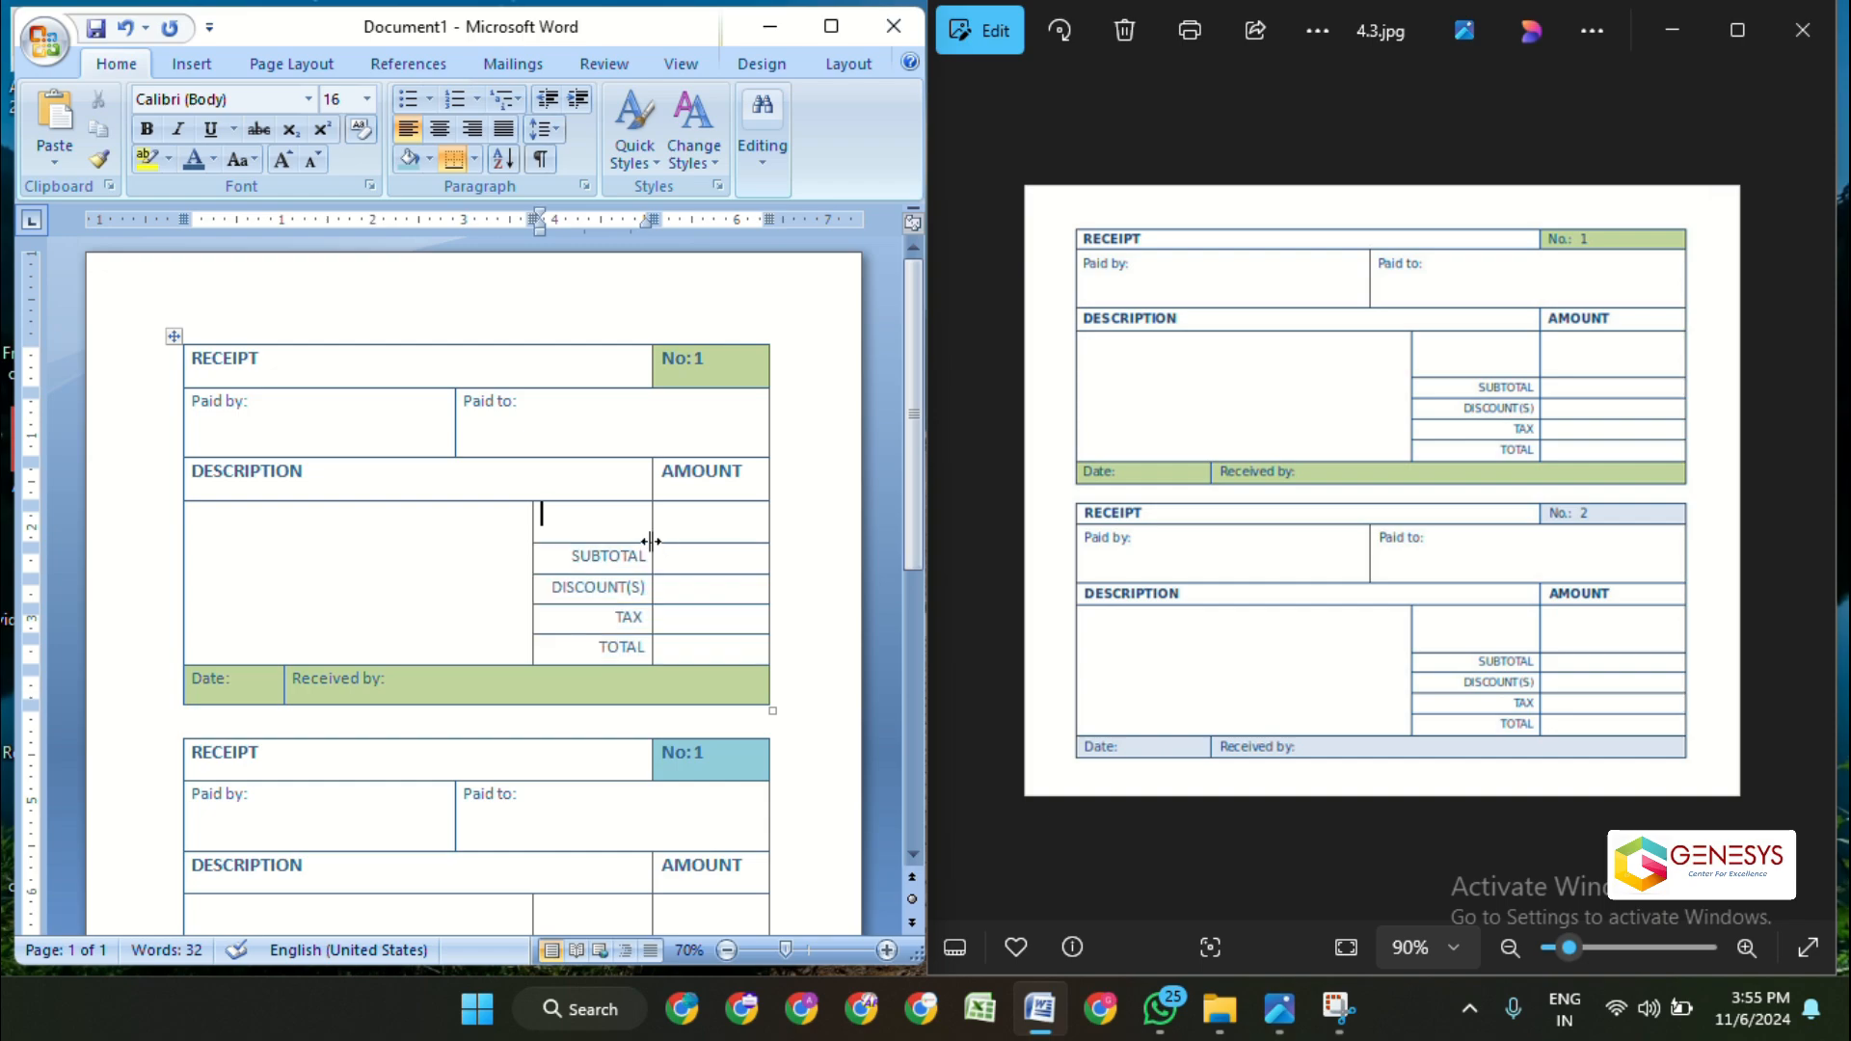
{"action": "left_click_drag", "start_coordinate": [663, 542], "coordinate": [662, 557]}
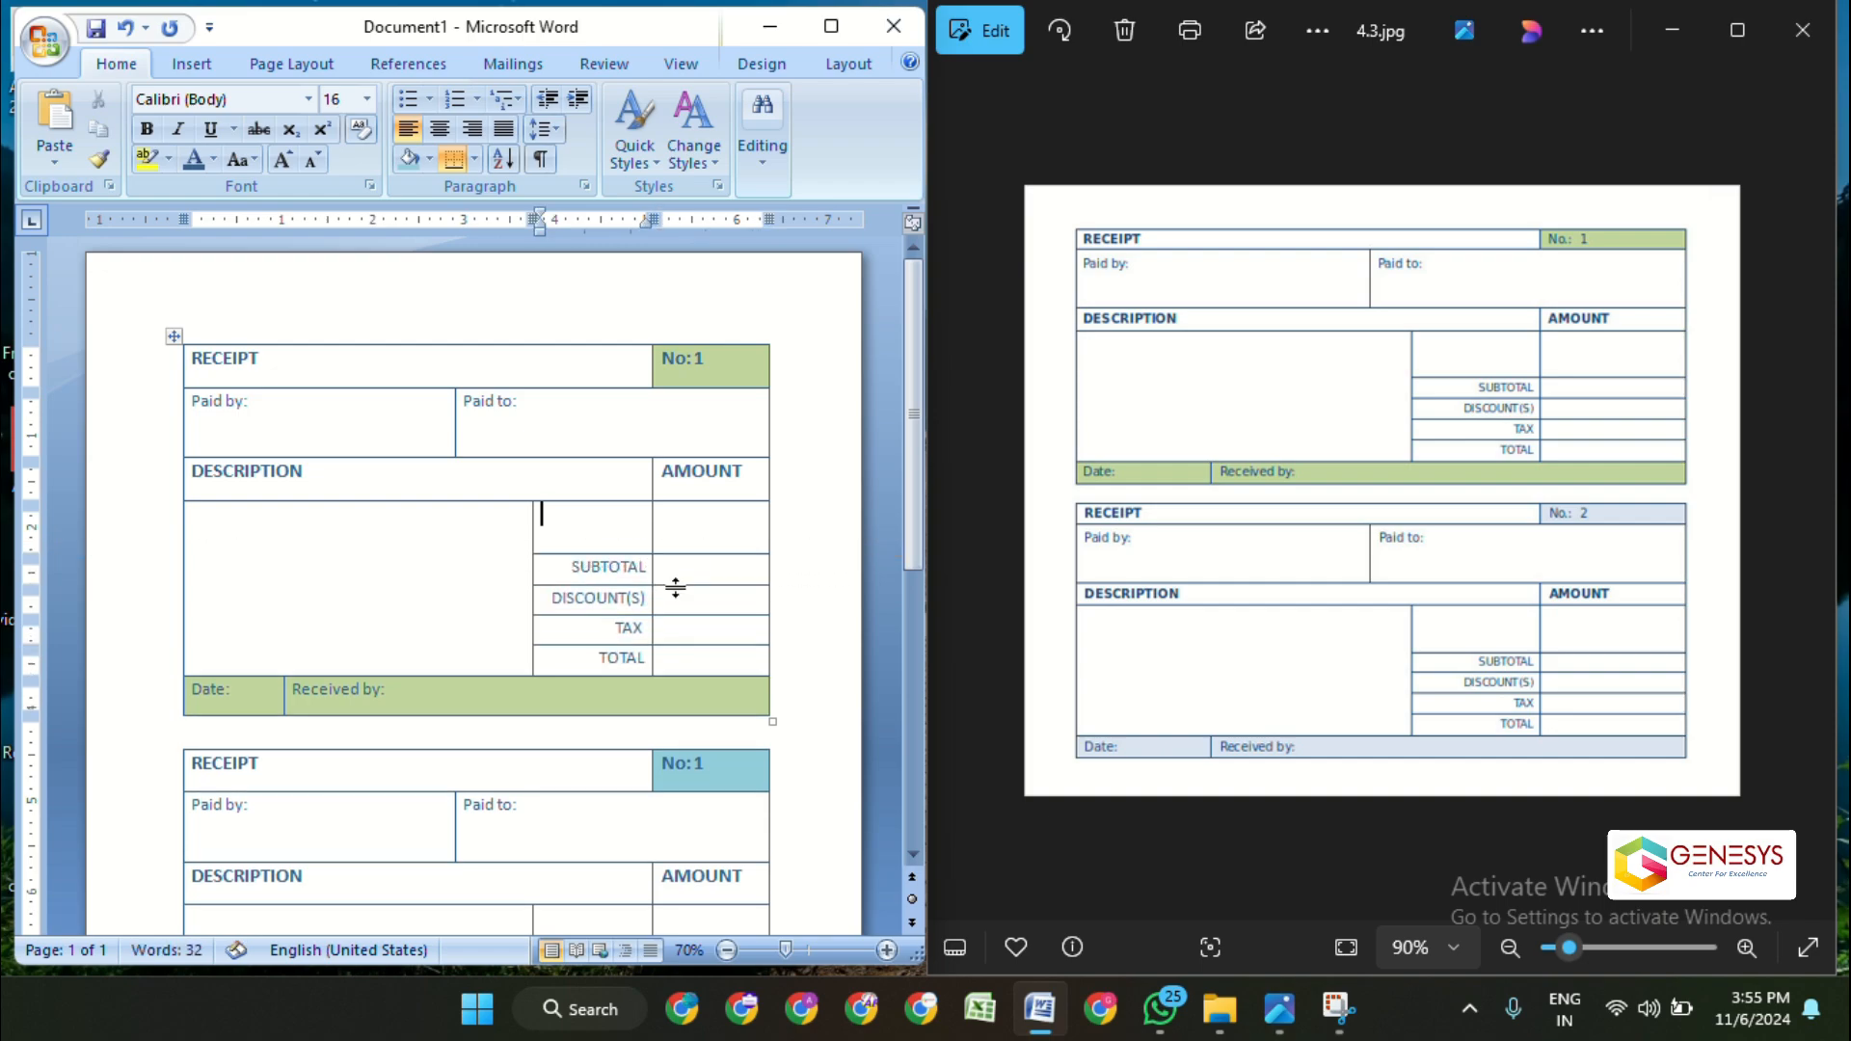
- Increase the height of the blank row above "SUBTOTAL" in the second receipt
{"action": "scroll", "coordinate": [682, 690], "scroll_direction": "down", "scroll_amount": 2}
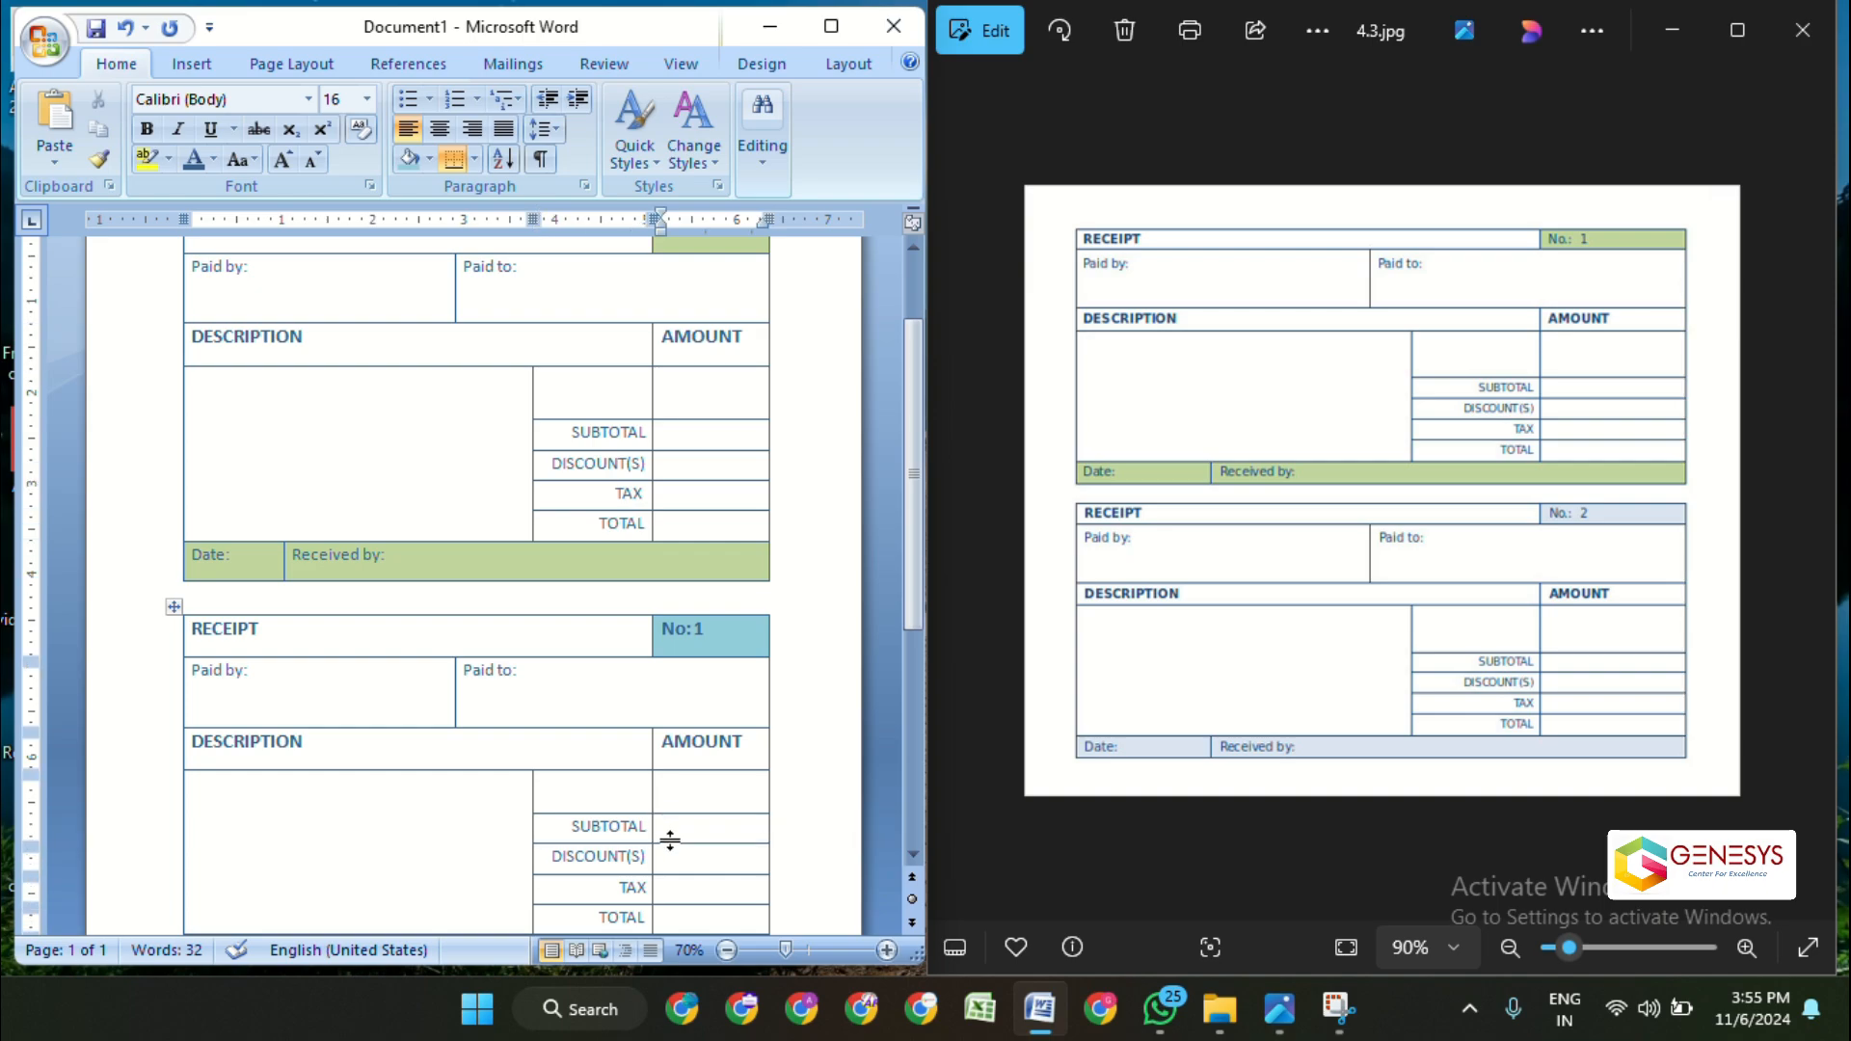
{"action": "scroll", "coordinate": [712, 763], "scroll_direction": "down", "scroll_amount": 3}
{"action": "scroll", "coordinate": [713, 763], "scroll_direction": "down", "scroll_amount": 1}
{"action": "scroll", "coordinate": [711, 761], "scroll_direction": "up", "scroll_amount": 4}
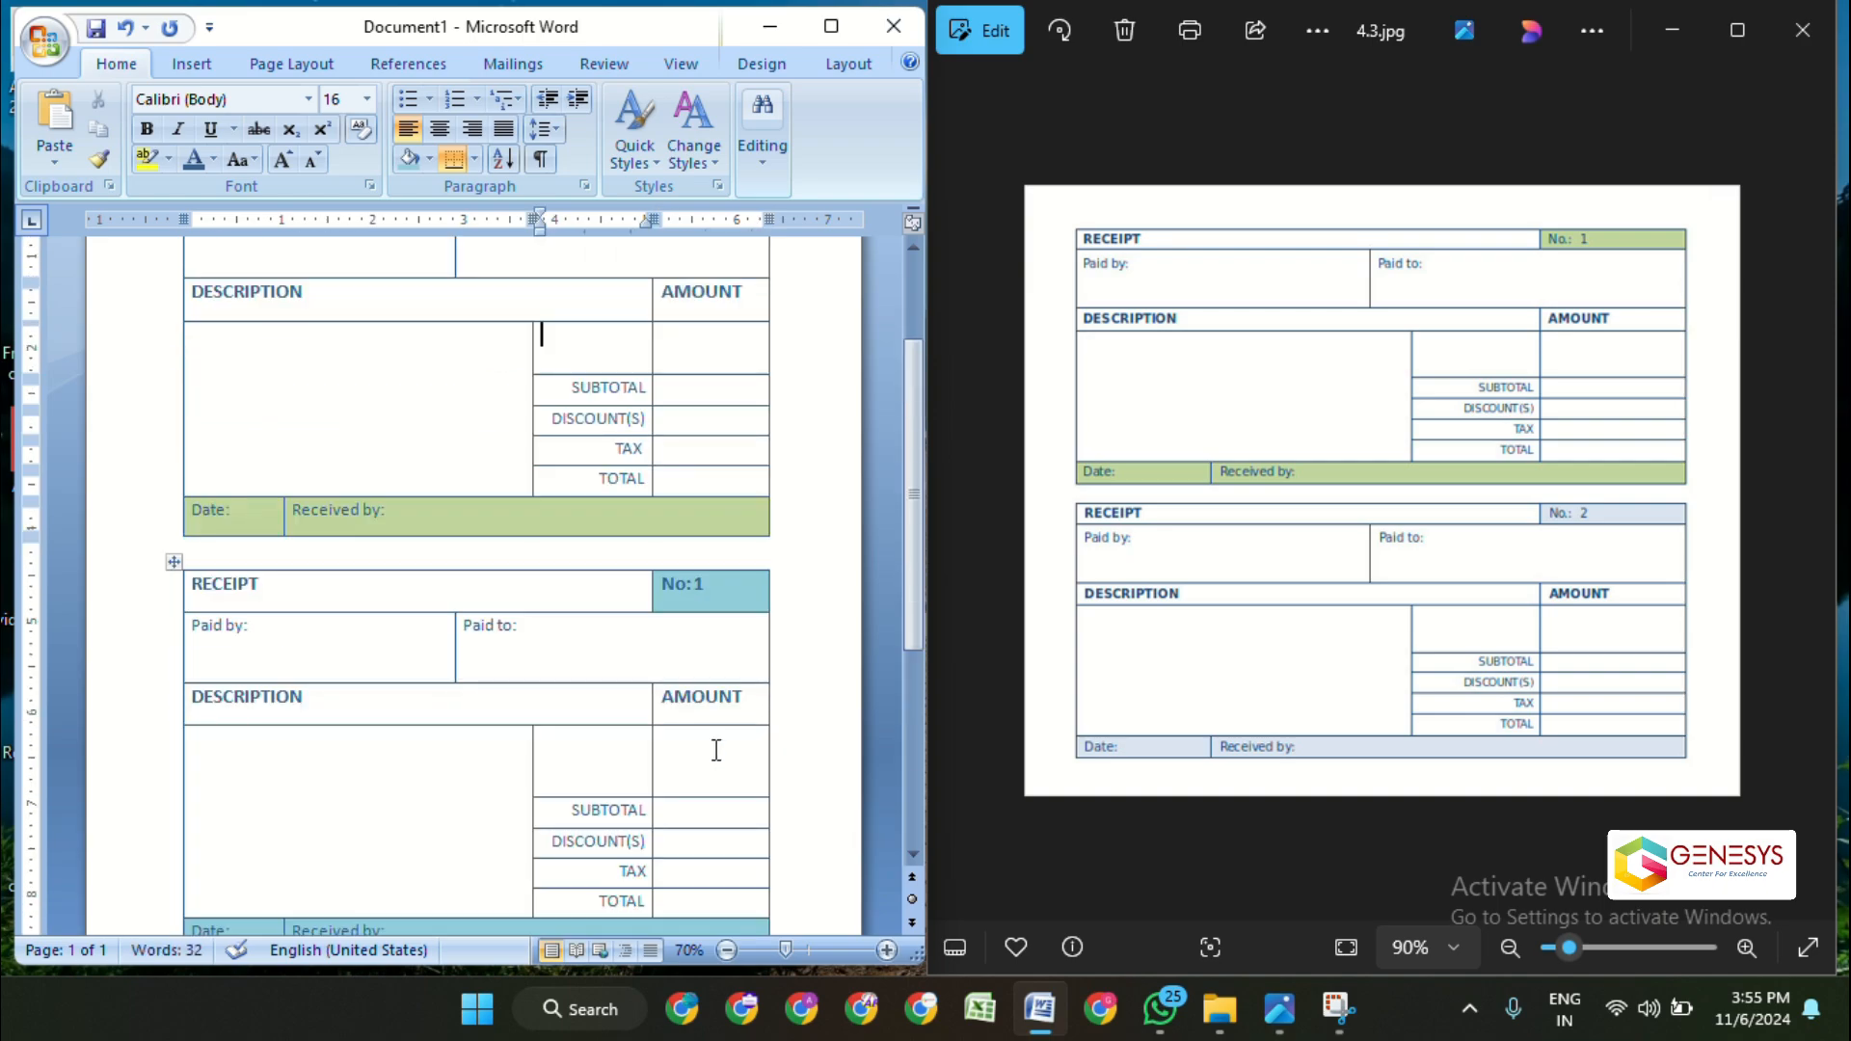